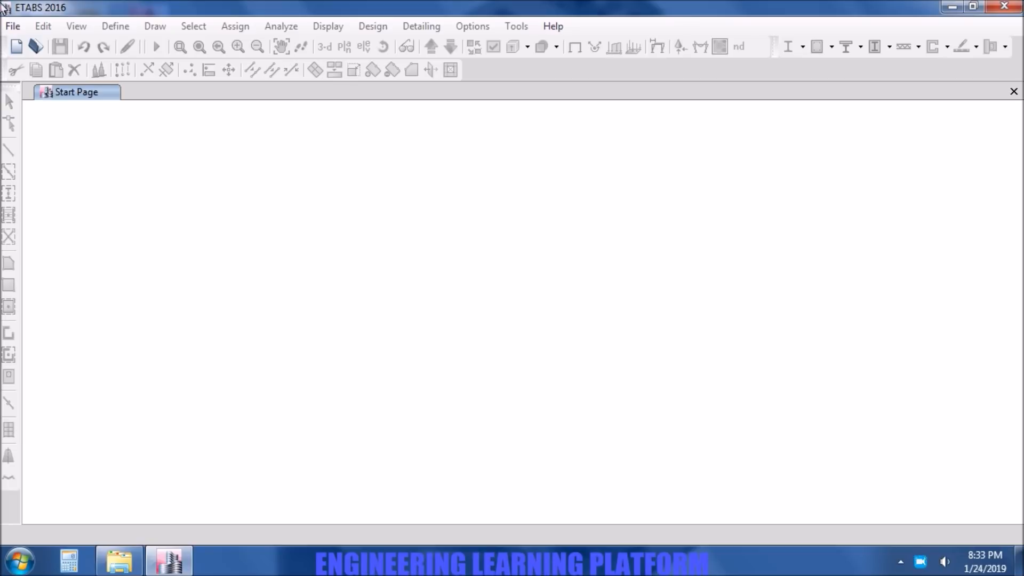
# Start a new model from the saved default settings with 6 grid lines in Y and 12 ft grid spacing in both directions
pyautogui.click(17, 47)
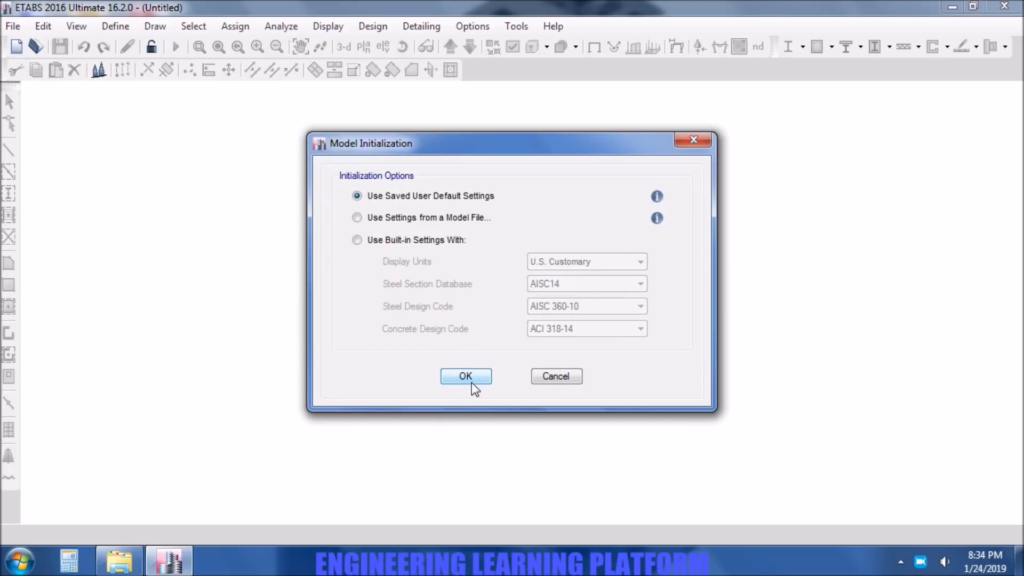
pyautogui.click(472, 381)
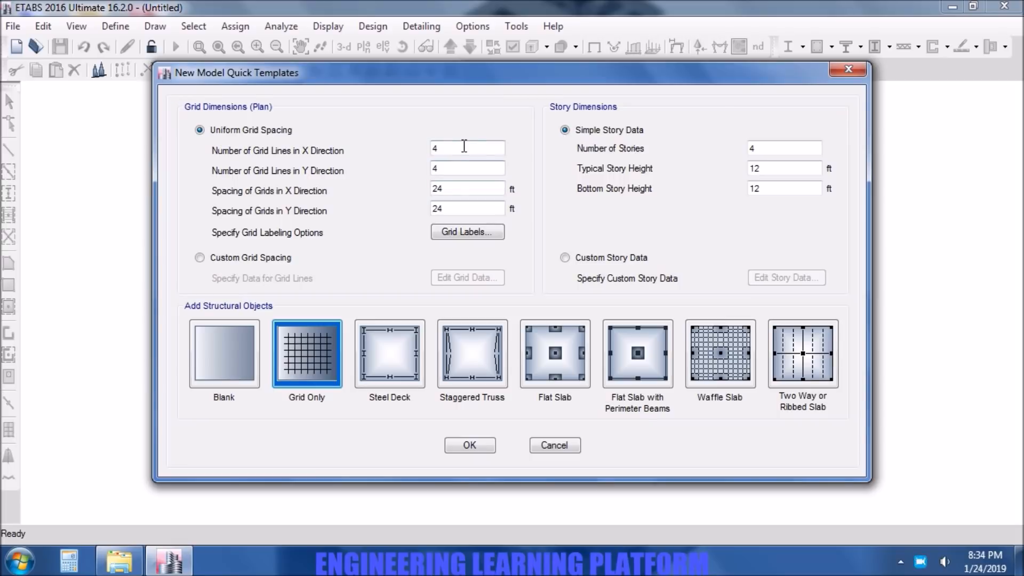
pyautogui.doubleClick(476, 170)
pyautogui.write('6')
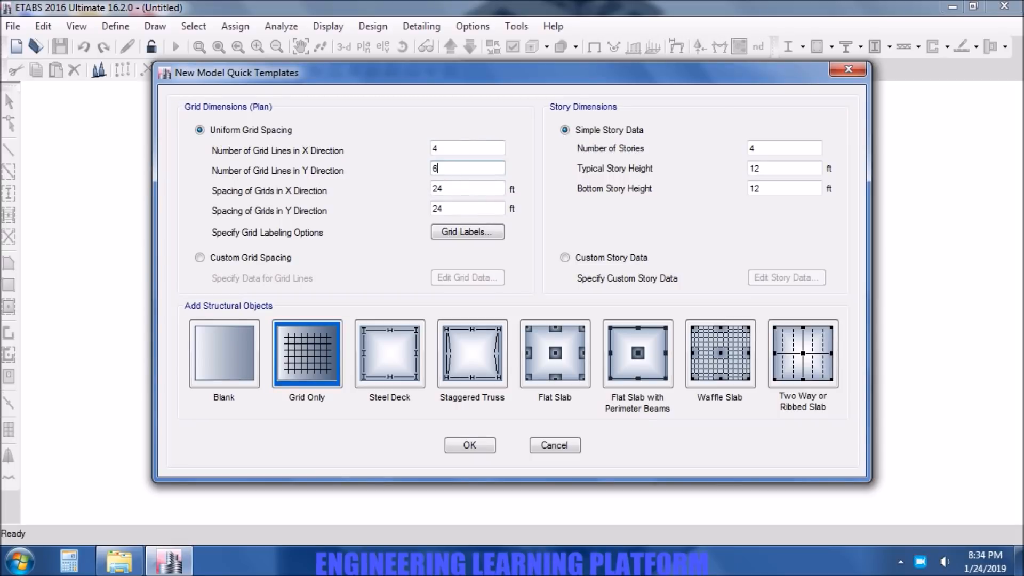
pyautogui.doubleClick(451, 189)
pyautogui.write('12')
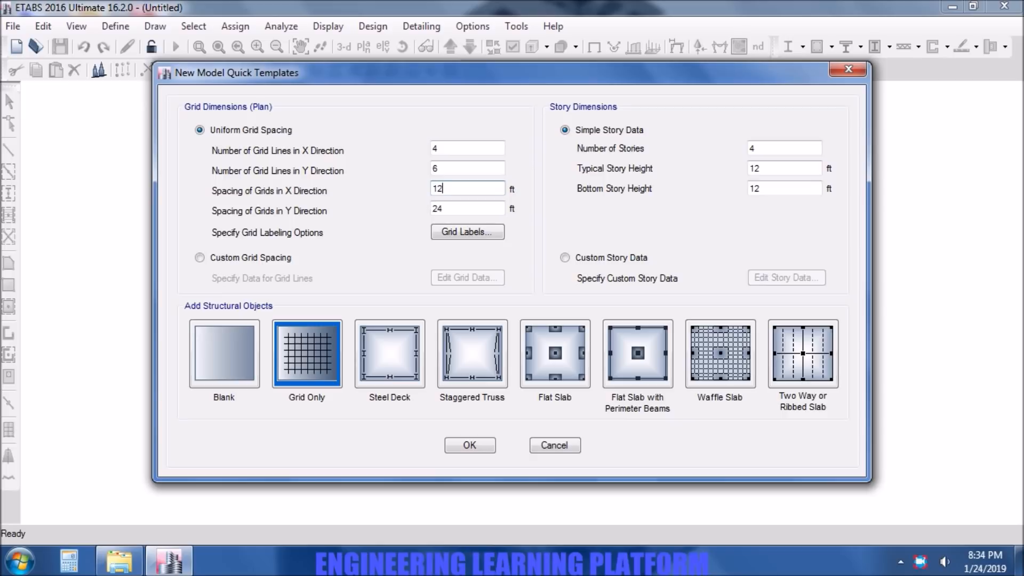
pyautogui.press('Tab')
pyautogui.write('12')
pyautogui.press('Tab')
# Set 3 stories with typical and bottom story heights of 10 ft, and create the grid-only model
pyautogui.click(764, 147)
pyautogui.doubleClick(763, 148)
pyautogui.write('3')
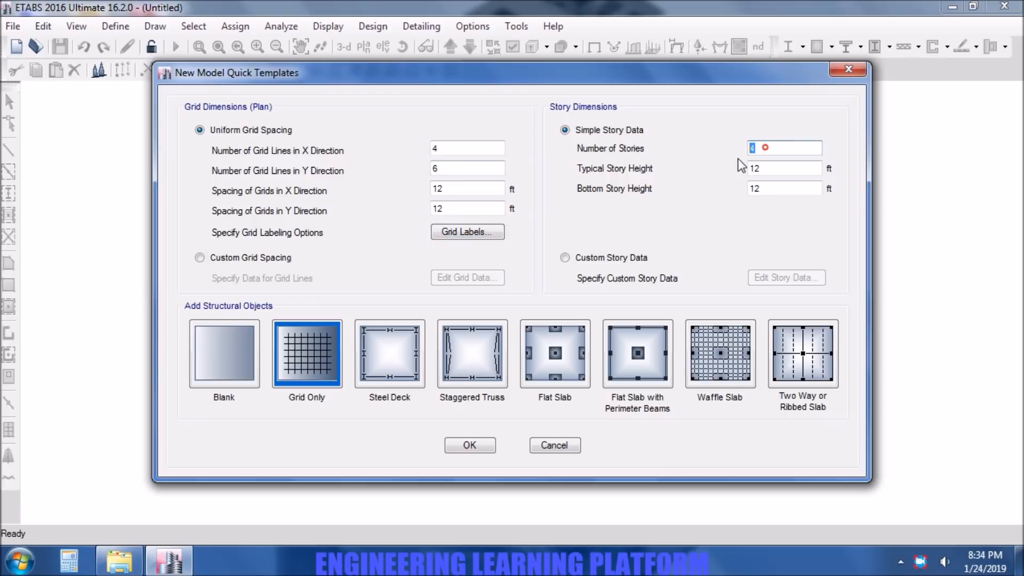
pyautogui.doubleClick(764, 168)
pyautogui.write('10')
pyautogui.press('Tab')
pyautogui.write('10')
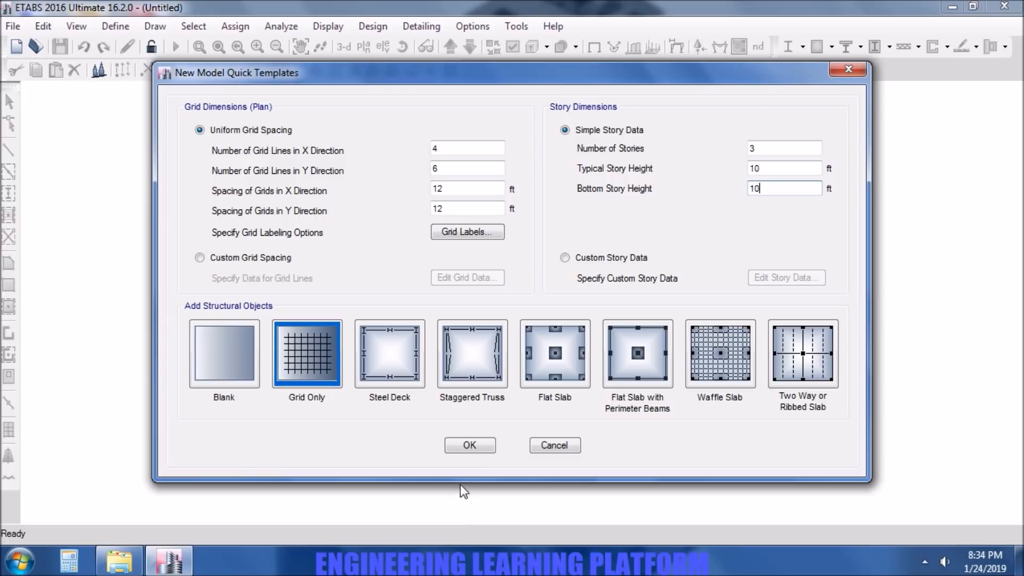
pyautogui.click(470, 446)
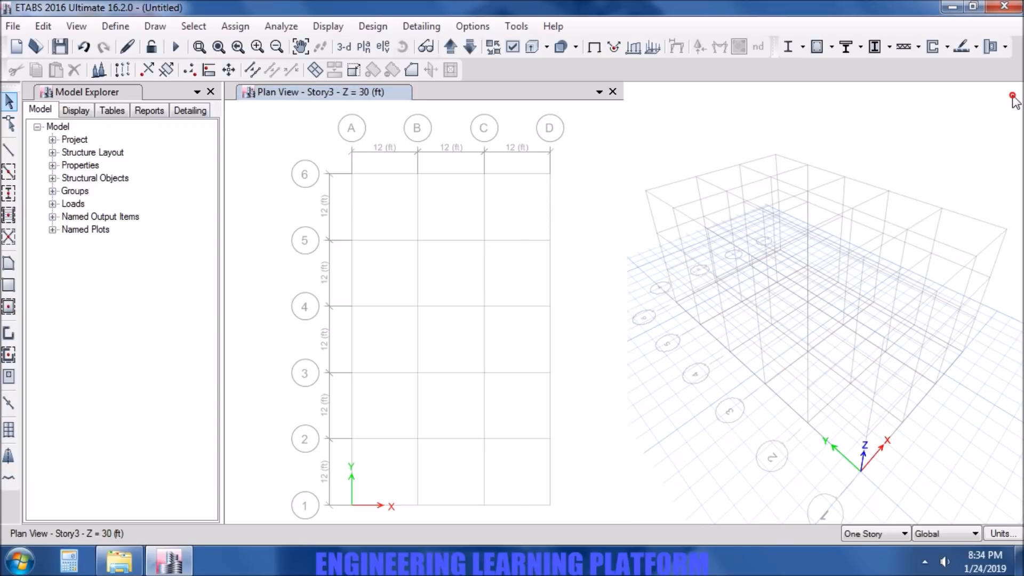
# Close the 3-D view and quickly add one more story to the model's story data
pyautogui.click(1013, 92)
pyautogui.doubleClick(797, 273)
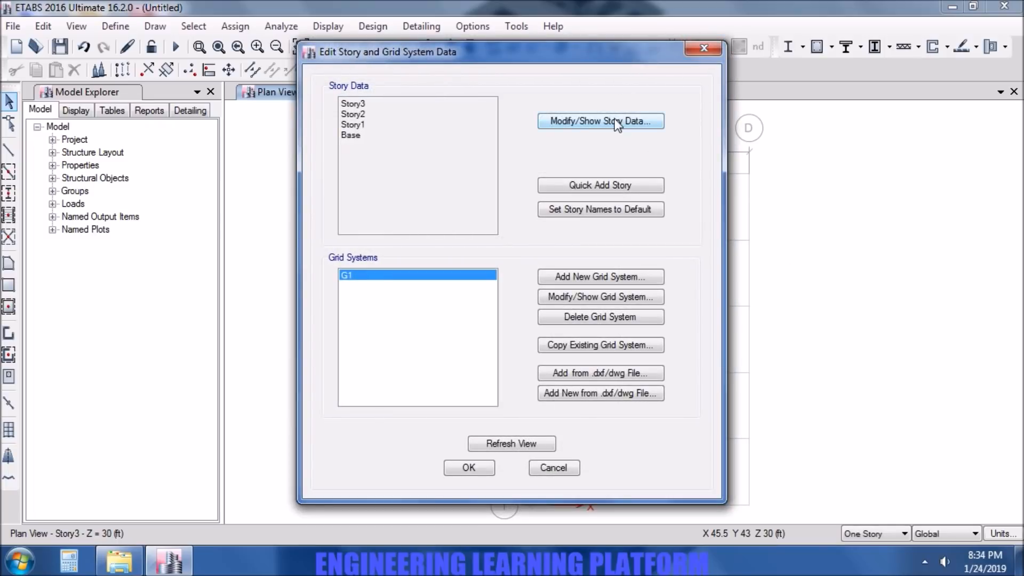
pyautogui.click(558, 123)
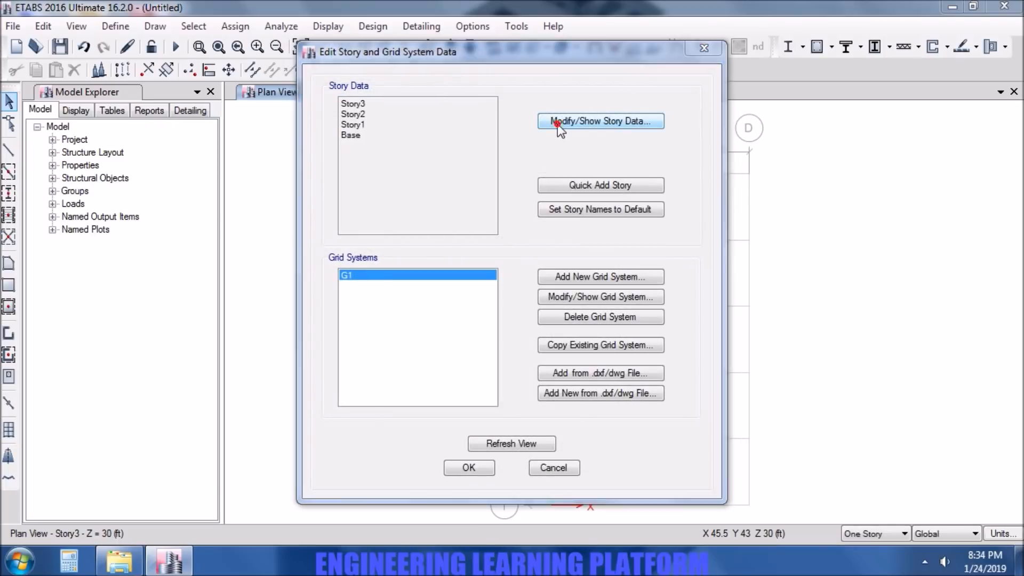
pyautogui.doubleClick(306, 197)
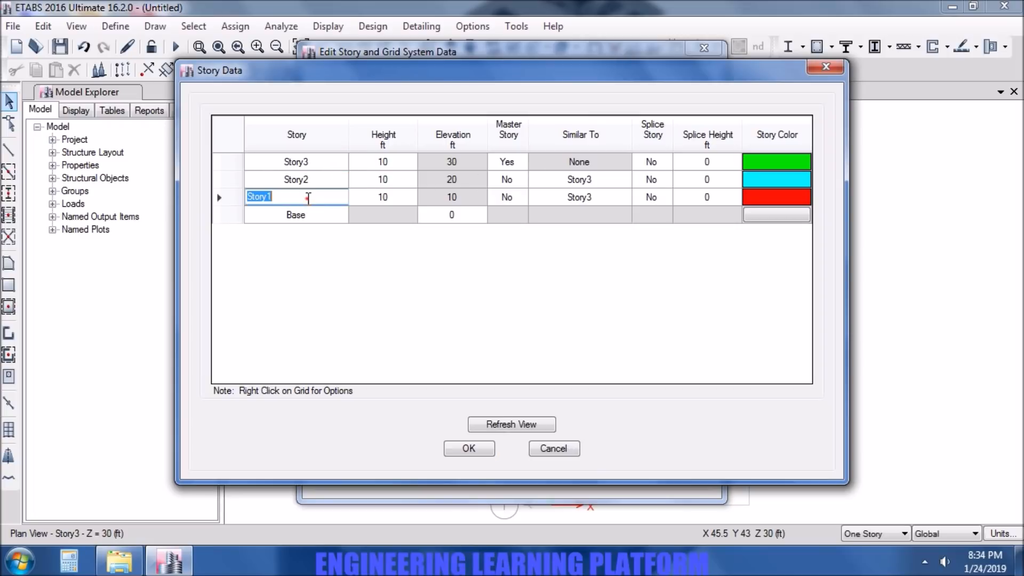
pyautogui.click(553, 449)
pyautogui.click(607, 186)
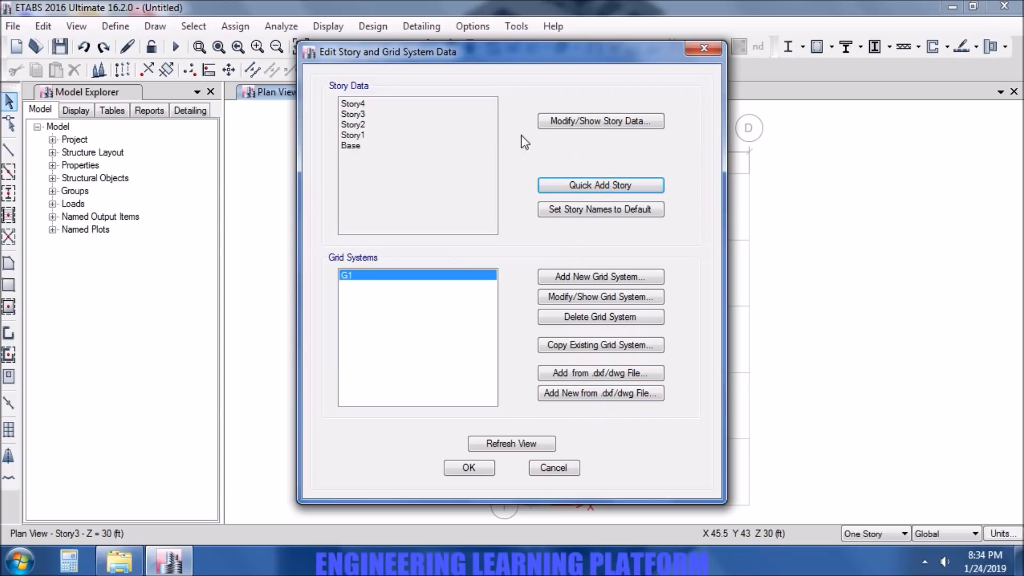
# Rename Story1 as "plinth level" and set its height to 6 ft
pyautogui.click(597, 121)
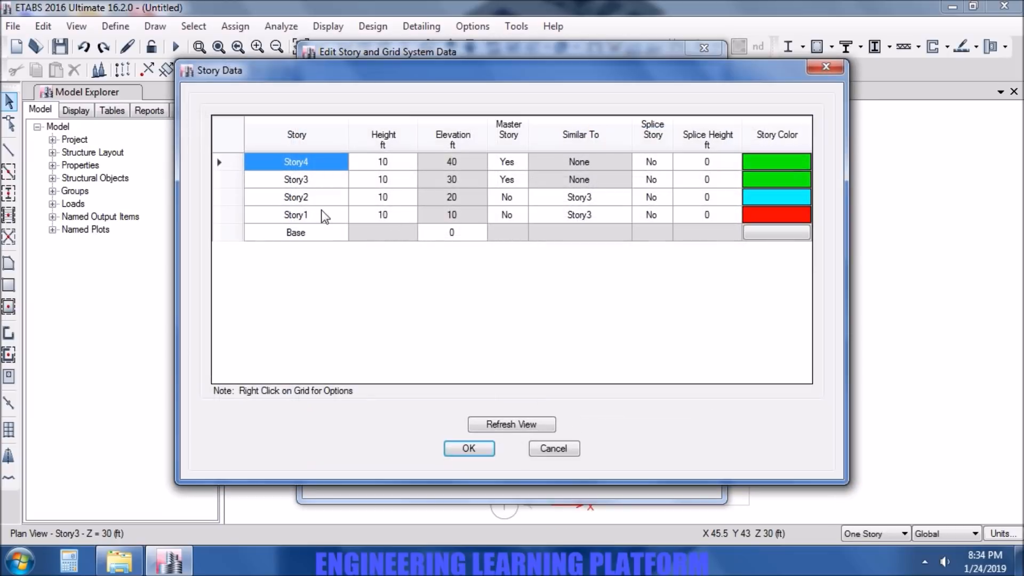
pyautogui.doubleClick(317, 215)
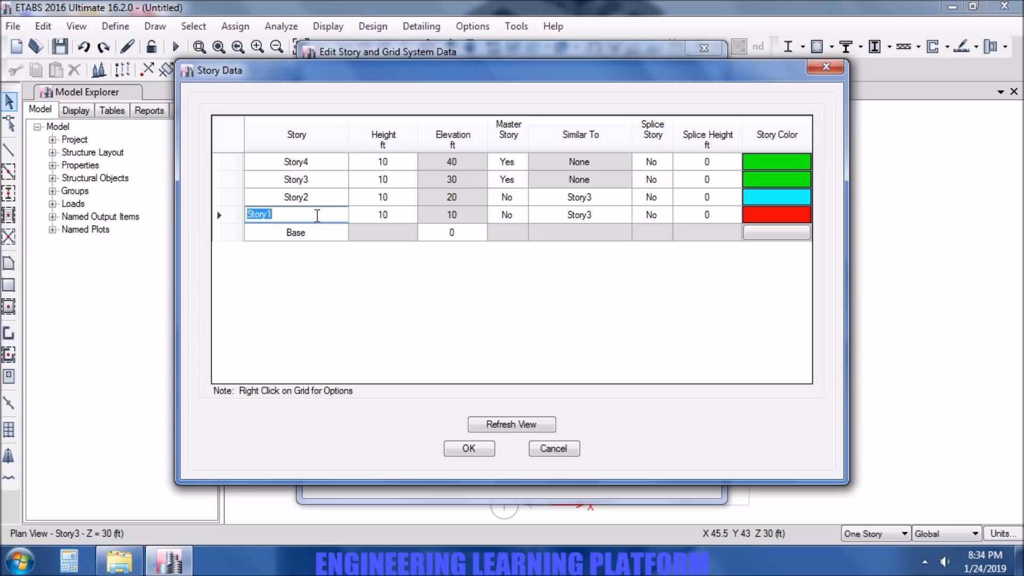
pyautogui.write('pL')
pyautogui.press('BackSpace')
pyautogui.press('BackSpace')
pyautogui.write('plinth leve')
pyautogui.click(389, 216)
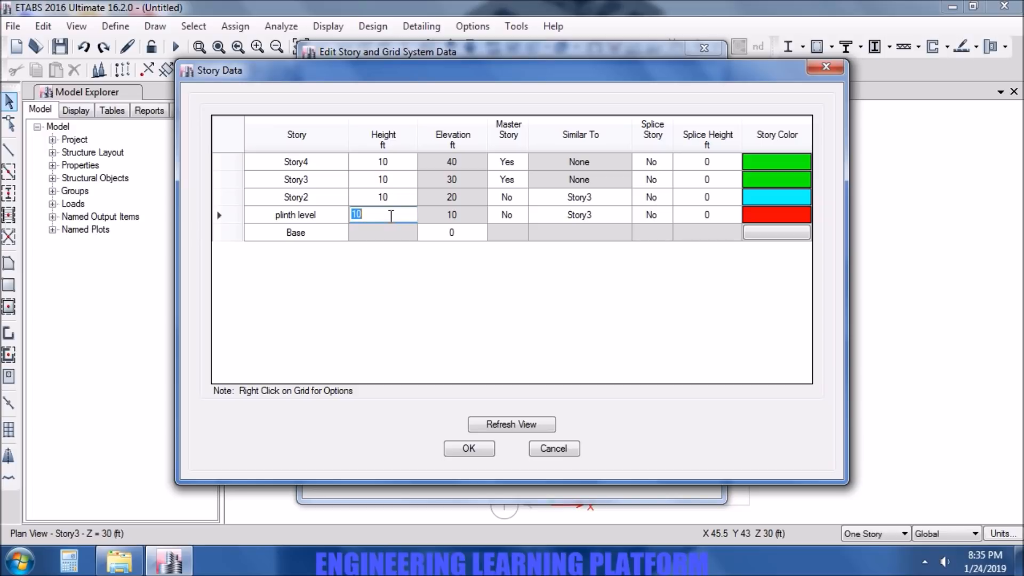
pyautogui.write('6')
# Rename Story2 as "Ground floor" in the story data
pyautogui.click(310, 194)
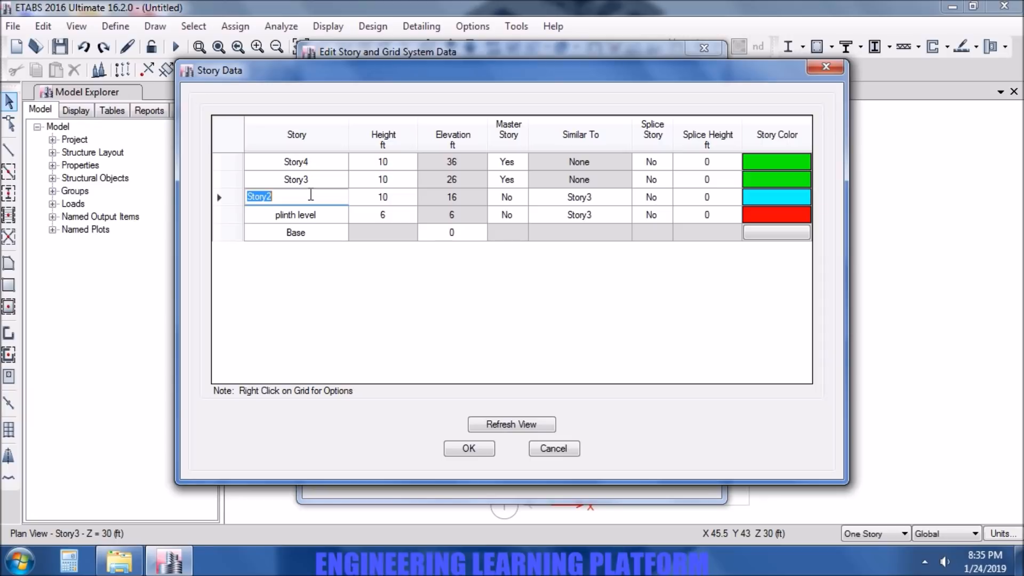
pyautogui.write('First f')
pyautogui.press('BackSpace')
pyautogui.press('BackSpace')
pyautogui.press('BackSpace')
pyautogui.press('BackSpace')
pyautogui.press('BackSpace')
pyautogui.press('BackSpace')
pyautogui.press('BackSpace')
pyautogui.write('Ground foloor')
pyautogui.press('BackSpace')
# Rename Story3 as "First floor" and Story4 as "Second Floor", and apply the story data to the model
pyautogui.click(311, 182)
pyautogui.write('First ')
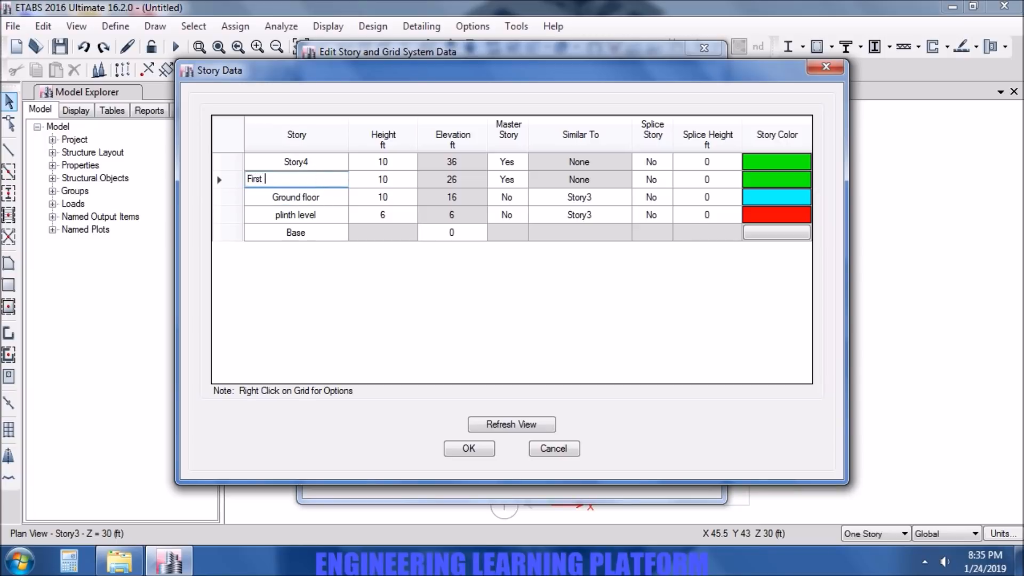
pyautogui.write('floor')
pyautogui.click(312, 161)
pyautogui.write('Second')
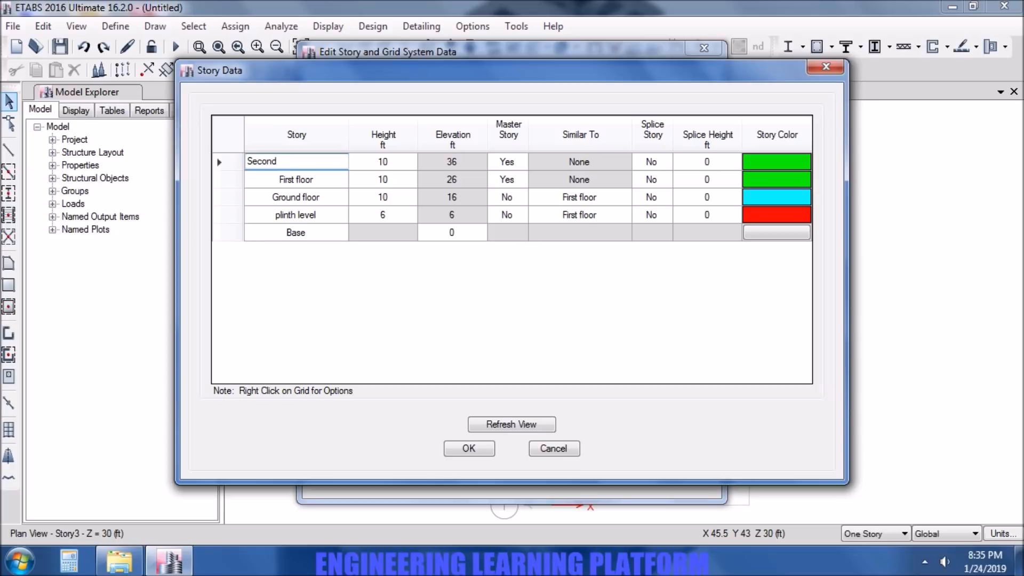
pyautogui.write(' Floor')
pyautogui.click(467, 450)
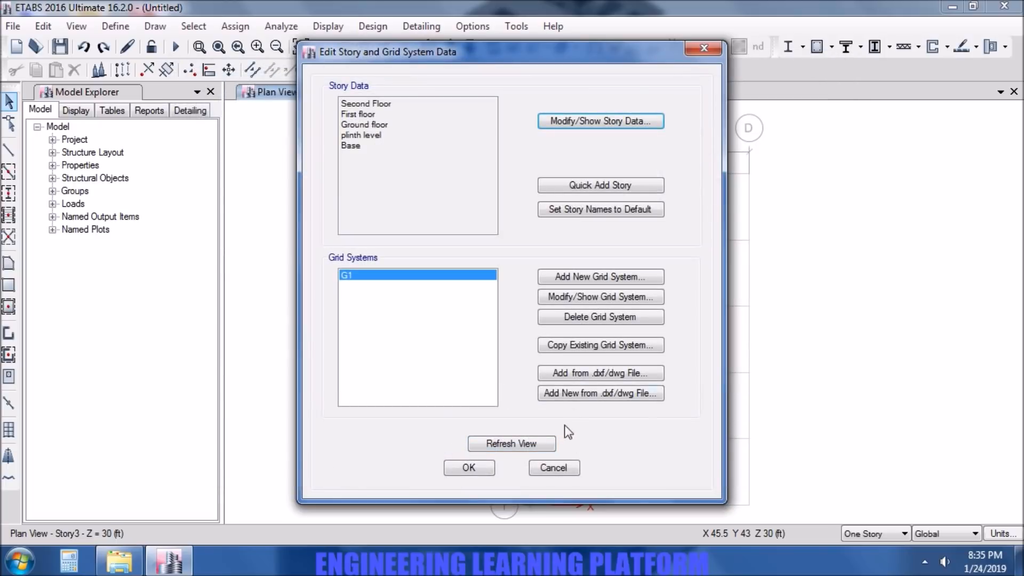
pyautogui.click(471, 466)
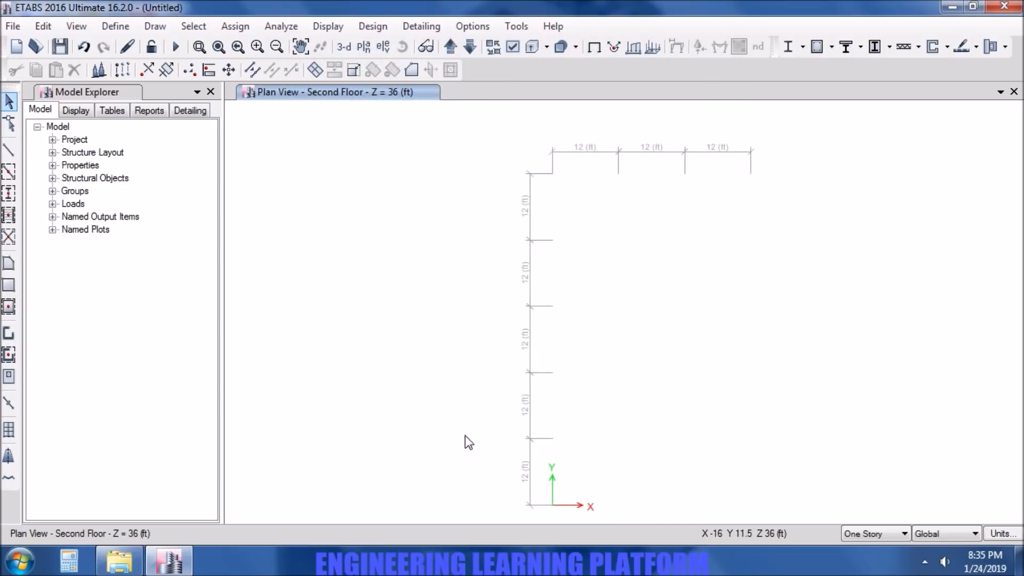
# View the grid in the default 3-D view and return to the Second Floor plan view
pyautogui.moveTo(458, 345); pyautogui.dragTo(445, 340, button='middle')
pyautogui.click(309, 302)
pyautogui.click(344, 47)
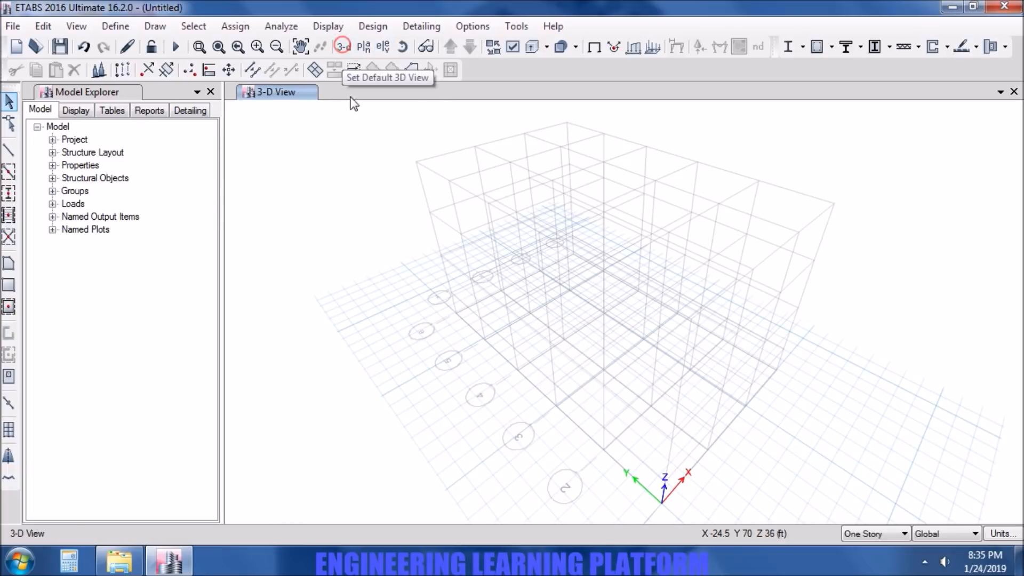
pyautogui.click(363, 47)
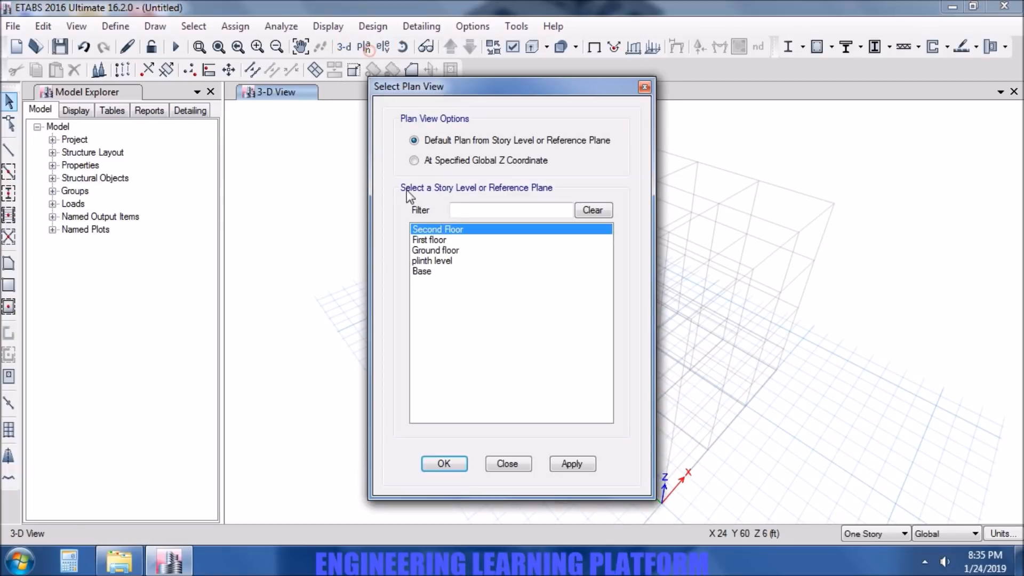
pyautogui.click(577, 463)
pyautogui.click(457, 463)
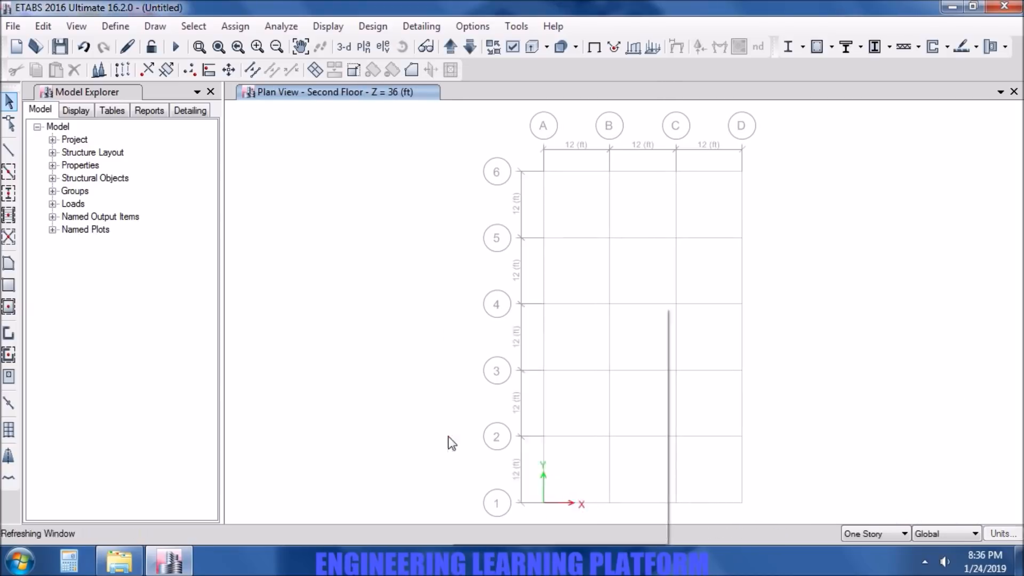
pyautogui.rightClick(448, 436)
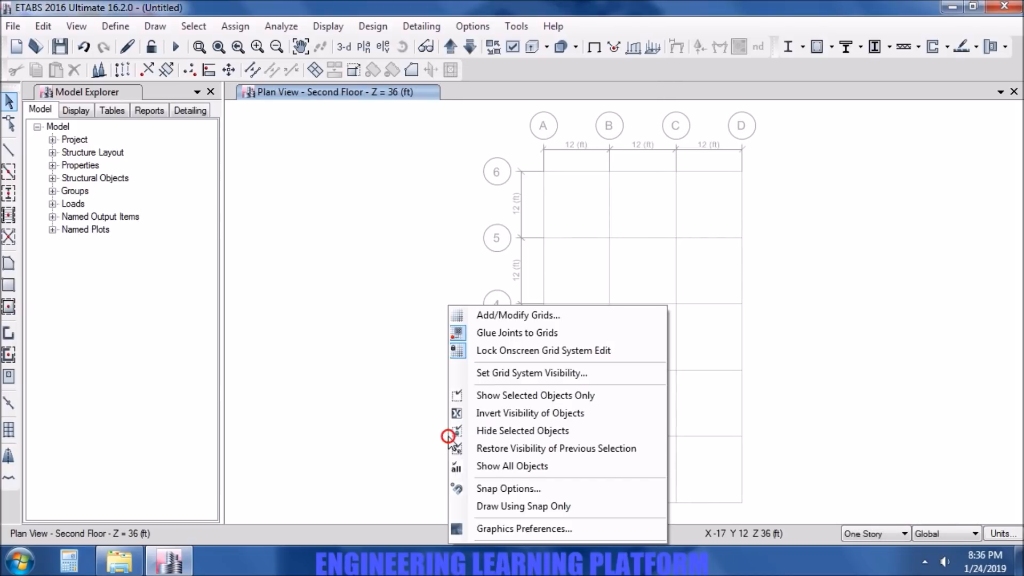
pyautogui.click(879, 329)
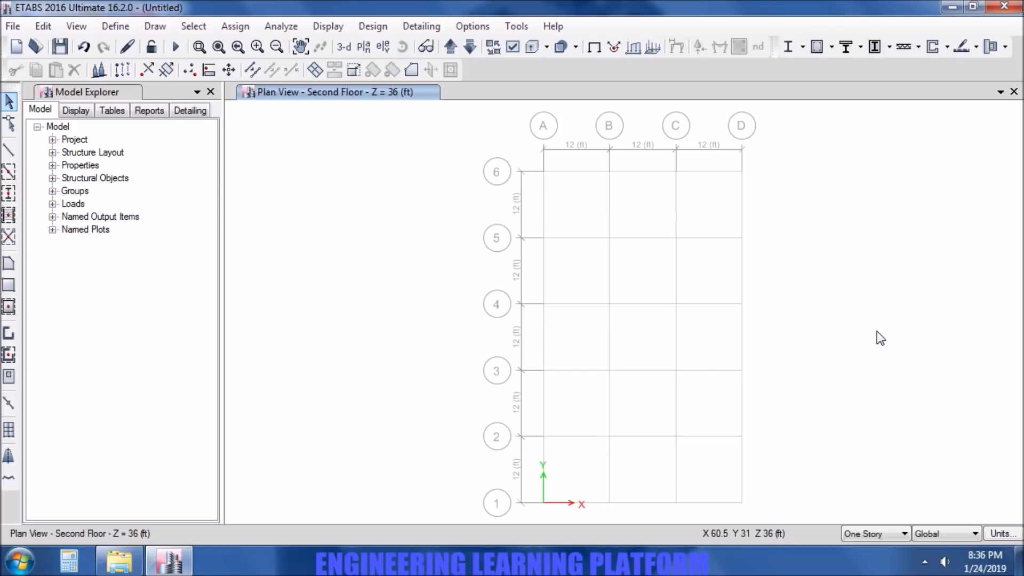
# Add a new United States concrete material with the Customary standard and grade f'c 5000 psi
pyautogui.click(115, 26)
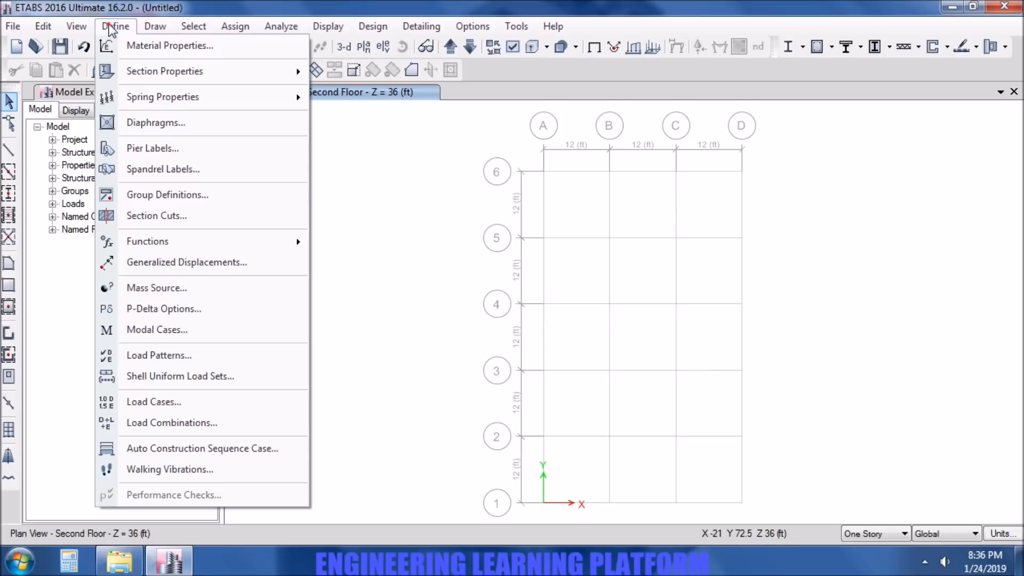
pyautogui.click(137, 46)
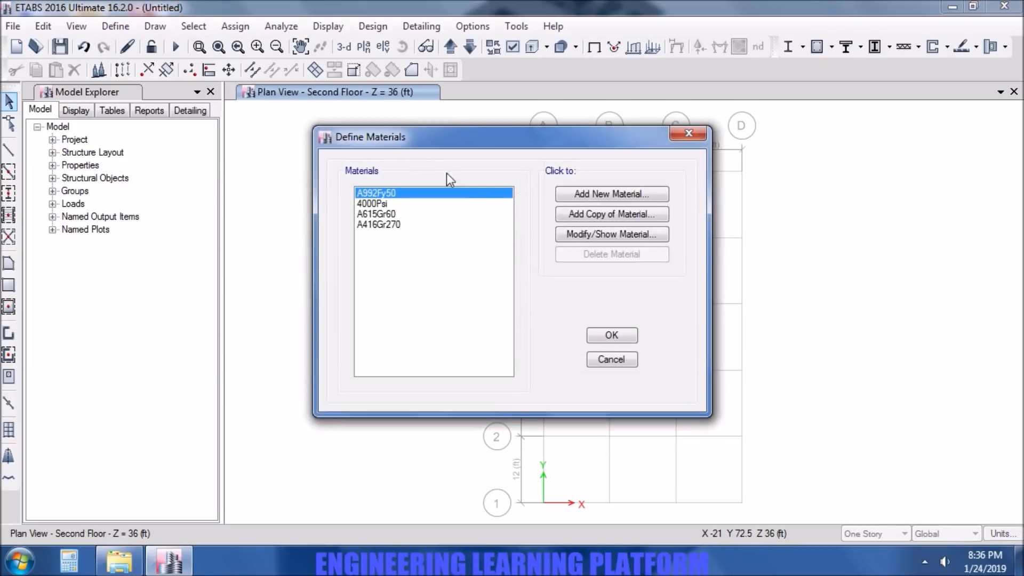
pyautogui.click(607, 195)
pyautogui.click(530, 254)
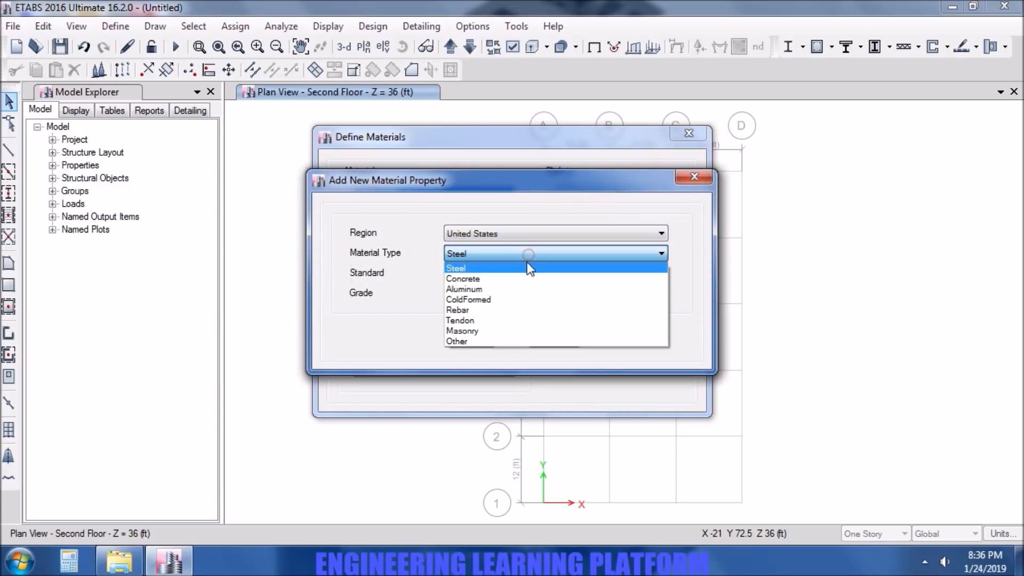
pyautogui.click(526, 275)
pyautogui.click(520, 292)
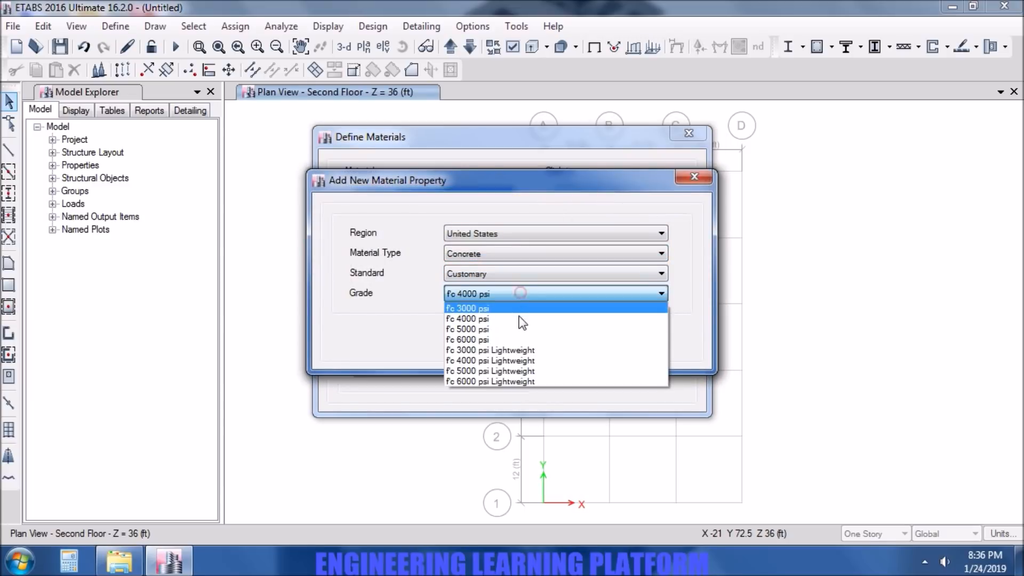
pyautogui.click(521, 324)
pyautogui.click(476, 340)
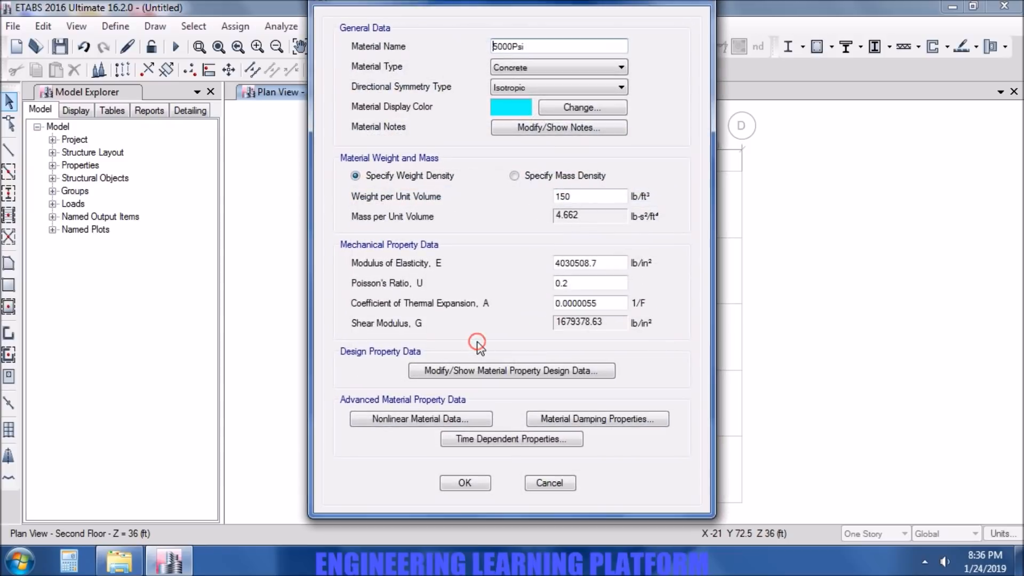
# Check the design property data of the 5000Psi concrete and accept the material definition
pyautogui.click(525, 372)
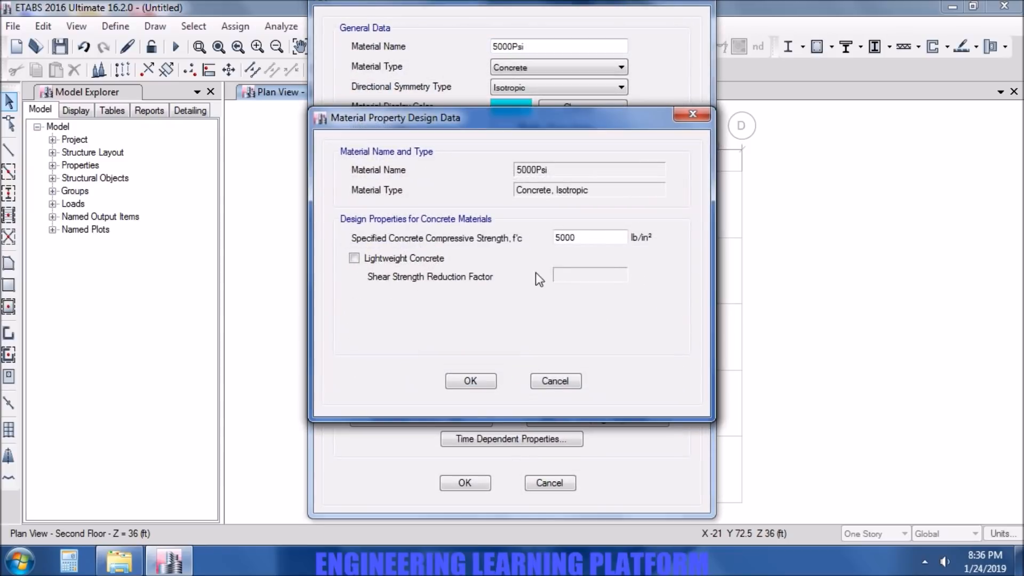
pyautogui.click(484, 386)
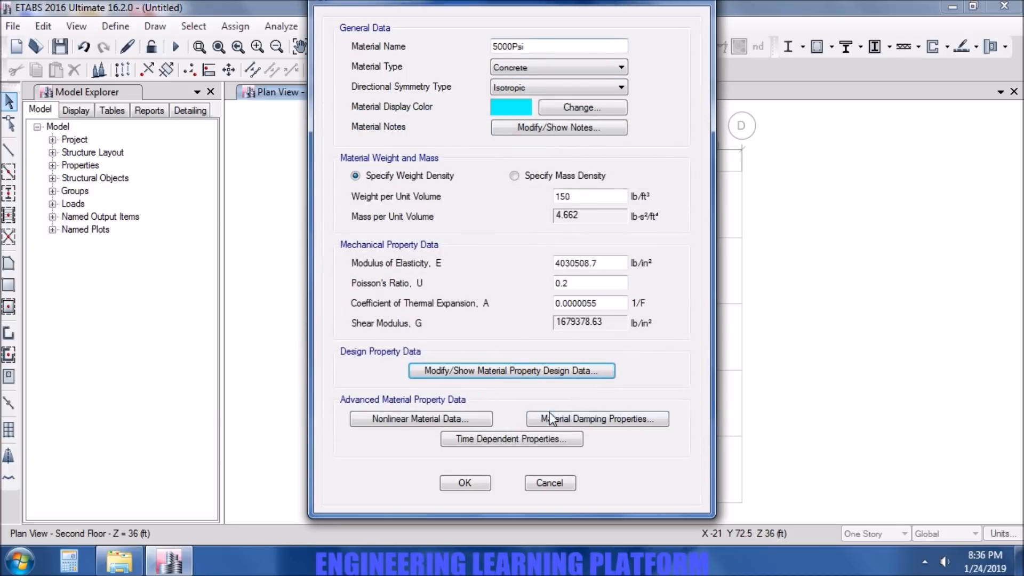
pyautogui.click(497, 318)
pyautogui.click(464, 483)
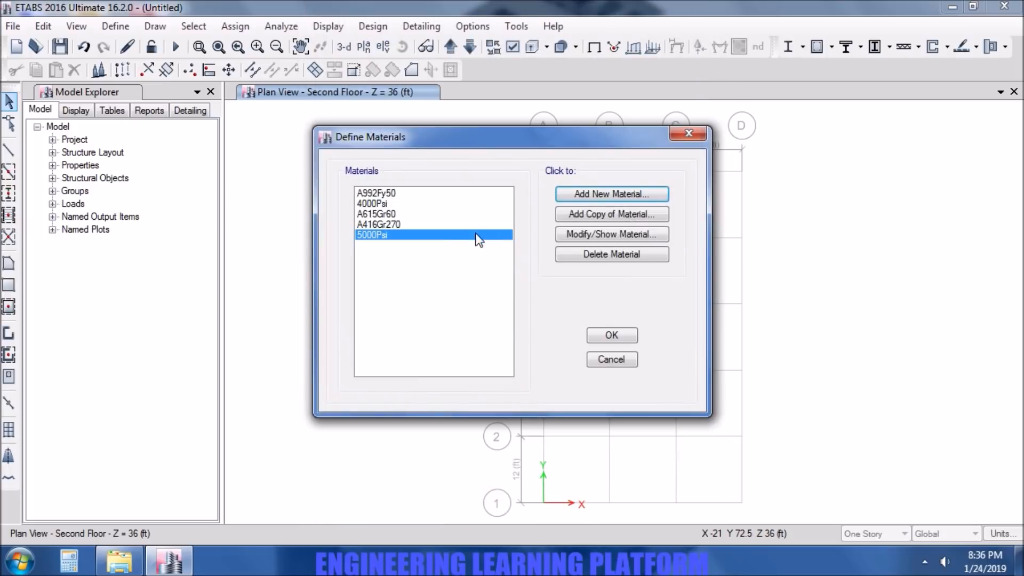
# Add a new United States rebar material with the ASTM A615 standard and Grade 60
pyautogui.click(595, 193)
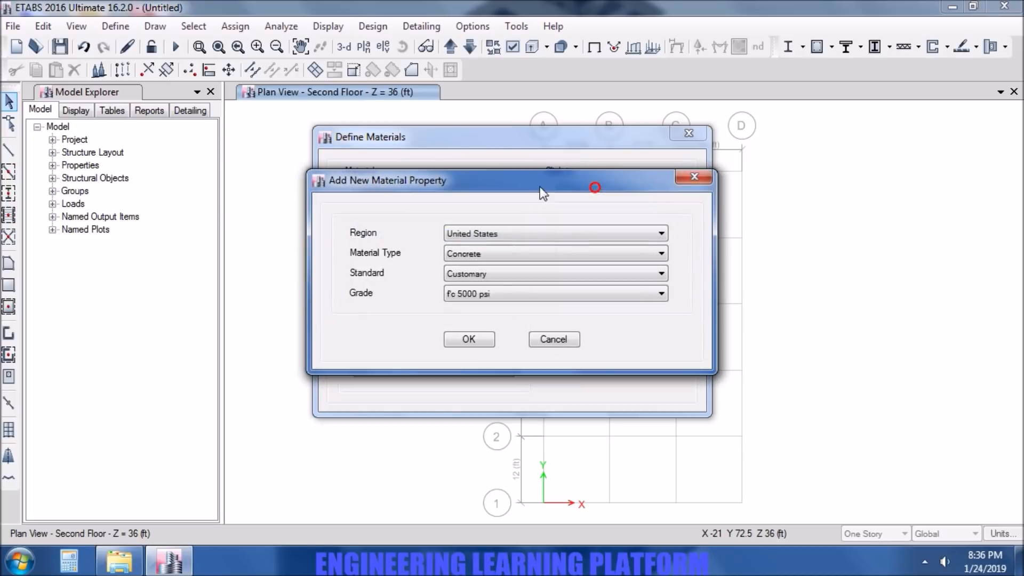
pyautogui.click(504, 254)
pyautogui.click(497, 318)
pyautogui.click(504, 254)
pyautogui.click(485, 310)
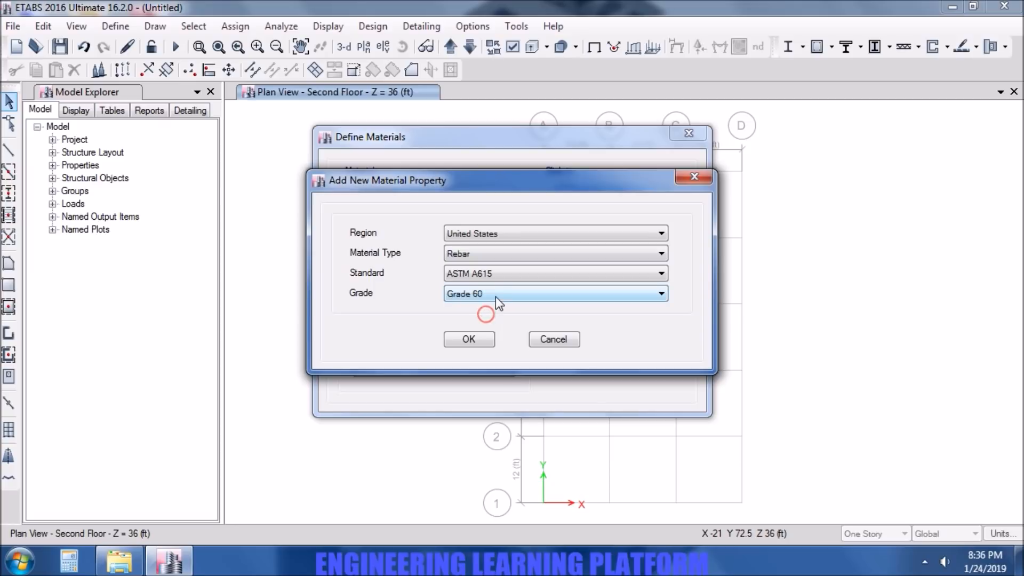
pyautogui.click(483, 341)
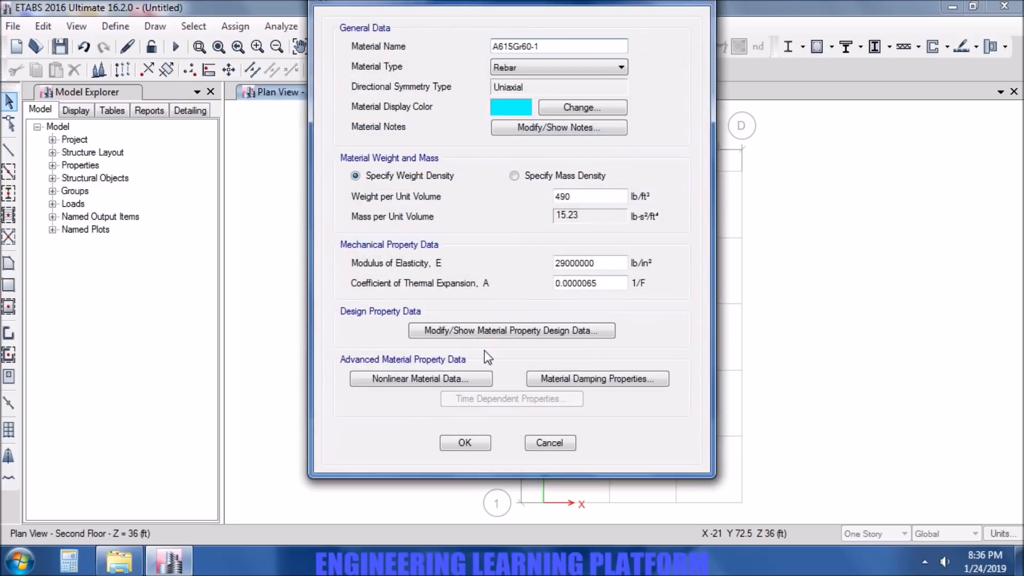
# Check the design property data of the new Grade 60 rebar and accept the material definition
pyautogui.click(496, 331)
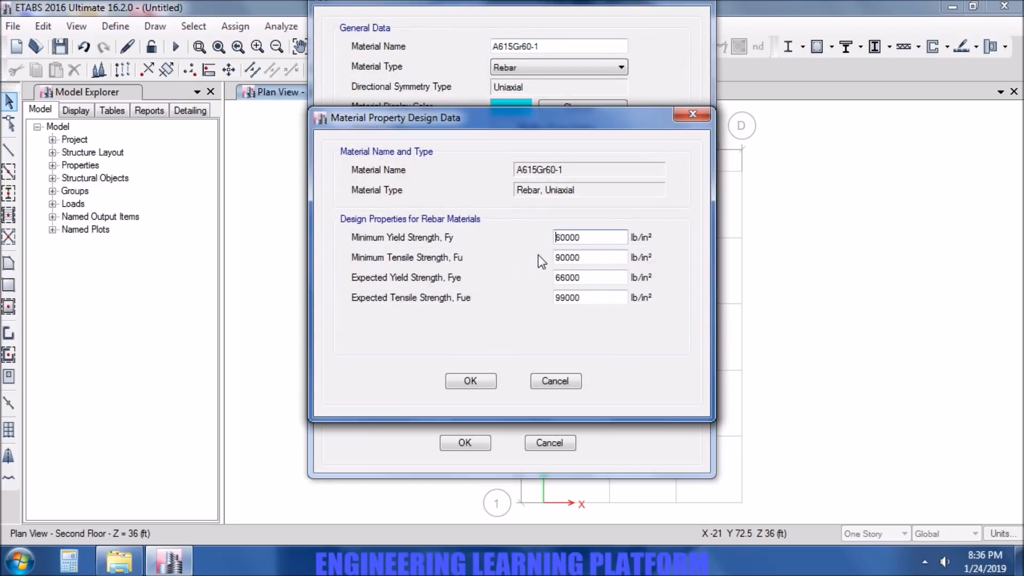
pyautogui.click(477, 383)
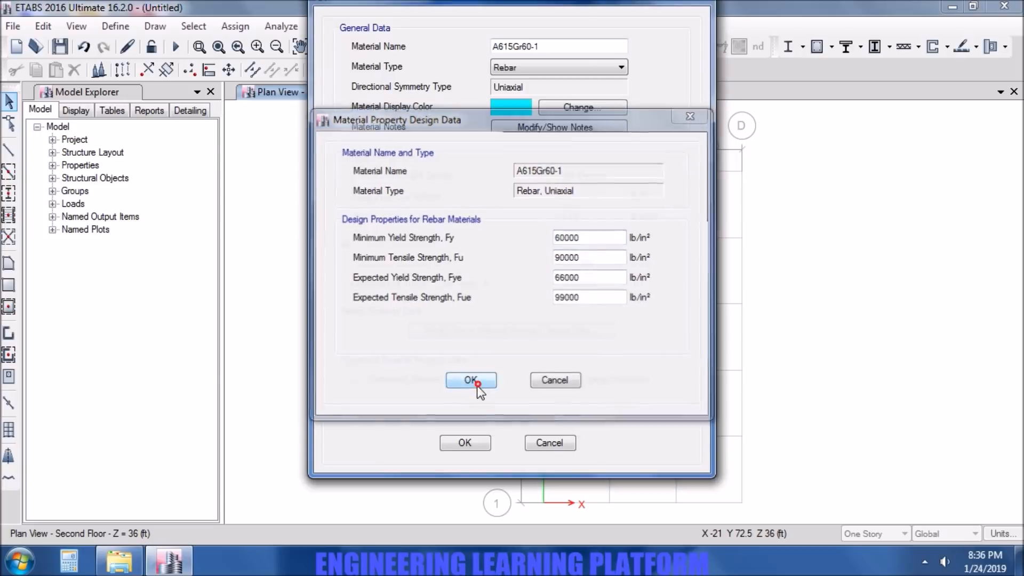
pyautogui.click(477, 445)
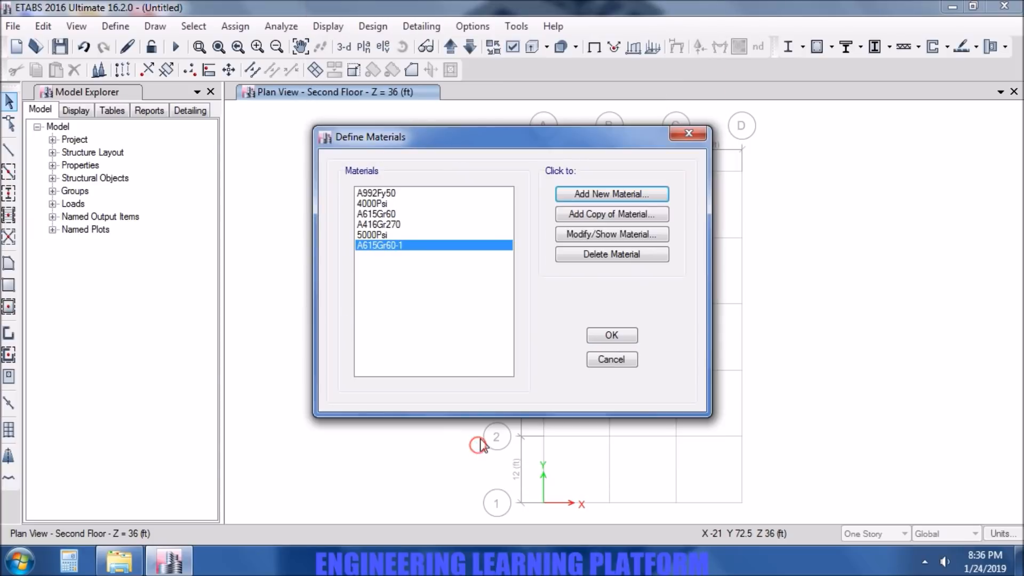
# Rename the new rebar material A615Gr60-1 as "G60 Deformed" and accept the material definitions
pyautogui.click(611, 229)
pyautogui.click(558, 48)
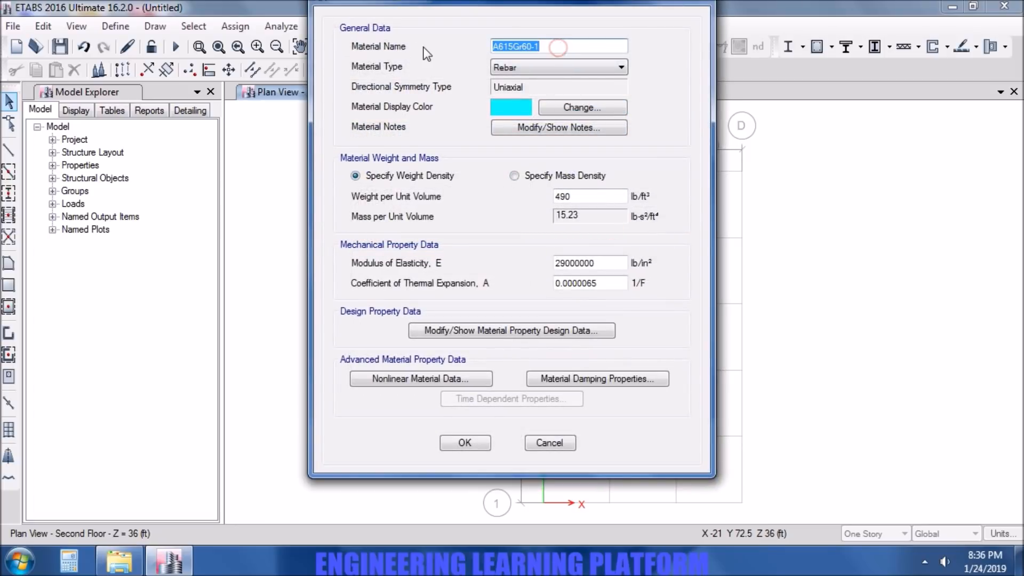
pyautogui.write('G60 Deformed')
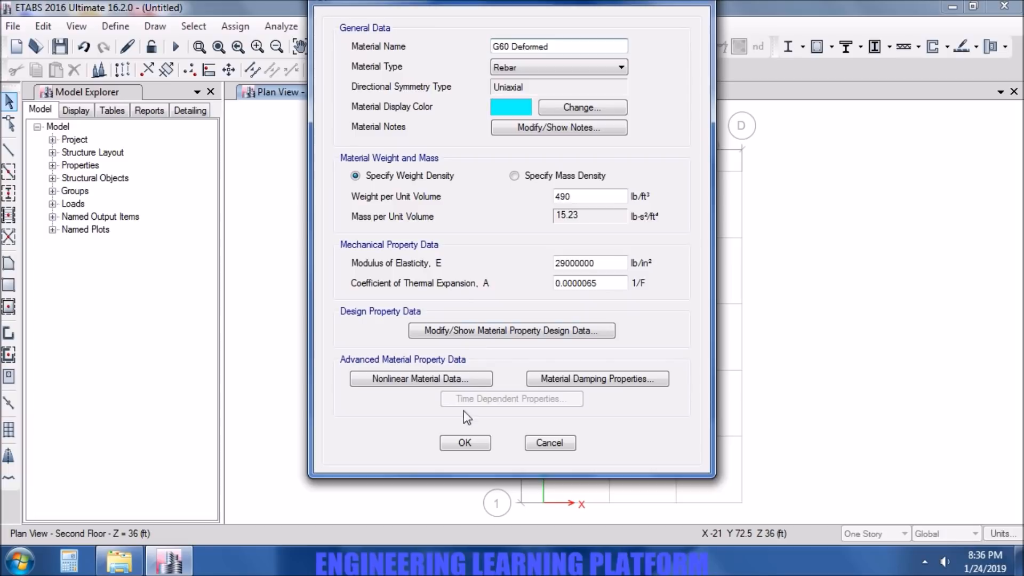
pyautogui.click(465, 440)
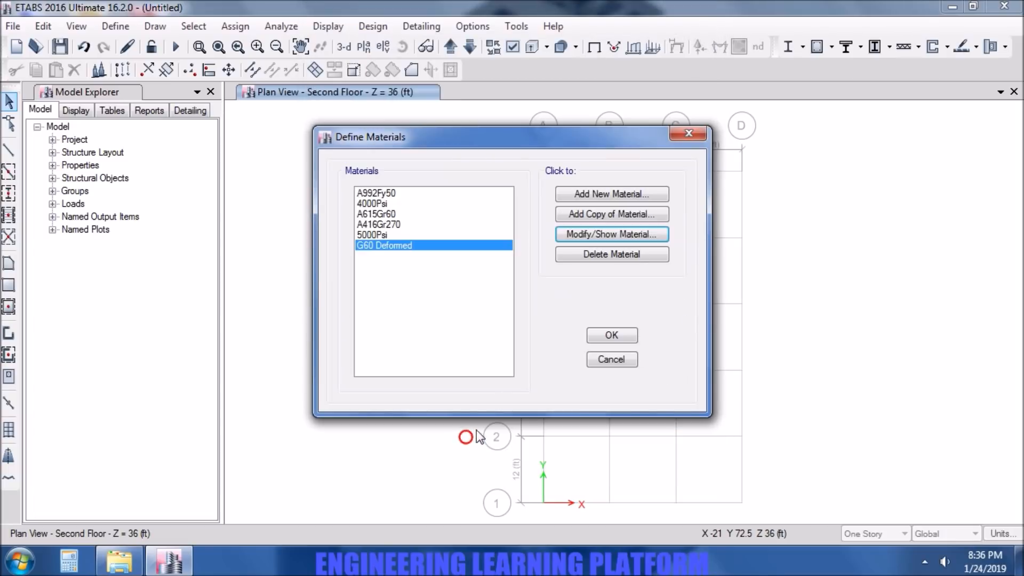
pyautogui.click(598, 331)
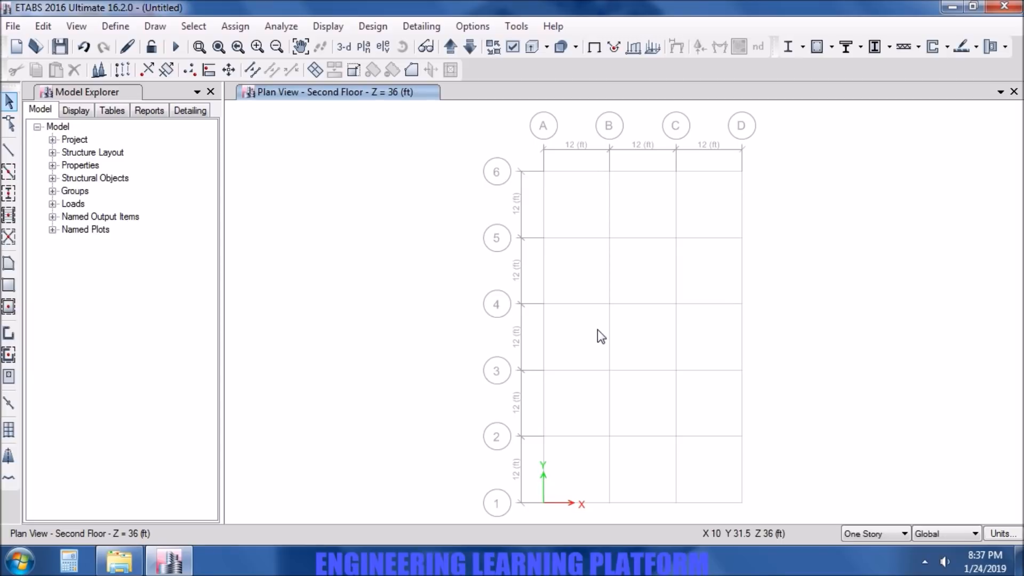
# Add a new slab section property named Slab 5"
pyautogui.click(107, 27)
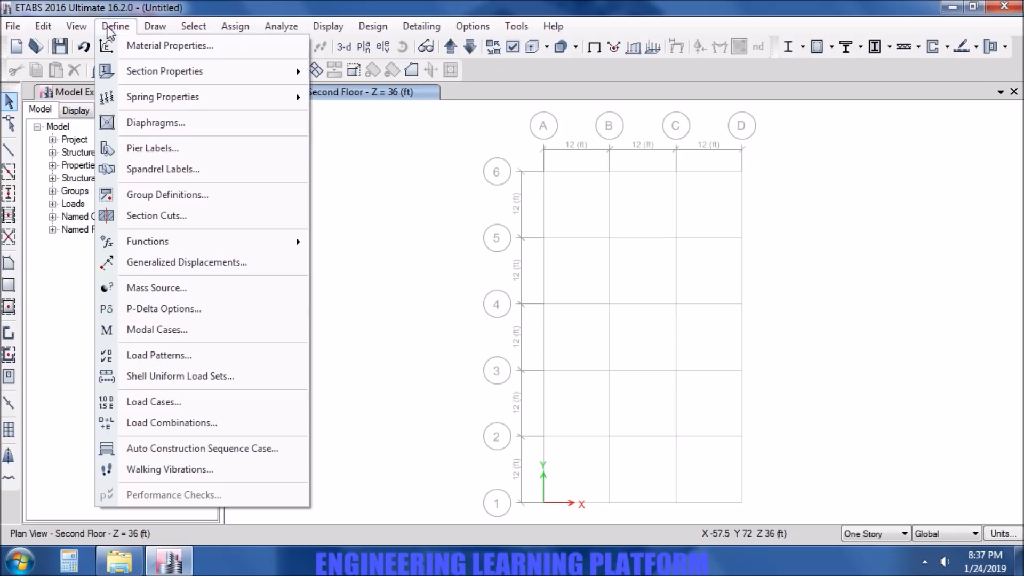
pyautogui.moveTo(128, 69)
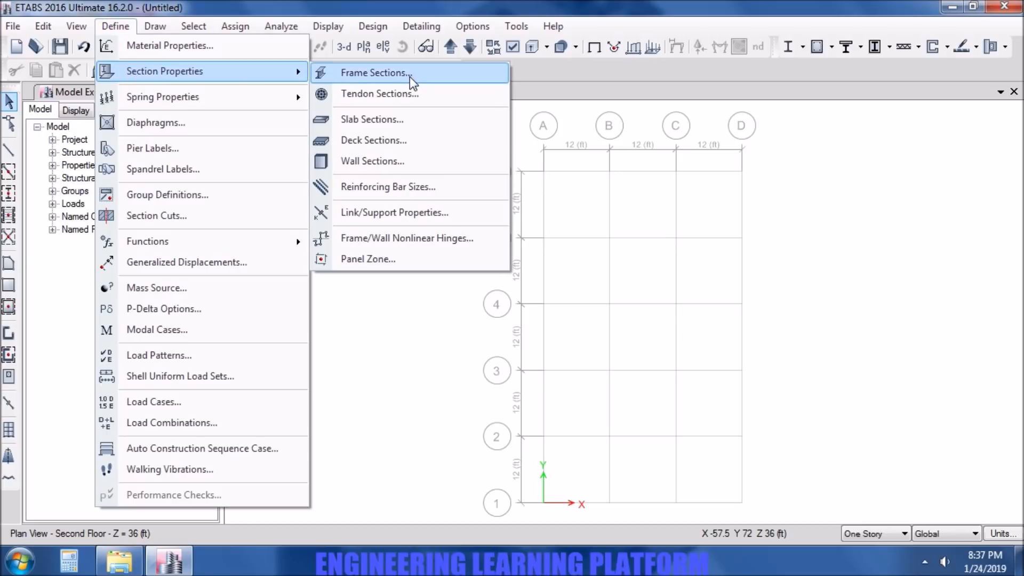
pyautogui.click(414, 122)
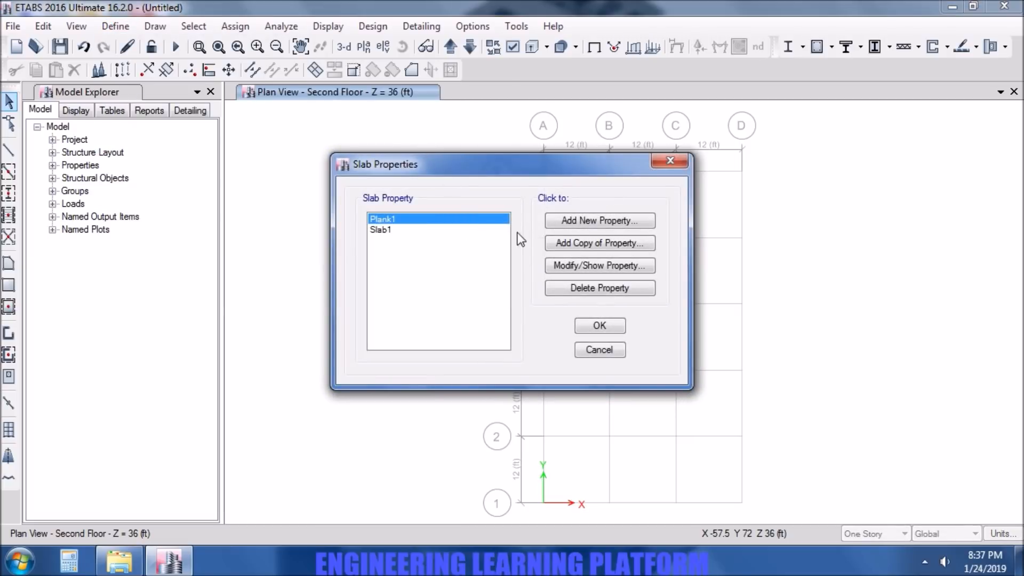
pyautogui.click(605, 223)
pyautogui.moveTo(559, 112); pyautogui.dragTo(527, 114)
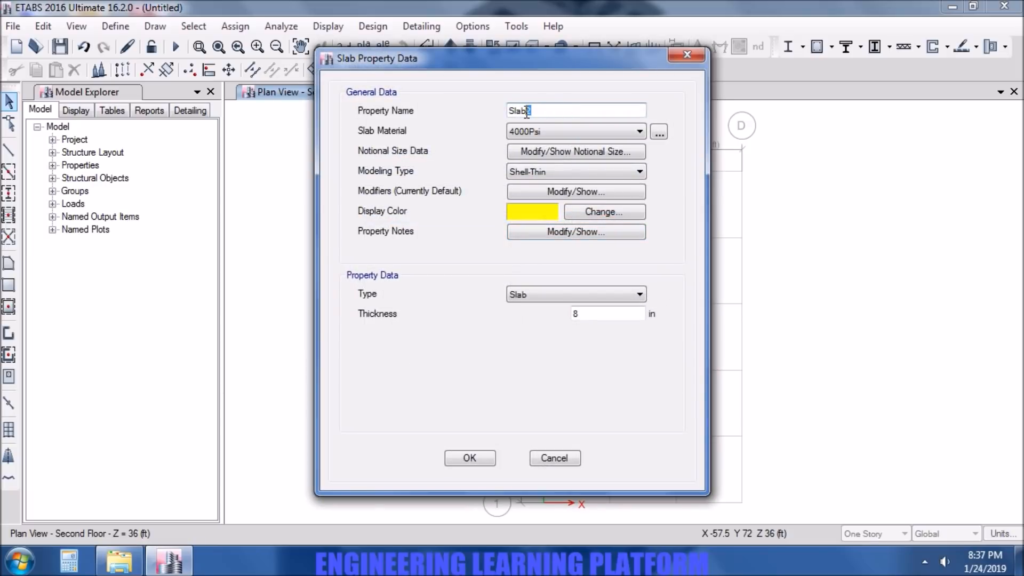
pyautogui.press('BackSpace')
pyautogui.write('5"')
# Set the slab's material to 5000Psi and its thickness to 5 in, and view the modeling type options
pyautogui.click(568, 127)
pyautogui.click(560, 187)
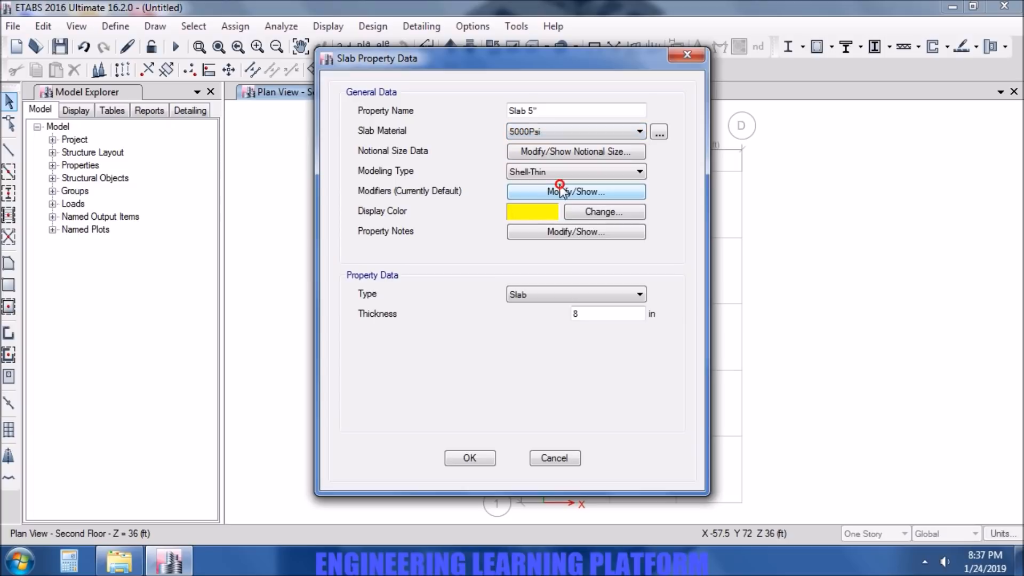
pyautogui.moveTo(590, 316); pyautogui.dragTo(572, 315)
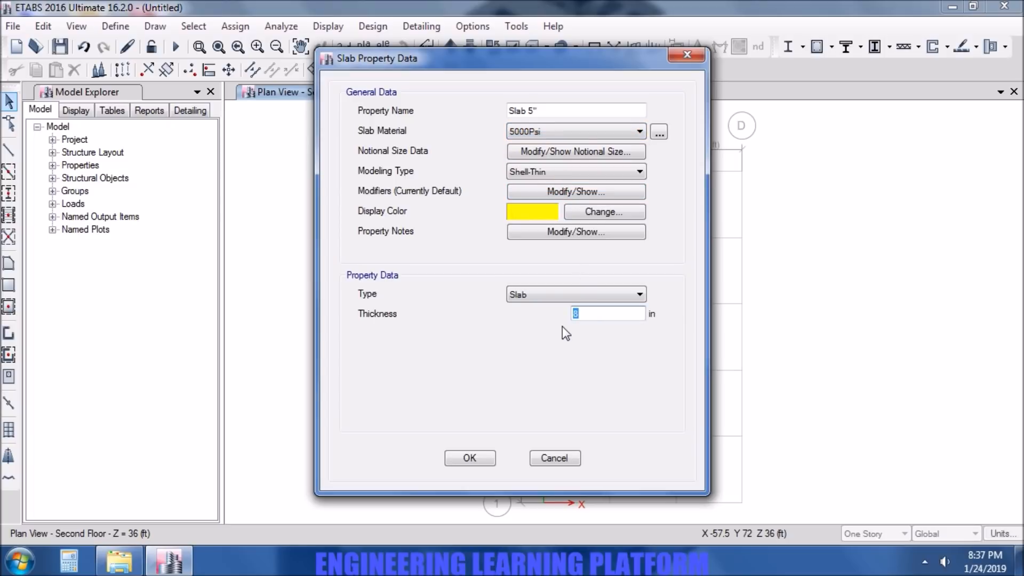
pyautogui.write('5')
pyautogui.click(559, 171)
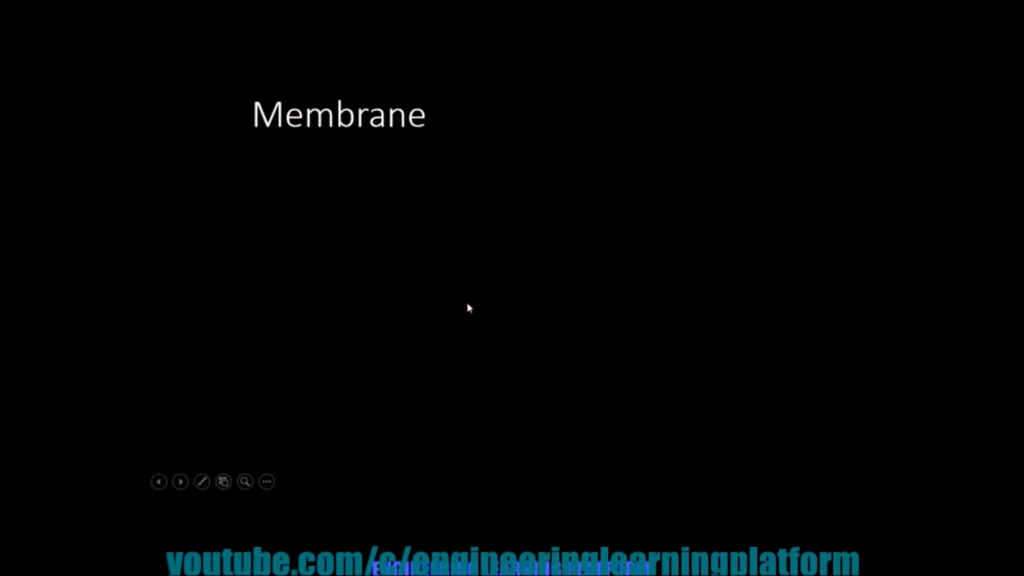
pyautogui.click(467, 304)
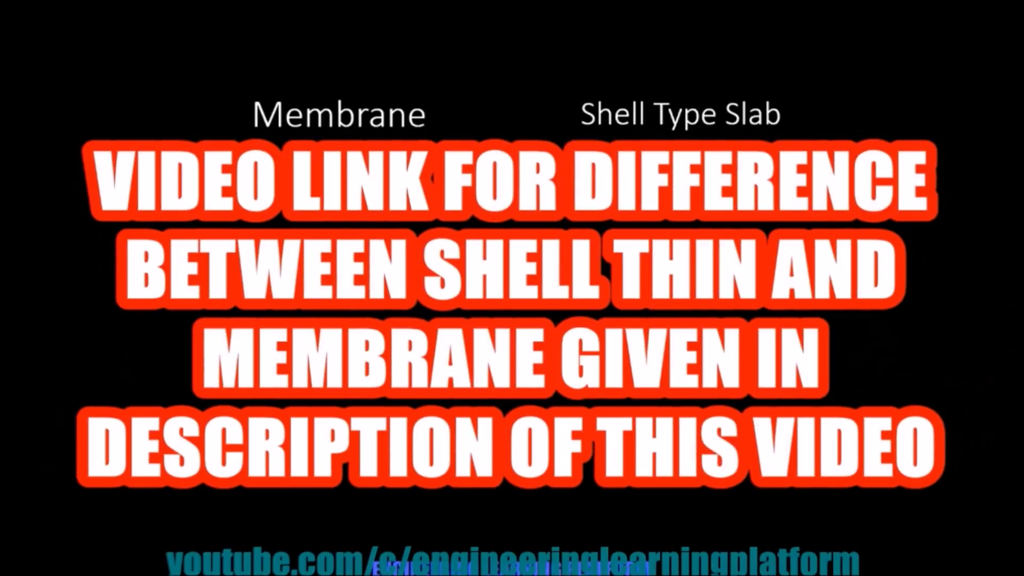
pyautogui.click(467, 303)
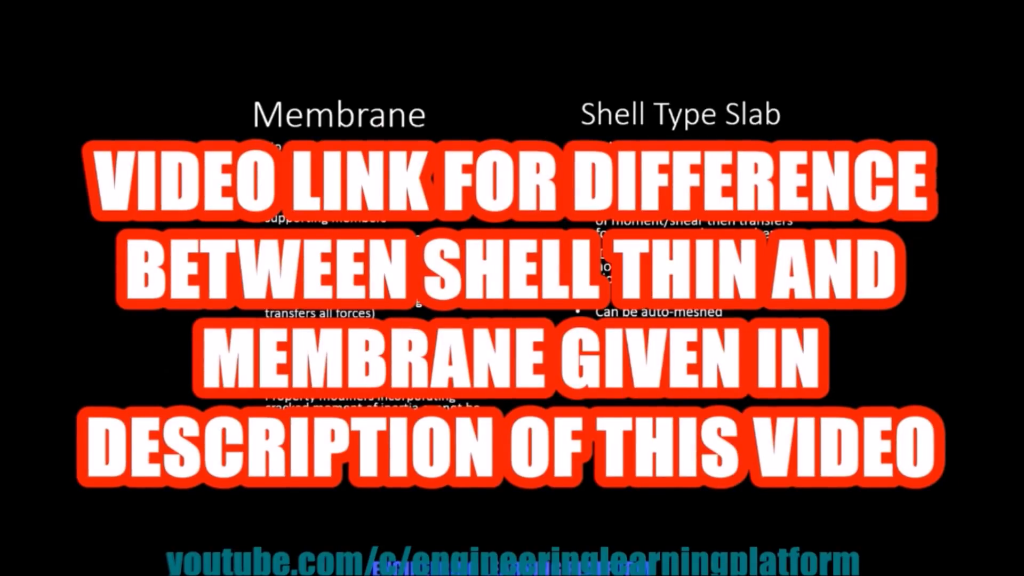
pyautogui.click(467, 304)
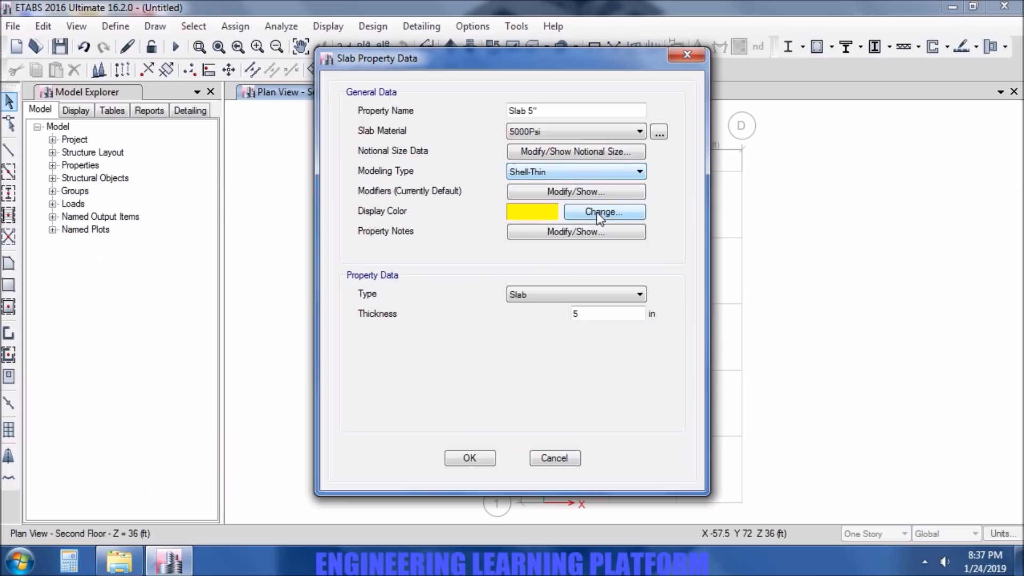
# Open the stiffness modification factors of the Slab 5" property
pyautogui.click(583, 190)
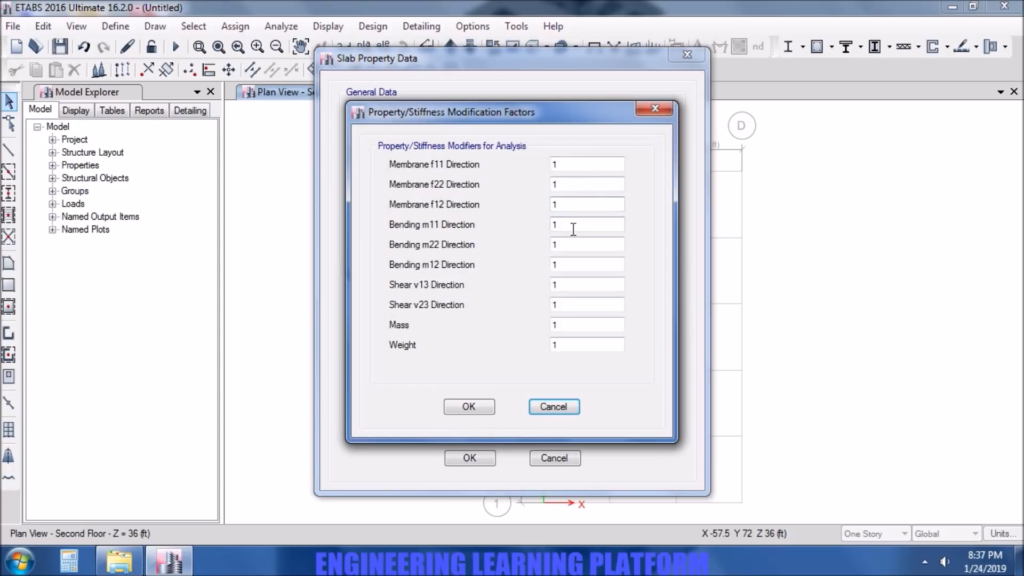
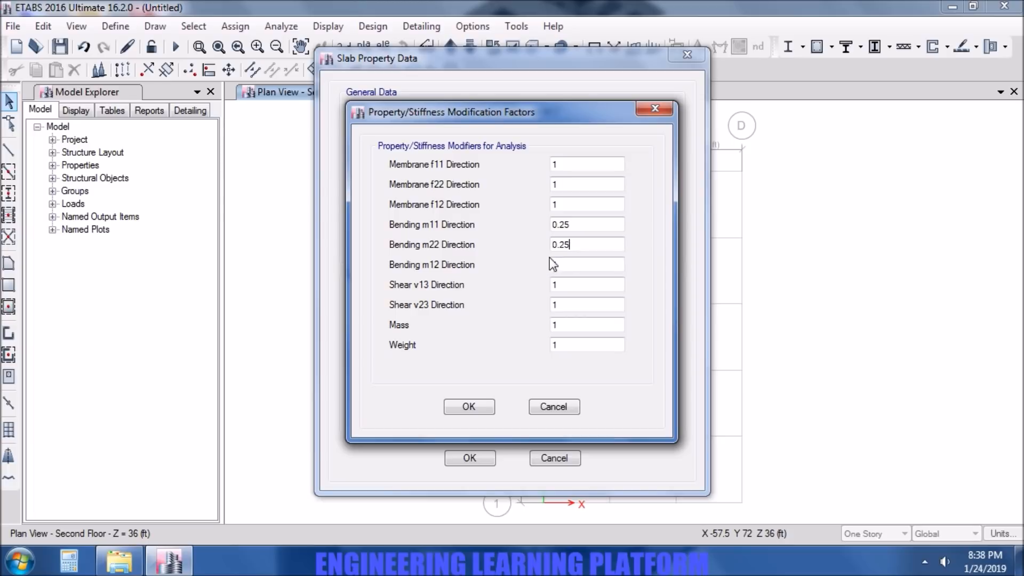
# Set the Bending m12 modifier of the Drop panel 2" slab property to 0.25 and accept the property
pyautogui.doubleClick(557, 265)
pyautogui.write('0.25')
pyautogui.click(468, 406)
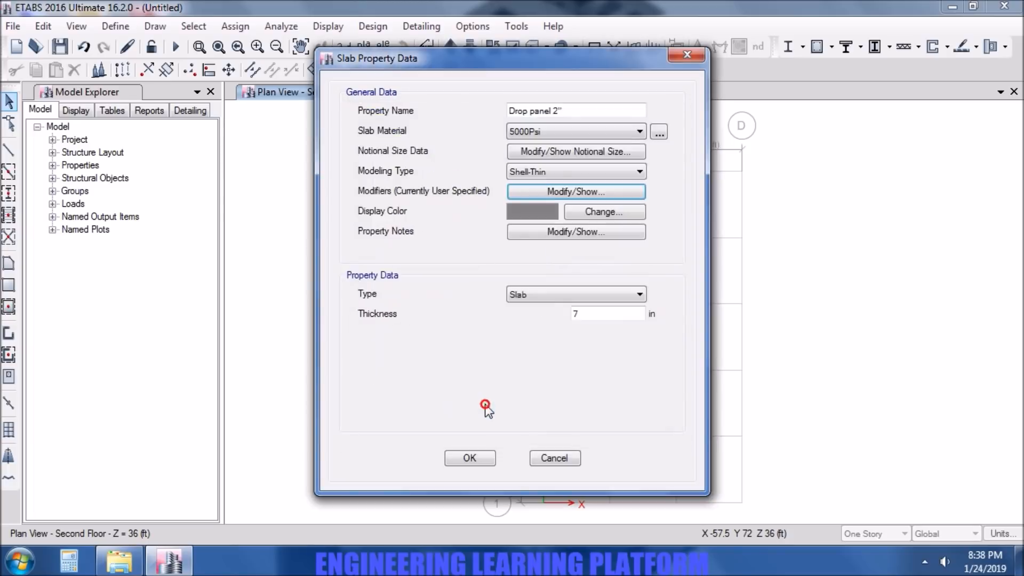
pyautogui.click(484, 458)
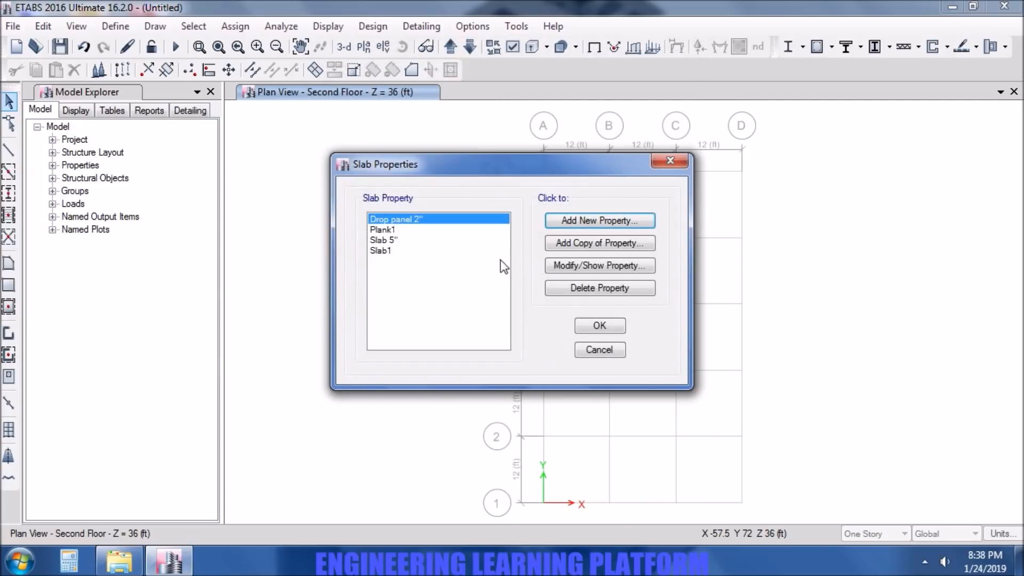
# Delete the Plank1 and Slab1 slab properties and accept the remaining slab property list
pyautogui.click(415, 229)
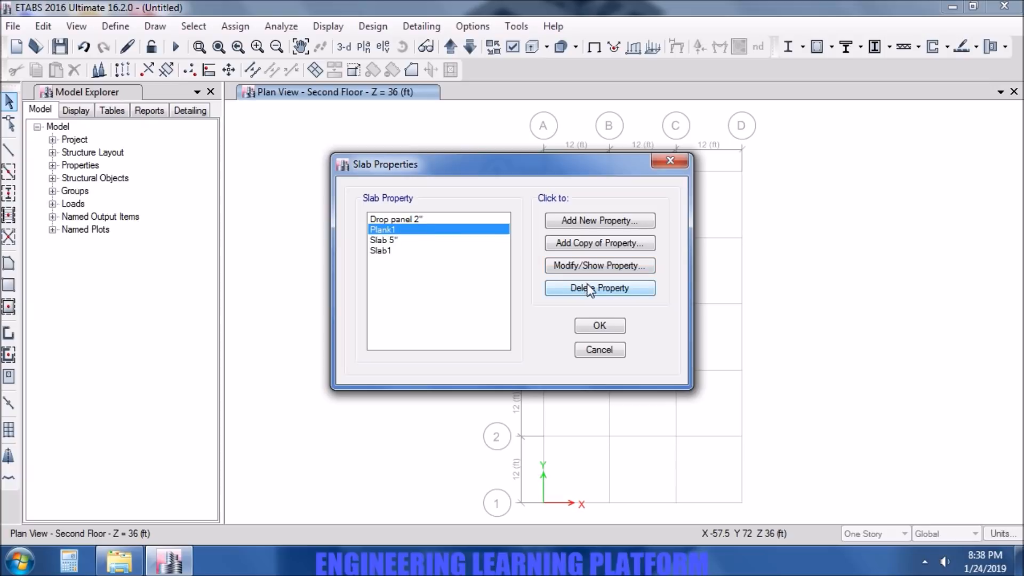
pyautogui.click(586, 284)
pyautogui.click(527, 334)
pyautogui.click(415, 240)
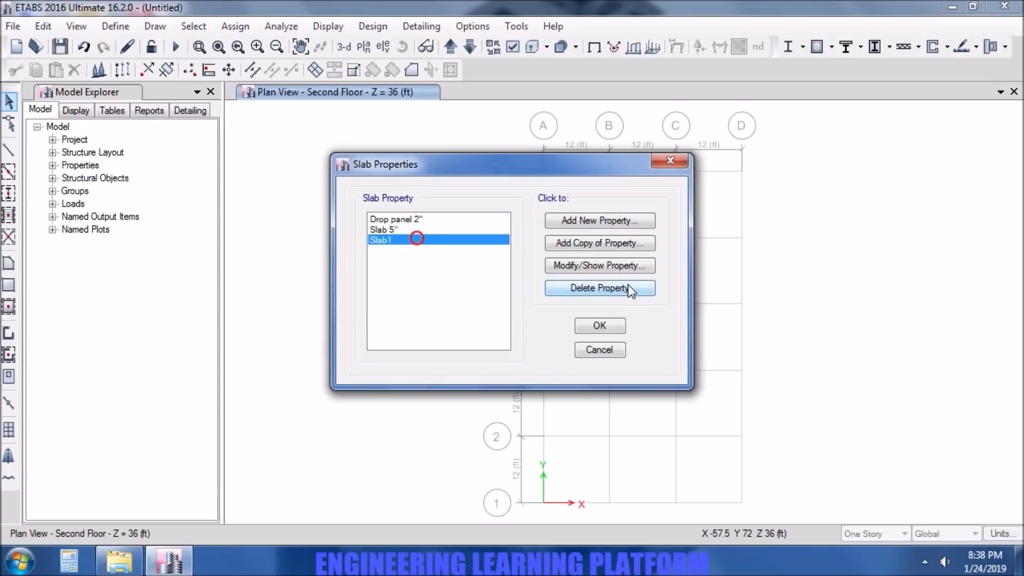
pyautogui.click(597, 288)
pyautogui.click(532, 332)
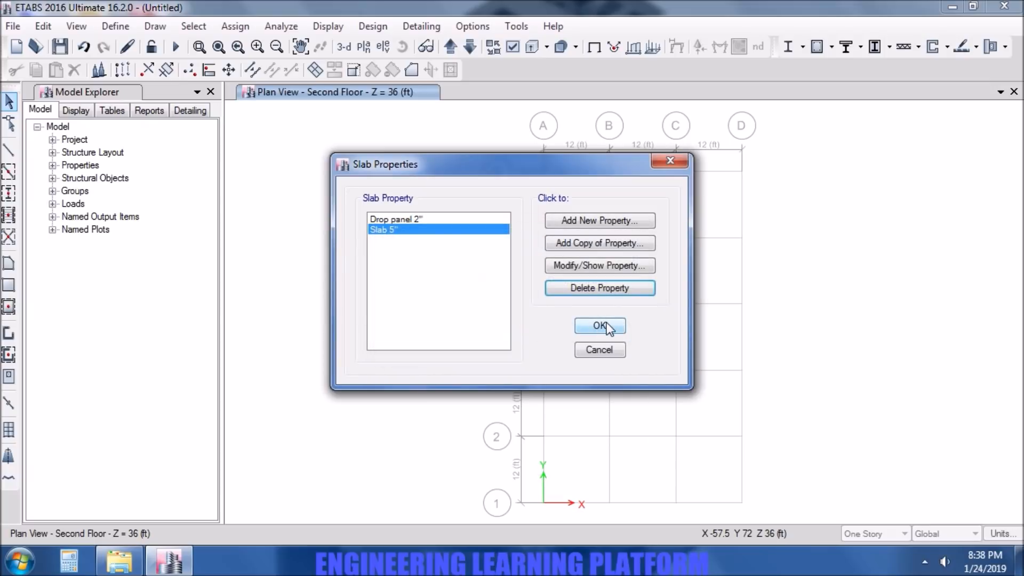
pyautogui.click(600, 326)
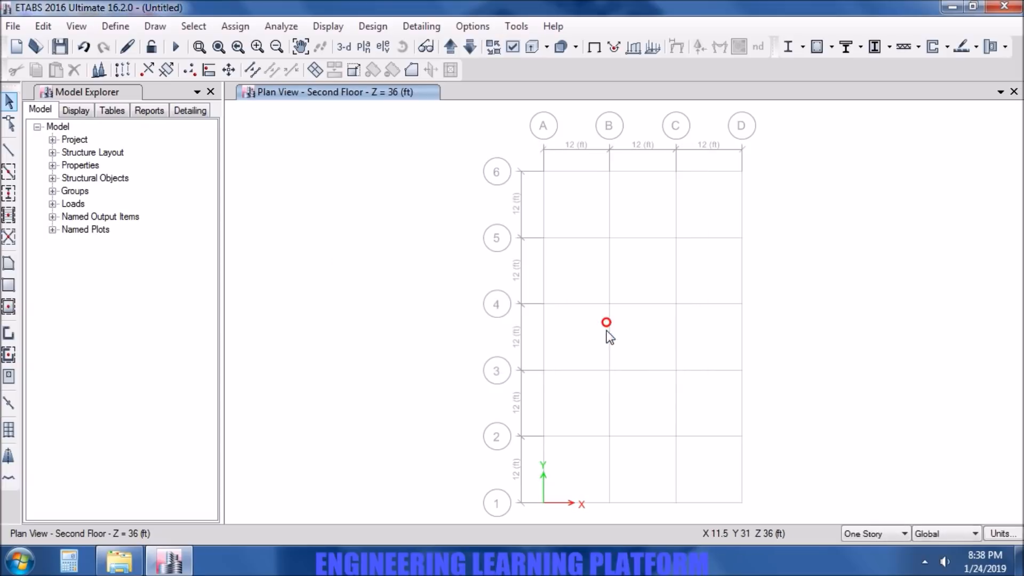
# Add a new concrete rectangular frame section property named C 18x24
pyautogui.click(110, 26)
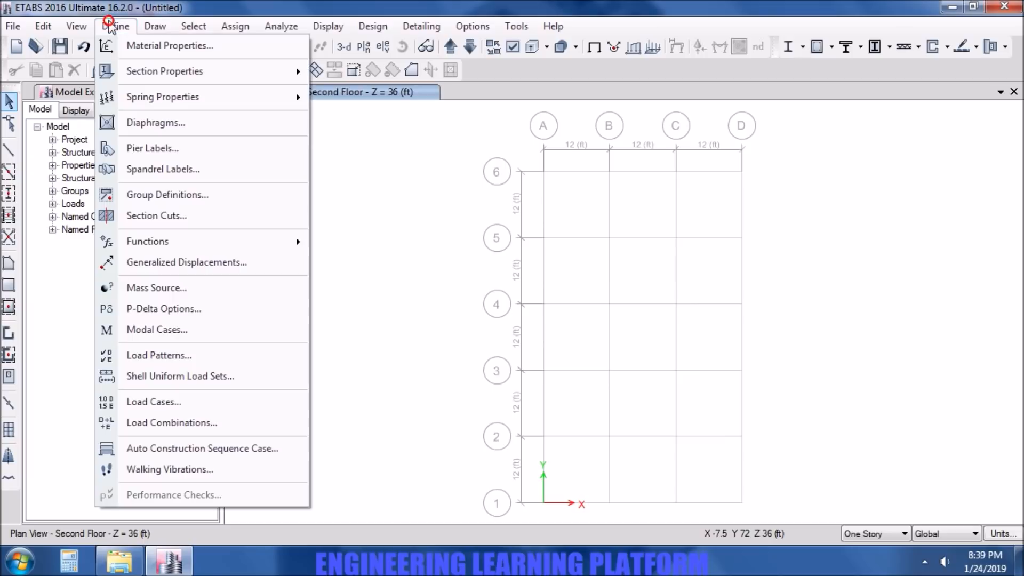
pyautogui.moveTo(188, 72)
pyautogui.click(377, 75)
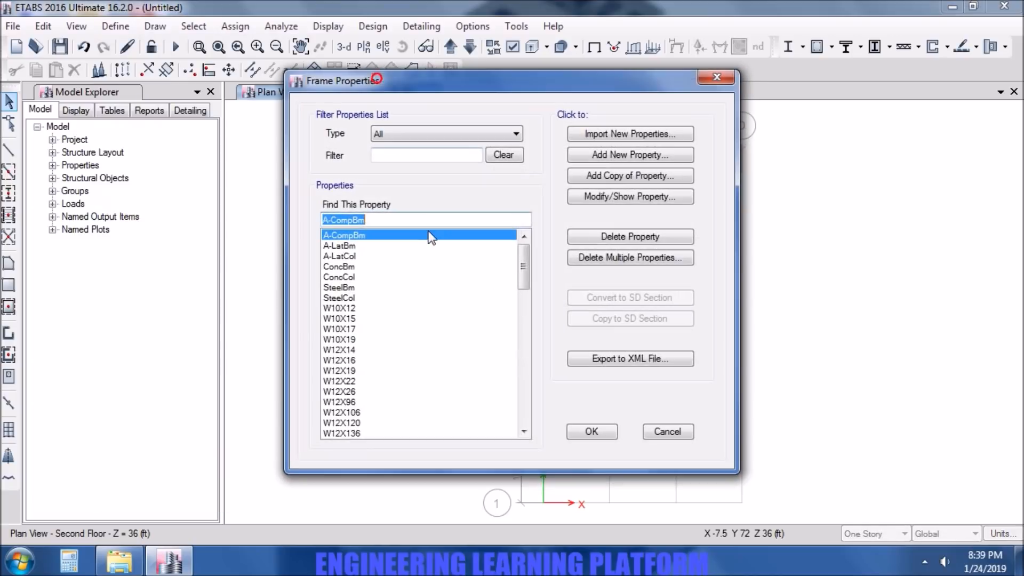
pyautogui.click(614, 154)
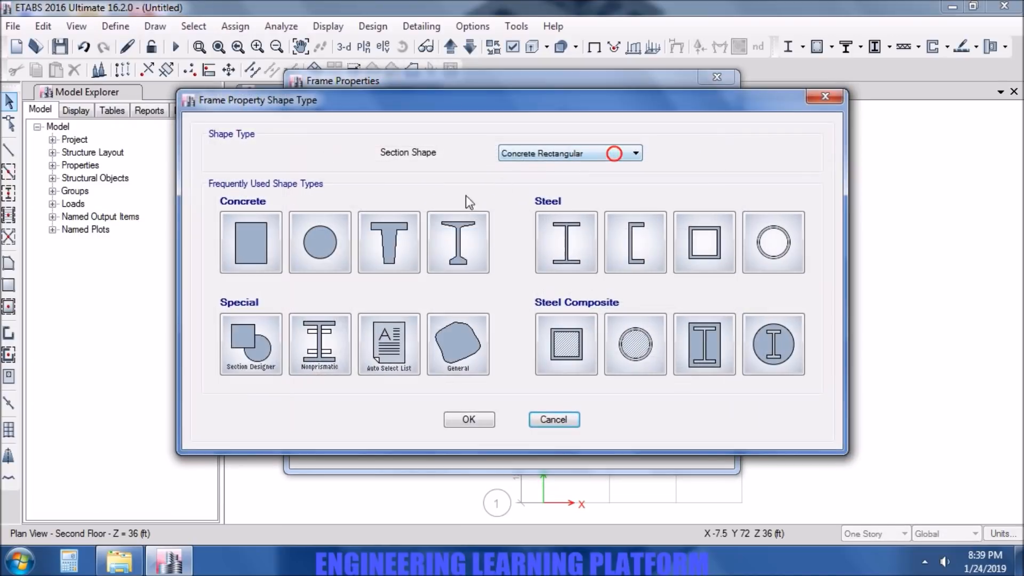
pyautogui.click(256, 246)
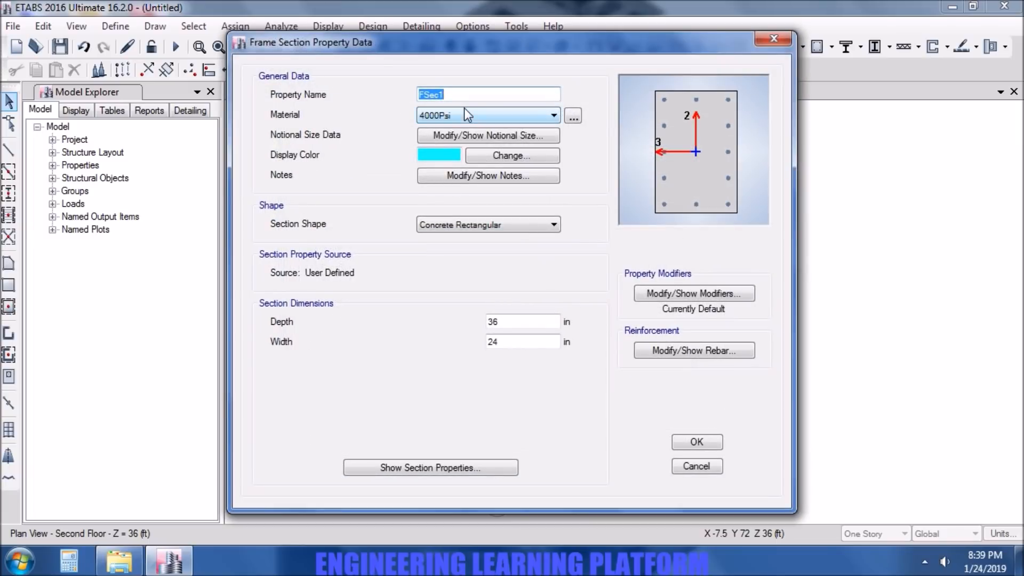
pyautogui.write('C 18x24')
# Set the C 18x24 section's depth to 18 in and its material to 5000Psi
pyautogui.doubleClick(524, 321)
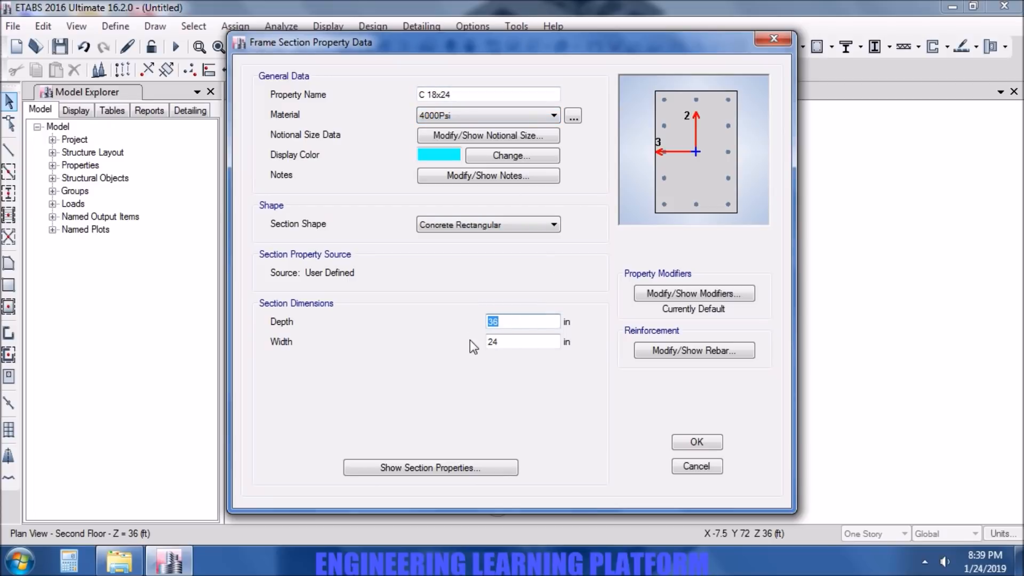
pyautogui.write('18')
pyautogui.click(487, 116)
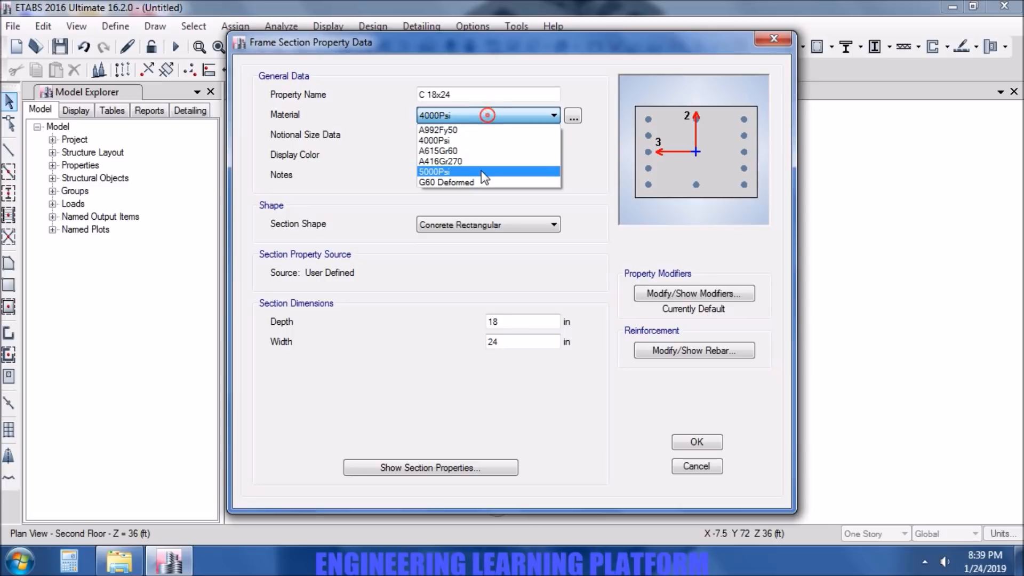
pyautogui.click(480, 169)
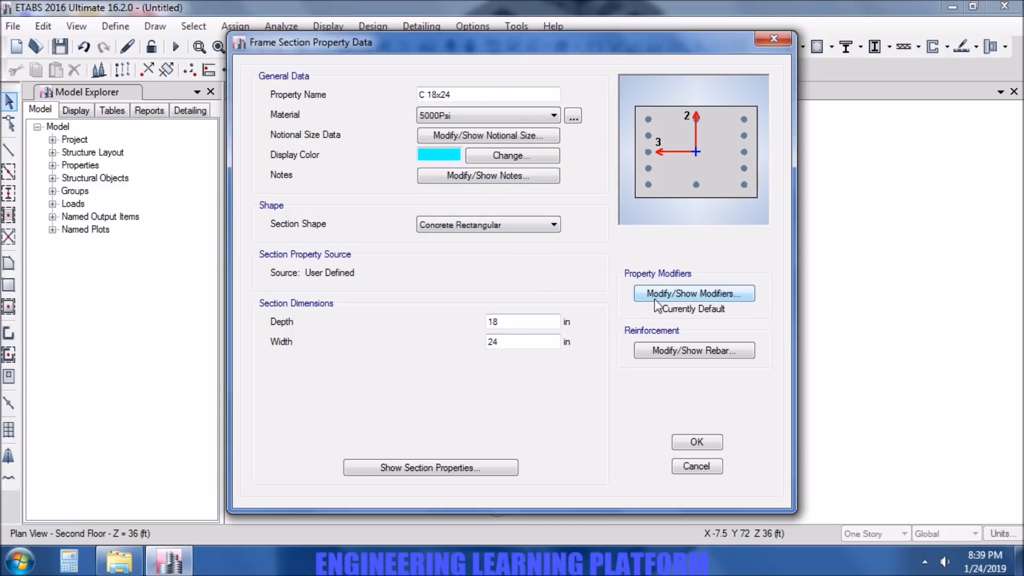
# Set the C 18x24 section's stiffness modifiers for moment of inertia about the 2 and 3 axes to 0.7
pyautogui.click(671, 294)
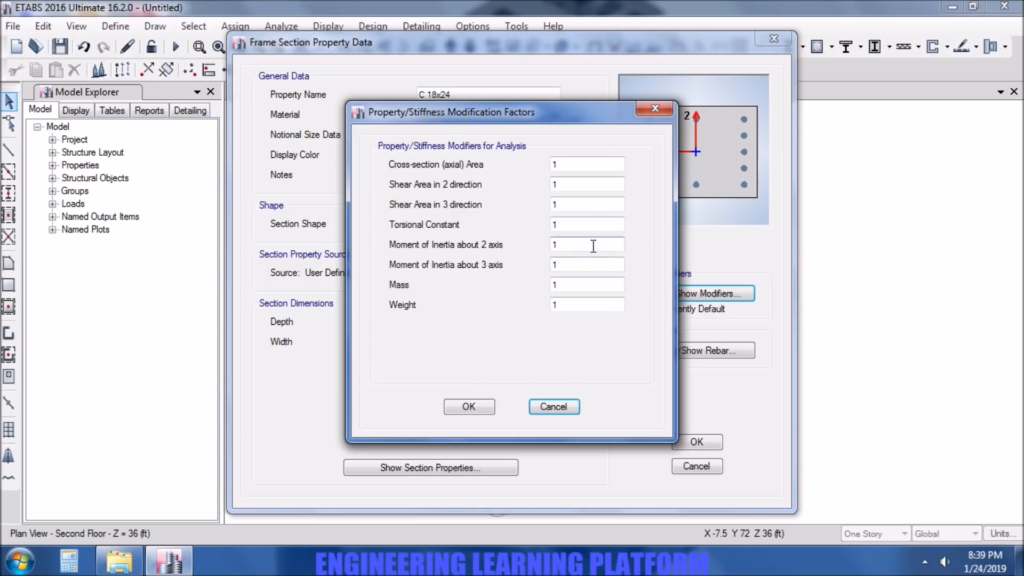
pyautogui.moveTo(592, 244); pyautogui.dragTo(545, 246)
pyautogui.write('0.7')
pyautogui.press('Tab')
pyautogui.write('0.7')
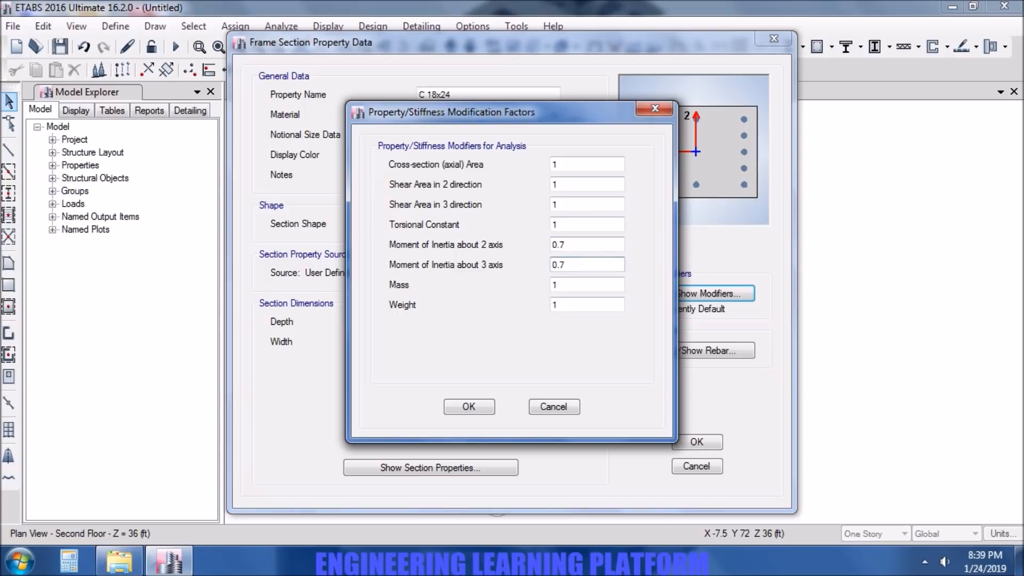
pyautogui.click(467, 406)
# Assign G60 Deformed to the C 18x24 column's longitudinal and confinement bars and accept the section
pyautogui.click(695, 350)
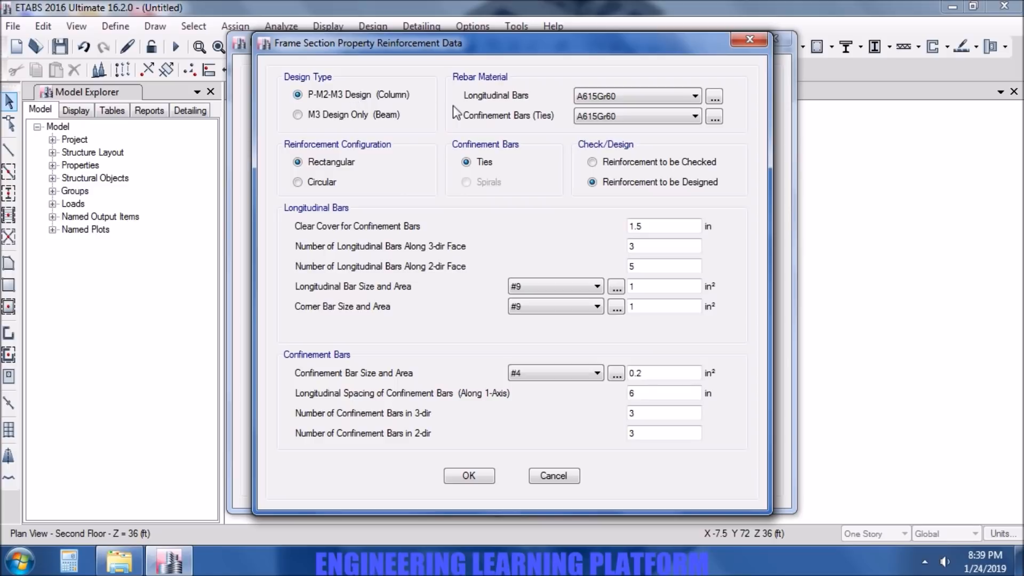
pyautogui.click(606, 97)
pyautogui.click(607, 120)
pyautogui.click(613, 116)
pyautogui.click(607, 141)
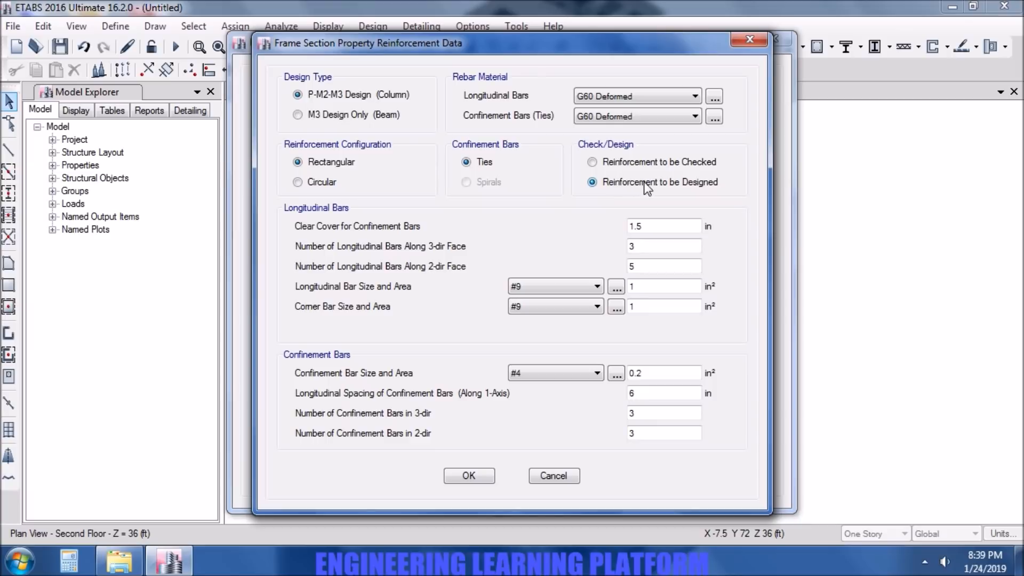
pyautogui.click(471, 476)
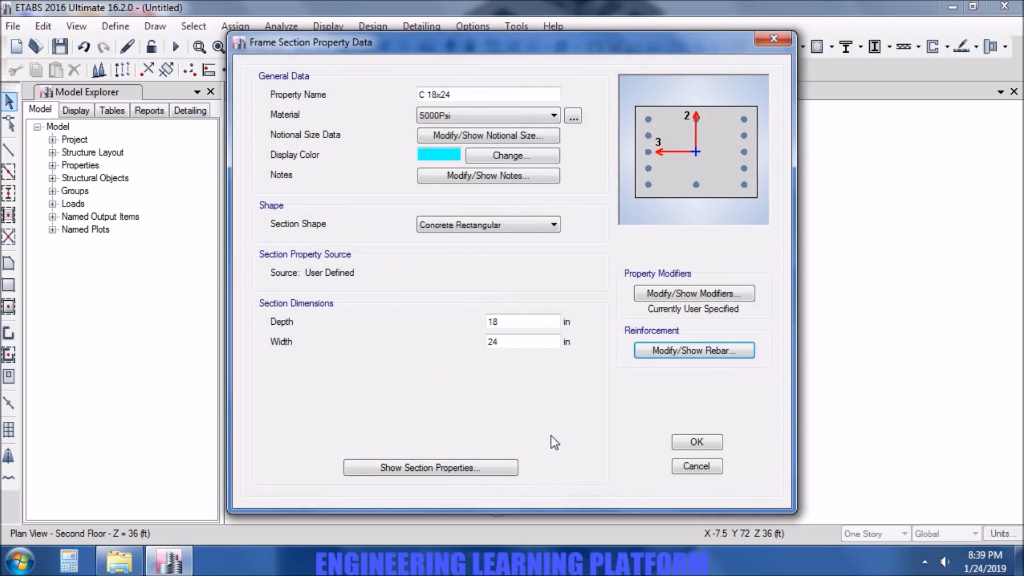
pyautogui.click(695, 445)
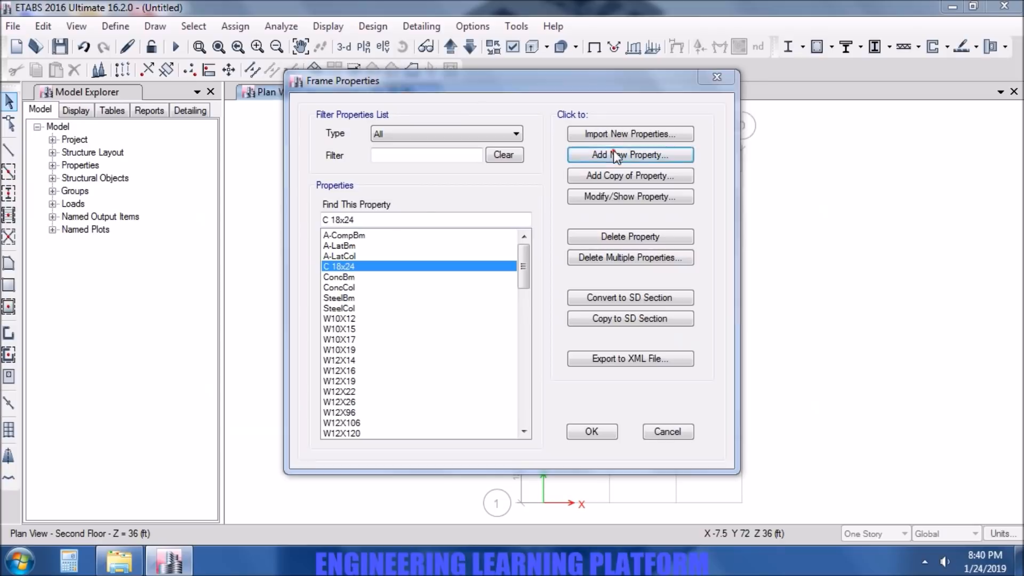
# Add a new concrete rectangular frame section named B 12x24 with 5000Psi material
pyautogui.click(613, 152)
pyautogui.click(244, 240)
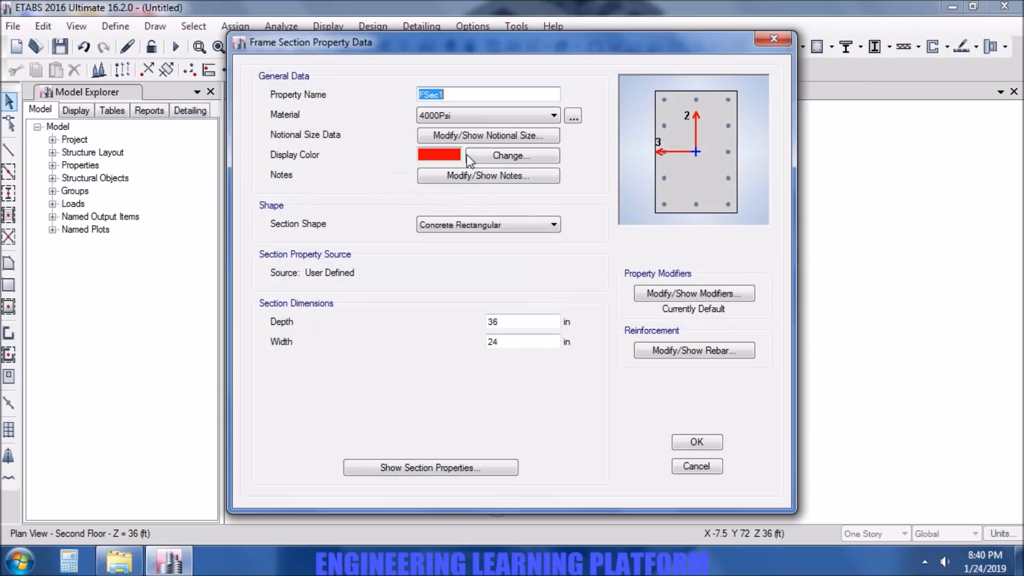
pyautogui.write('B 12x24')
pyautogui.click(507, 109)
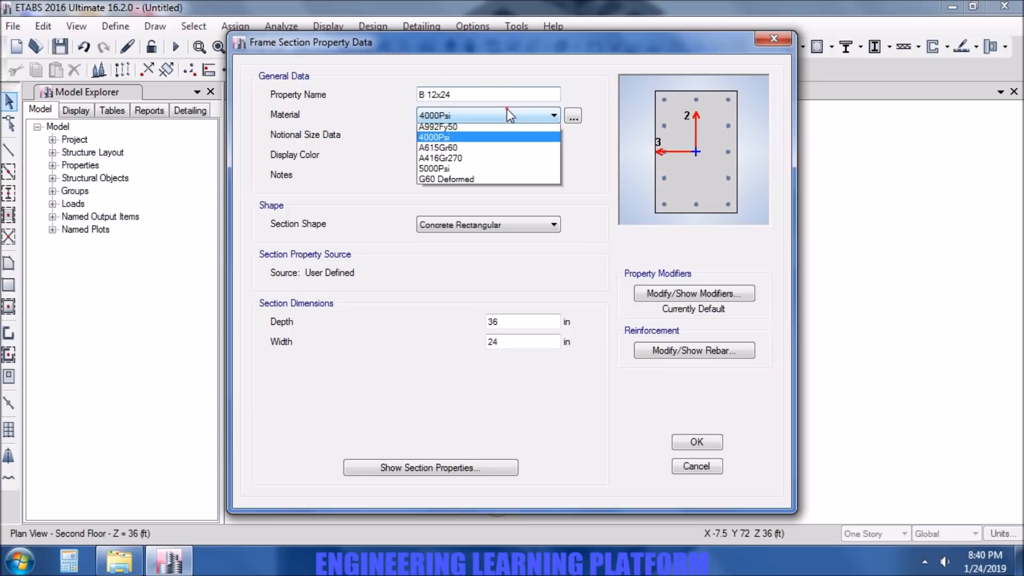
pyautogui.click(493, 173)
# Set the B 12x24 section's width to 12 in and depth to 24 in
pyautogui.doubleClick(527, 342)
pyautogui.write('12')
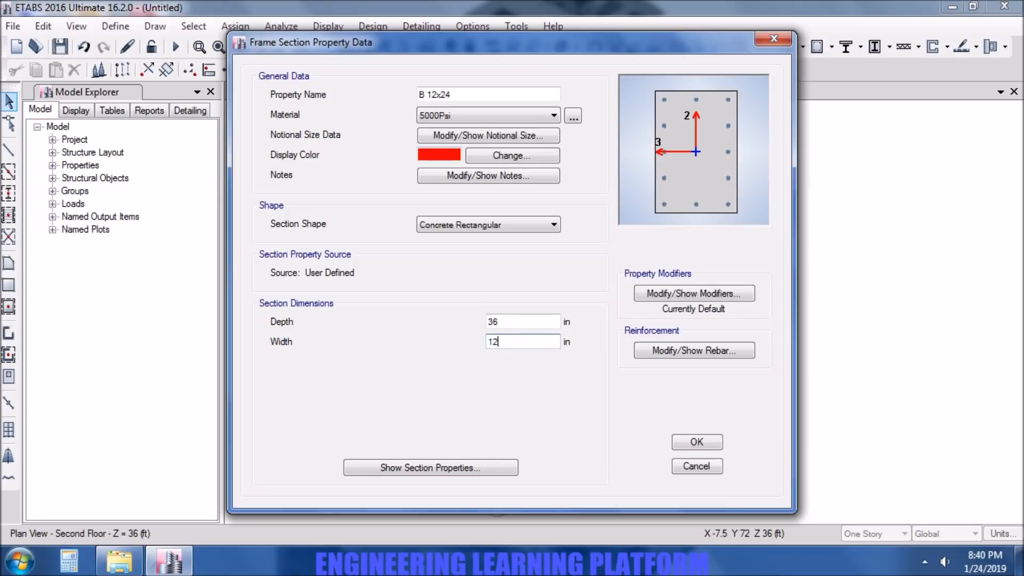
pyautogui.doubleClick(483, 322)
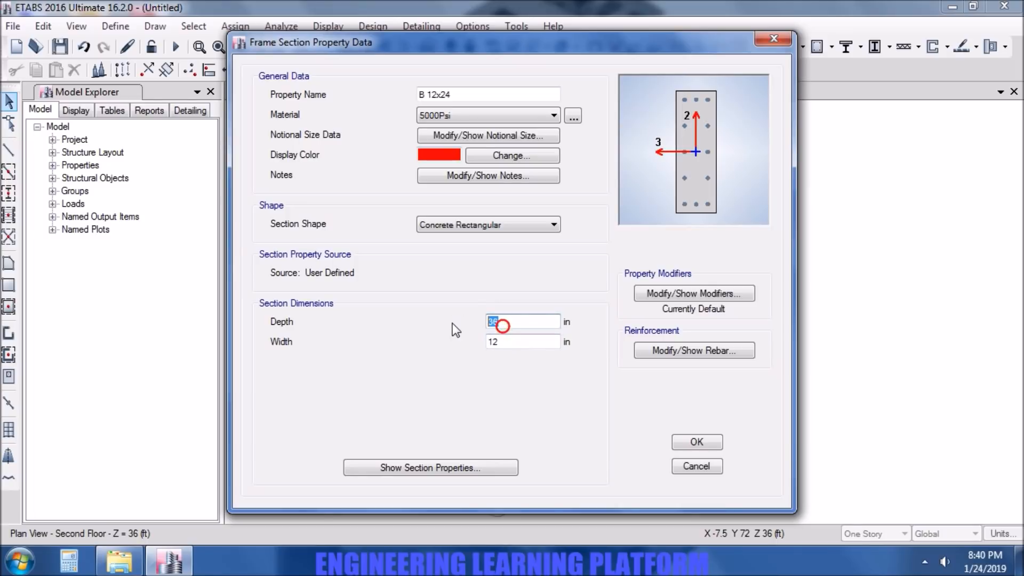
pyautogui.write('24')
# Set the B 12x24 reinforcement to M3 Design Only (Beam) with G60 Deformed longitudinal and confinement bars
pyautogui.click(676, 352)
pyautogui.click(351, 115)
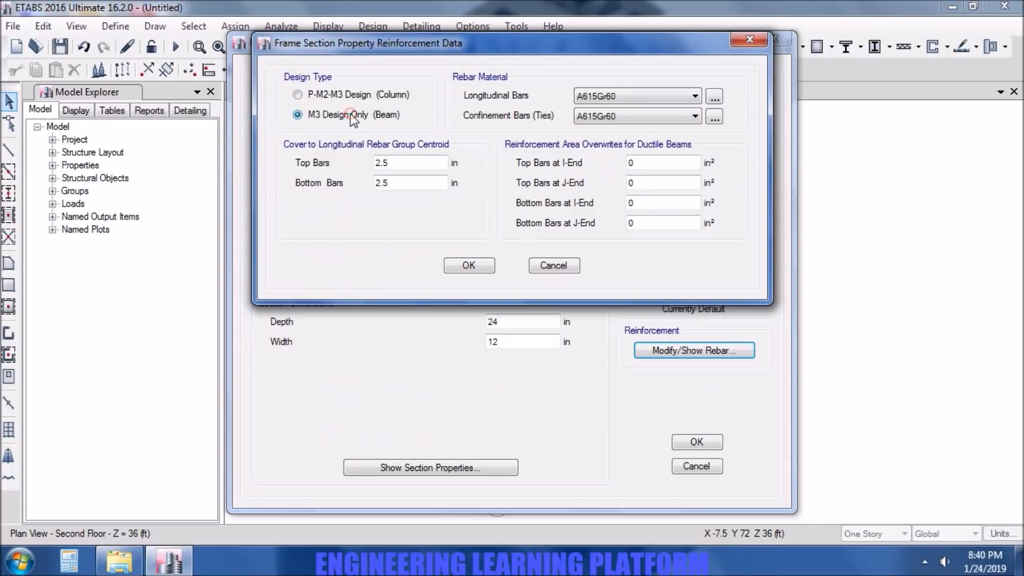
pyautogui.click(612, 95)
pyautogui.click(609, 120)
pyautogui.click(610, 116)
pyautogui.click(609, 142)
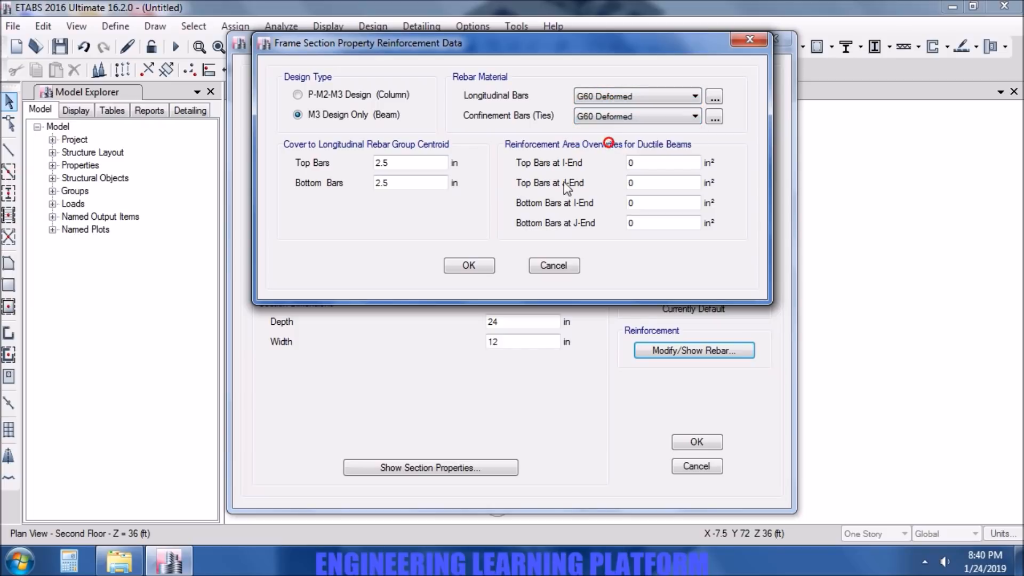
pyautogui.click(485, 270)
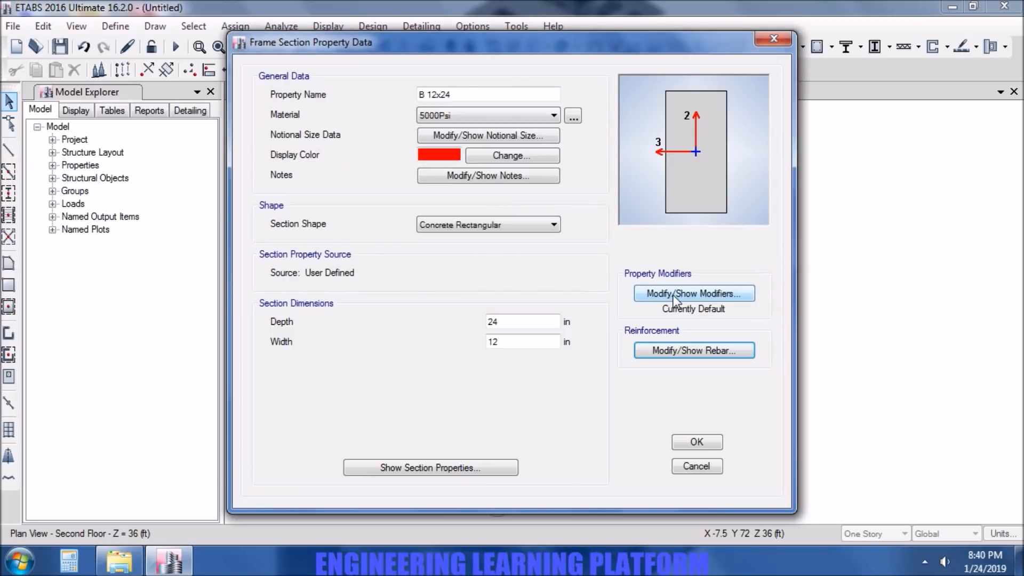
# Set the beam section's torsional constant modifier to 0.001 and both moment of inertia modifiers to 0.35
pyautogui.click(673, 295)
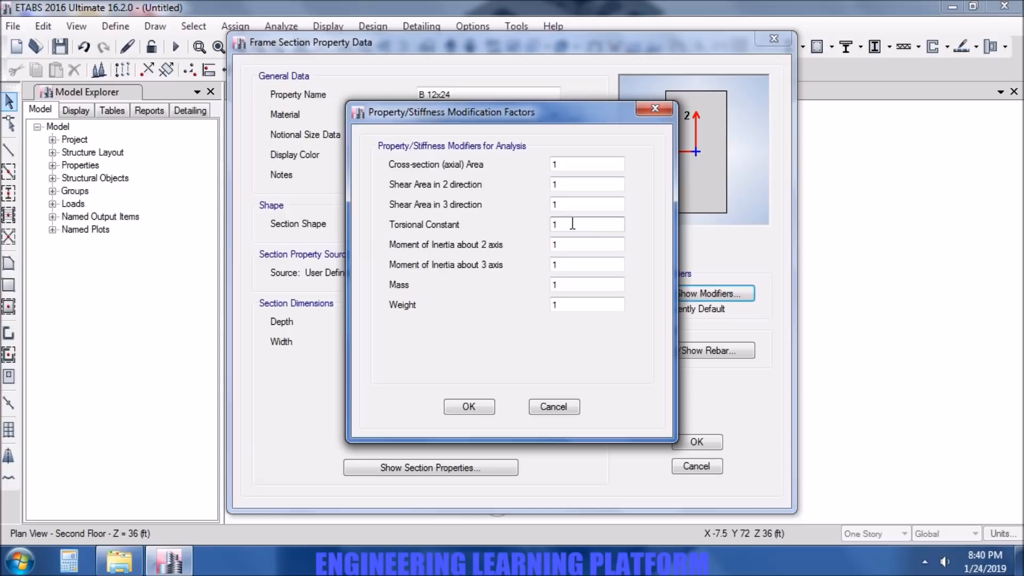
pyautogui.doubleClick(586, 224)
pyautogui.write('0.001')
pyautogui.doubleClick(557, 244)
pyautogui.write('3.')
pyautogui.press('BackSpace')
pyautogui.press('BackSpace')
pyautogui.write('0.35')
pyautogui.doubleClick(554, 264)
pyautogui.write('0.35')
pyautogui.doubleClick(606, 225)
pyautogui.click(480, 407)
# Rename the beam section as PB 12x24 and accept the section property
pyautogui.click(419, 95)
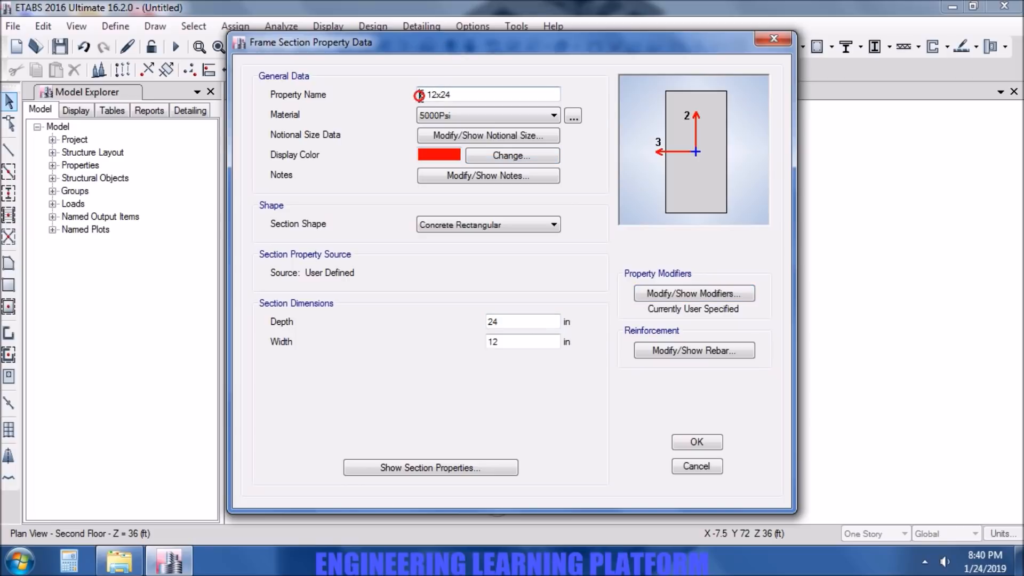
pyautogui.write('PB')
pyautogui.click(680, 444)
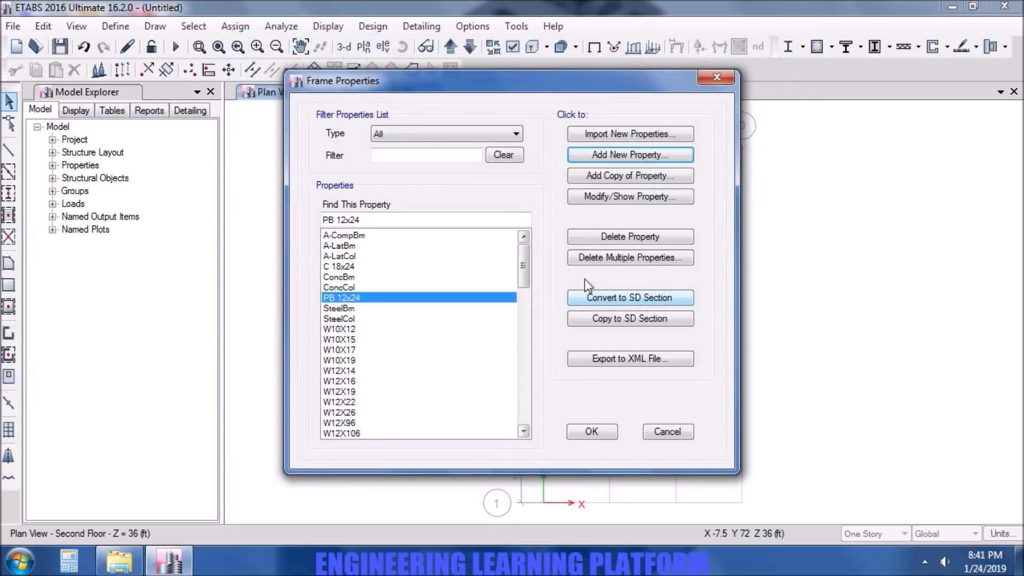
# Delete the A-CompBm, A-LatBm, A-LatCol, ConcBm, ConcCol, SteelBm and SteelCol frame sections, keeping C 18x24 and PB 12x24
pyautogui.click(613, 259)
pyautogui.moveTo(472, 211); pyautogui.dragTo(468, 333)
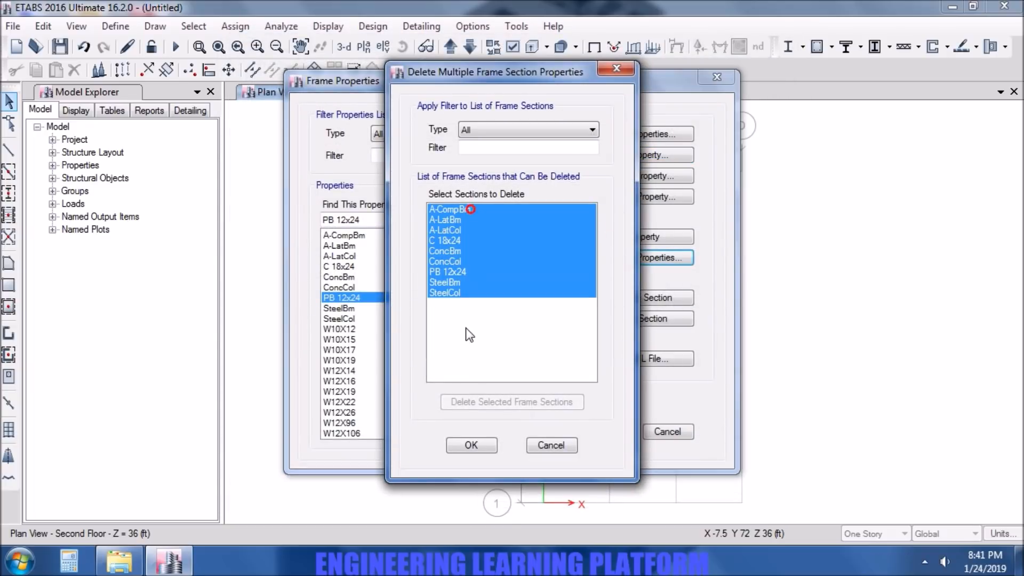
pyautogui.keyDown('ctrl'); pyautogui.click(469, 272); pyautogui.keyUp('ctrl')
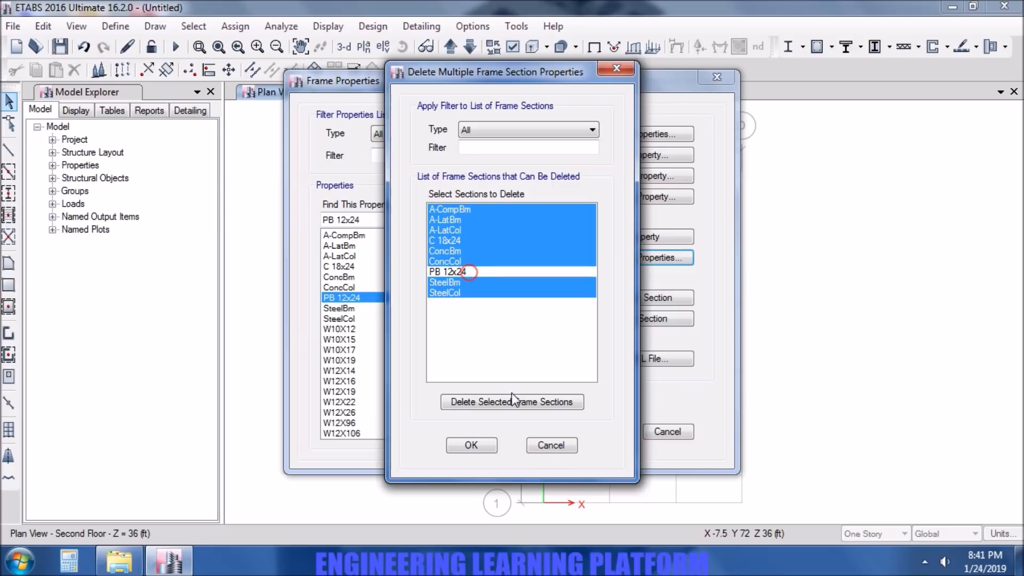
pyautogui.click(465, 243)
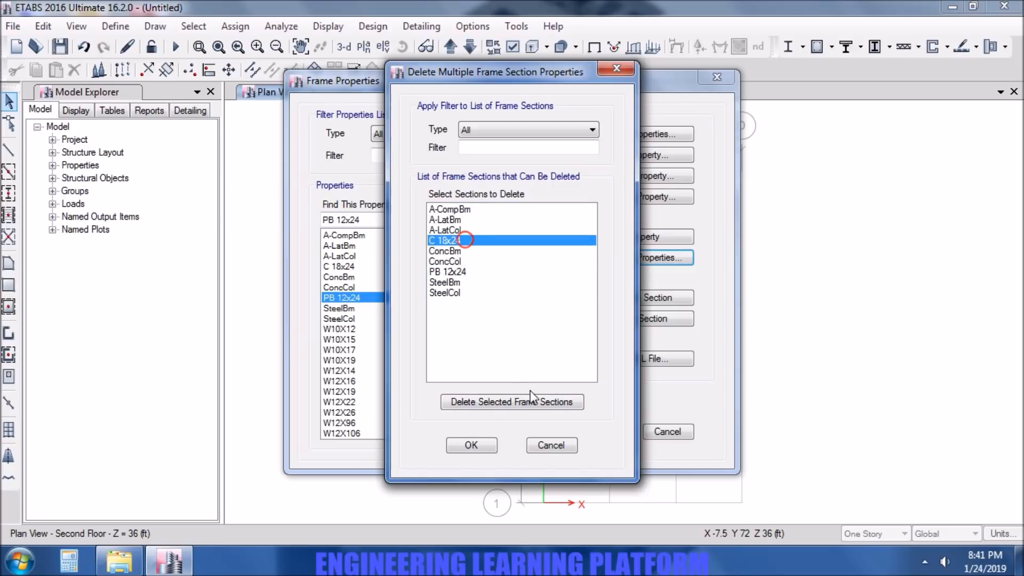
pyautogui.click(473, 209)
pyautogui.moveTo(473, 209); pyautogui.dragTo(472, 292)
pyautogui.keyDown('ctrl'); pyautogui.click(476, 271); pyautogui.keyUp('ctrl')
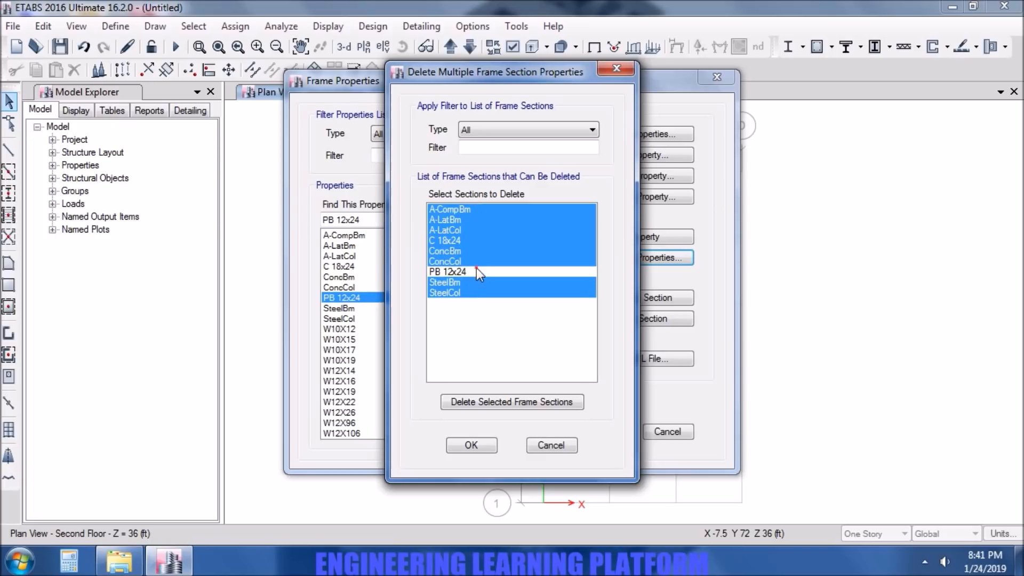
pyautogui.keyDown('ctrl'); pyautogui.click(473, 238); pyautogui.keyUp('ctrl')
pyautogui.click(511, 402)
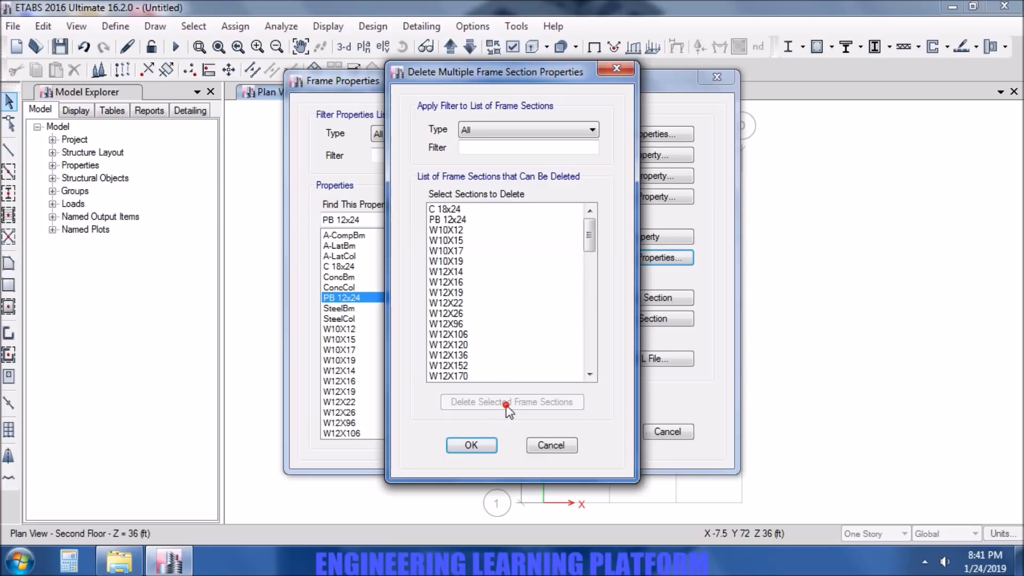
# Delete all the W-shape steel frame sections and accept the remaining frame property list
pyautogui.moveTo(466, 228); pyautogui.dragTo(478, 392)
pyautogui.click(497, 403)
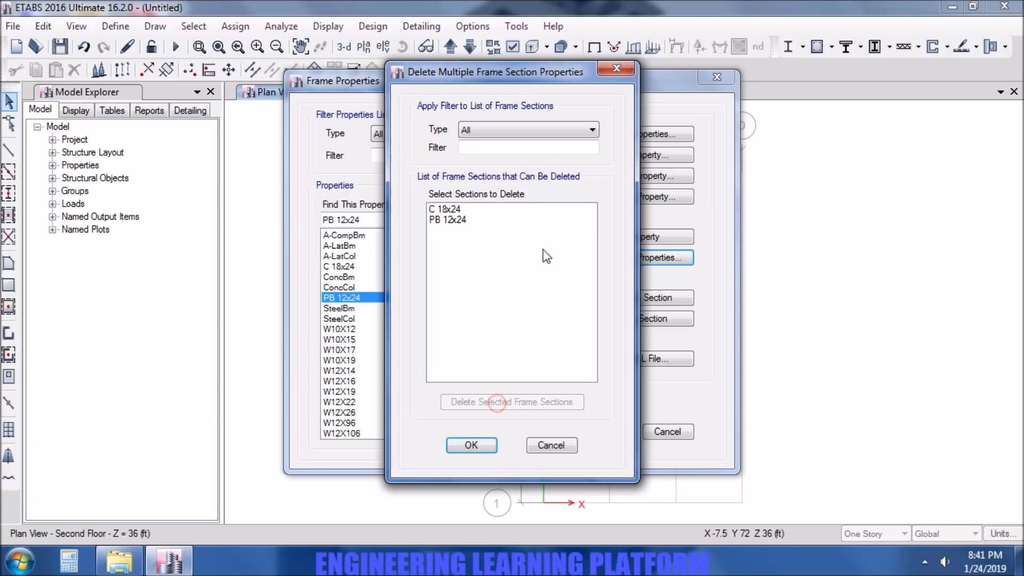
pyautogui.click(479, 446)
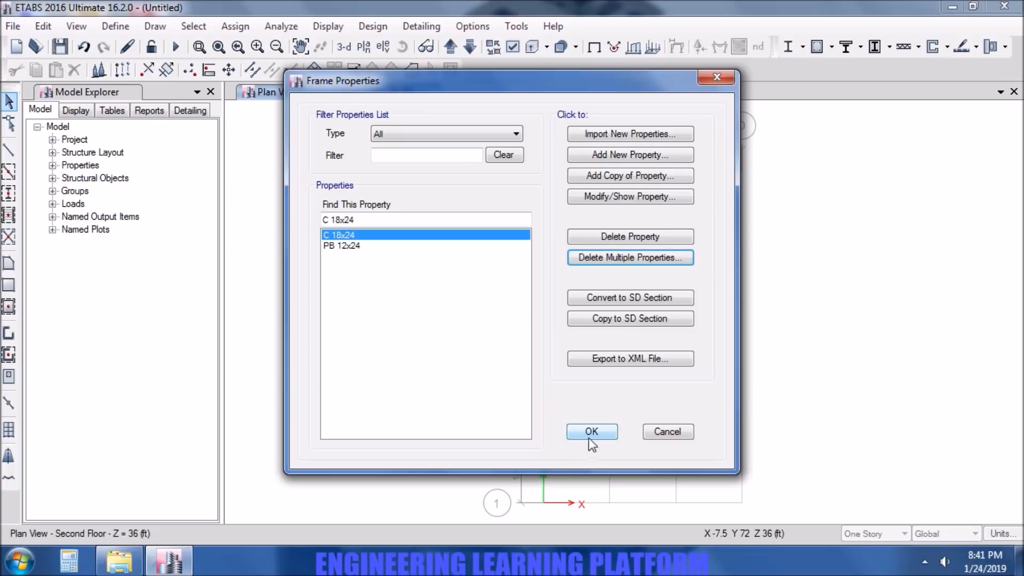
pyautogui.click(592, 431)
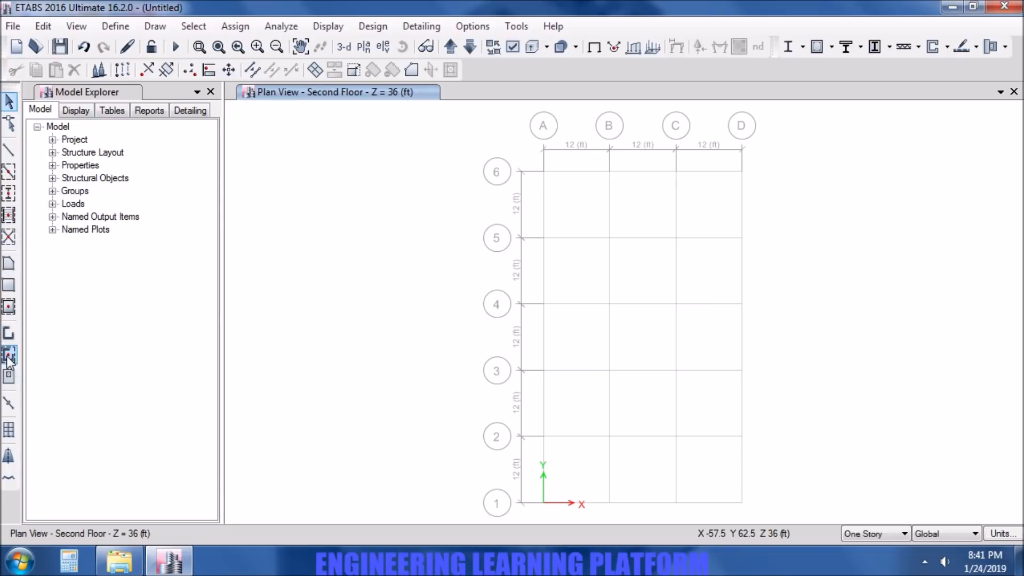
# Place C 18x24 columns rotated 90 degrees at gridlines A, B, C and D along gridline 6
pyautogui.click(10, 198)
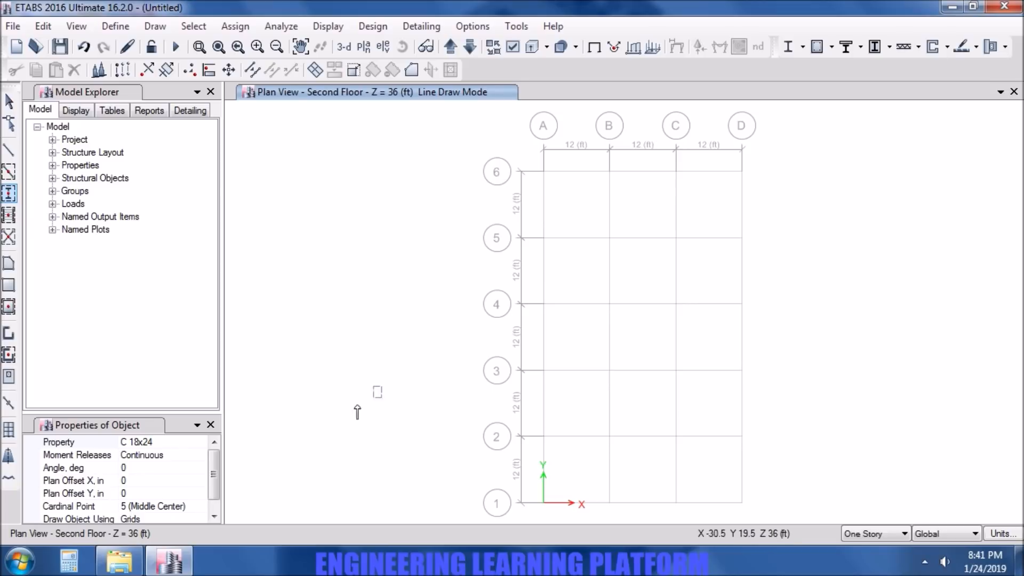
pyautogui.moveTo(212, 467); pyautogui.dragTo(213, 489)
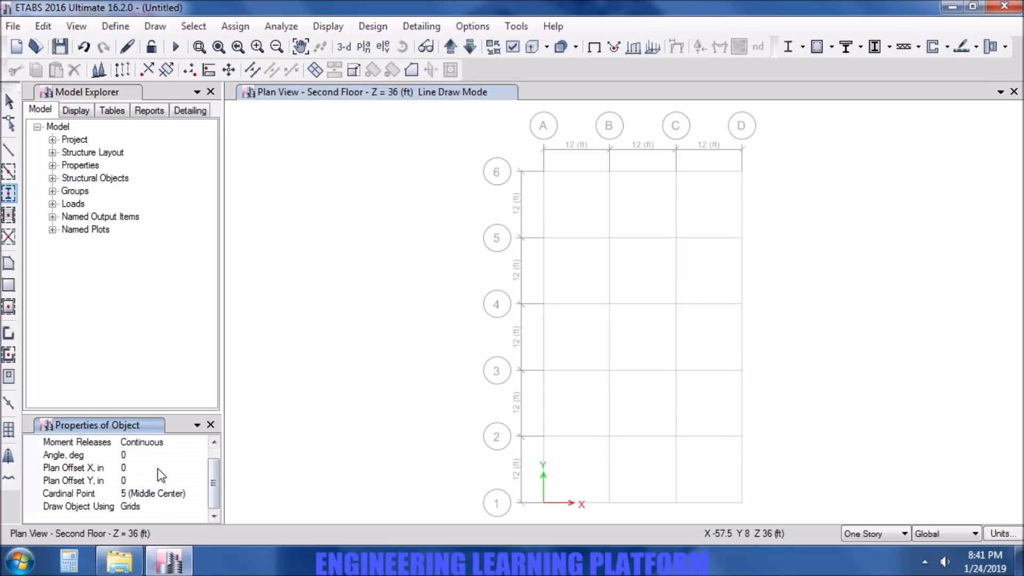
pyautogui.click(155, 455)
pyautogui.write('90')
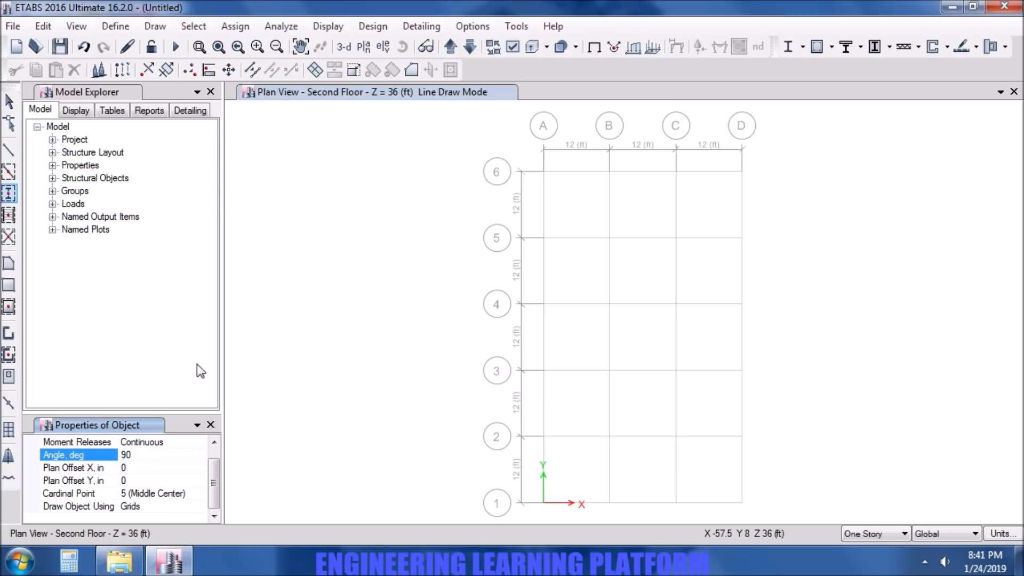
pyautogui.click(542, 171)
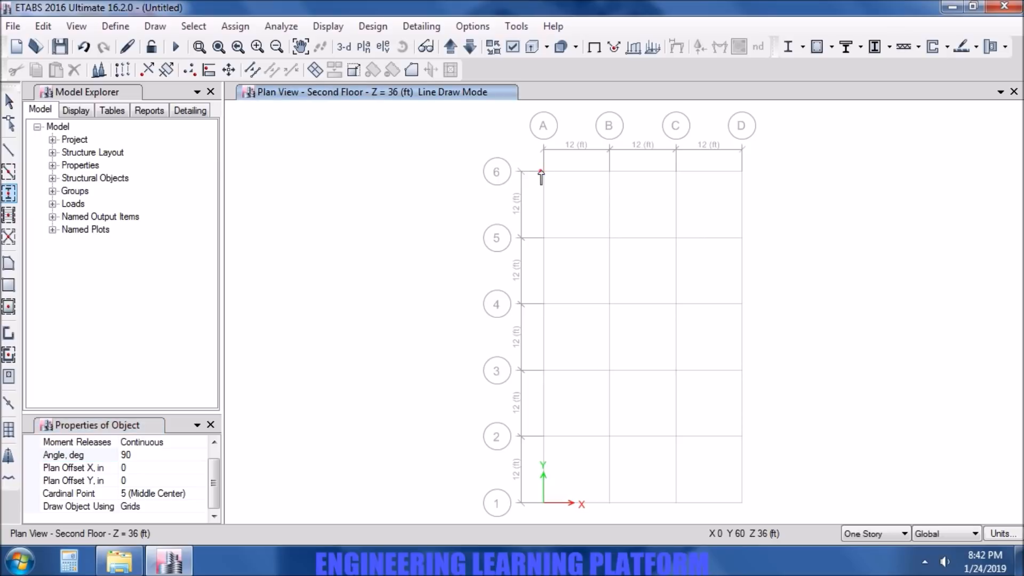
pyautogui.click(608, 171)
pyautogui.click(676, 171)
pyautogui.click(742, 171)
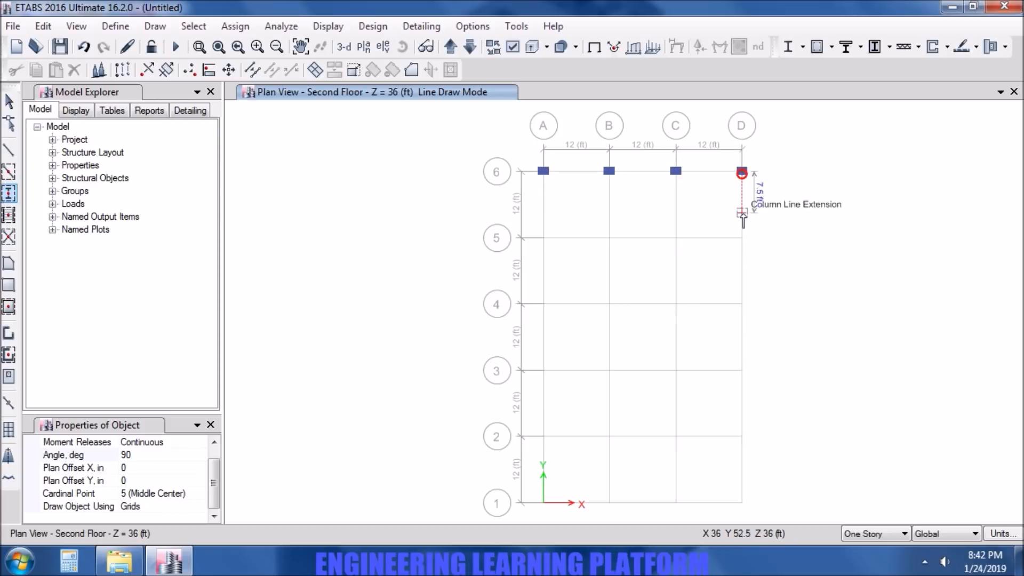
# Place C 18x24 columns at gridlines D, C, B and A along gridline 5
pyautogui.click(740, 237)
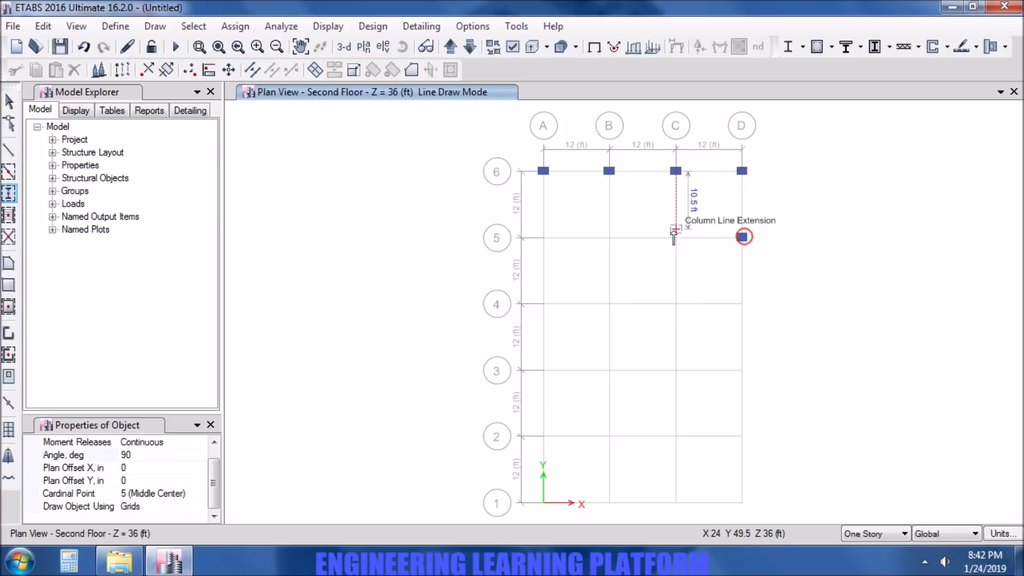
pyautogui.click(675, 237)
pyautogui.click(609, 237)
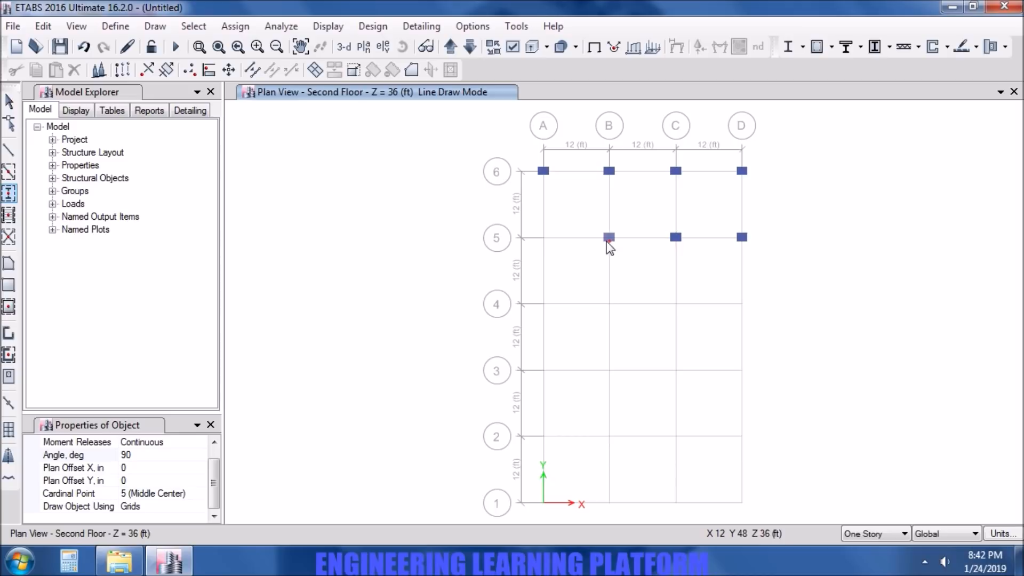
pyautogui.click(543, 237)
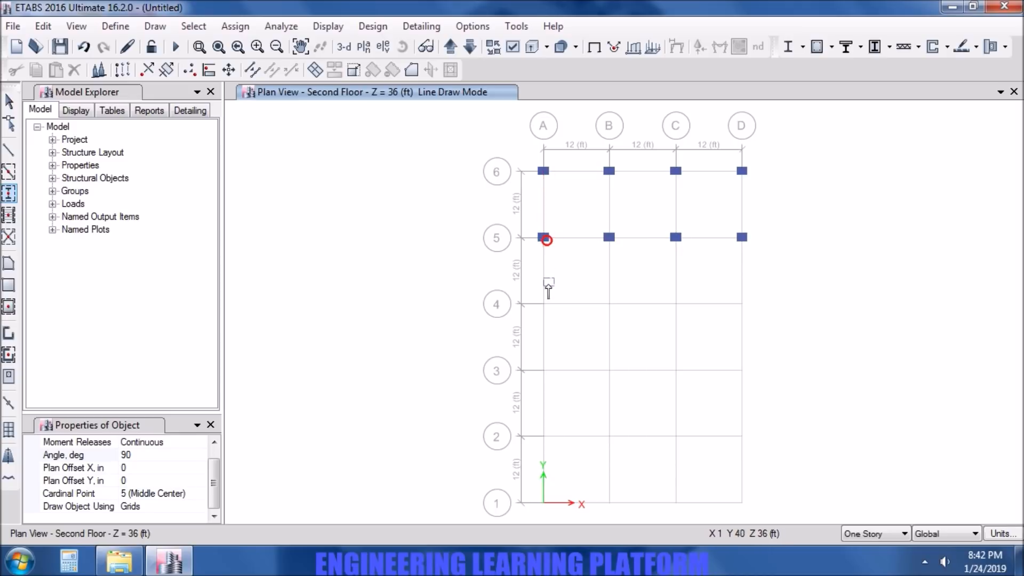
# Place C 18x24 columns at gridlines A to D along gridline 4 and at all intersections of gridlines 3, 2 and 1
pyautogui.click(543, 304)
pyautogui.click(609, 303)
pyautogui.click(676, 303)
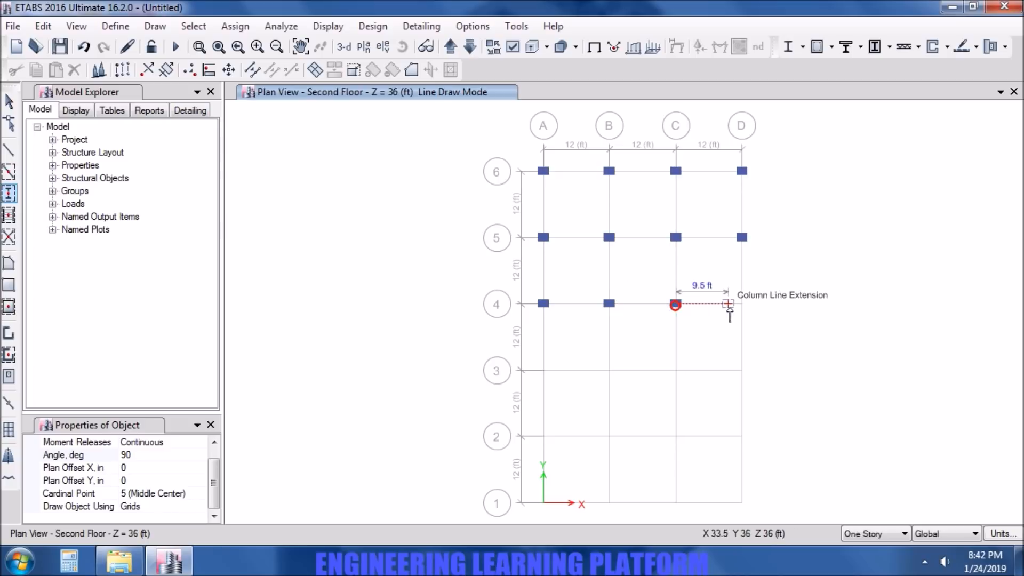
pyautogui.click(742, 304)
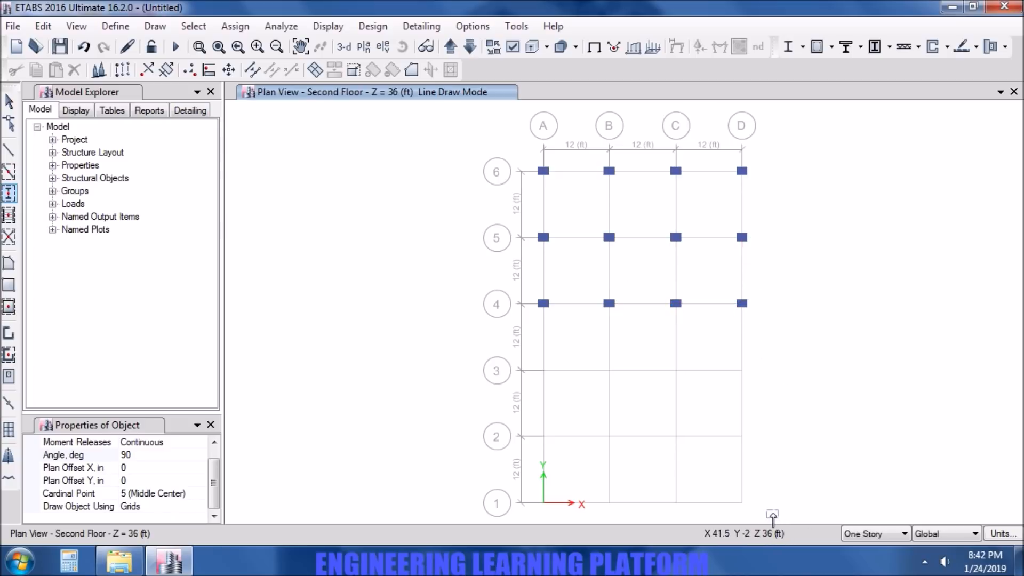
pyautogui.moveTo(770, 513); pyautogui.dragTo(510, 362)
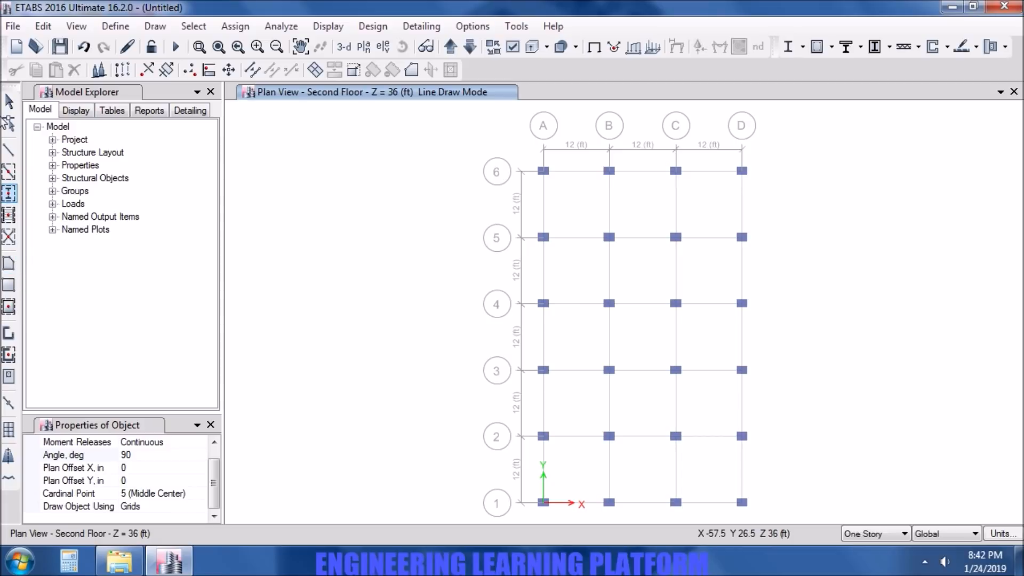
# Start drawing frame lines and set their section property to None
pyautogui.click(6, 154)
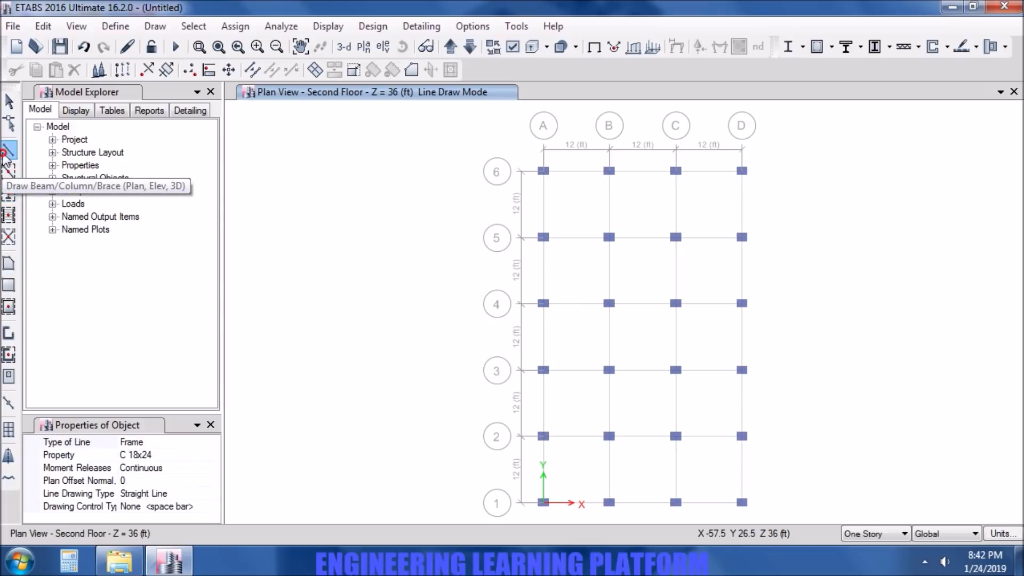
pyautogui.click(212, 442)
pyautogui.click(212, 442)
pyautogui.click(211, 442)
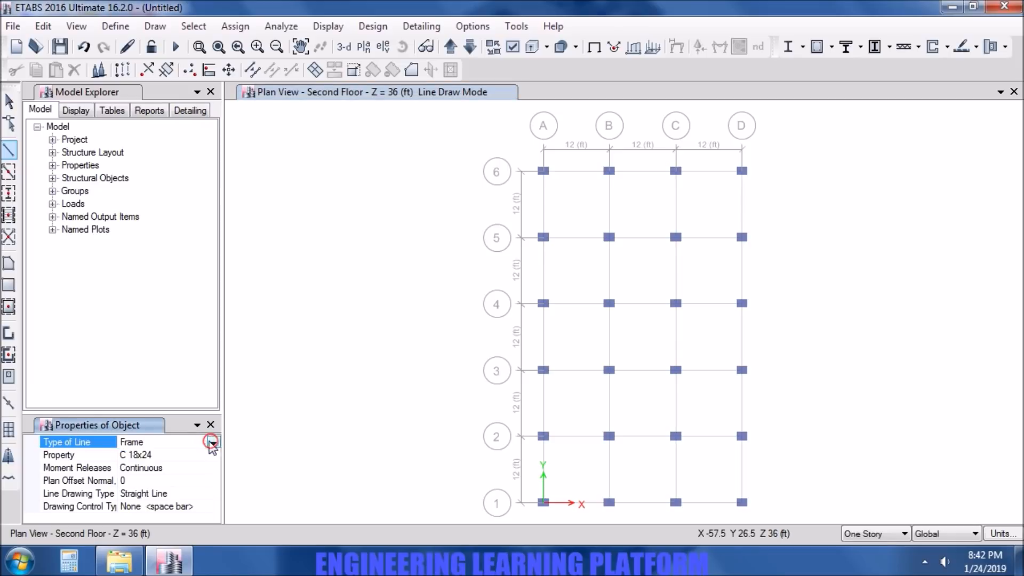
pyautogui.click(211, 454)
pyautogui.click(213, 453)
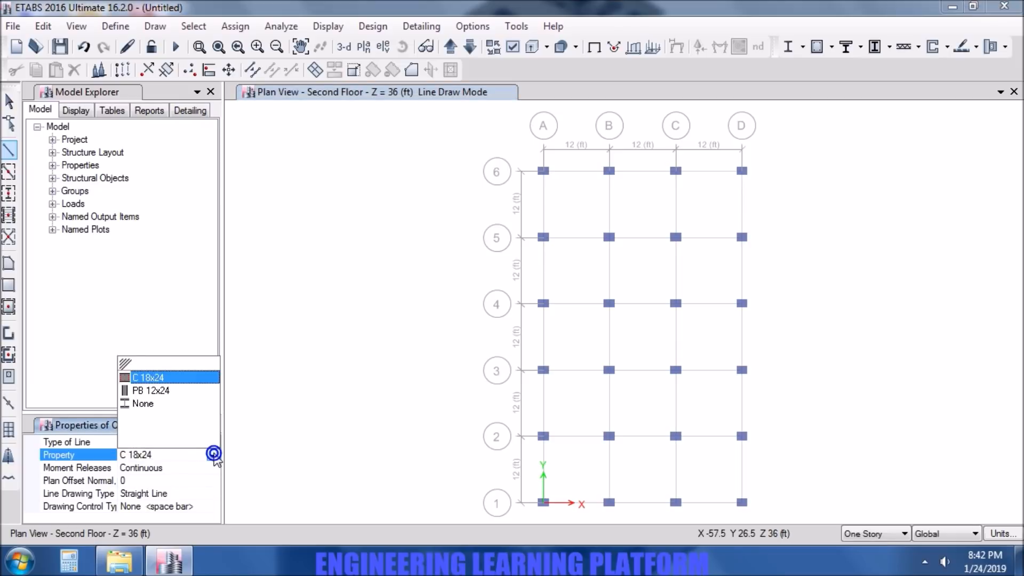
pyautogui.click(149, 404)
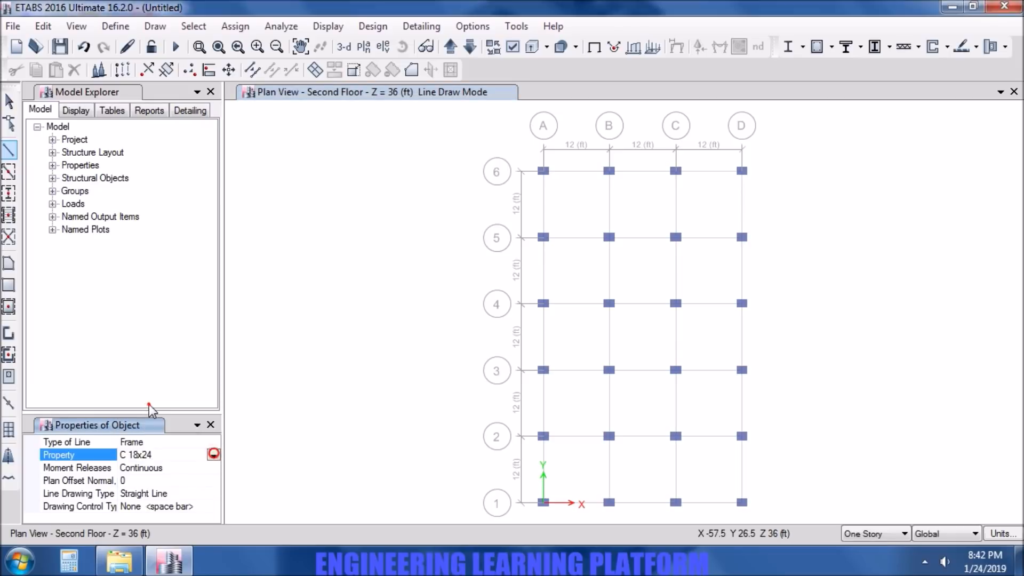
# Calculate 4 × 12 in the calculator and set the line's normal plan offset to 48 in
pyautogui.click(155, 482)
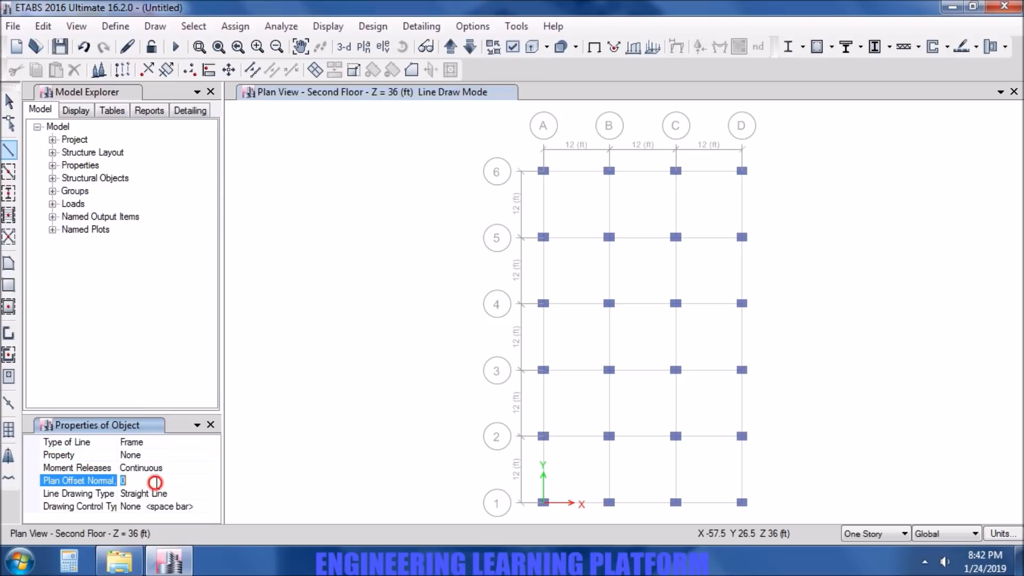
pyautogui.click(69, 562)
pyautogui.click(154, 436)
pyautogui.click(248, 435)
pyautogui.click(280, 473)
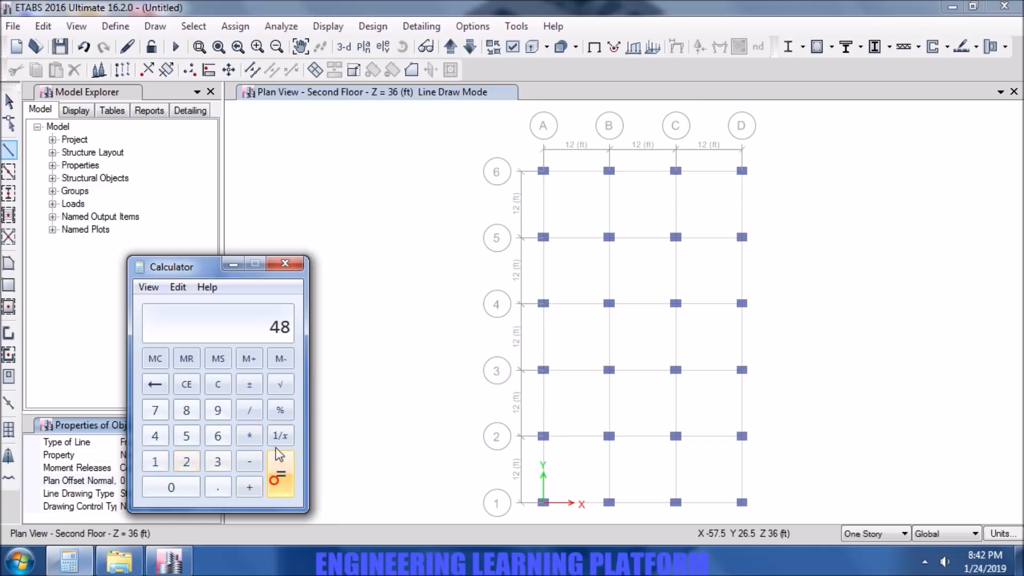
pyautogui.click(289, 263)
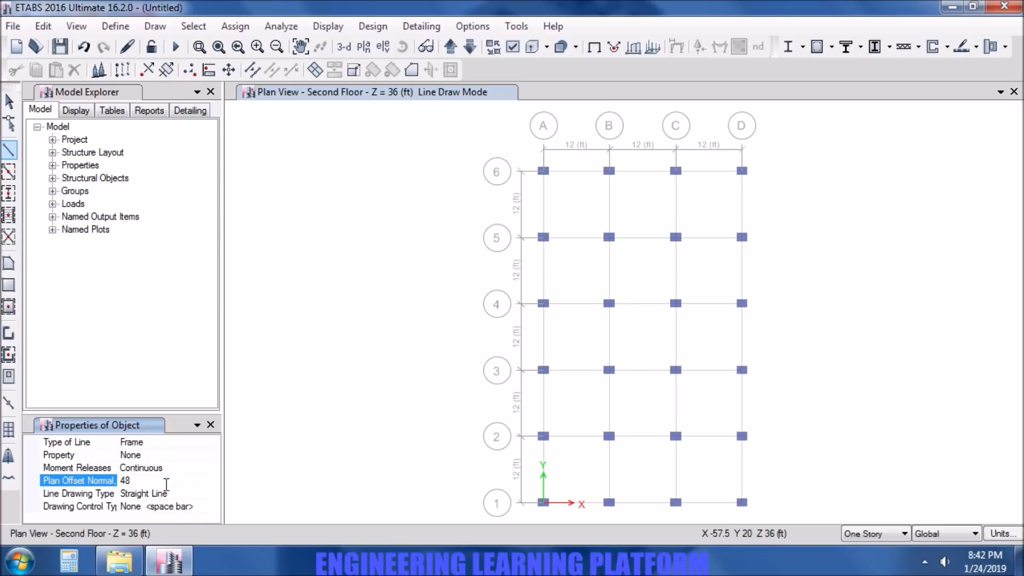
# Draw offset lines along gridline D from gridline 6 to 1 and along gridline A from gridline 1 to 6
pyautogui.click(742, 171)
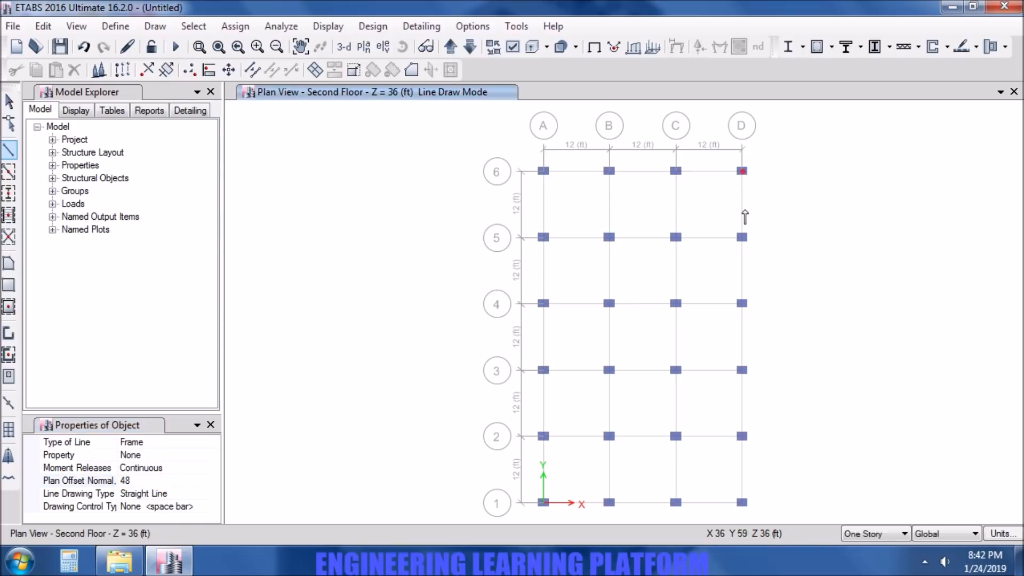
pyautogui.click(741, 503)
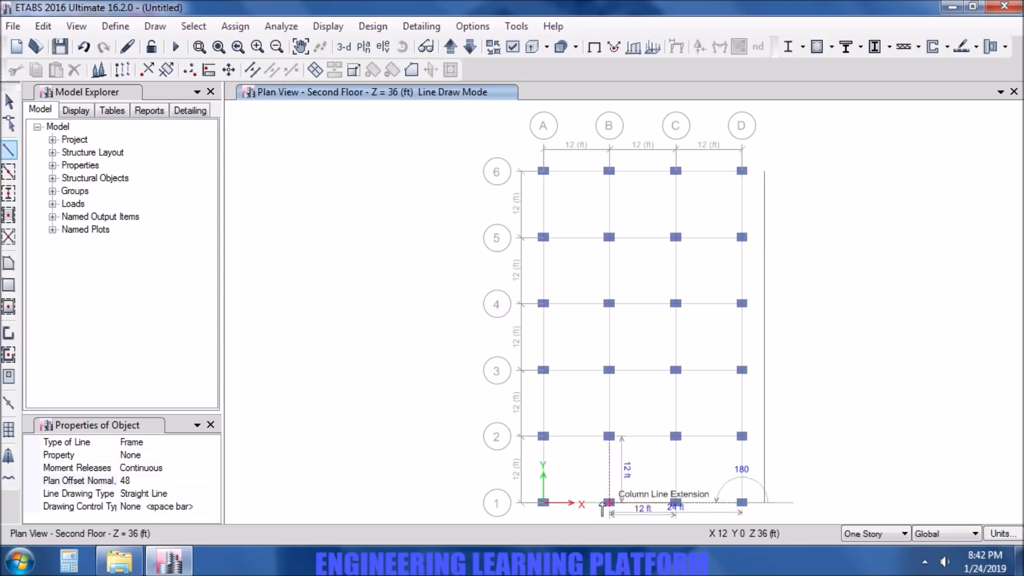
pyautogui.rightClick(579, 512)
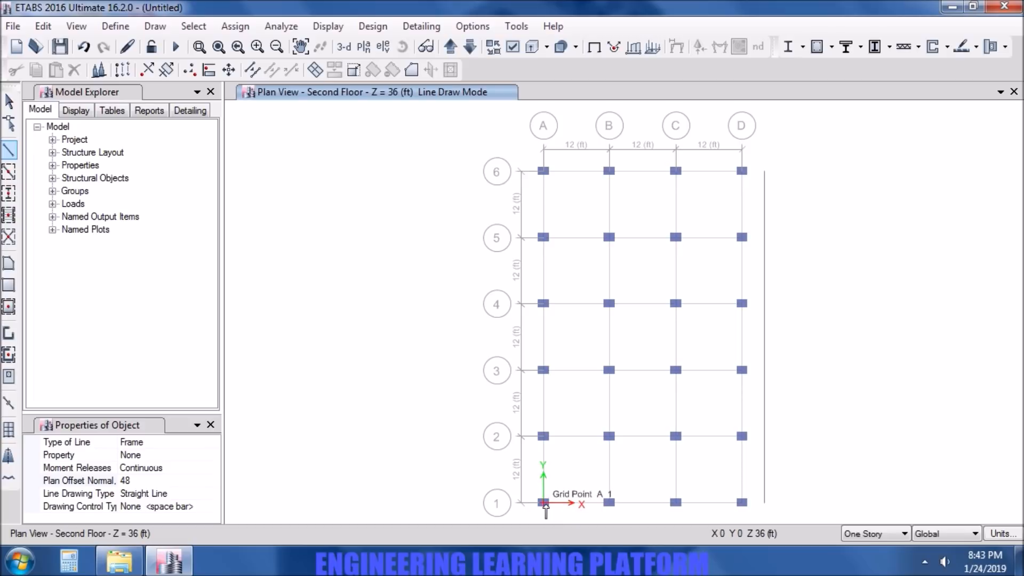
pyautogui.click(545, 504)
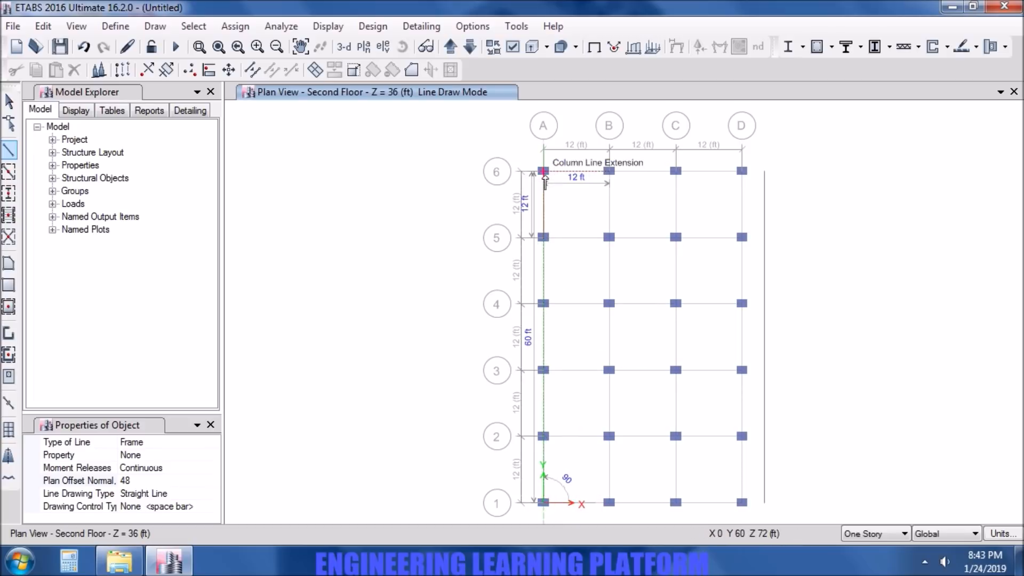
pyautogui.doubleClick(544, 172)
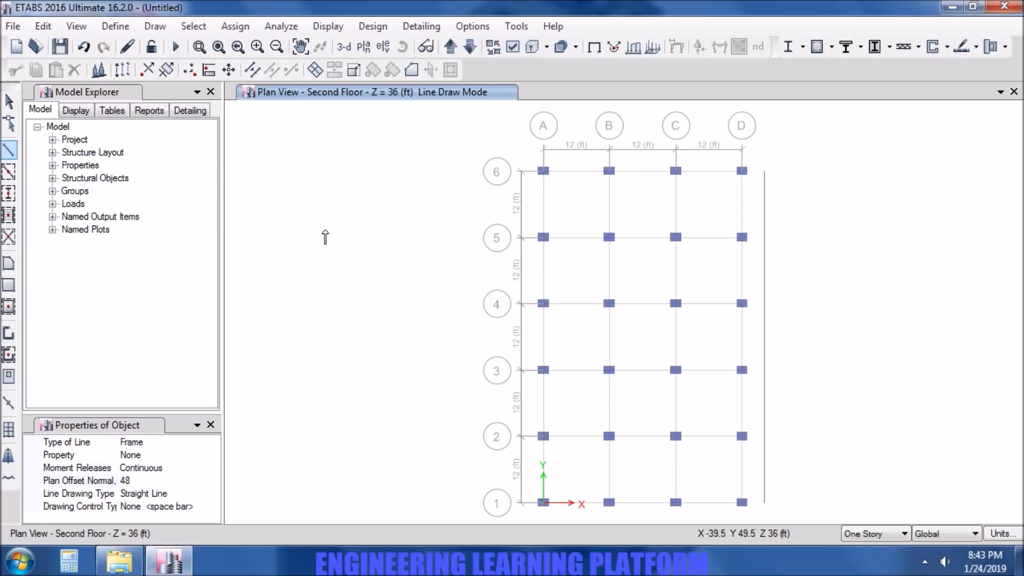
# Draw a Slab 5" floor panel in the bay between gridlines A and B and gridlines 6 and 5
pyautogui.click(12, 266)
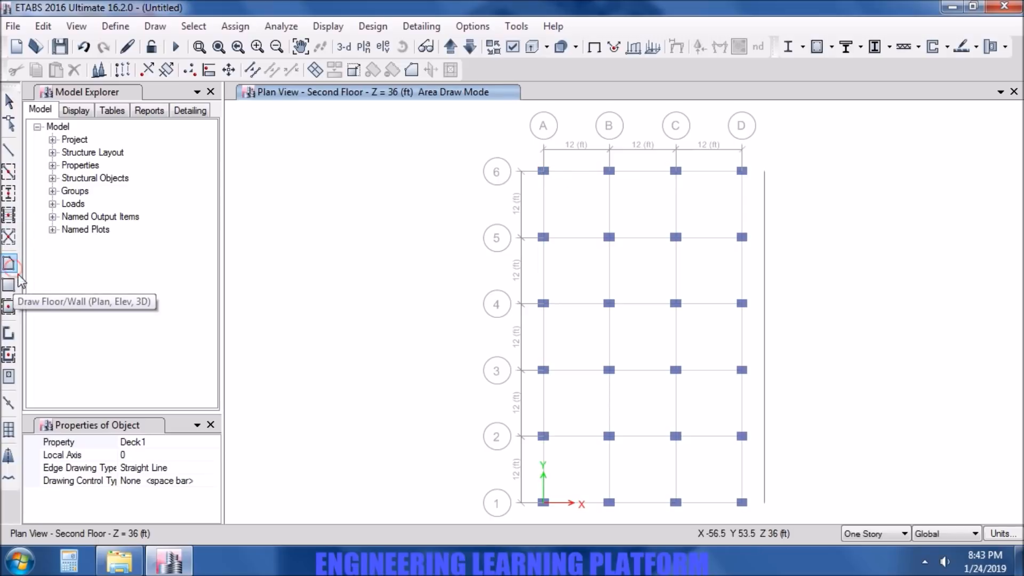
pyautogui.click(211, 442)
pyautogui.click(212, 441)
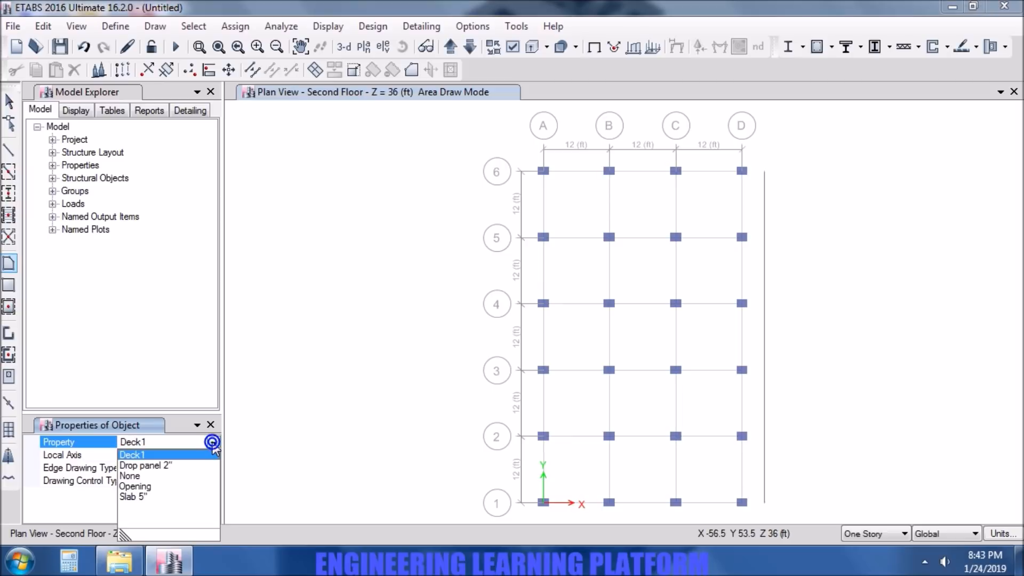
pyautogui.click(140, 496)
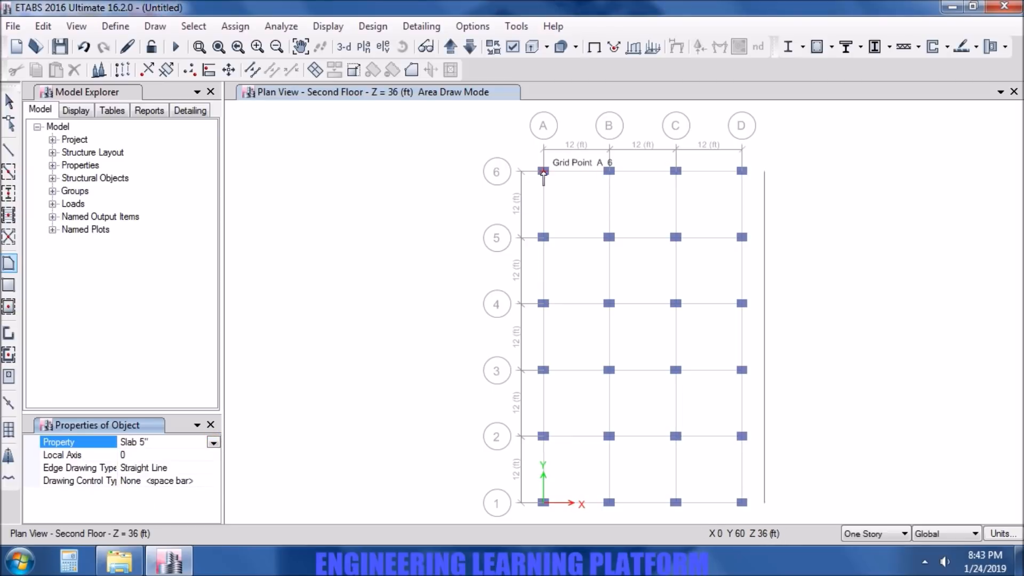
pyautogui.click(543, 172)
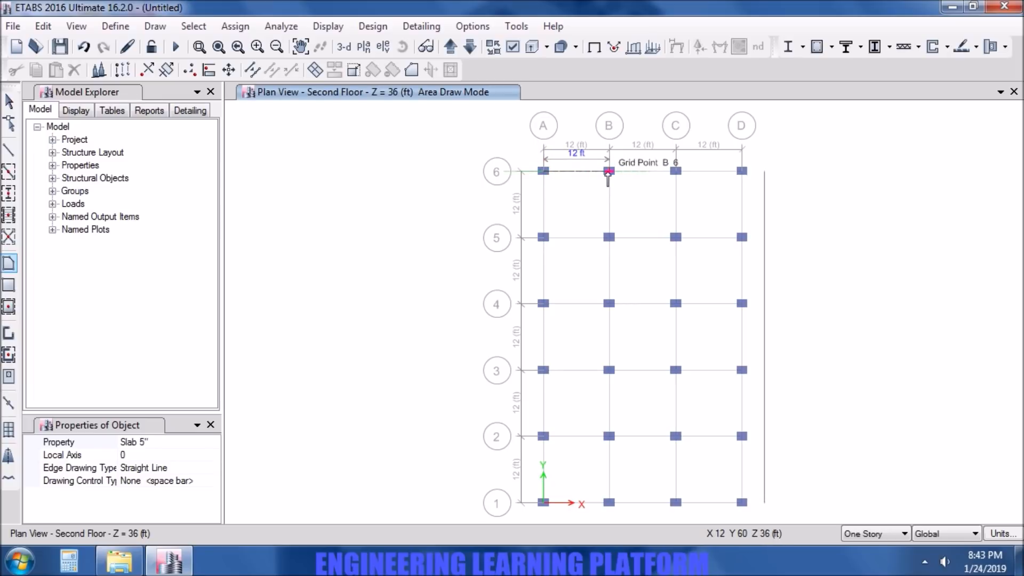
pyautogui.click(608, 172)
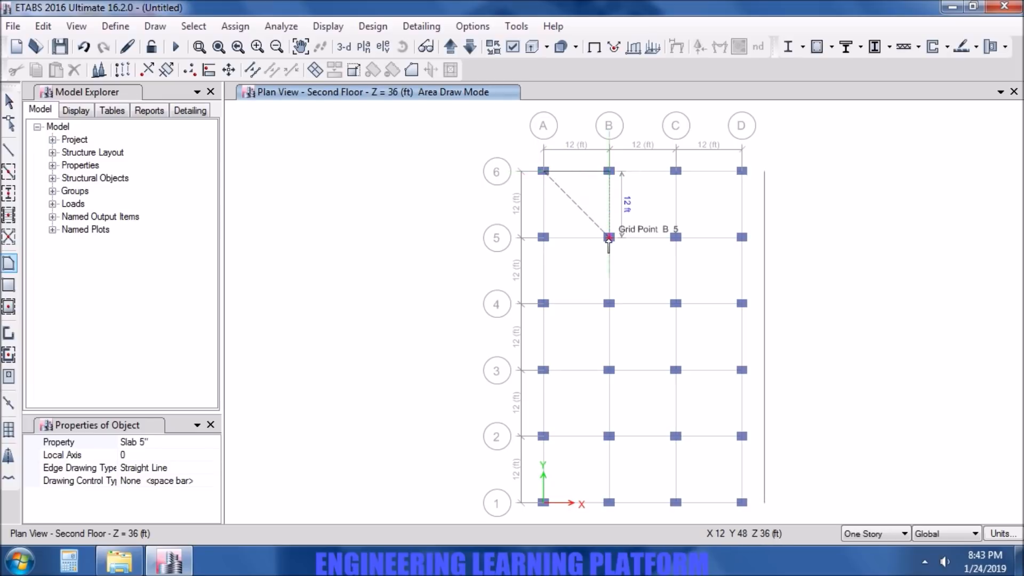
pyautogui.click(609, 238)
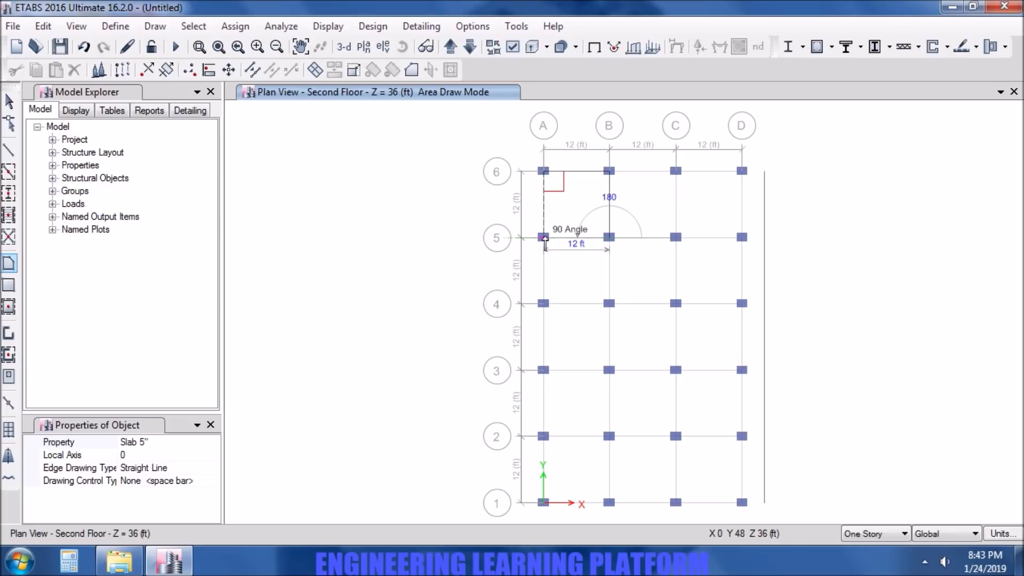
pyautogui.click(544, 237)
pyautogui.press('Return')
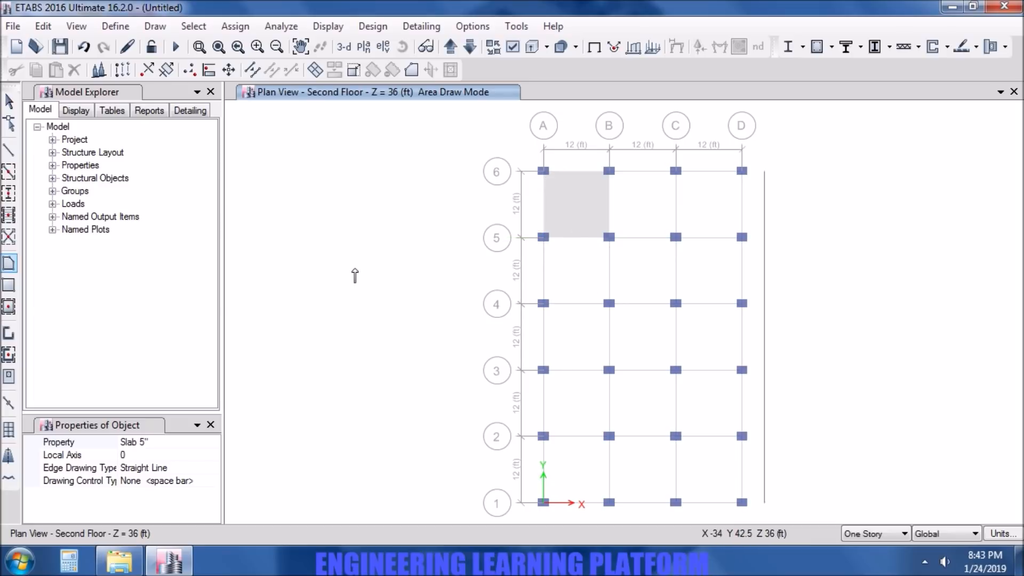
# Fill all remaining grid bays between gridlines A to D and 6 to 1 with Slab 5" panels
pyautogui.click(8, 307)
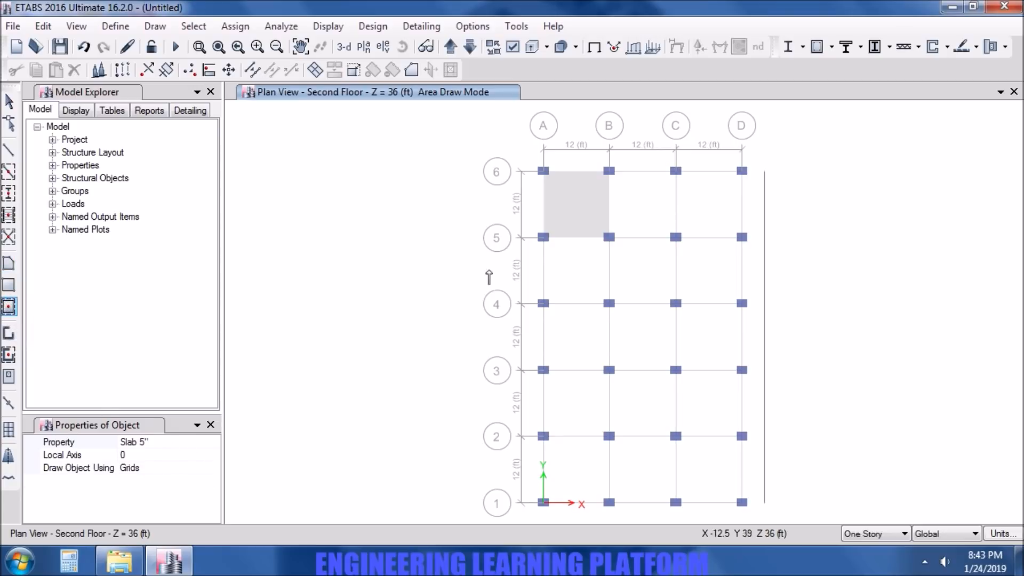
pyautogui.click(640, 215)
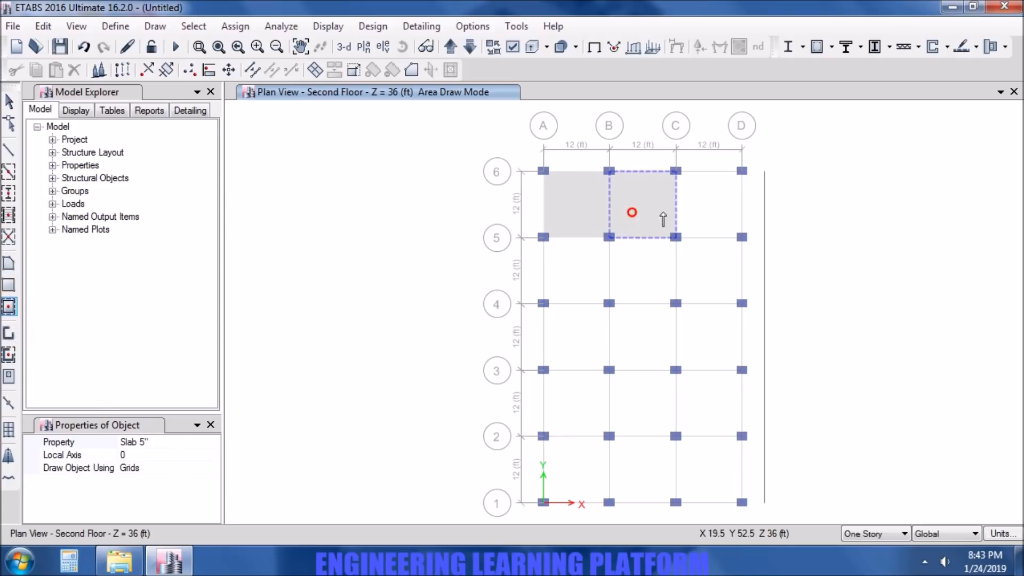
pyautogui.click(713, 213)
pyautogui.click(713, 269)
pyautogui.click(644, 272)
pyautogui.click(580, 271)
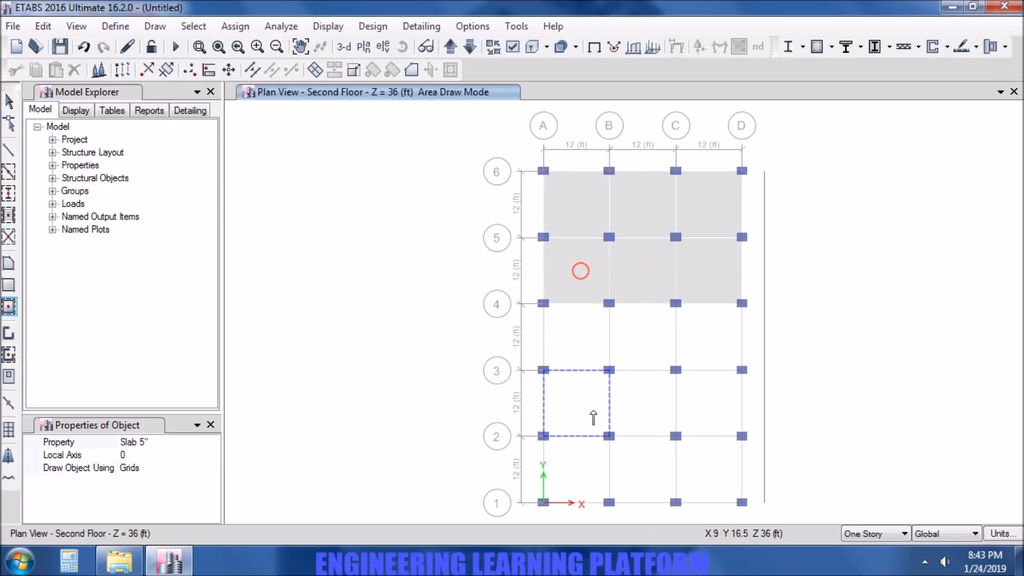
pyautogui.moveTo(718, 497)
pyautogui.mouseDown()
pyautogui.moveTo(592, 338)
pyautogui.moveTo(532, 315)
pyautogui.moveTo(532, 297)
pyautogui.mouseUp()
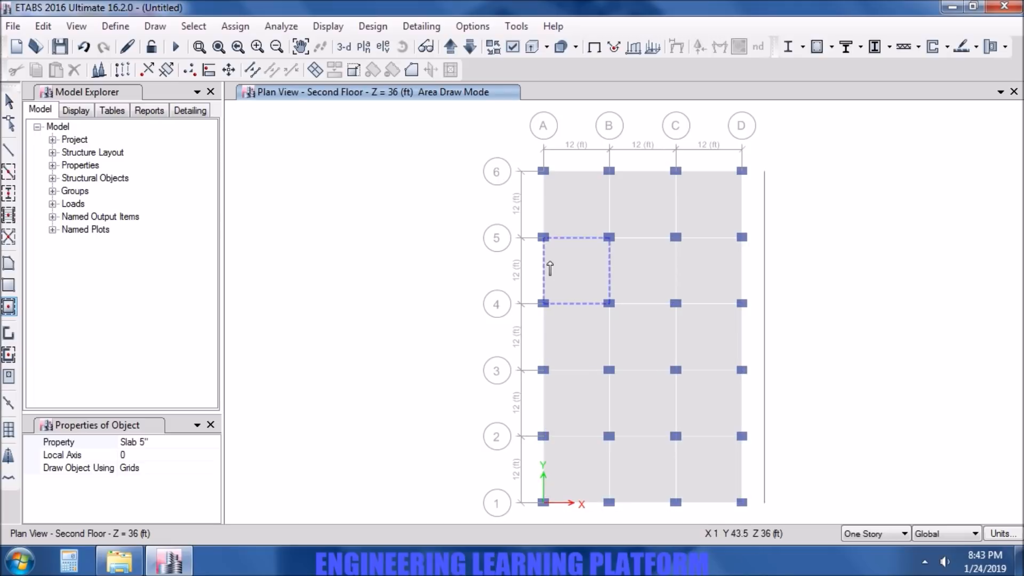
# Draw a Slab 5" overhang panel between the offset line outside gridline A and gridline A, from gridline 6 to 5
pyautogui.click(9, 263)
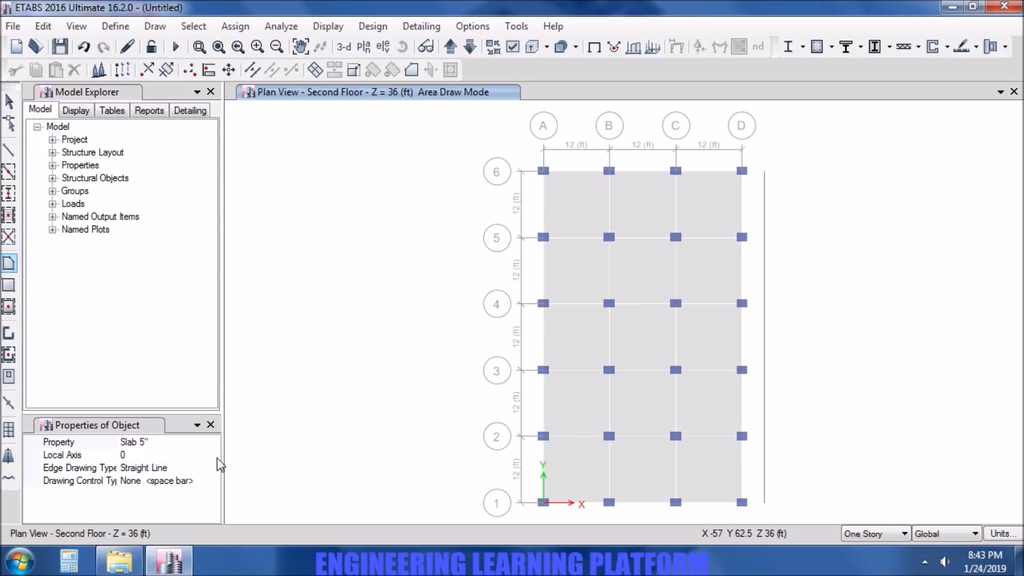
pyautogui.click(521, 171)
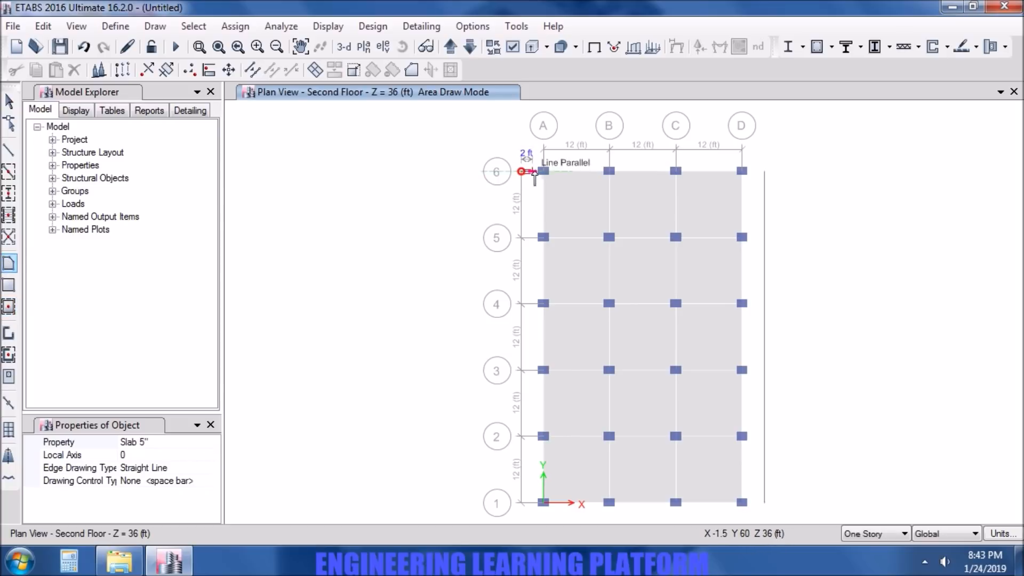
pyautogui.click(543, 171)
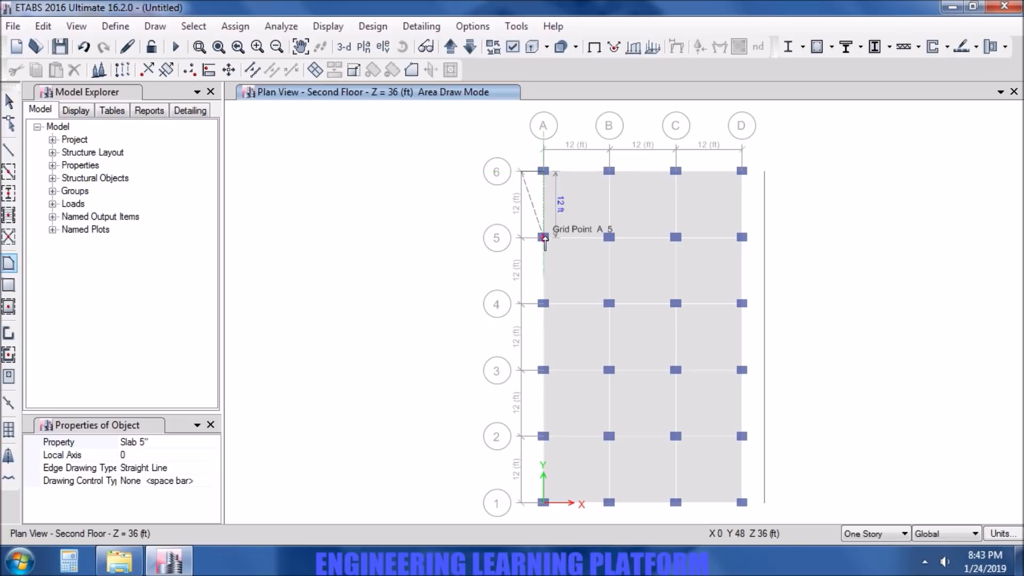
pyautogui.click(544, 237)
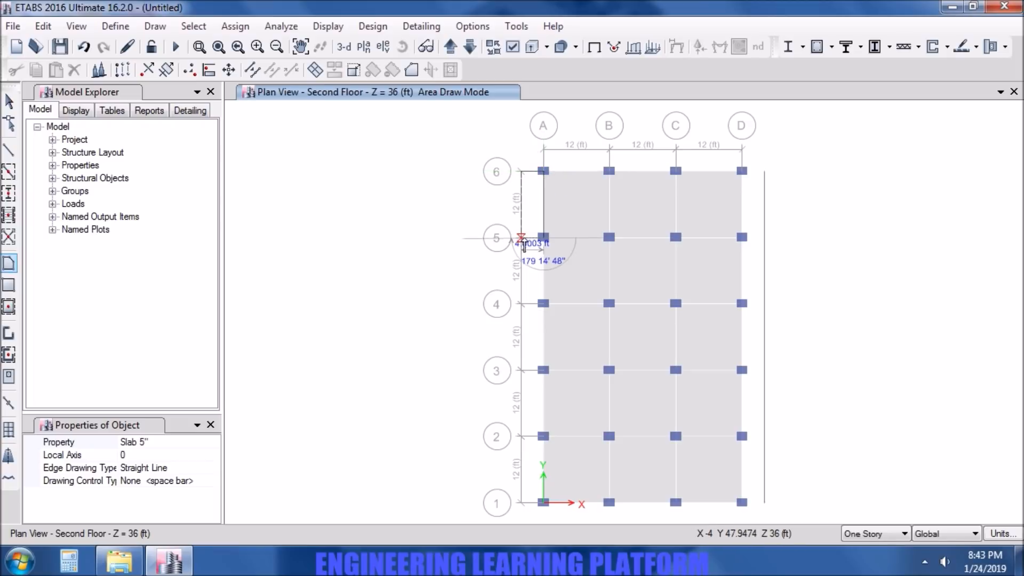
pyautogui.click(521, 238)
pyautogui.press('Return')
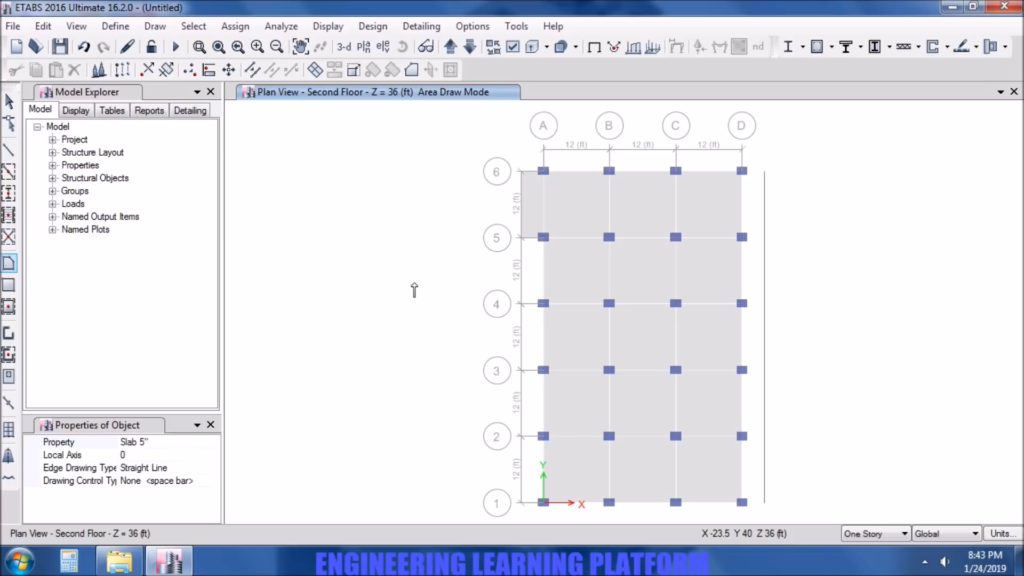
pyautogui.press('Escape')
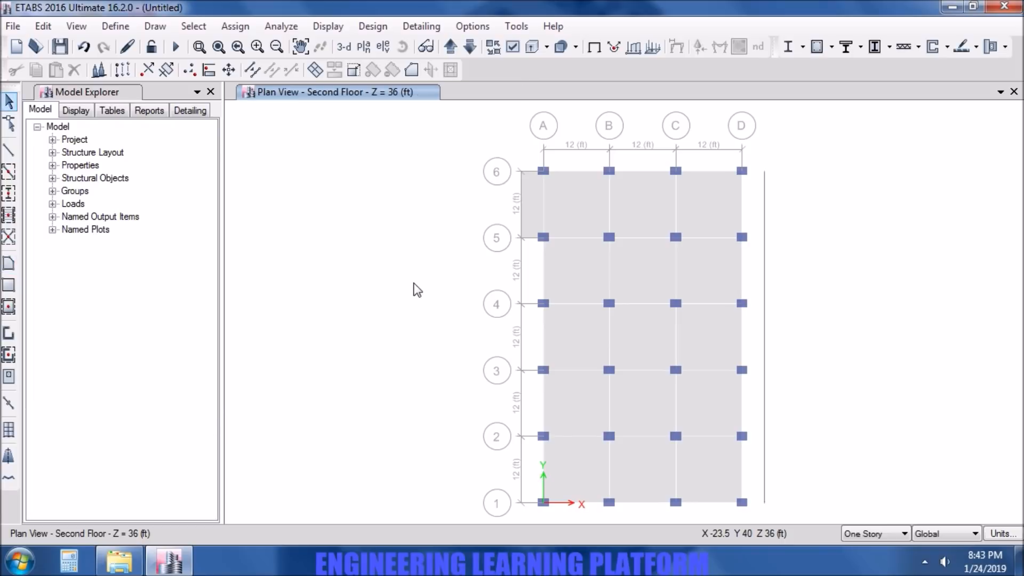
# Replicate the overhang slab panel outside gridline A linearly with dy -12 ft and number 4
pyautogui.click(529, 214)
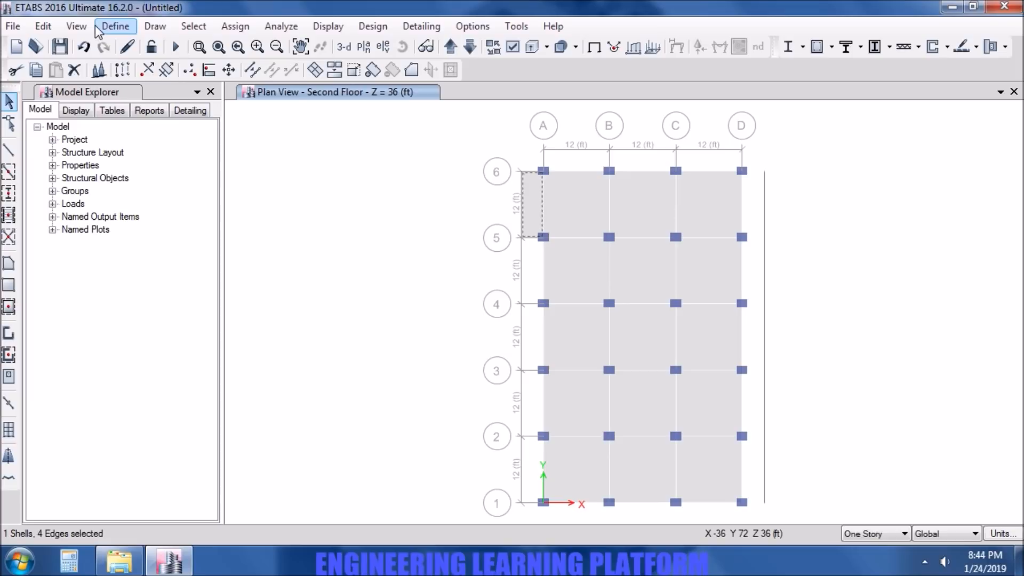
pyautogui.click(44, 26)
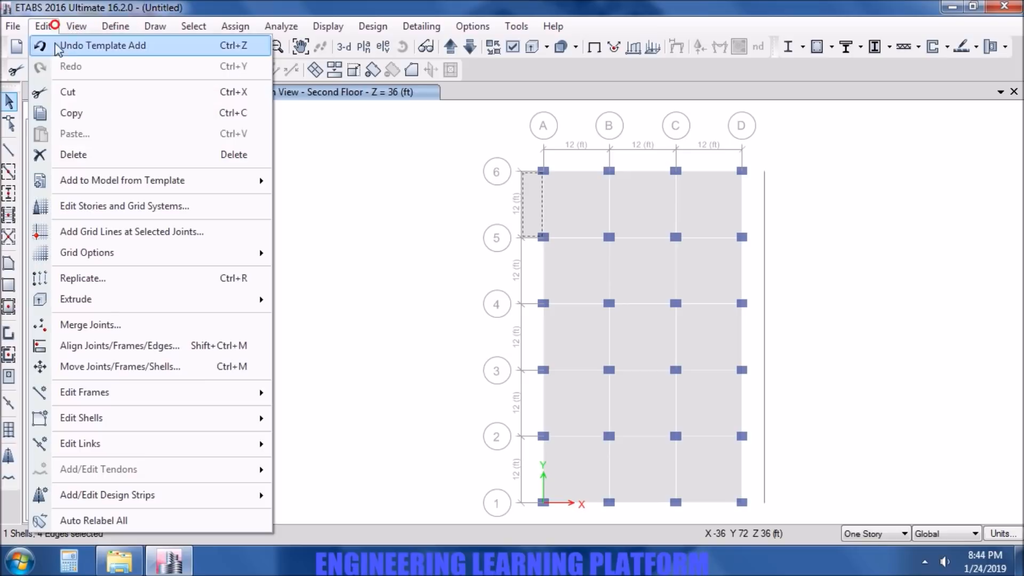
pyautogui.click(70, 280)
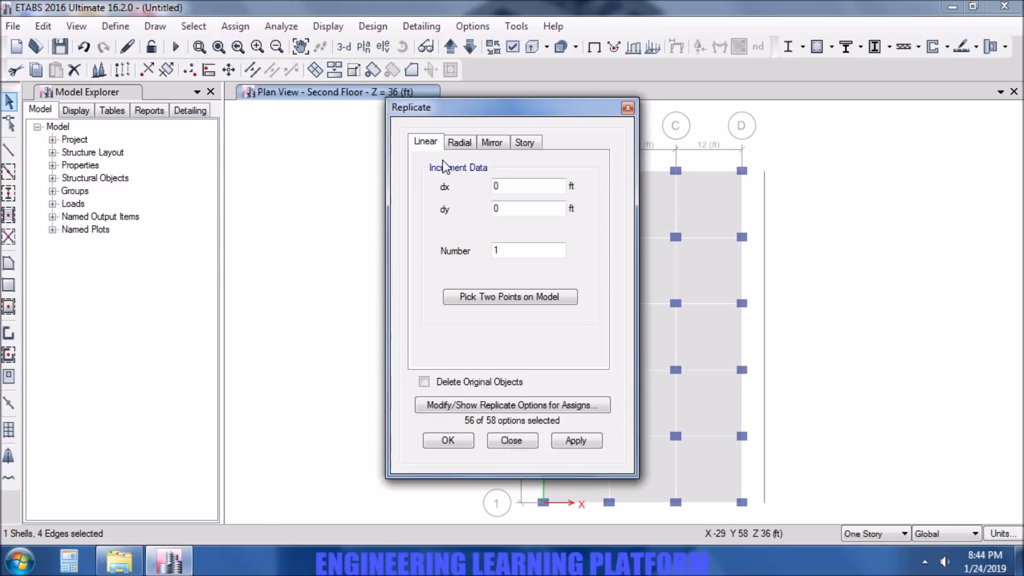
pyautogui.doubleClick(512, 212)
pyautogui.moveTo(530, 113); pyautogui.dragTo(327, 129)
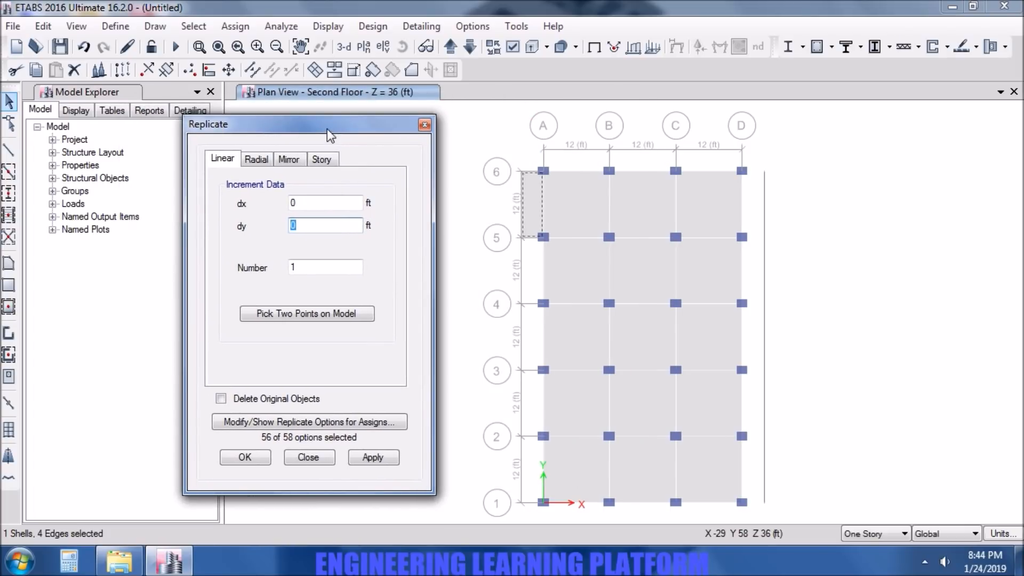
pyautogui.write('-12')
pyautogui.moveTo(312, 268); pyautogui.dragTo(292, 275)
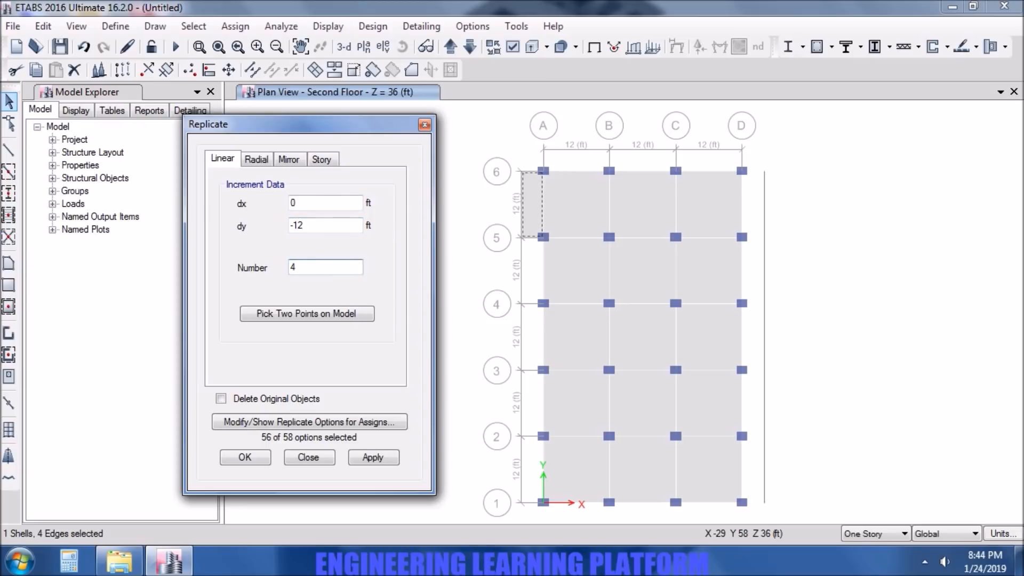
pyautogui.click(373, 457)
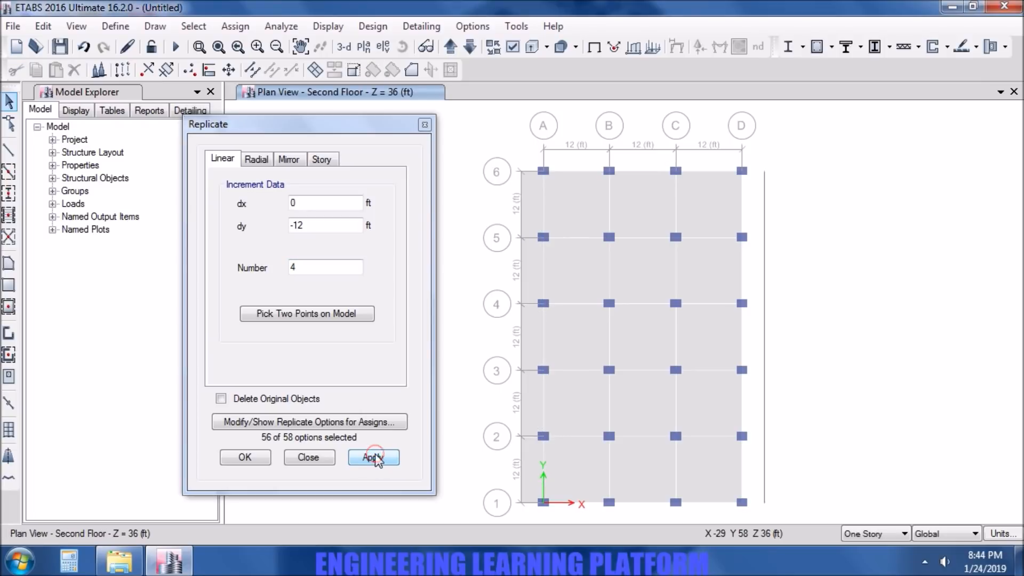
# Draw a Slab 5" overhang panel between gridline D and the offset line outside it, from gridline 5 to 6
pyautogui.click(245, 457)
pyautogui.click(9, 263)
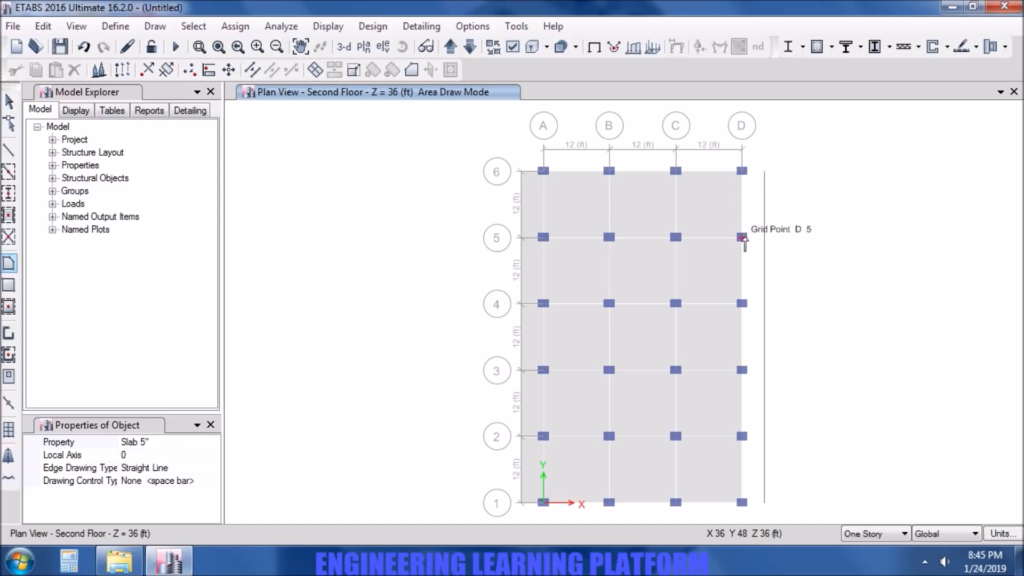
pyautogui.click(741, 236)
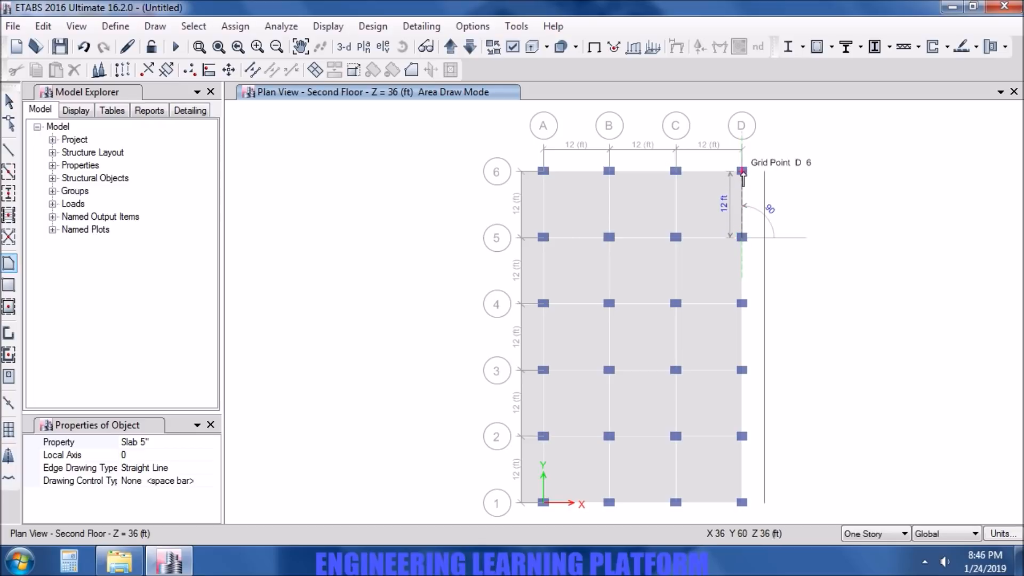
pyautogui.click(763, 172)
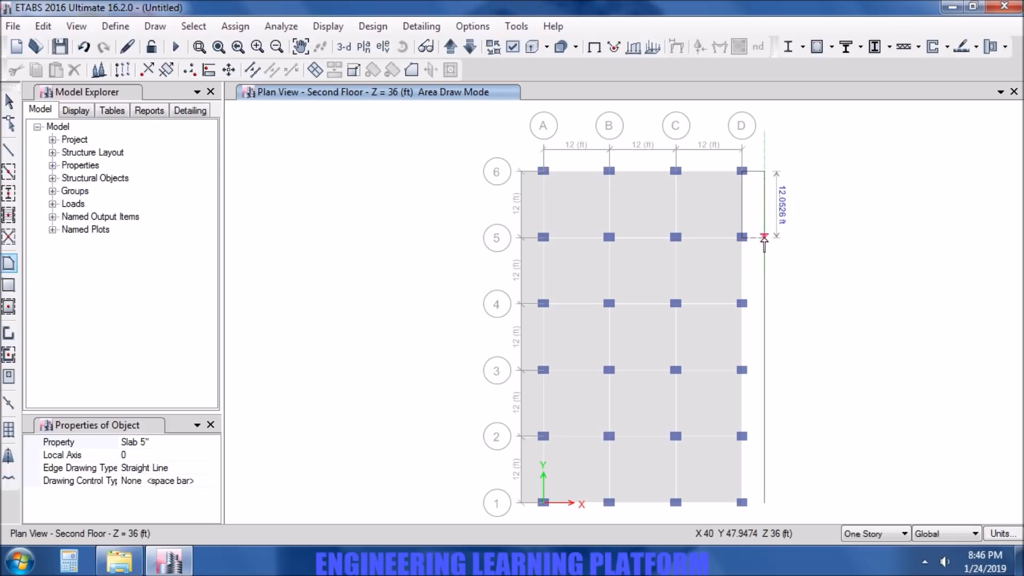
pyautogui.scroll(5, 764, 238)
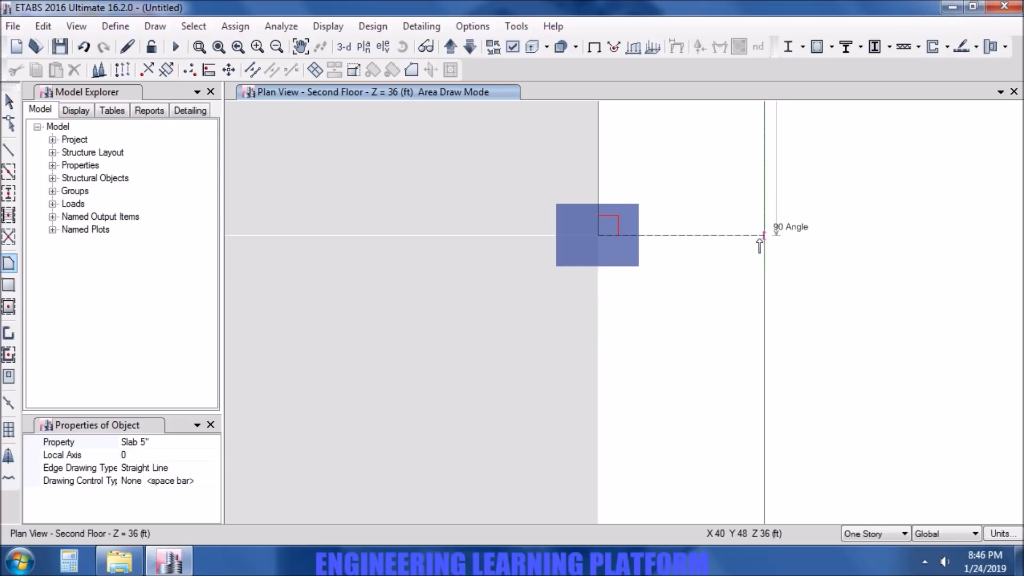
pyautogui.click(759, 243)
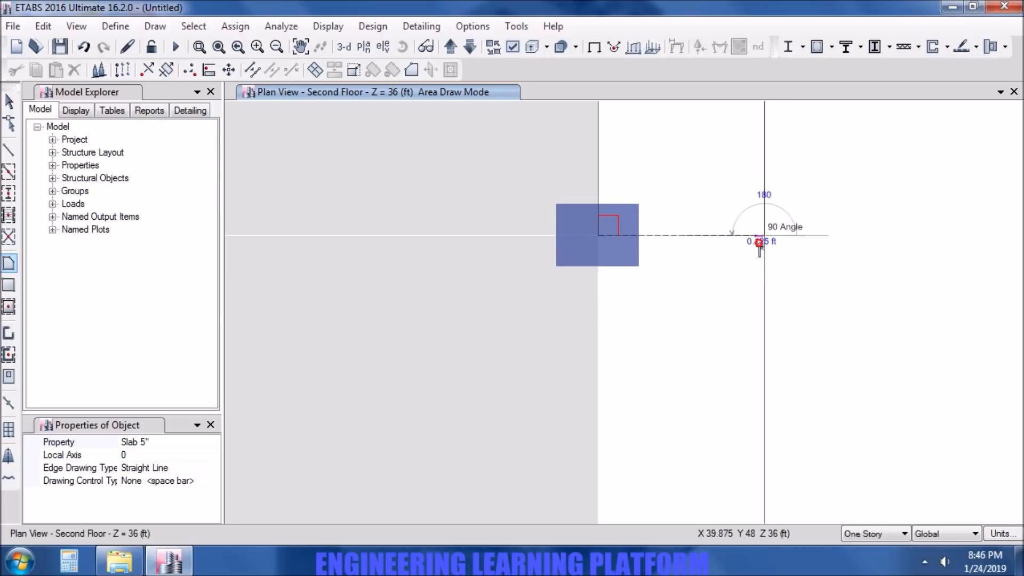
pyautogui.press('Return')
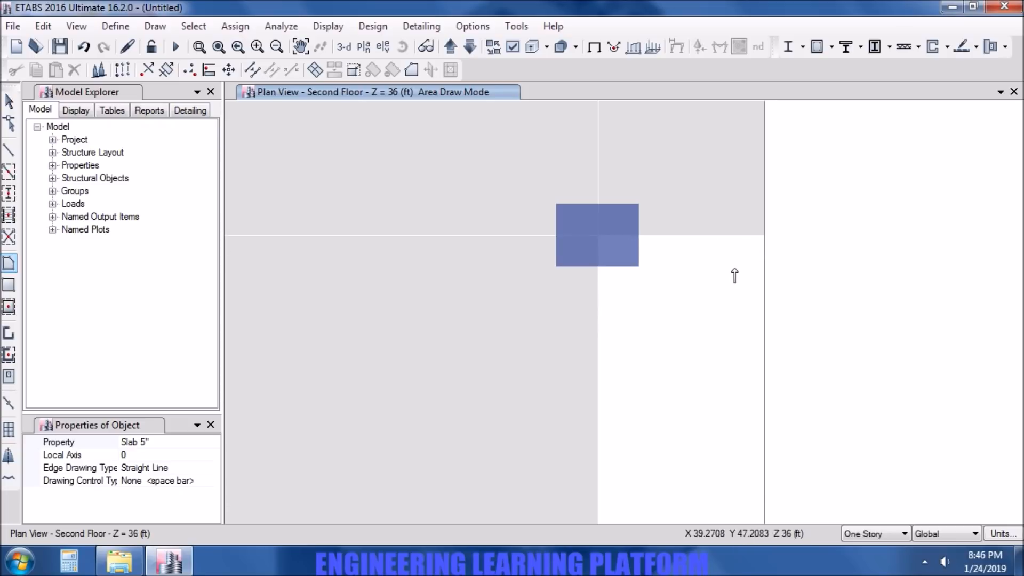
pyautogui.scroll(-6, 733, 273)
pyautogui.scroll(2, 727, 271)
pyautogui.press('Escape')
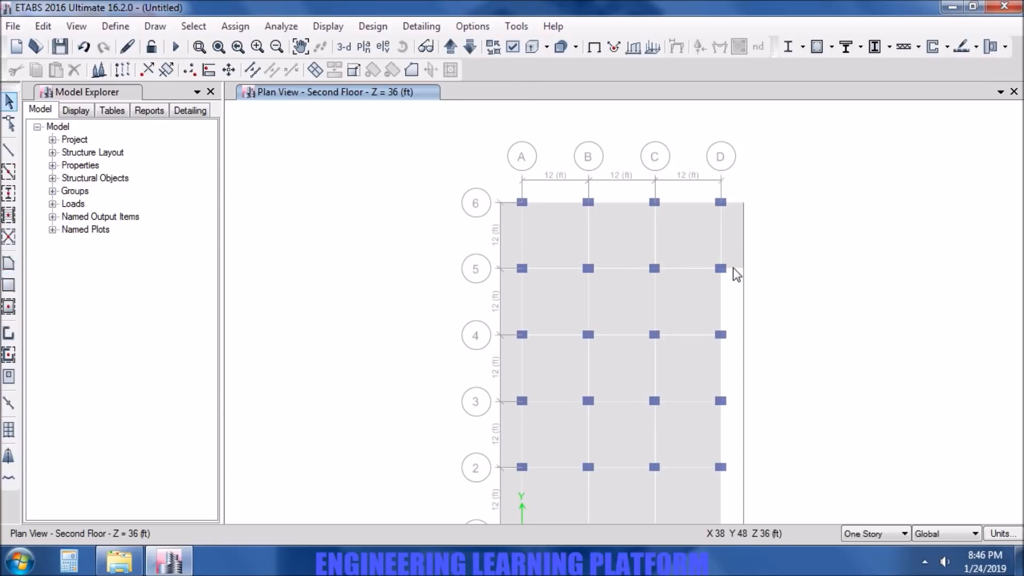
# Replicate the overhang slab panel outside gridline D linearly with dy -12 ft and number 4
pyautogui.click(736, 247)
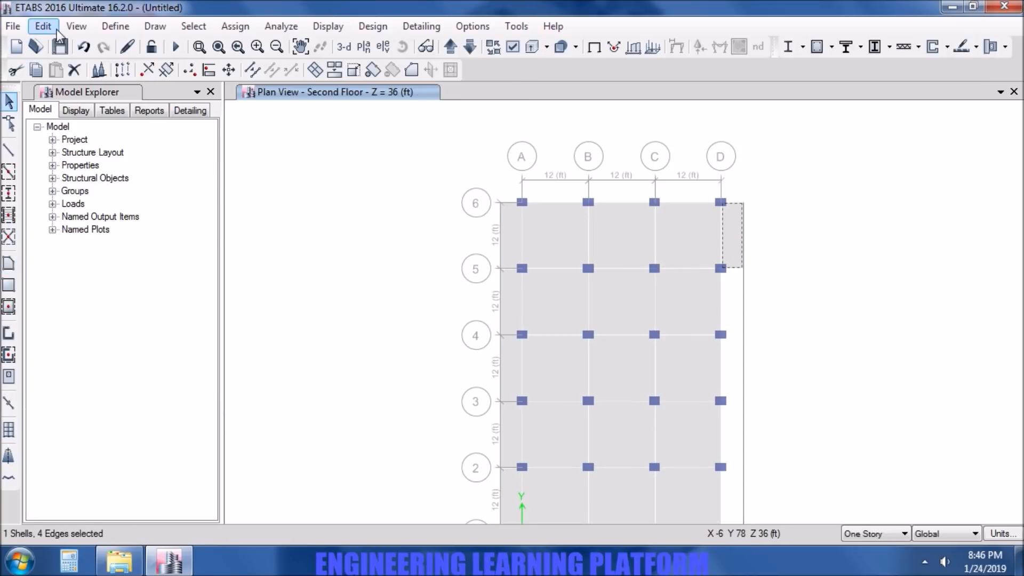
pyautogui.click(42, 26)
pyautogui.click(120, 279)
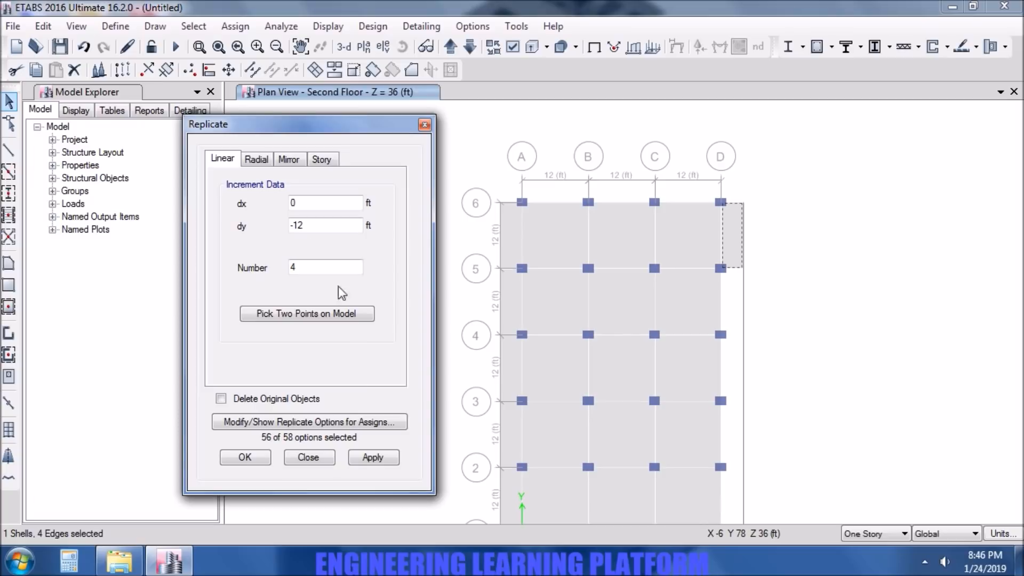
pyautogui.click(373, 458)
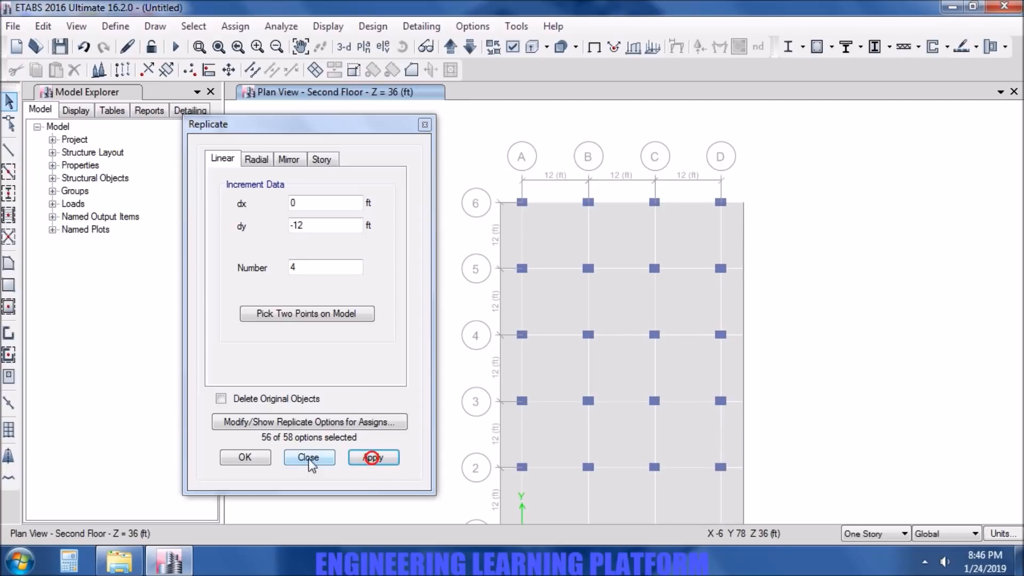
pyautogui.click(246, 457)
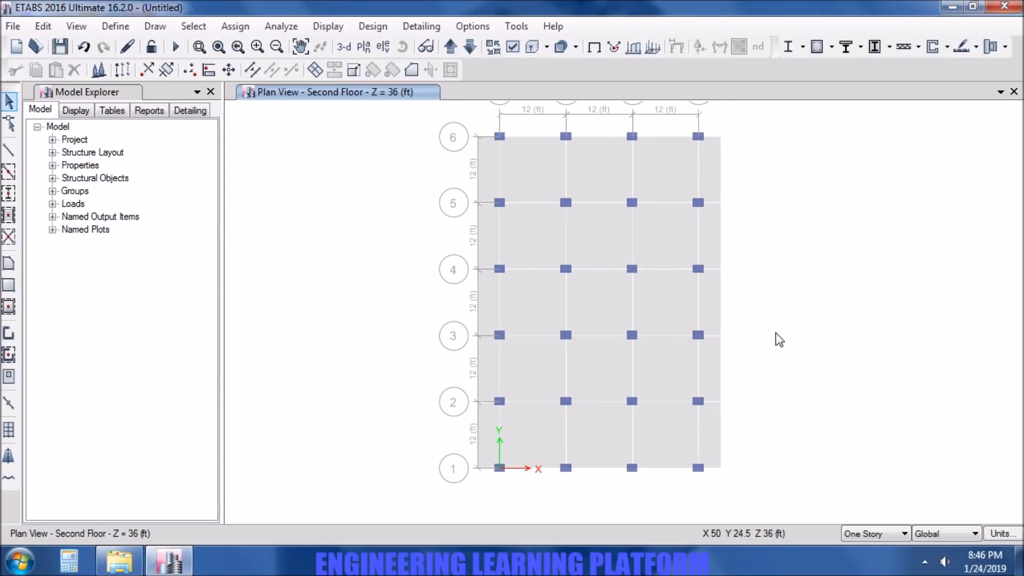
# Select all slab panels between gridlines A to D and 6 to 1, and set their shell division to 4 by 4 areas
pyautogui.click(531, 169)
pyautogui.click(593, 168)
pyautogui.click(661, 169)
pyautogui.moveTo(672, 413); pyautogui.dragTo(662, 235)
pyautogui.moveTo(604, 438); pyautogui.dragTo(591, 240)
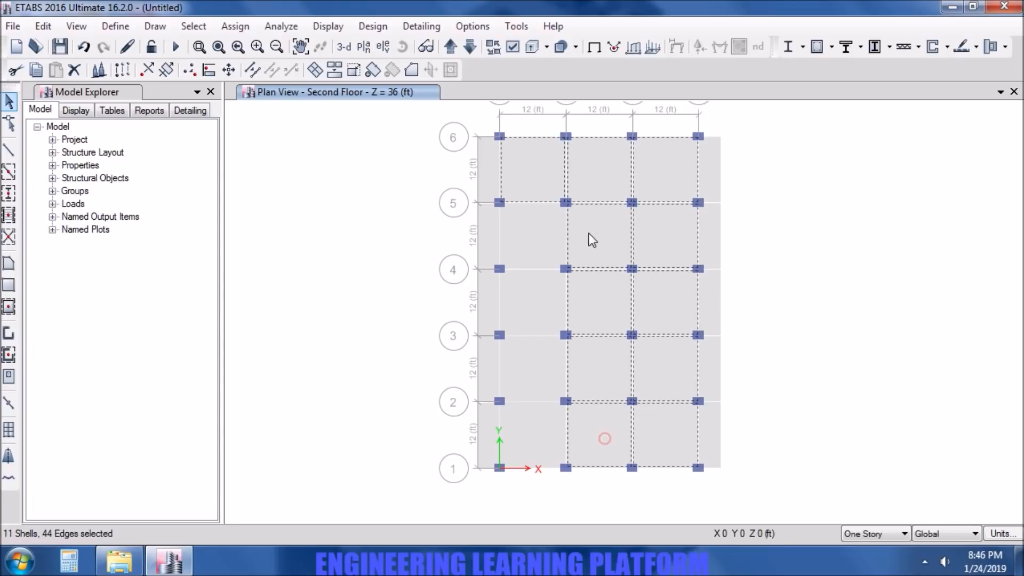
pyautogui.moveTo(539, 434); pyautogui.dragTo(533, 227)
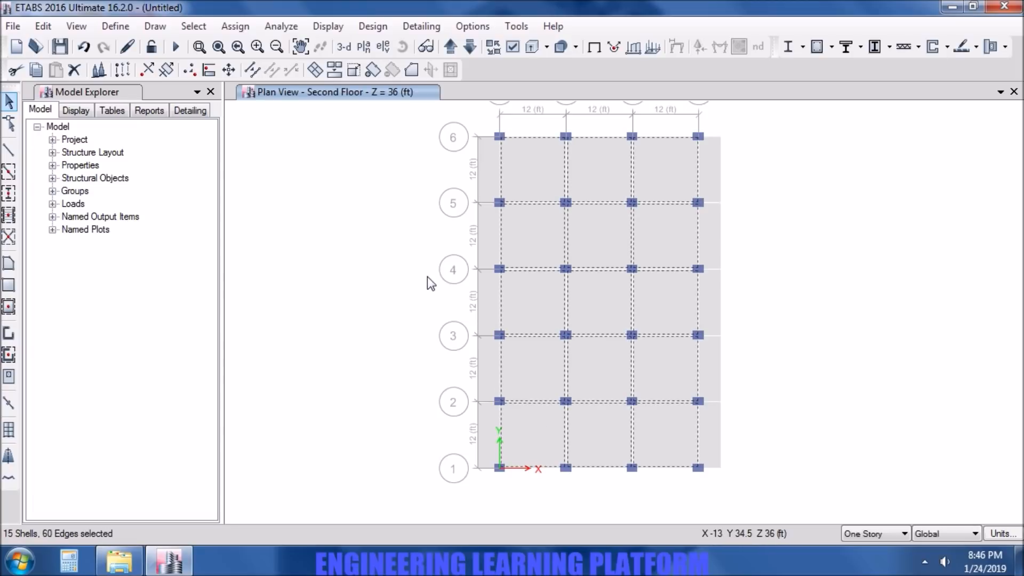
pyautogui.click(43, 27)
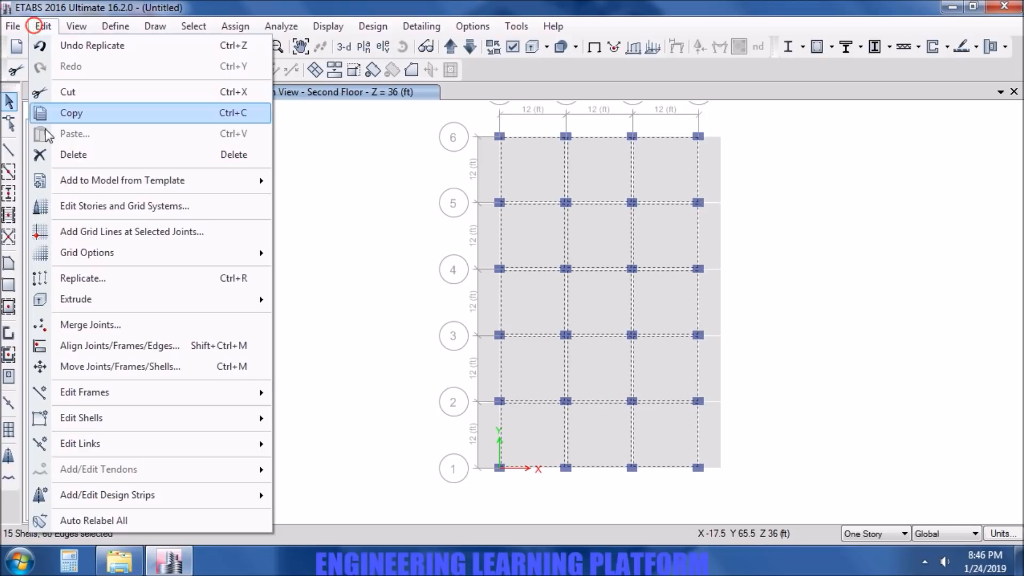
pyautogui.moveTo(106, 418)
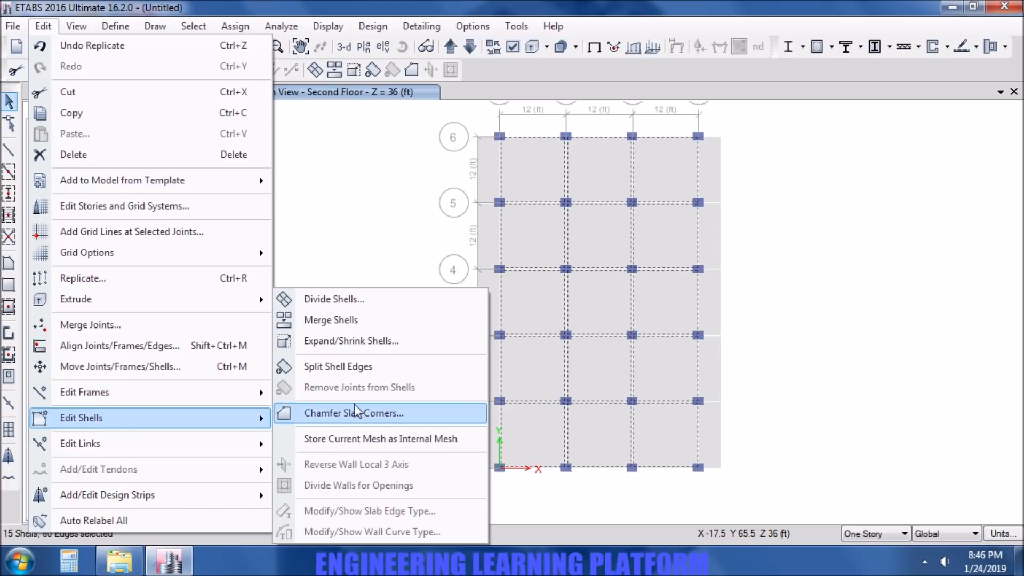
pyautogui.click(376, 314)
pyautogui.doubleClick(522, 270)
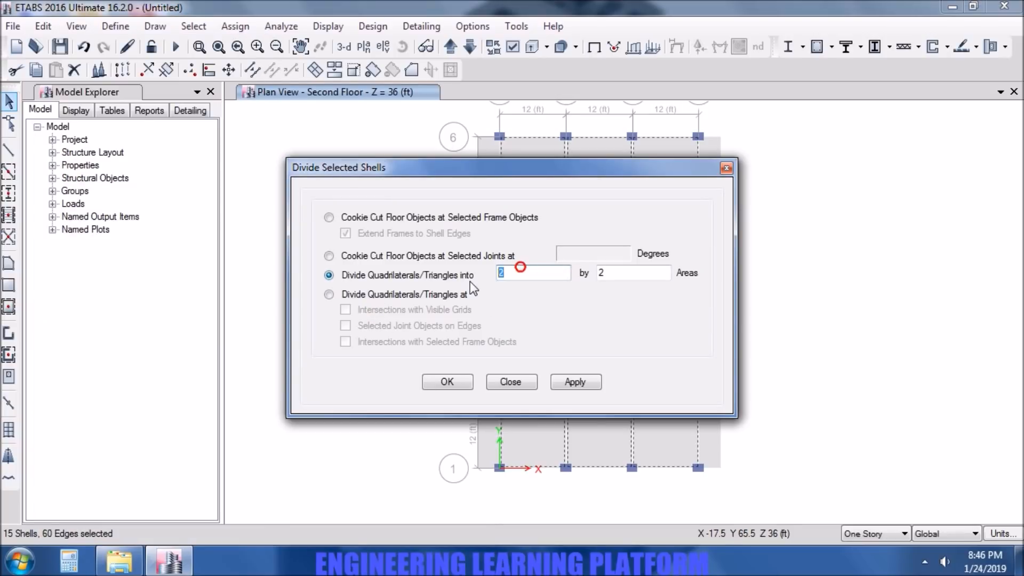
pyautogui.write('4')
pyautogui.doubleClick(599, 273)
pyautogui.write('4')
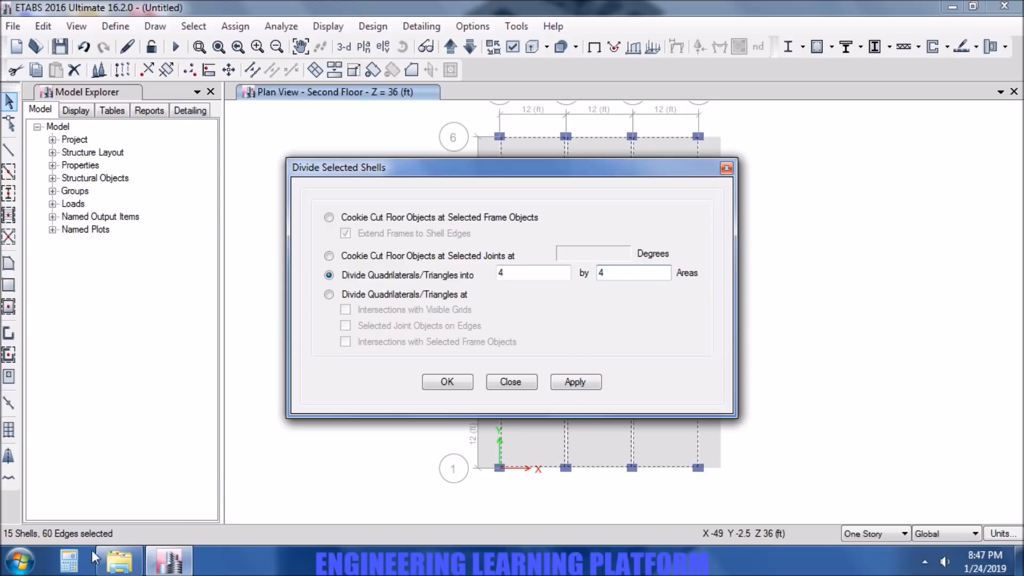
# Check the mesh spacing with the calculator and apply the 4 by 4 division to the selected slab panels
pyautogui.click(69, 560)
pyautogui.click(186, 461)
pyautogui.click(246, 414)
pyautogui.click(216, 465)
pyautogui.click(281, 474)
pyautogui.click(287, 262)
pyautogui.click(586, 385)
pyautogui.click(449, 382)
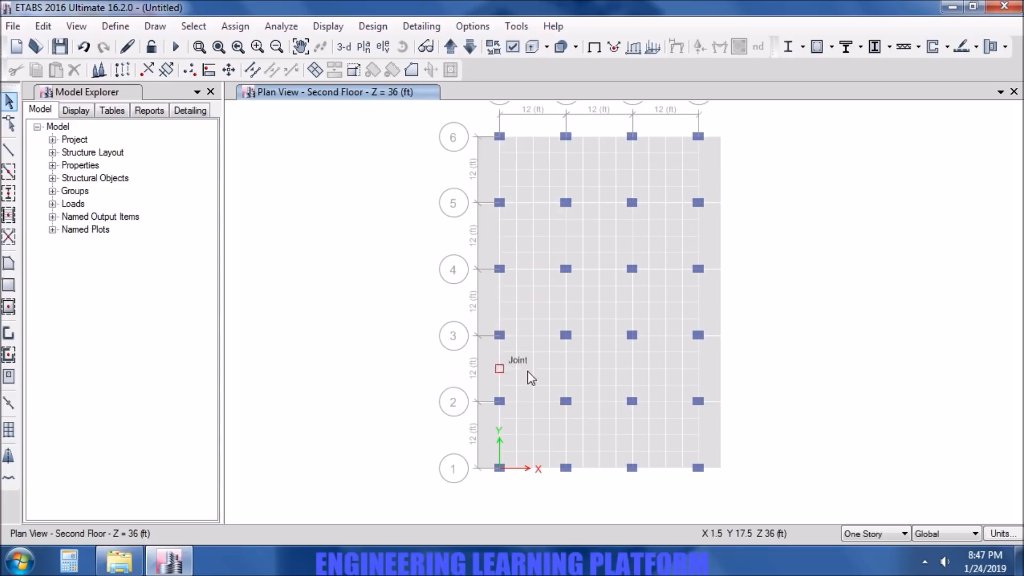
# Select the overhang slabs, adjoining mesh panels and intermediate joints along gridline D from gridline 1 to 6
pyautogui.scroll(2, 708, 453)
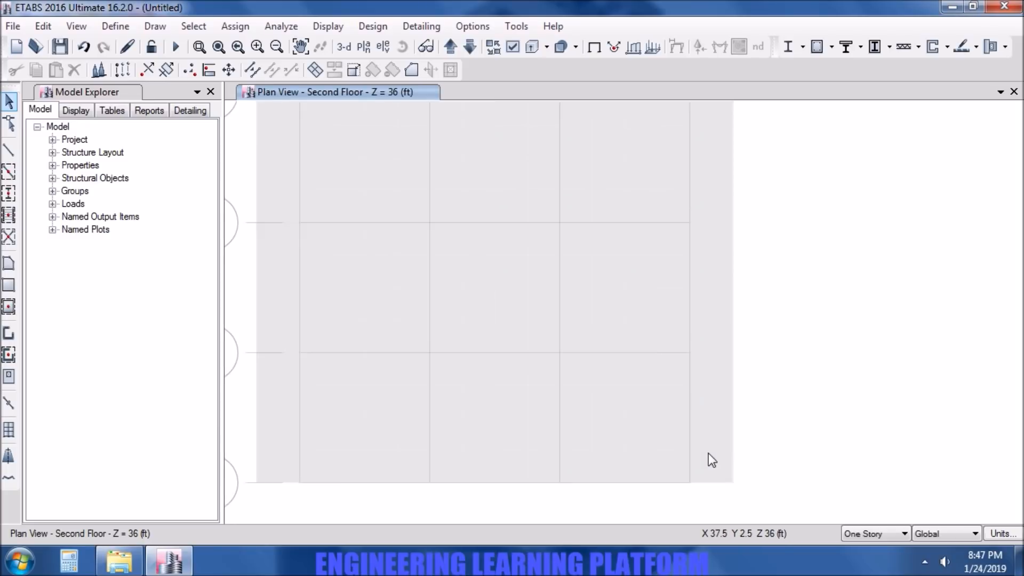
pyautogui.moveTo(696, 462); pyautogui.dragTo(686, 376)
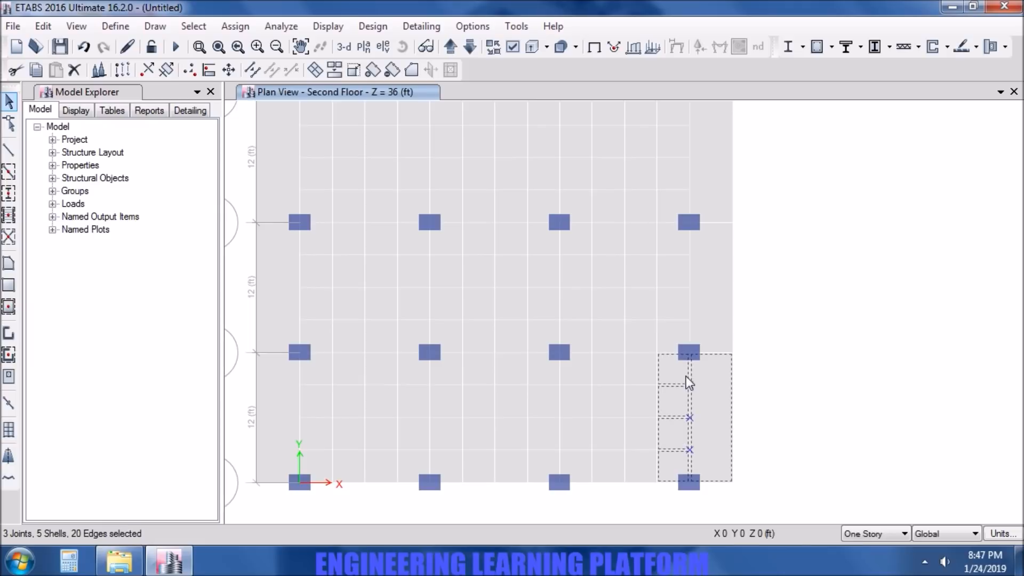
pyautogui.rightClick(718, 372)
pyautogui.click(550, 504)
pyautogui.moveTo(725, 439); pyautogui.dragTo(675, 320, button='middle')
pyautogui.moveTo(658, 359); pyautogui.dragTo(647, 272)
pyautogui.moveTo(761, 184); pyautogui.dragTo(769, 386, button='middle')
pyautogui.rightClick(769, 386)
pyautogui.click(676, 428)
pyautogui.moveTo(674, 423); pyautogui.dragTo(650, 338)
pyautogui.moveTo(778, 245); pyautogui.dragTo(790, 385, button='right')
pyautogui.click(692, 430)
pyautogui.moveTo(691, 432); pyautogui.dragTo(667, 352)
pyautogui.moveTo(692, 308); pyautogui.dragTo(661, 234)
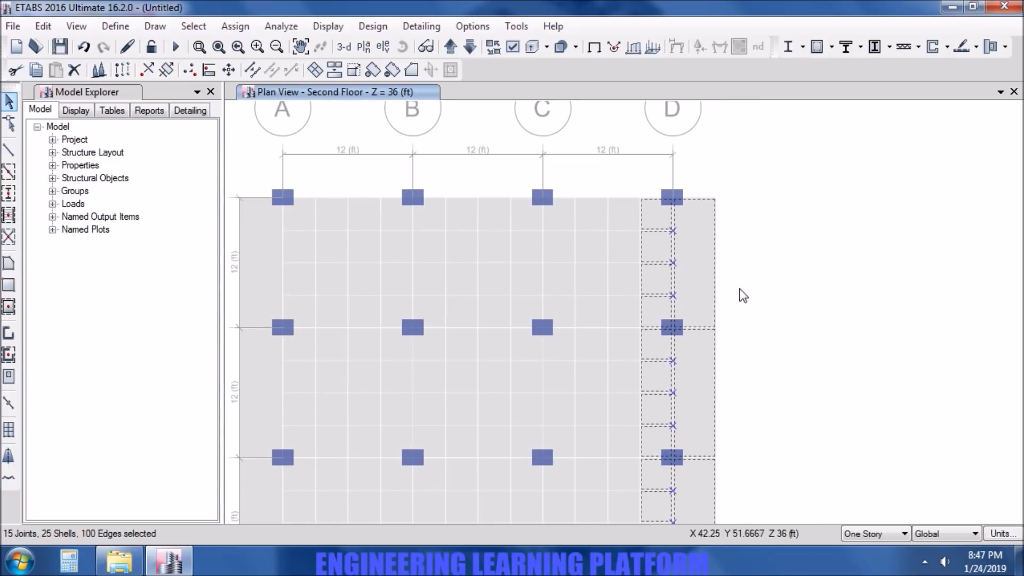
pyautogui.scroll(-3, 741, 296)
pyautogui.moveTo(773, 402); pyautogui.dragTo(710, 267, button='right')
pyautogui.click(748, 218)
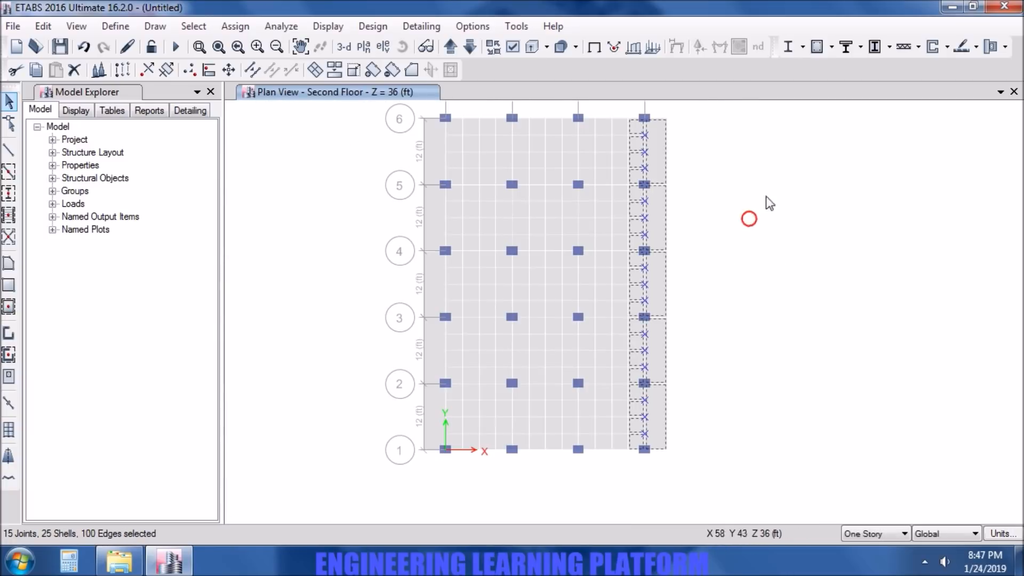
# Divide the selected shells along gridline D at the selected joint objects on their edges
pyautogui.click(44, 26)
pyautogui.moveTo(148, 426)
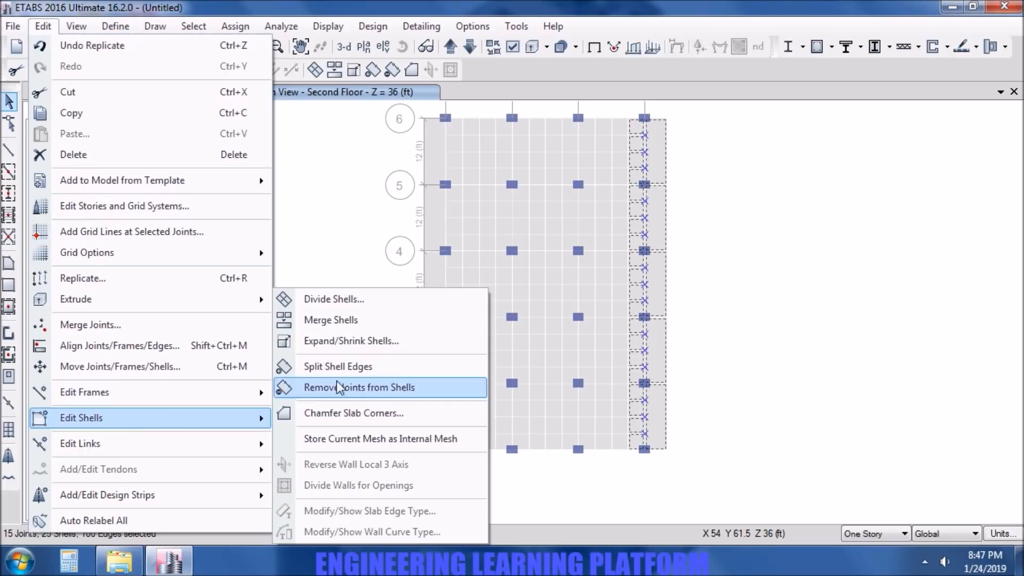
pyautogui.click(363, 299)
pyautogui.click(329, 294)
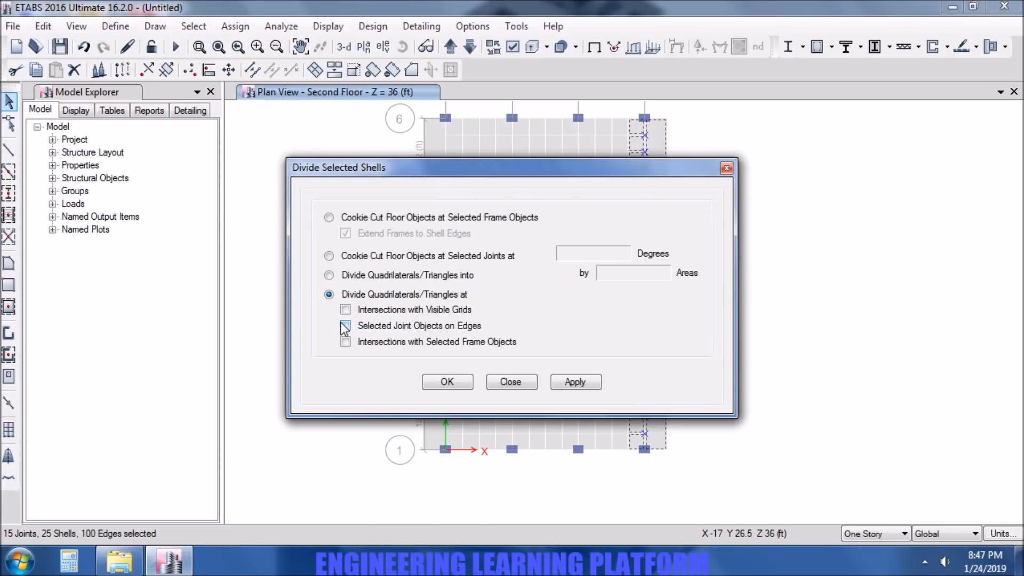
pyautogui.click(344, 323)
pyautogui.click(565, 382)
pyautogui.click(435, 381)
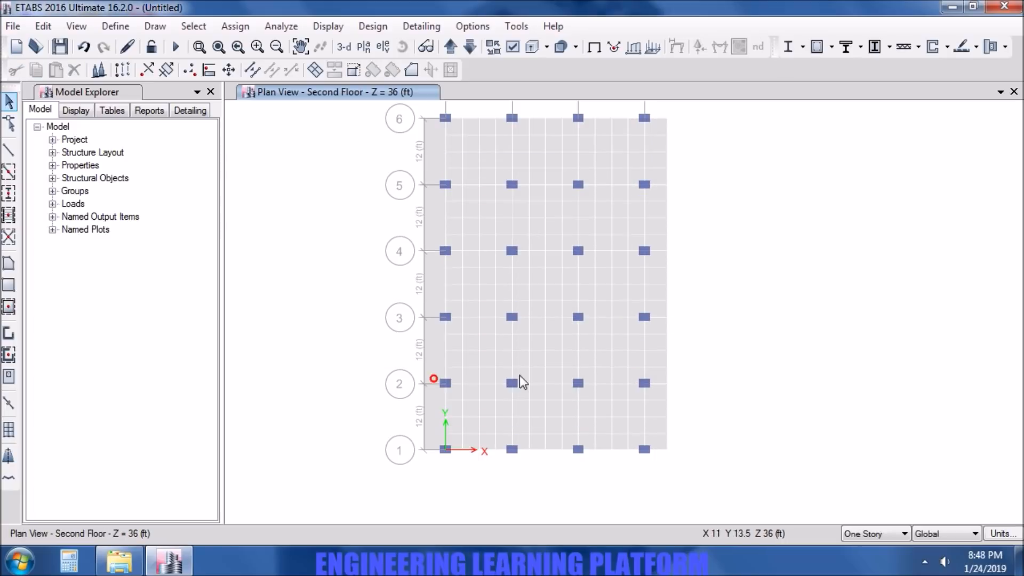
# Select the overhang slabs, adjoining mesh panels and intermediate joints along gridline A from gridline 1 to 6
pyautogui.rightClick(449, 435)
pyautogui.click(561, 505)
pyautogui.moveTo(560, 505); pyautogui.dragTo(465, 449, button='middle')
pyautogui.scroll(3, 464, 454)
pyautogui.moveTo(468, 451); pyautogui.dragTo(450, 364)
pyautogui.moveTo(471, 320); pyautogui.dragTo(453, 235)
pyautogui.moveTo(501, 168); pyautogui.dragTo(496, 425, button='middle')
pyautogui.moveTo(468, 441); pyautogui.dragTo(449, 228)
pyautogui.moveTo(516, 218); pyautogui.dragTo(516, 391, button='middle')
pyautogui.moveTo(472, 353); pyautogui.dragTo(448, 271)
# Divide the selected shells along gridline A at the selected joint objects on their edges
pyautogui.click(43, 26)
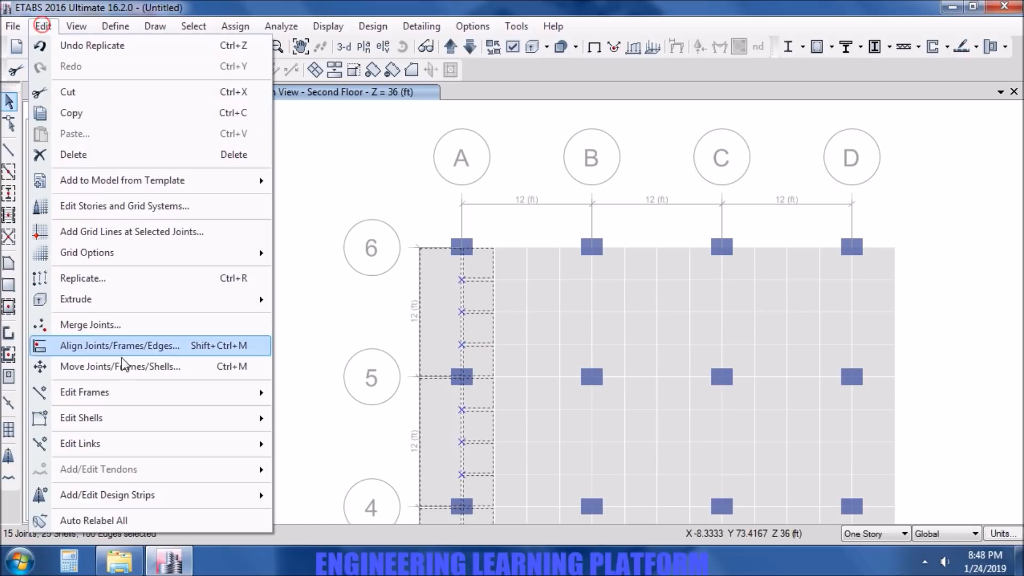
pyautogui.moveTo(150, 418)
pyautogui.click(331, 300)
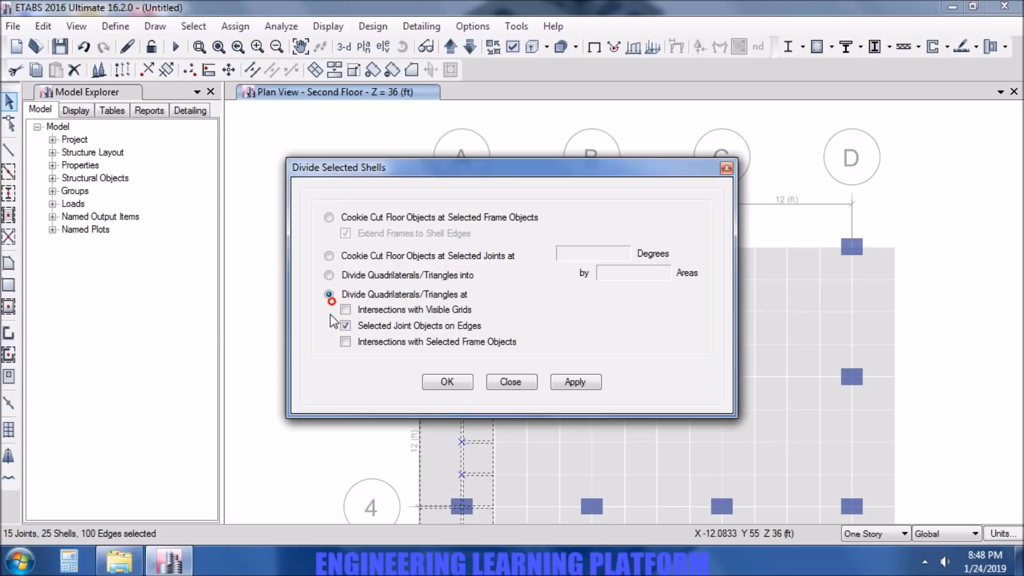
pyautogui.click(574, 383)
pyautogui.click(511, 383)
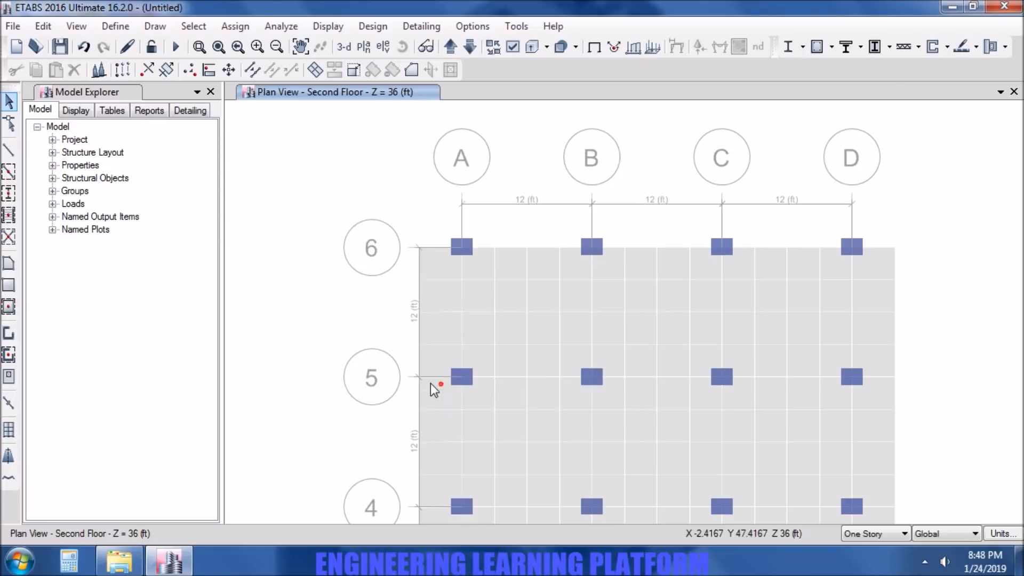
pyautogui.scroll(-3, 402, 385)
pyautogui.moveTo(368, 436); pyautogui.dragTo(388, 262, button='middle')
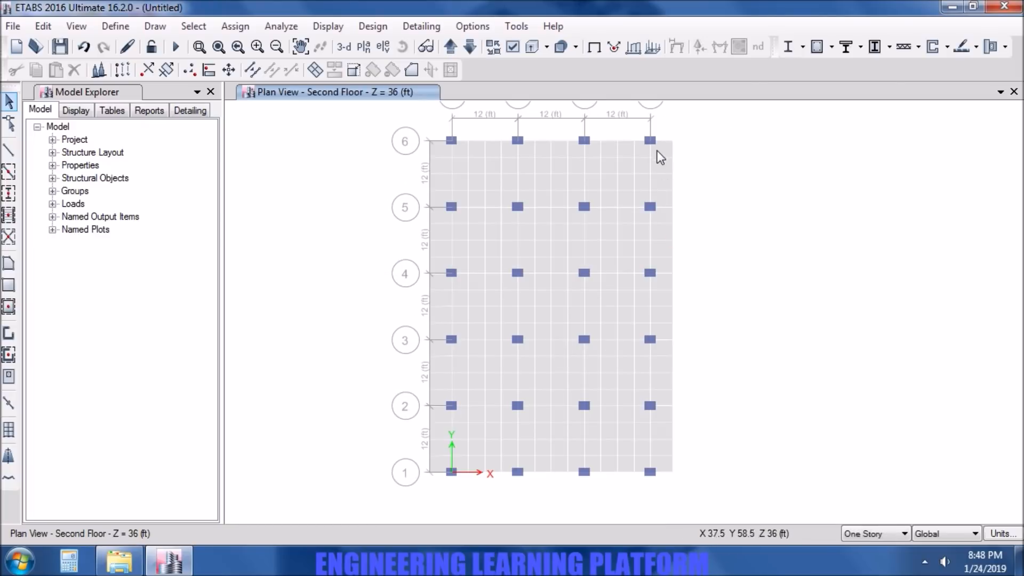
# Calculate the overhang's mesh spacing in the calculator by dividing 4 by 3
pyautogui.click(69, 559)
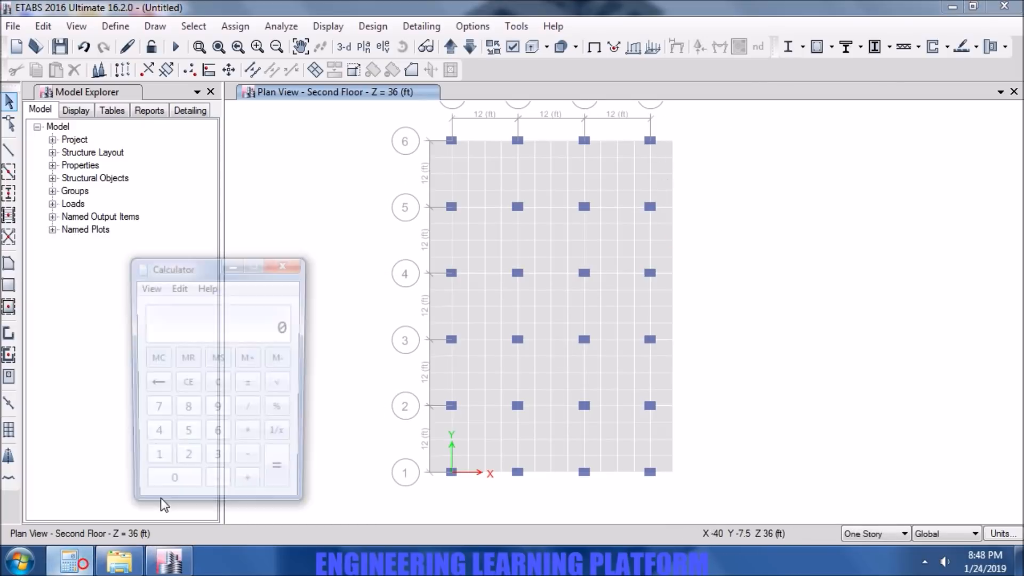
pyautogui.click(249, 410)
pyautogui.click(218, 461)
pyautogui.click(273, 471)
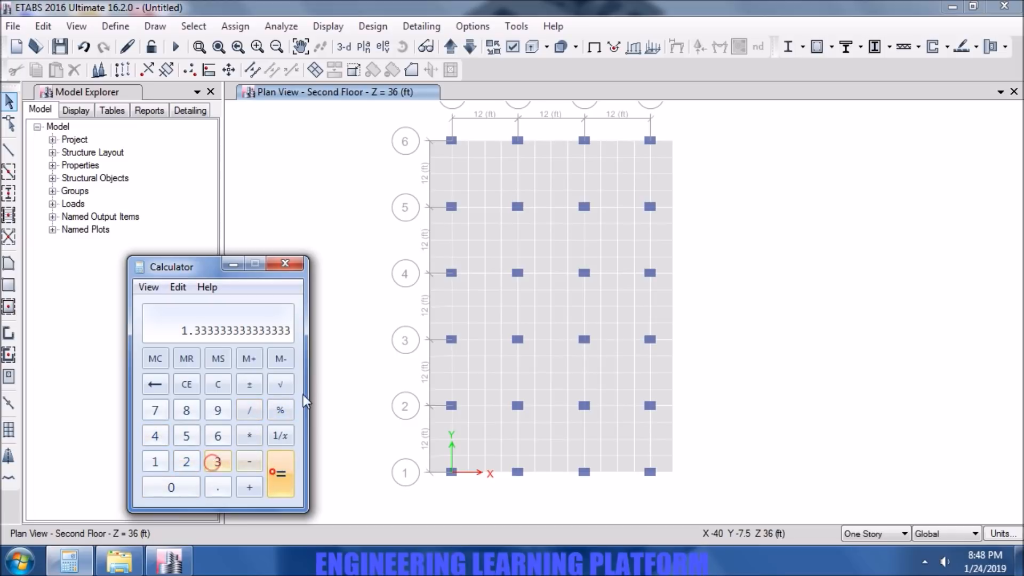
pyautogui.click(290, 263)
# Divide the strip of overhang slabs outside gridline D into 1 by 2 areas
pyautogui.moveTo(687, 495); pyautogui.dragTo(661, 143)
pyautogui.click(43, 26)
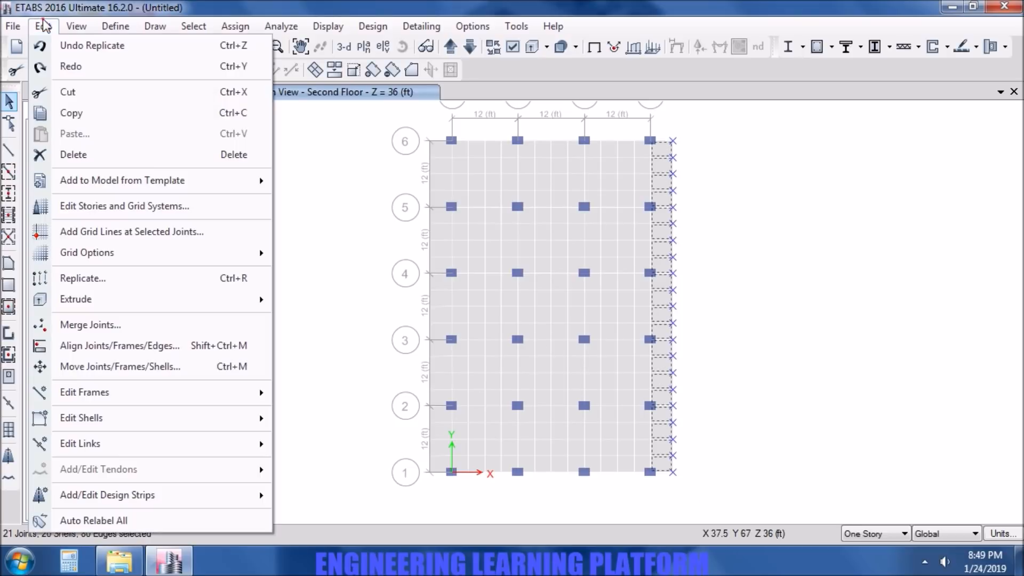
pyautogui.moveTo(116, 418)
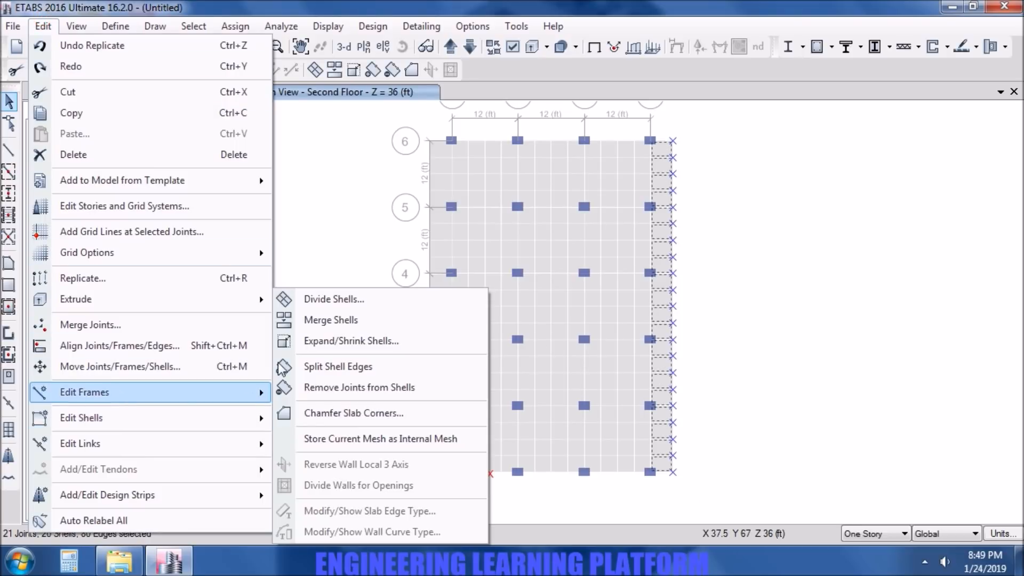
pyautogui.click(302, 303)
pyautogui.click(563, 380)
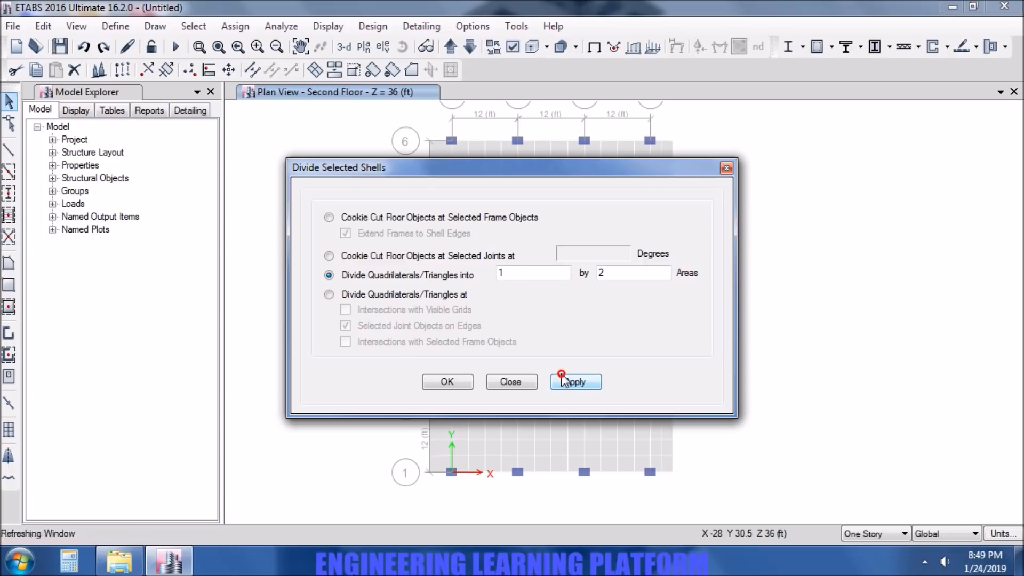
pyautogui.click(447, 383)
# Try to divide the strip of overhang slabs outside gridline A into 1 by 2 areas
pyautogui.moveTo(437, 501); pyautogui.dragTo(398, 113)
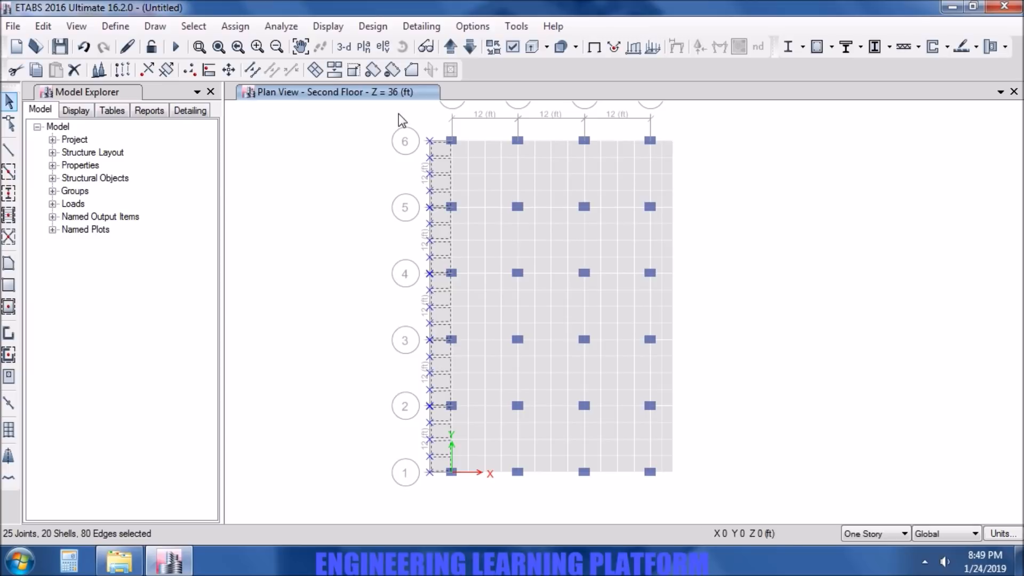
pyautogui.click(54, 30)
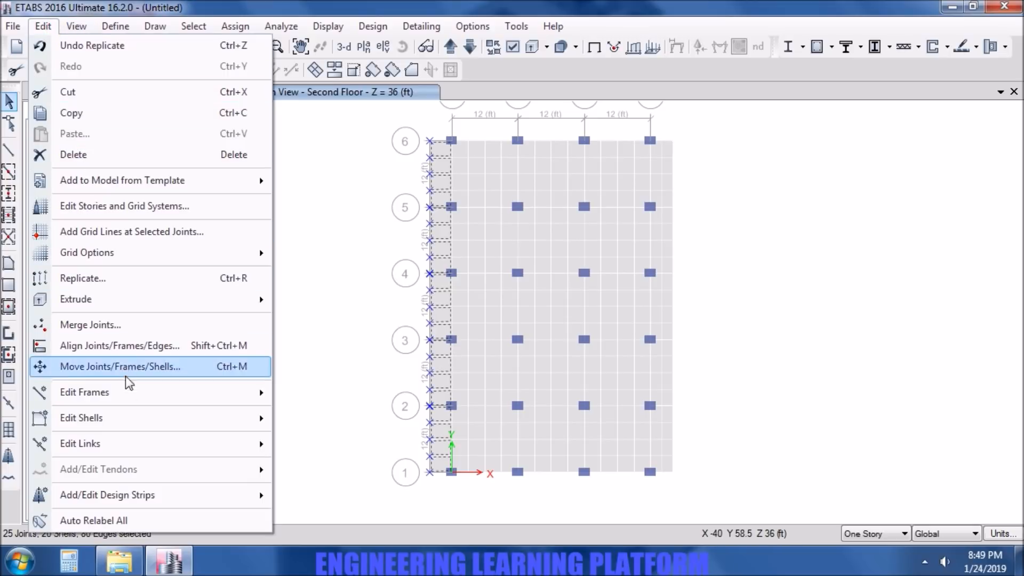
pyautogui.moveTo(137, 425)
pyautogui.click(352, 299)
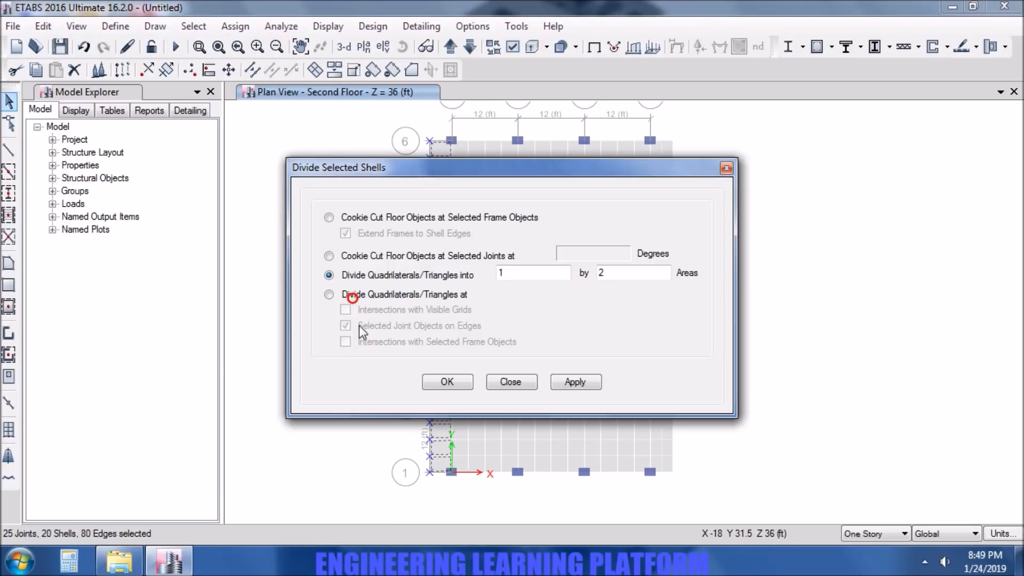
pyautogui.click(574, 383)
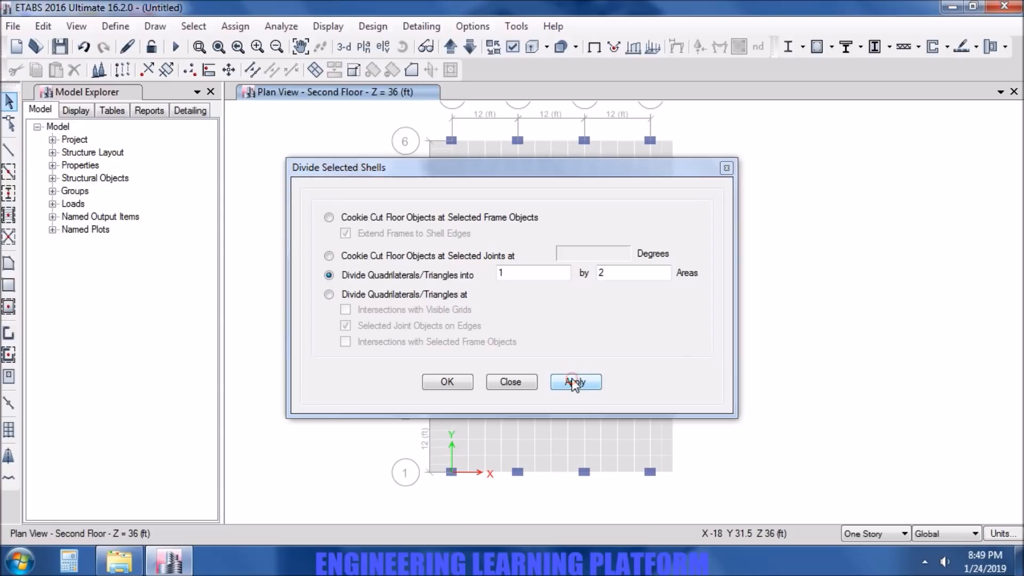
pyautogui.click(511, 382)
# Select the strip of overhang slabs outside gridline A and divide it into 2 by 1 areas
pyautogui.moveTo(440, 491); pyautogui.dragTo(399, 123)
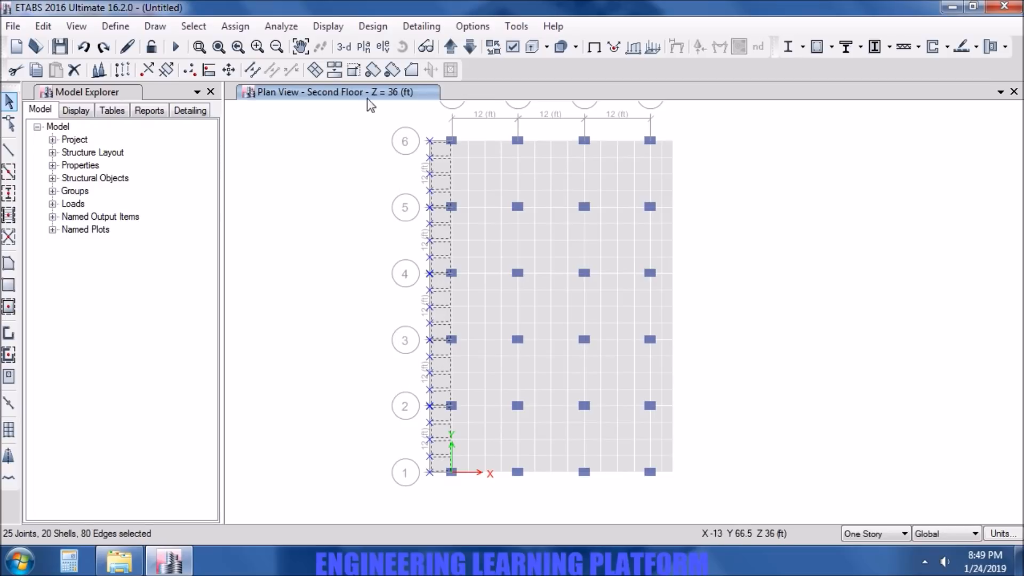
pyautogui.click(43, 26)
pyautogui.moveTo(151, 424)
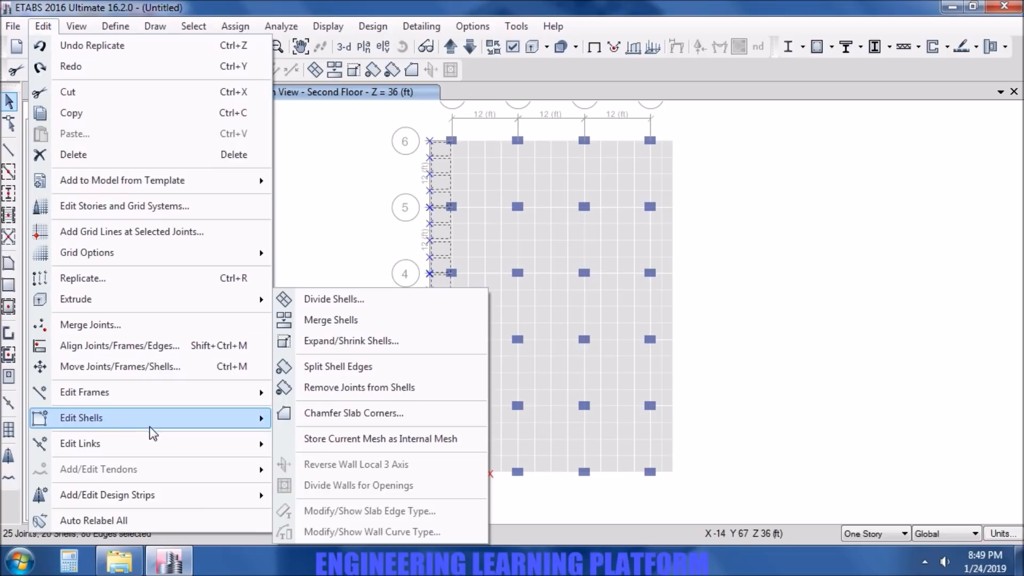
pyautogui.click(333, 299)
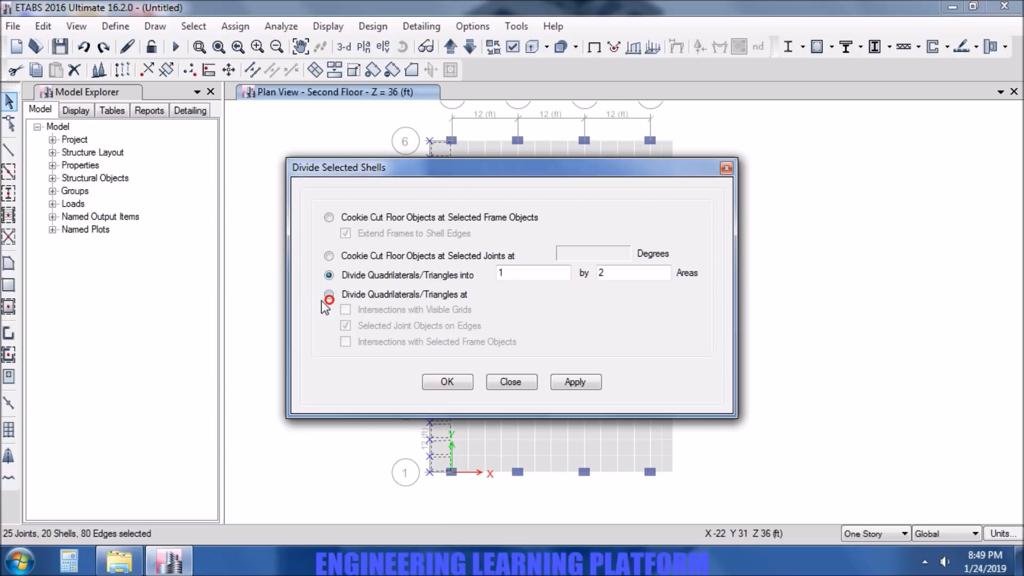
pyautogui.write('2')
pyautogui.doubleClick(619, 272)
pyautogui.write('1')
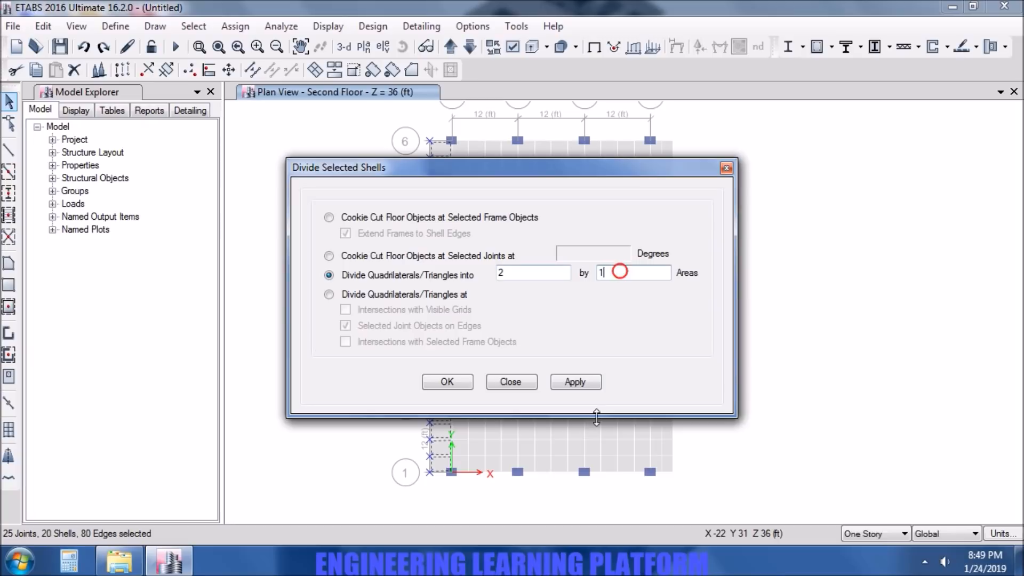
pyautogui.click(587, 380)
pyautogui.click(460, 382)
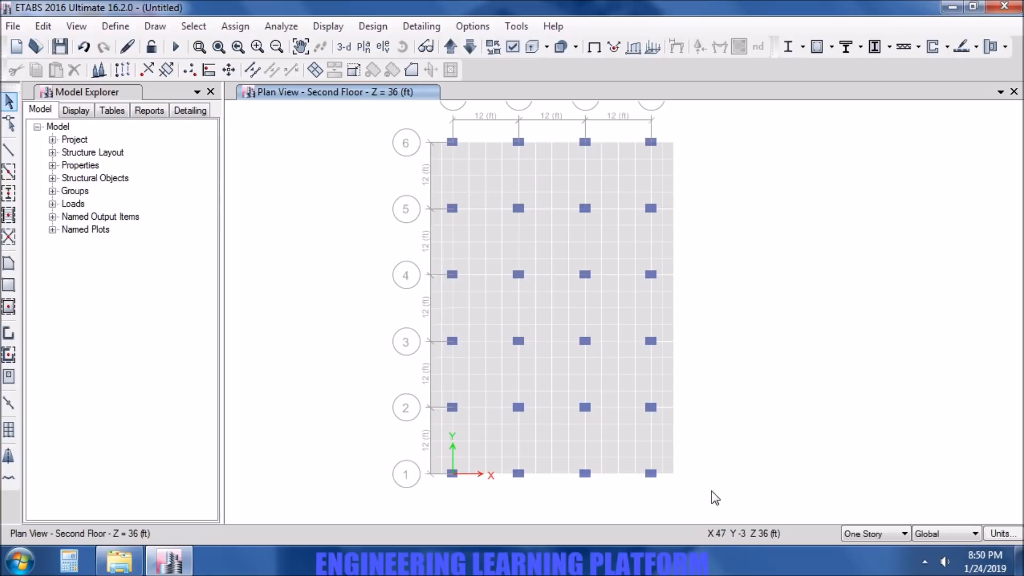
# Add a new load pattern named SDL with the type Super Dead
pyautogui.click(115, 26)
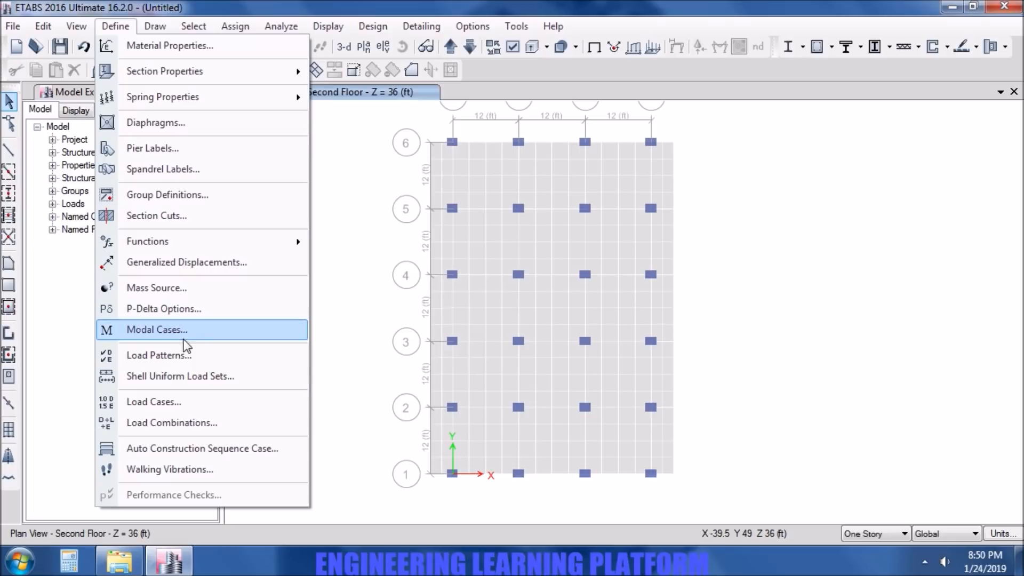
pyautogui.click(186, 356)
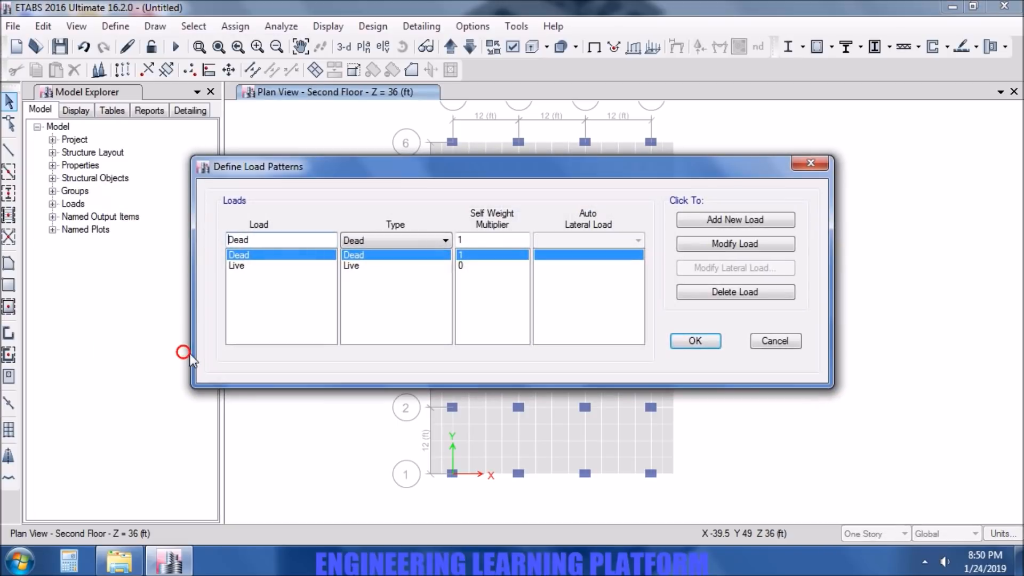
pyautogui.doubleClick(261, 241)
pyautogui.write('SDL')
pyautogui.click(367, 242)
pyautogui.click(355, 267)
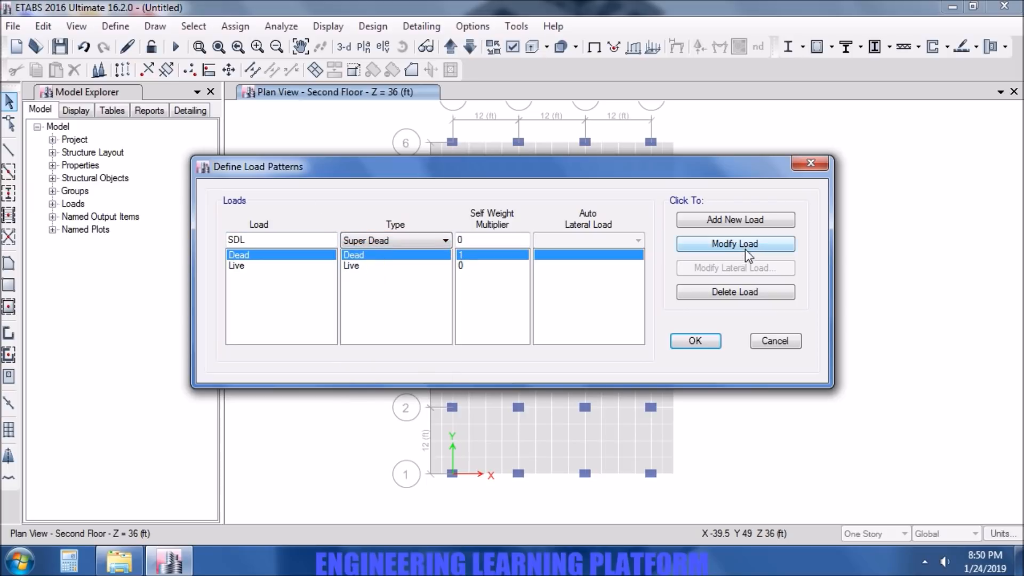
pyautogui.click(749, 224)
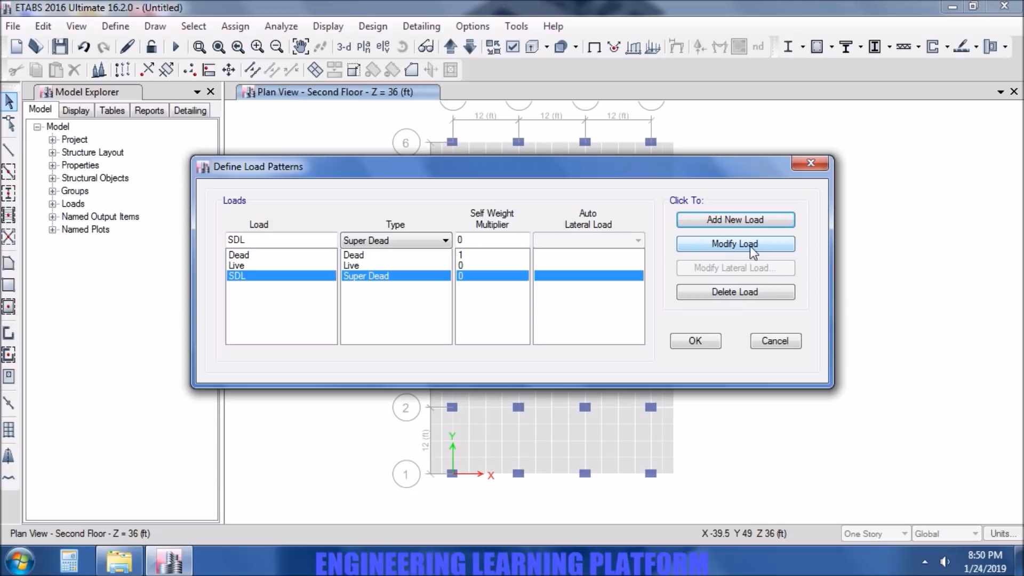
pyautogui.click(712, 343)
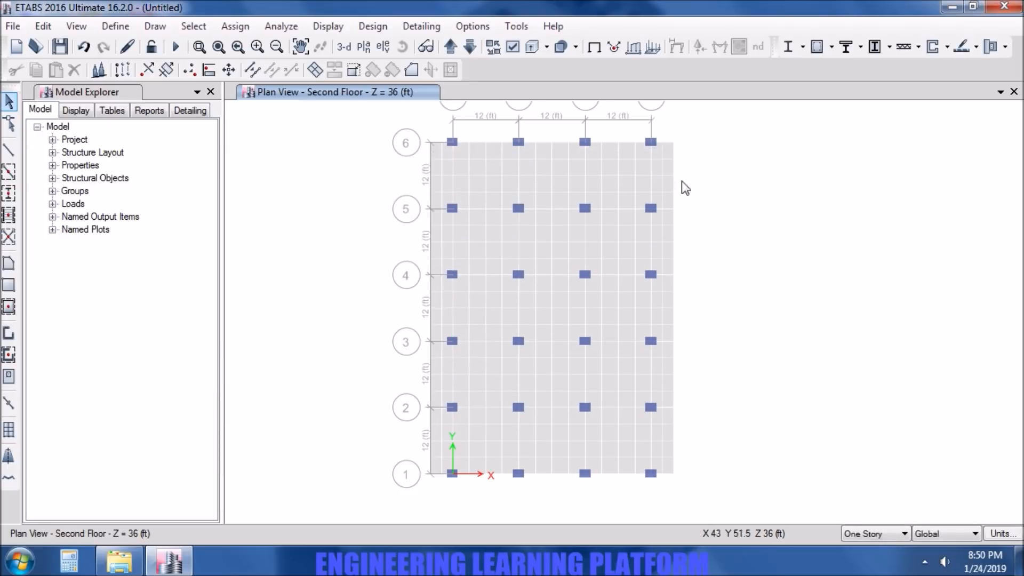
pyautogui.click(187, 26)
pyautogui.moveTo(184, 46)
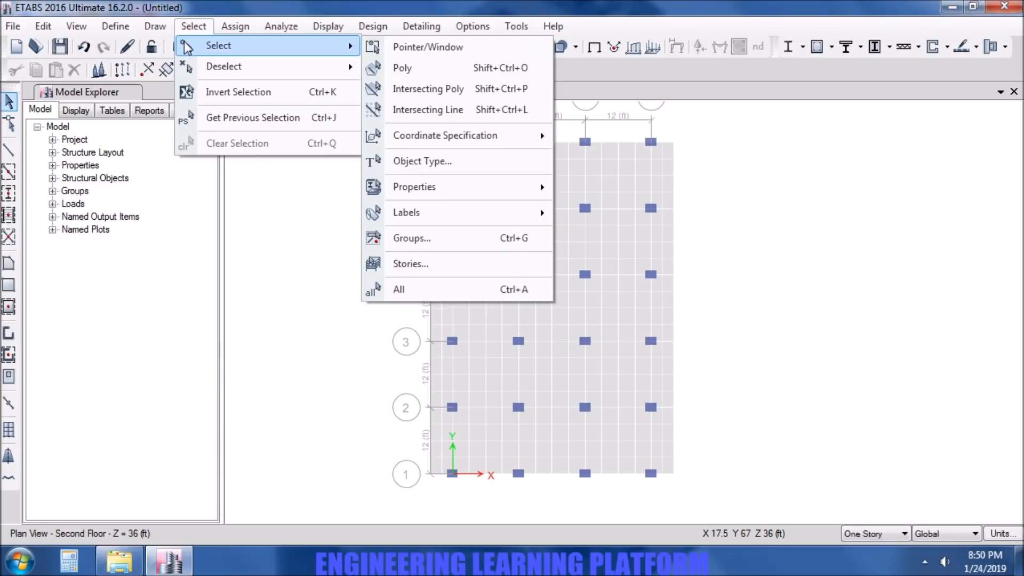
pyautogui.moveTo(472, 193)
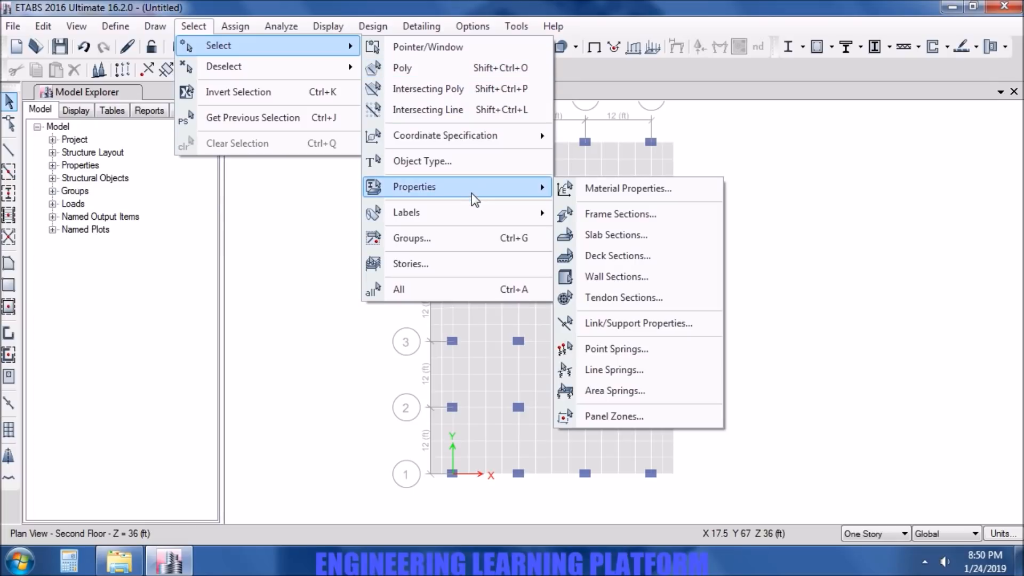
pyautogui.click(634, 233)
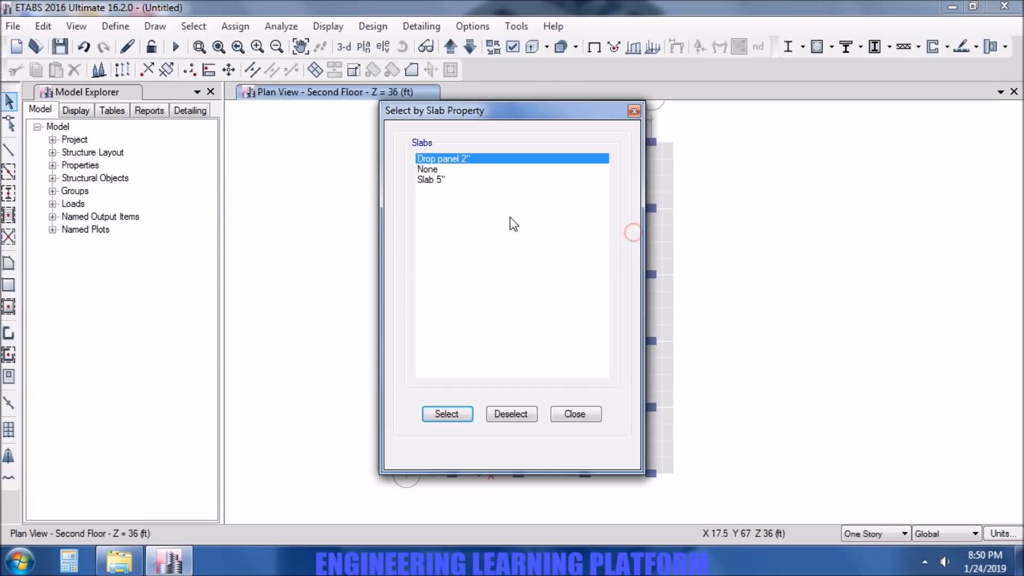
pyautogui.click(447, 180)
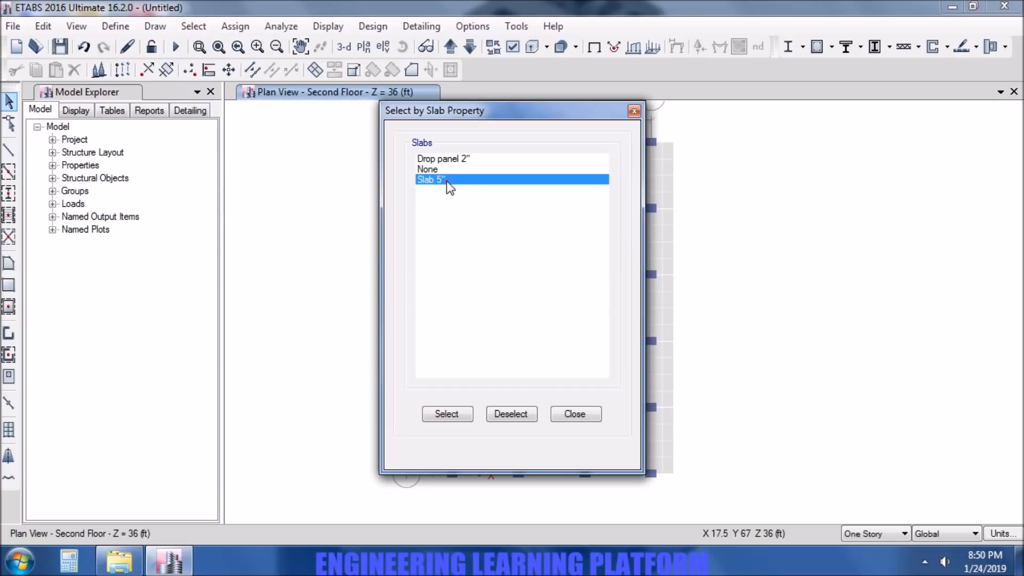
pyautogui.click(566, 414)
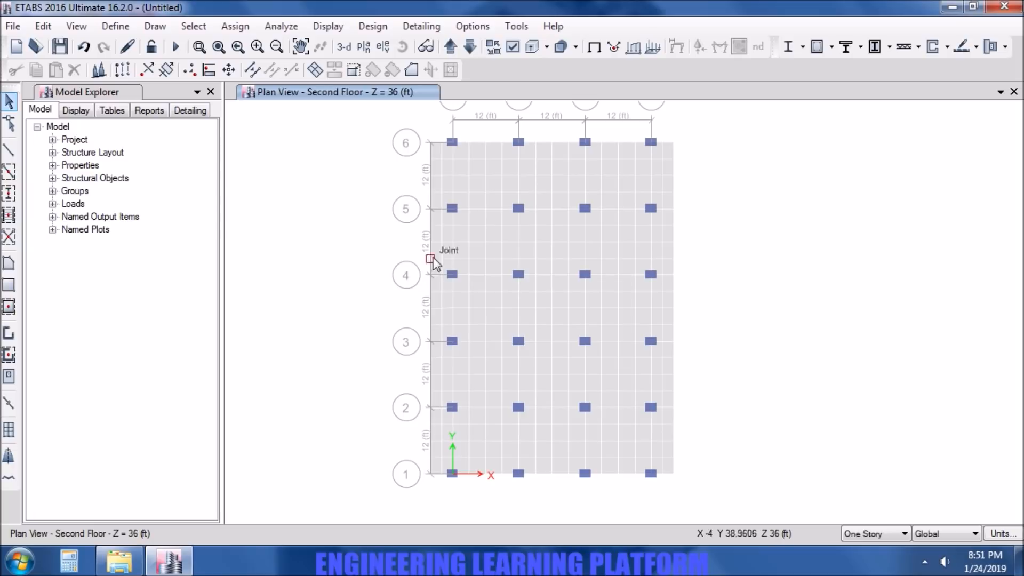
# Draw frame lines with a plan offset of 24 on both sides of gridline 5, spanning the full slab width including the overhangs
pyautogui.scroll(2, 530, 195)
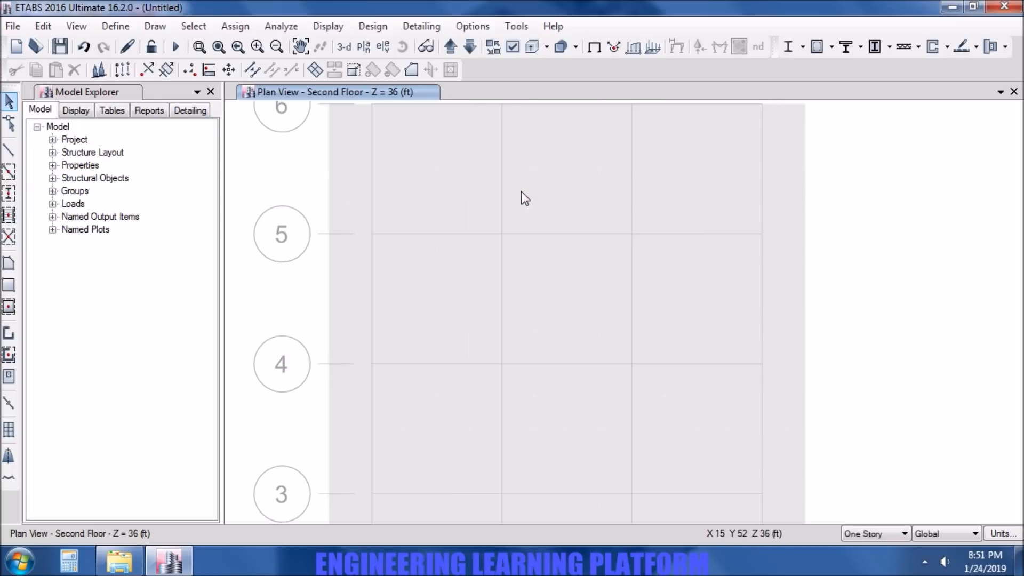
pyautogui.moveTo(265, 205); pyautogui.dragTo(256, 274, button='middle')
pyautogui.click(8, 153)
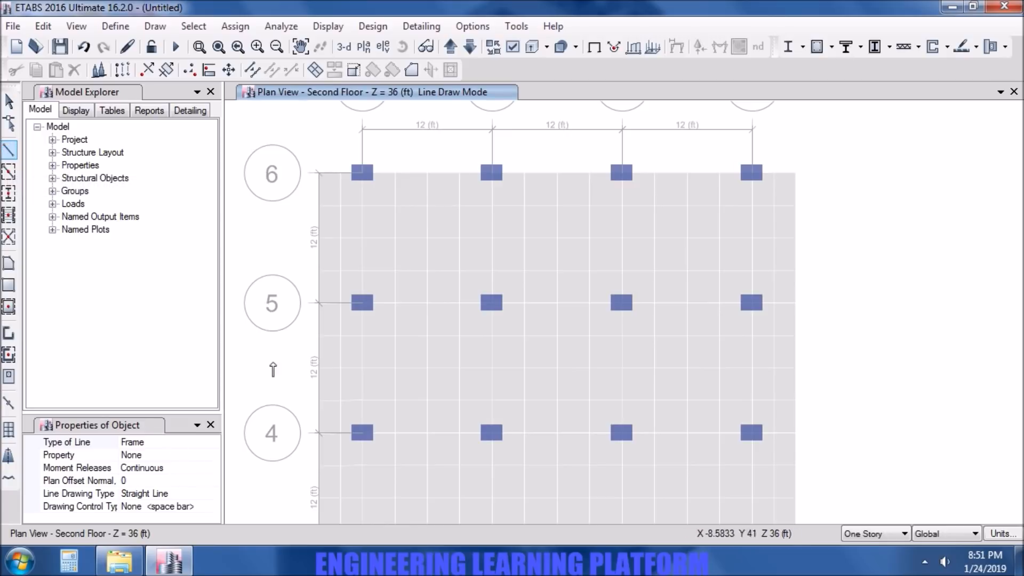
pyautogui.click(139, 482)
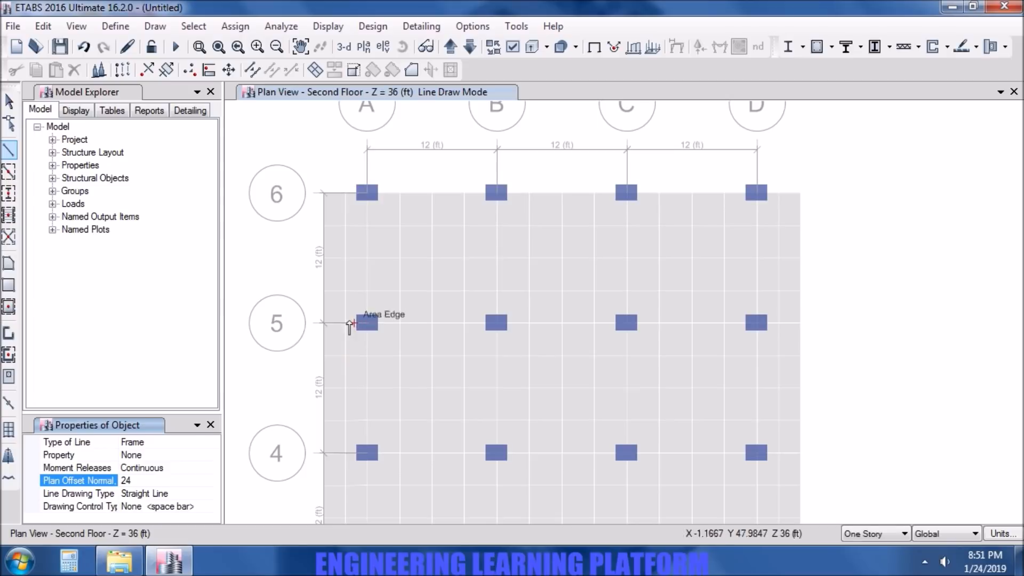
pyautogui.click(324, 321)
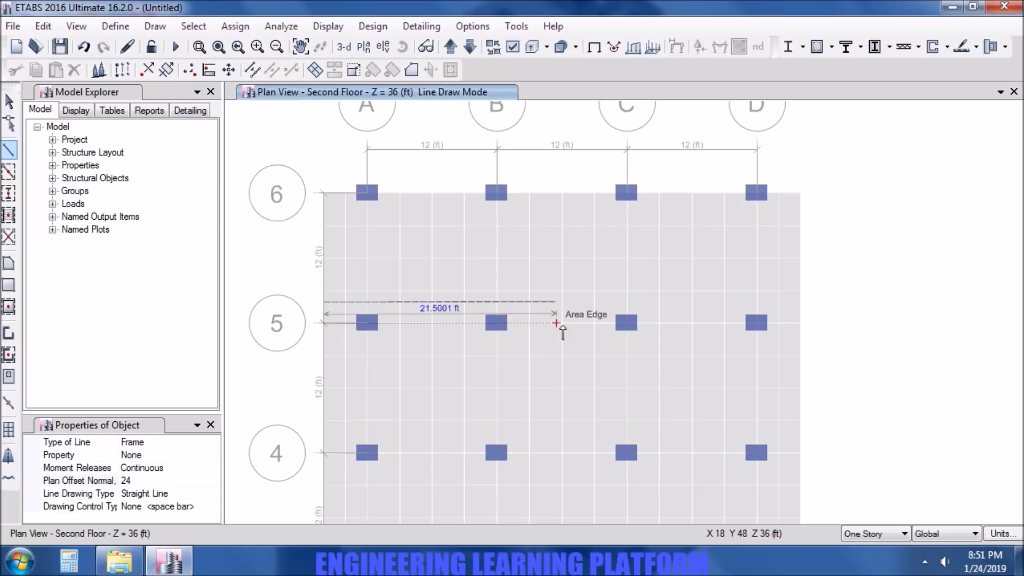
pyautogui.click(799, 324)
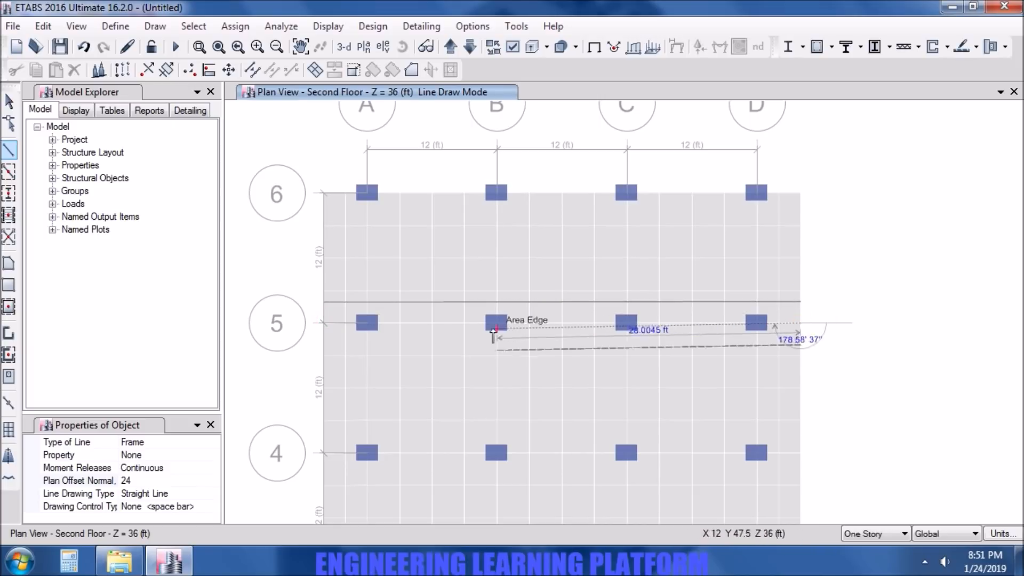
pyautogui.click(323, 324)
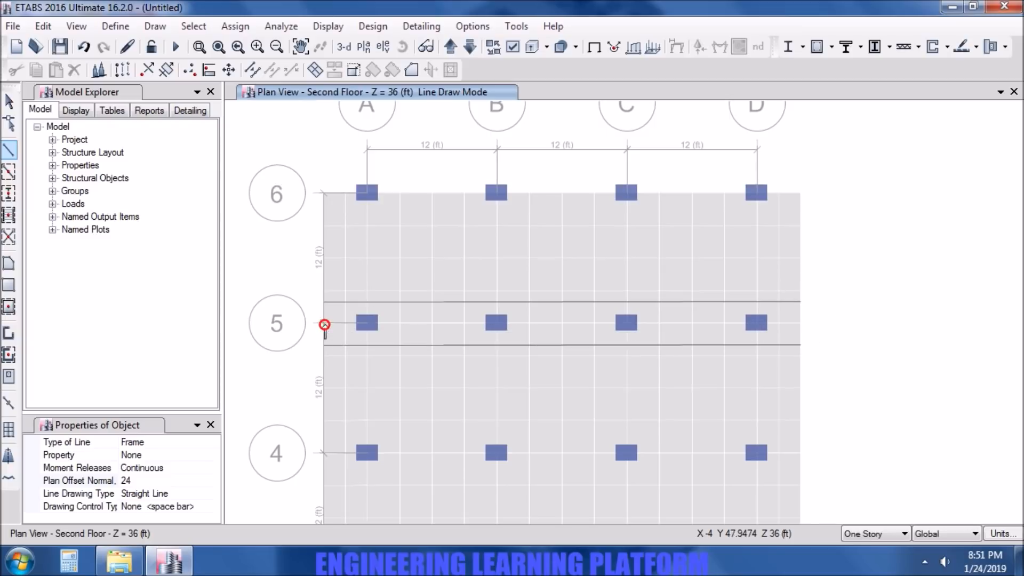
# Draw offset frame lines across the full slab width on both sides of gridlines 4 and 3
pyautogui.moveTo(510, 464); pyautogui.dragTo(504, 365, button='middle')
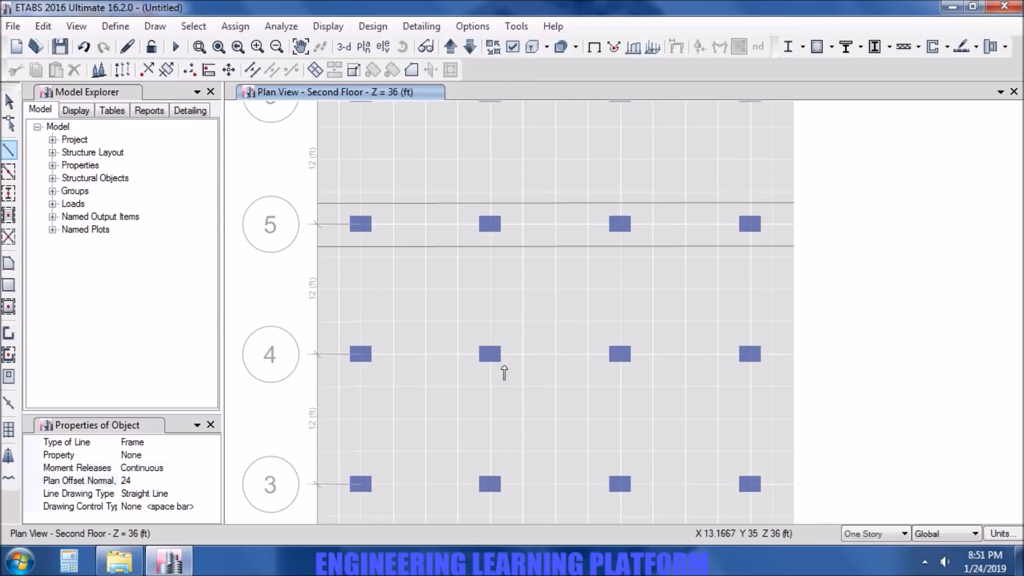
pyautogui.click(794, 354)
pyautogui.click(318, 354)
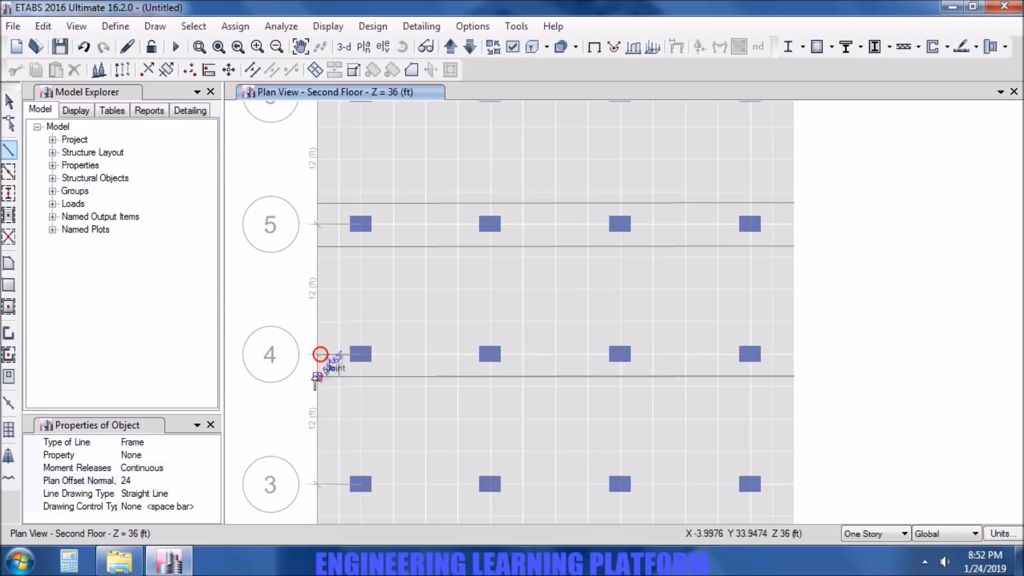
pyautogui.click(794, 354)
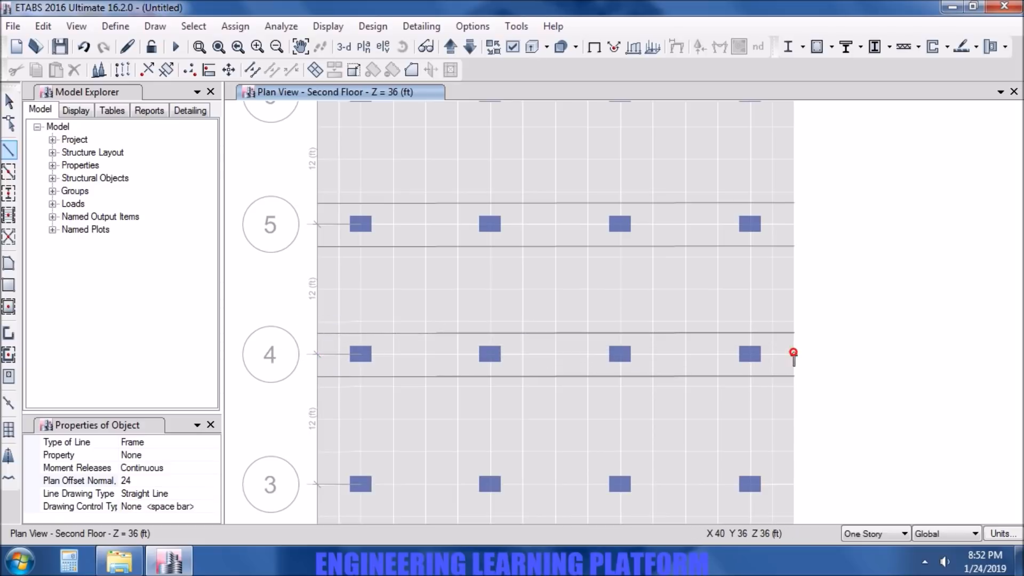
pyautogui.moveTo(852, 466); pyautogui.dragTo(843, 378, button='middle')
pyautogui.click(772, 387)
pyautogui.click(294, 388)
pyautogui.click(772, 388)
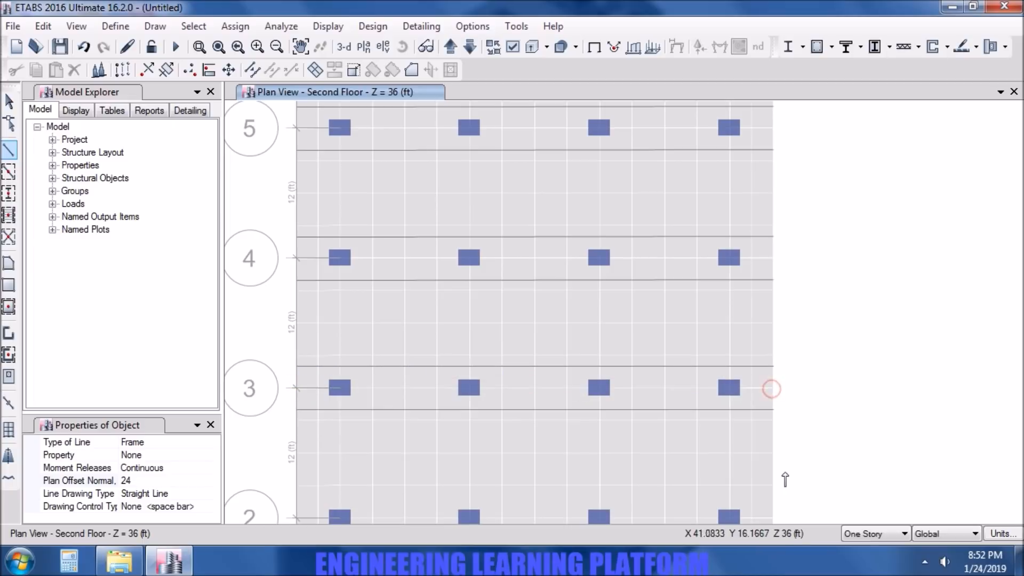
# Draw full-width offset frame lines on both sides of gridline 2 and on the inner side of gridline 1
pyautogui.moveTo(777, 472); pyautogui.dragTo(806, 390, button='middle')
pyautogui.click(806, 373)
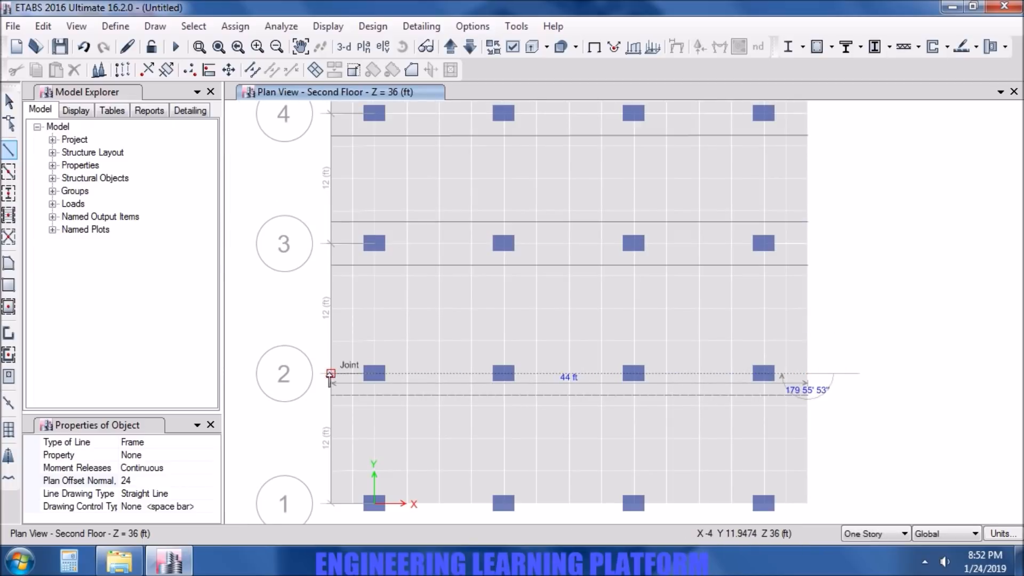
pyautogui.click(329, 374)
pyautogui.click(806, 373)
pyautogui.press('Escape')
pyautogui.click(330, 503)
pyautogui.click(806, 503)
pyautogui.press('Escape')
# Draw a full-width offset frame line on the inner side of gridline 6
pyautogui.moveTo(869, 195); pyautogui.dragTo(887, 493, button='middle')
pyautogui.click(349, 152)
pyautogui.press('Escape')
pyautogui.click(825, 153)
pyautogui.click(349, 153)
pyautogui.press('Escape')
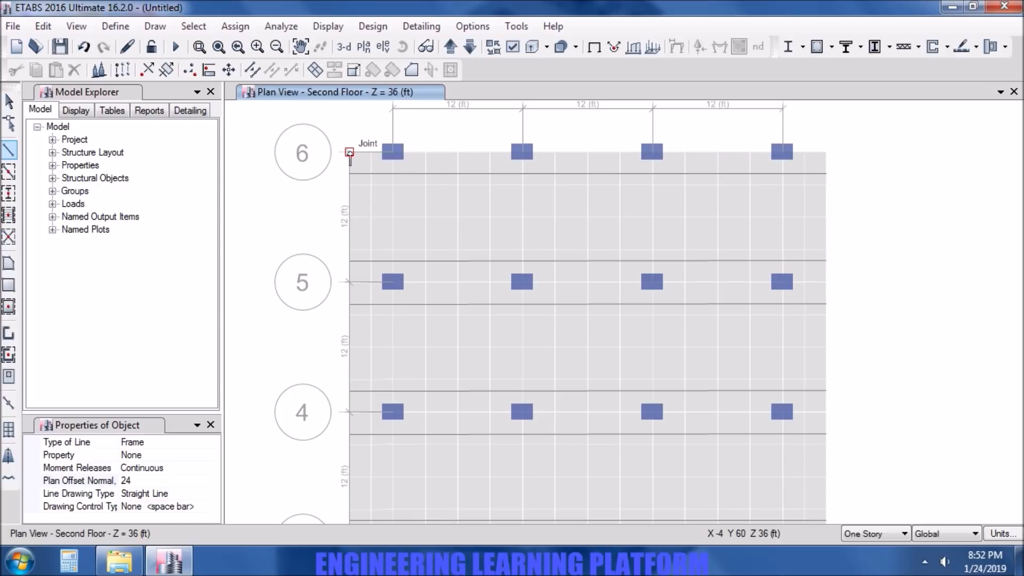
# Draw offset frame lines on both sides of gridline A, running from gridline 1 to gridline 6
pyautogui.scroll(-3, 738, 370)
pyautogui.moveTo(738, 370); pyautogui.dragTo(706, 290, button='middle')
pyautogui.click(535, 464)
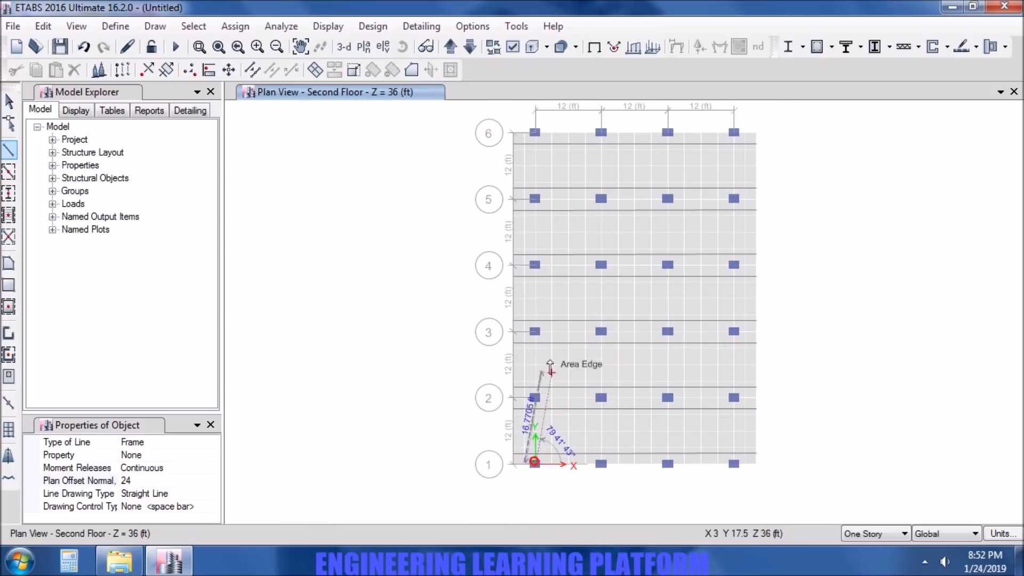
pyautogui.click(536, 132)
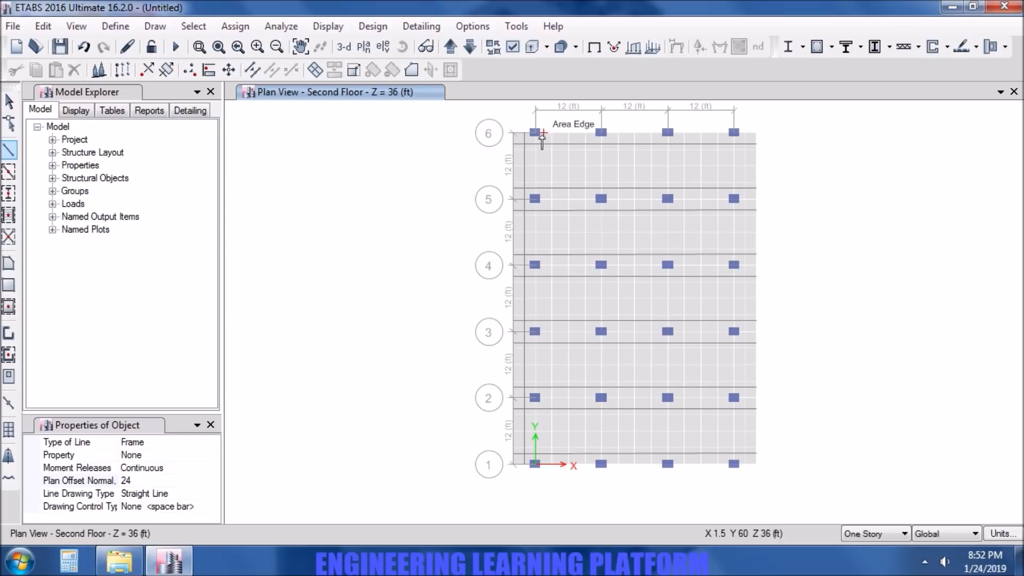
pyautogui.press('Escape')
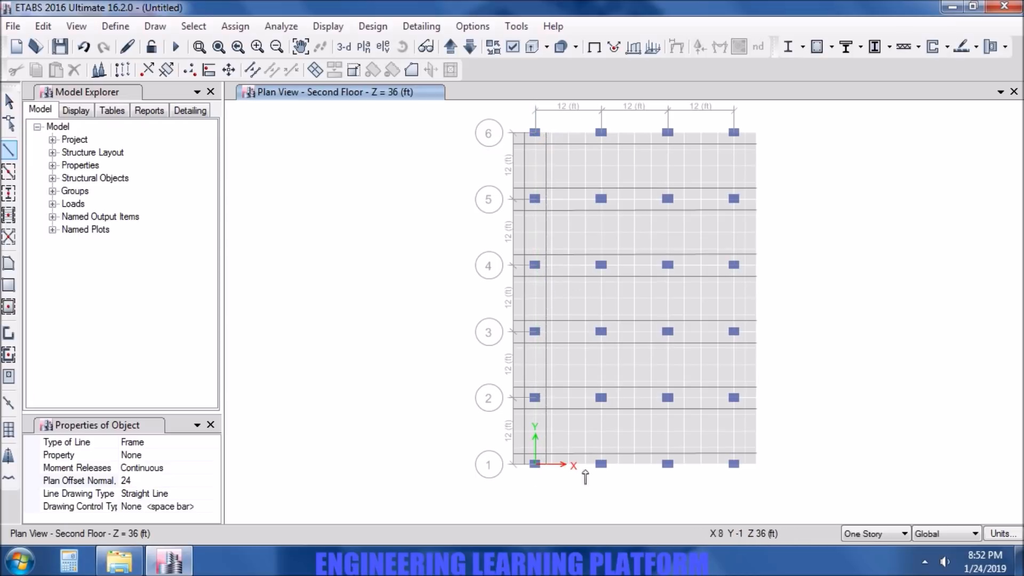
# Draw offset frame lines on both sides of gridlines B and C and around gridline D, between gridlines 1 and 6
pyautogui.click(600, 463)
pyautogui.click(600, 133)
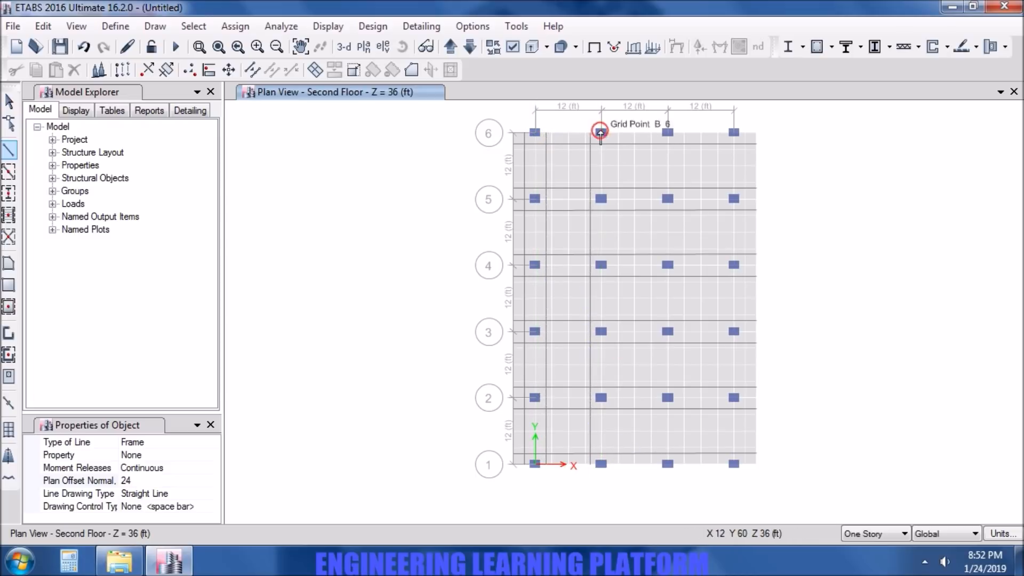
pyautogui.click(602, 464)
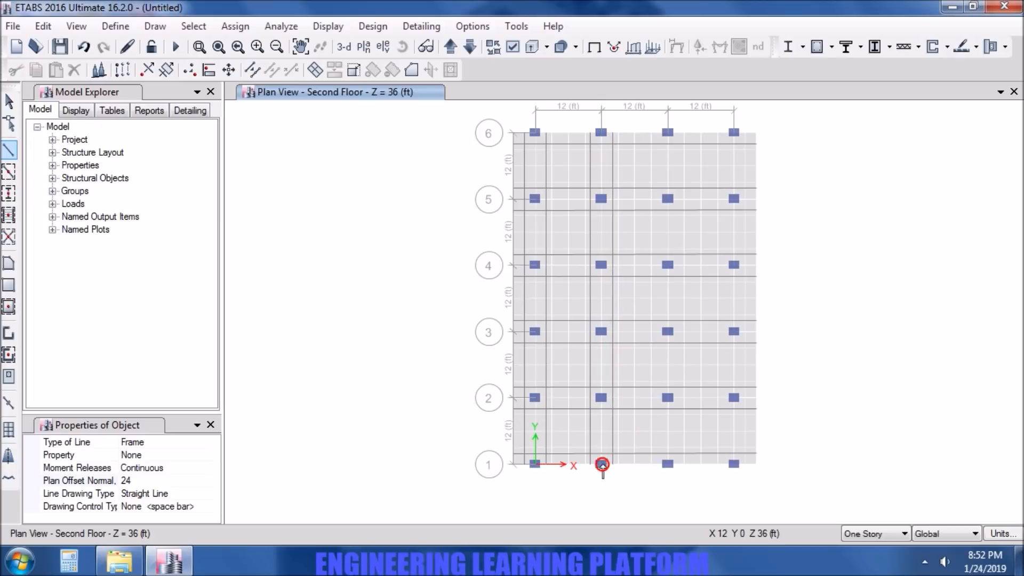
pyautogui.click(667, 464)
pyautogui.click(667, 133)
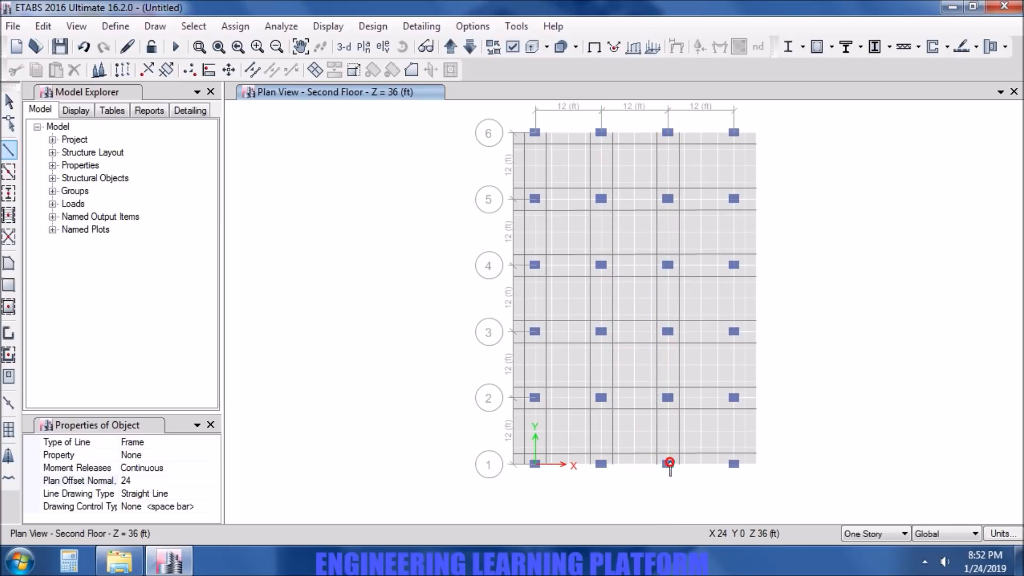
pyautogui.click(734, 464)
pyautogui.click(734, 133)
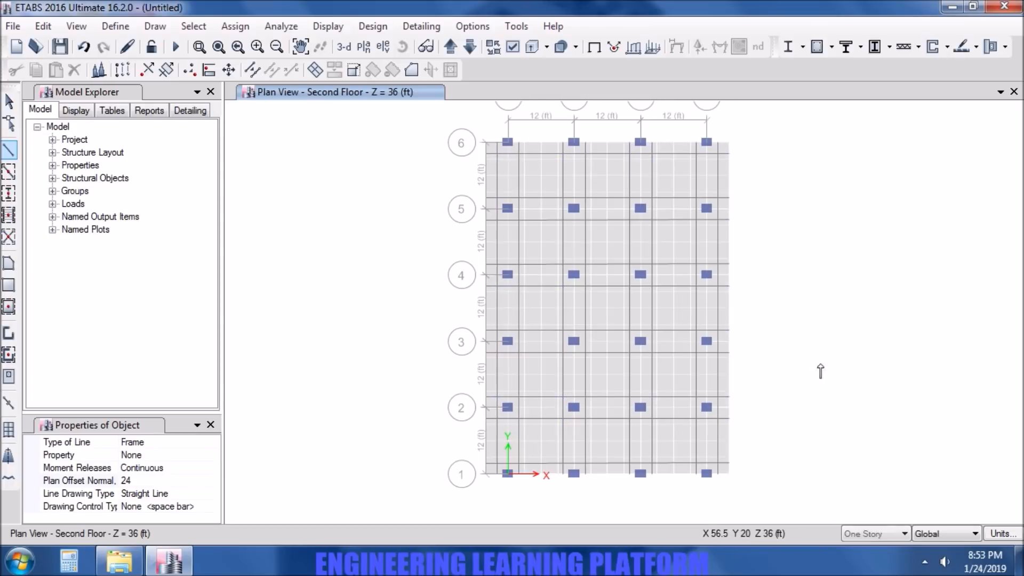
pyautogui.press('Escape')
pyautogui.scroll(2, 752, 356)
pyautogui.scroll(-2, 747, 349)
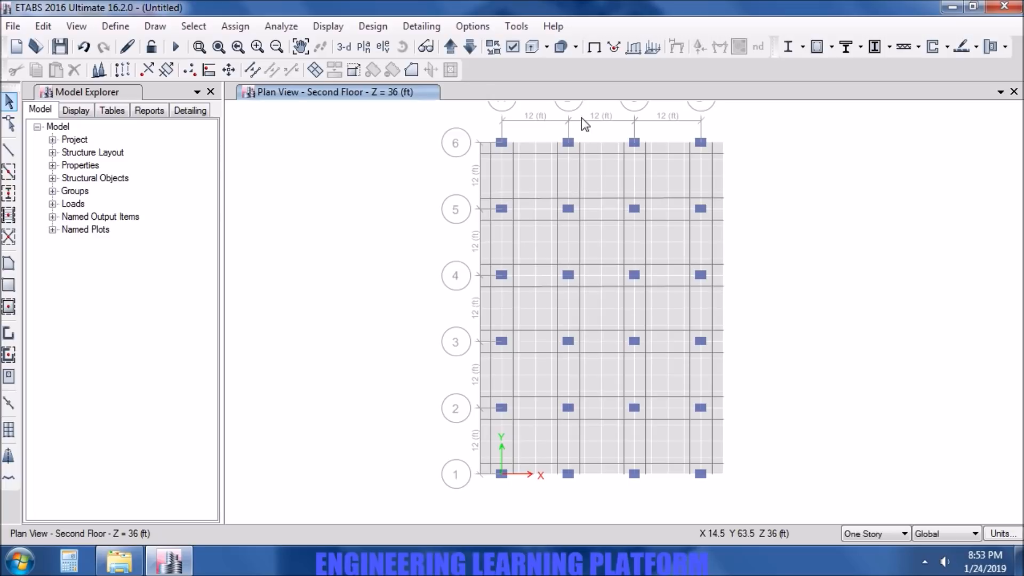
# Hide the columns in the Second Floor plan view through the view options
pyautogui.click(512, 47)
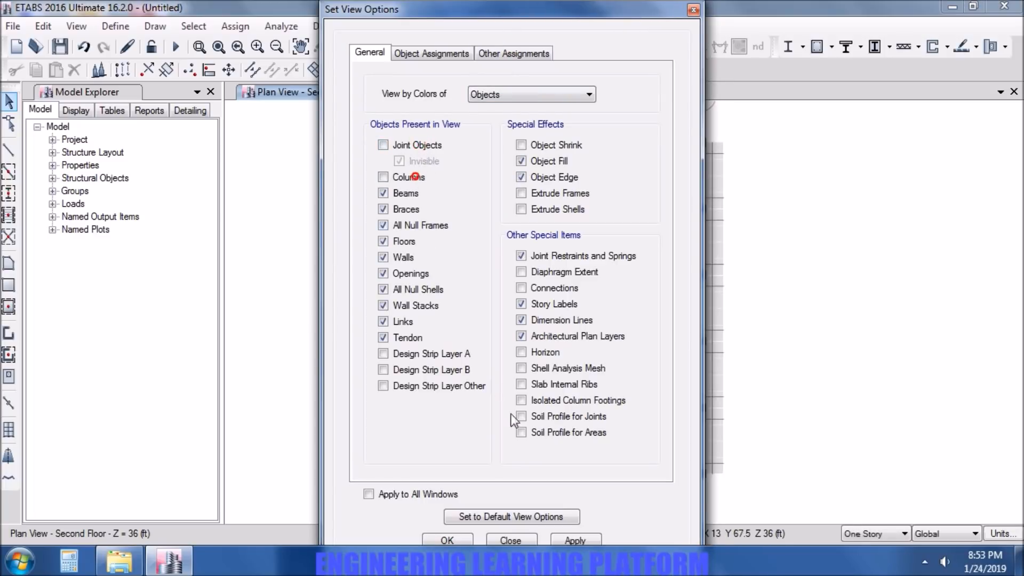
pyautogui.click(581, 540)
pyautogui.click(452, 538)
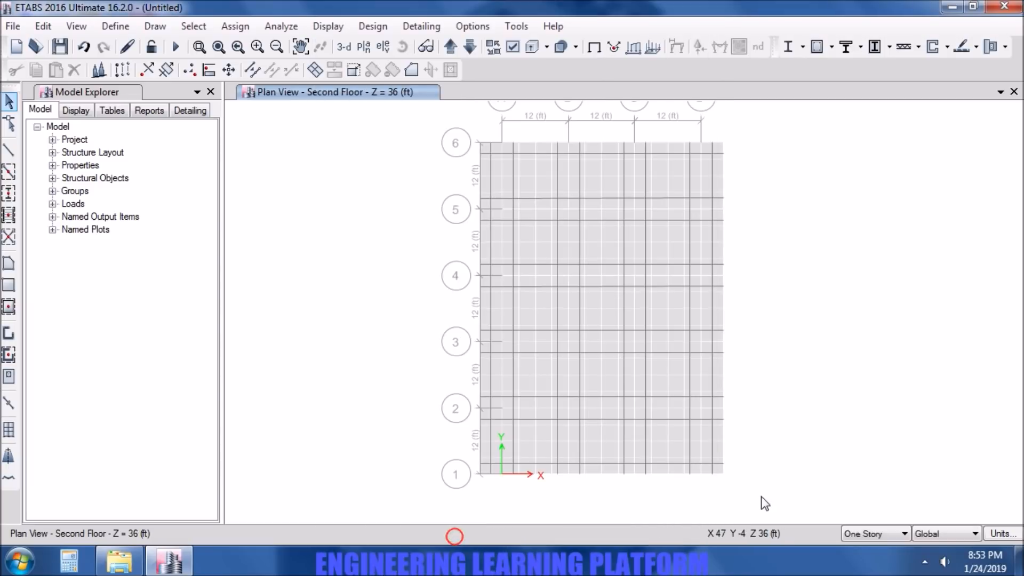
# Divide all floor shells by cookie cutting them at the selected frame lines, with frames extended to the shell edges
pyautogui.moveTo(760, 496); pyautogui.dragTo(428, 118)
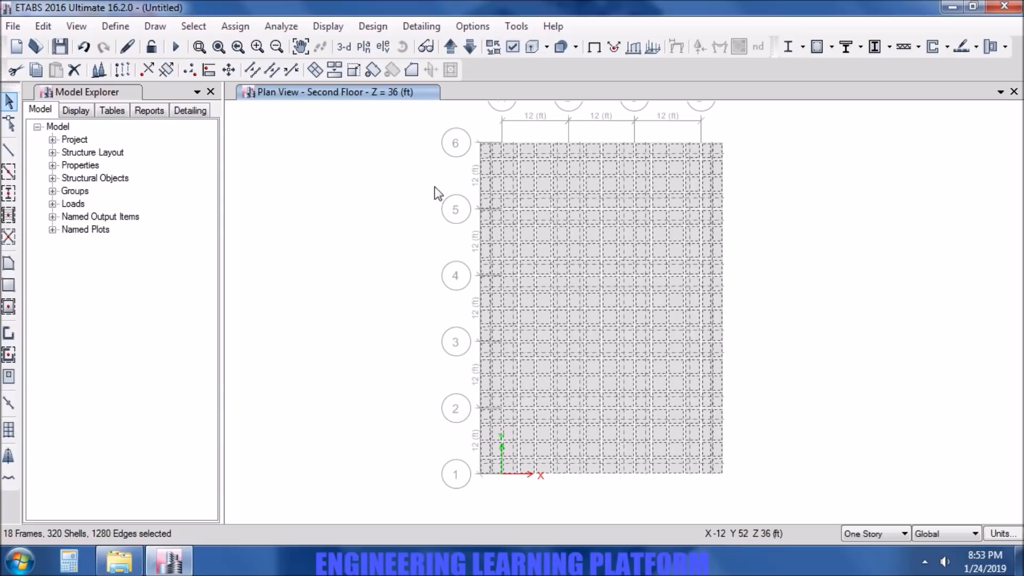
pyautogui.click(43, 26)
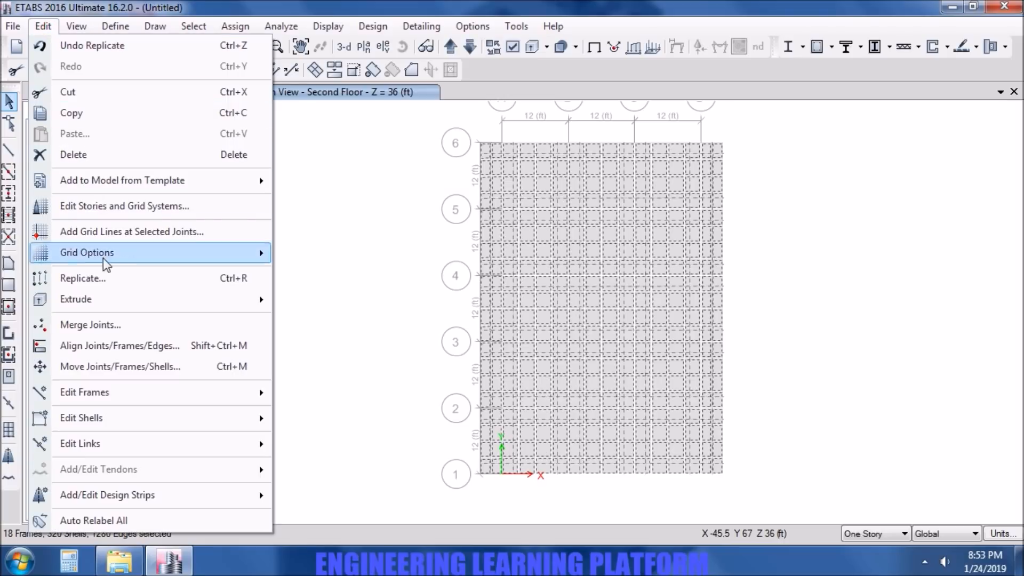
pyautogui.moveTo(140, 421)
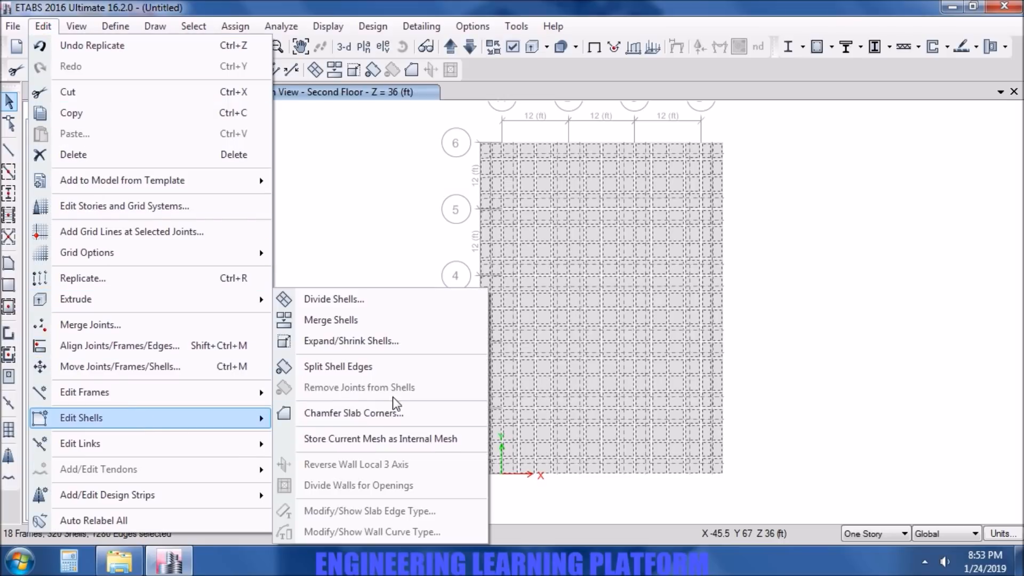
pyautogui.click(336, 299)
pyautogui.click(328, 217)
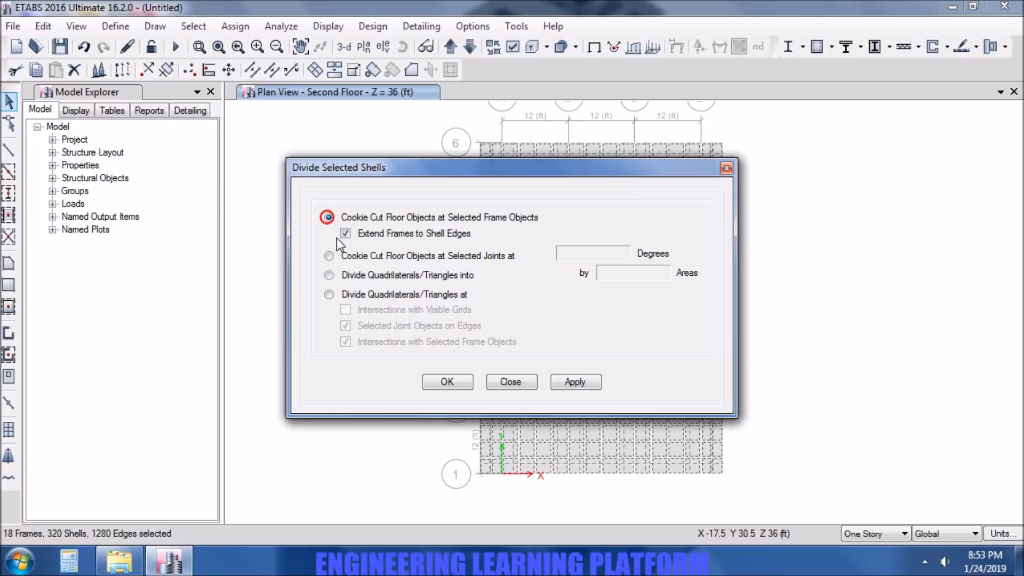
pyautogui.click(576, 383)
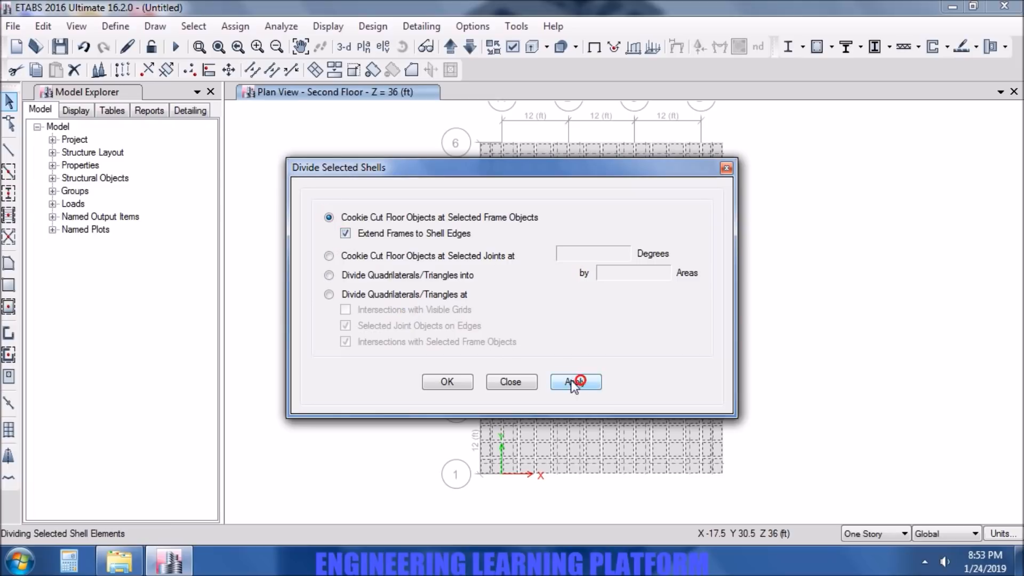
pyautogui.click(447, 381)
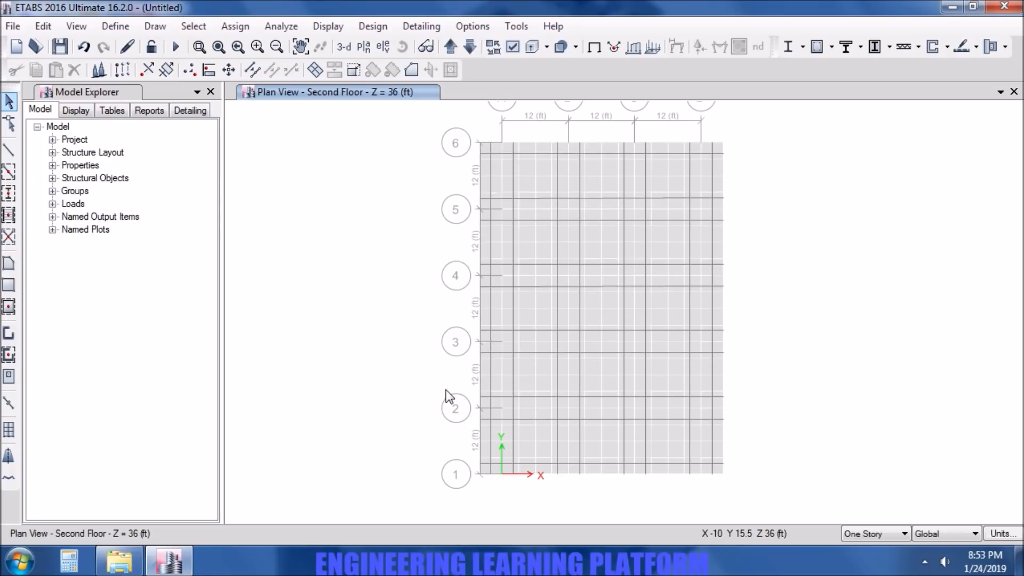
# Select the small slab pieces around every column location from gridline 1 to gridline 6 and delete them
pyautogui.scroll(3, 720, 453)
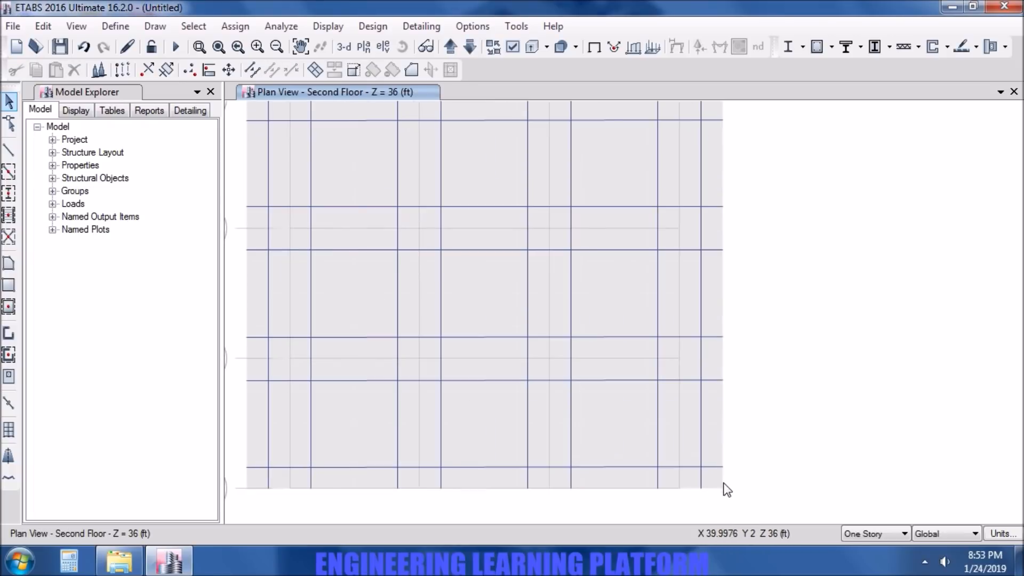
pyautogui.moveTo(722, 482); pyautogui.dragTo(787, 476, button='middle')
pyautogui.moveTo(749, 469); pyautogui.dragTo(724, 440)
pyautogui.moveTo(617, 465); pyautogui.dragTo(596, 442)
pyautogui.moveTo(482, 463); pyautogui.dragTo(465, 442)
pyautogui.moveTo(356, 459); pyautogui.dragTo(331, 448)
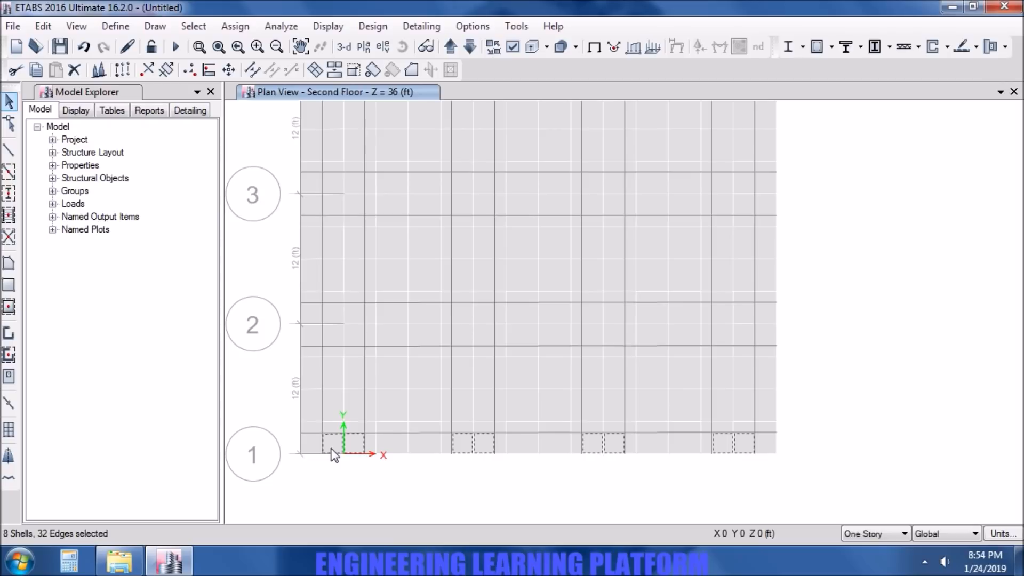
pyautogui.moveTo(358, 335); pyautogui.dragTo(334, 314)
pyautogui.moveTo(486, 333); pyautogui.dragTo(463, 315)
pyautogui.moveTo(613, 334); pyautogui.dragTo(592, 315)
pyautogui.moveTo(743, 334); pyautogui.dragTo(721, 314)
pyautogui.moveTo(832, 306); pyautogui.dragTo(861, 432, button='middle')
pyautogui.moveTo(767, 332); pyautogui.dragTo(753, 314)
pyautogui.moveTo(642, 333); pyautogui.dragTo(623, 314)
pyautogui.moveTo(516, 326); pyautogui.dragTo(493, 315)
pyautogui.moveTo(377, 325); pyautogui.dragTo(368, 316)
pyautogui.moveTo(751, 226); pyautogui.dragTo(763, 318, button='middle')
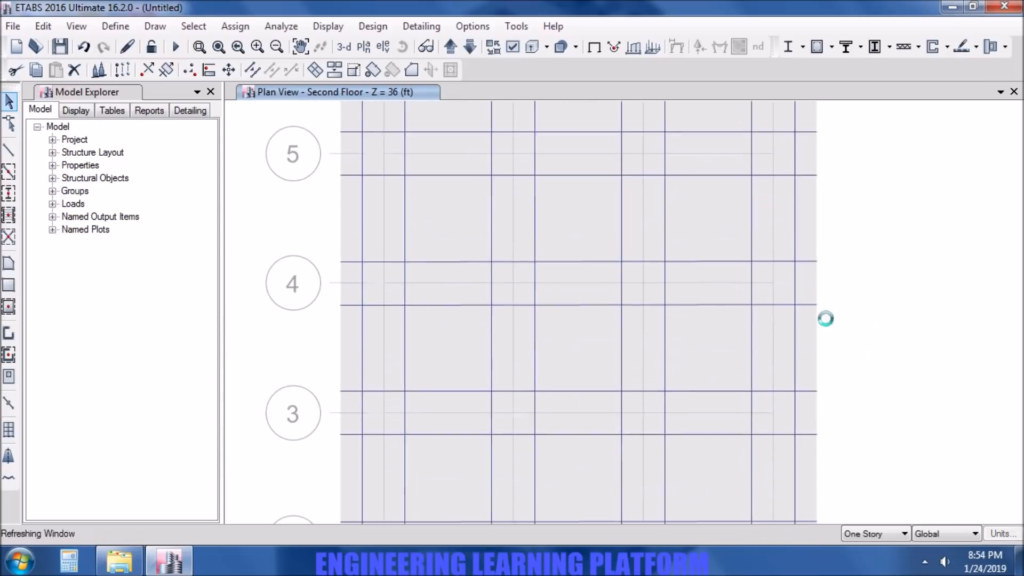
pyautogui.moveTo(788, 292); pyautogui.dragTo(766, 276)
pyautogui.moveTo(656, 291); pyautogui.dragTo(632, 274)
pyautogui.moveTo(522, 293); pyautogui.dragTo(501, 271)
pyautogui.moveTo(390, 291); pyautogui.dragTo(371, 273)
pyautogui.moveTo(597, 259); pyautogui.dragTo(599, 383, button='middle')
pyautogui.moveTo(791, 292); pyautogui.dragTo(766, 275)
pyautogui.moveTo(637, 267); pyautogui.dragTo(653, 289)
pyautogui.moveTo(508, 275); pyautogui.dragTo(506, 273)
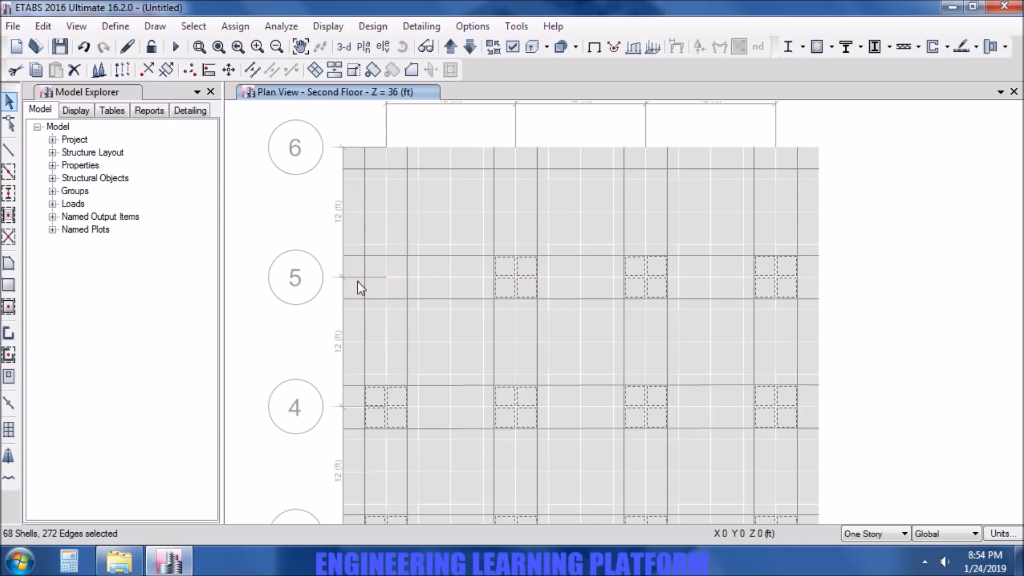
pyautogui.moveTo(381, 268); pyautogui.dragTo(380, 267)
pyautogui.moveTo(793, 159); pyautogui.dragTo(772, 153)
pyautogui.moveTo(651, 158); pyautogui.dragTo(634, 154)
pyautogui.moveTo(523, 160); pyautogui.dragTo(509, 158)
pyautogui.moveTo(389, 160); pyautogui.dragTo(395, 171)
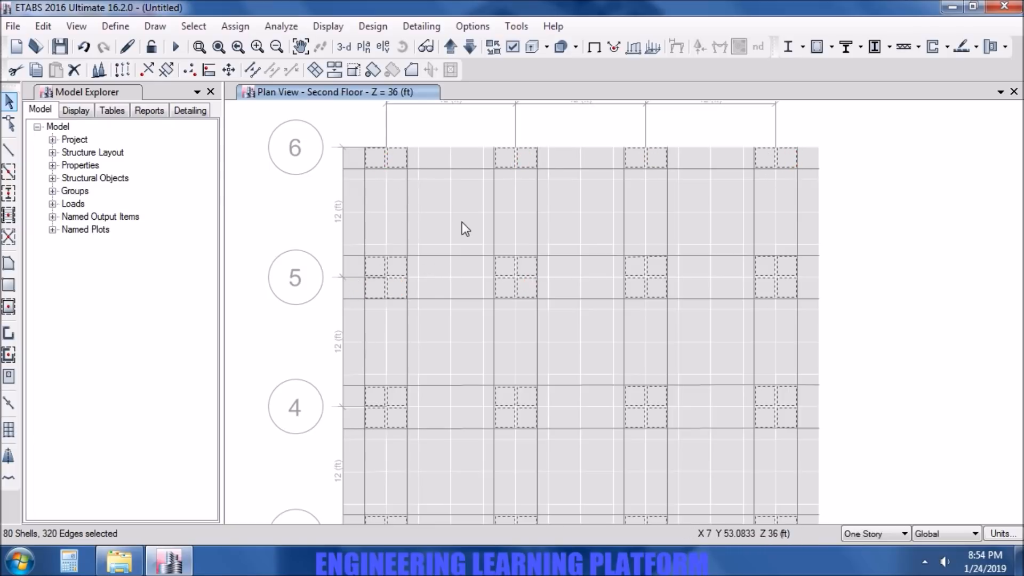
pyautogui.press('Delete')
pyautogui.scroll(-3, 859, 290)
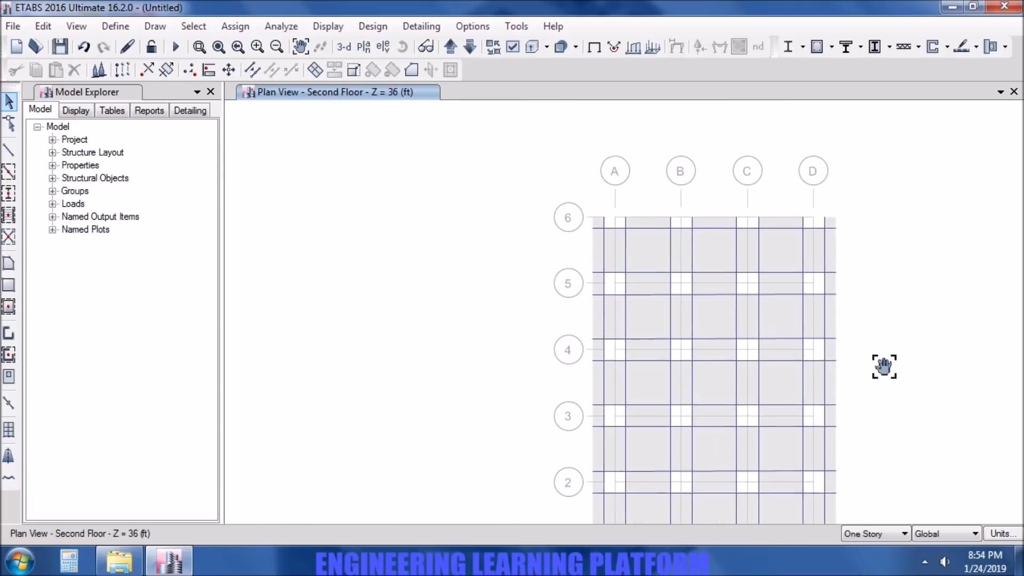
pyautogui.moveTo(882, 361); pyautogui.dragTo(763, 300, button='middle')
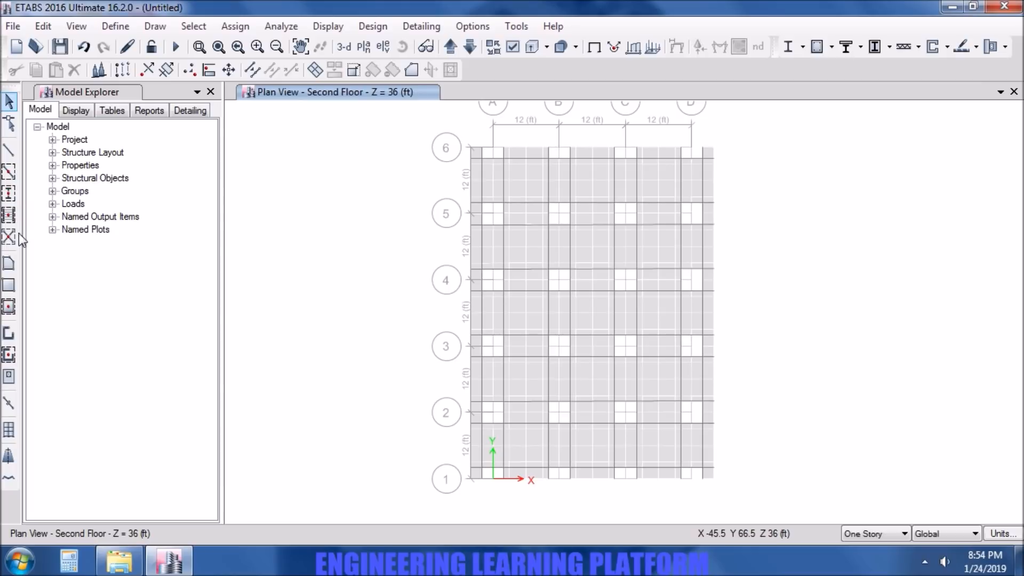
# Draw floor areas with the Drop panel 2" property filling the openings at grid points A-6 and B-6
pyautogui.click(10, 263)
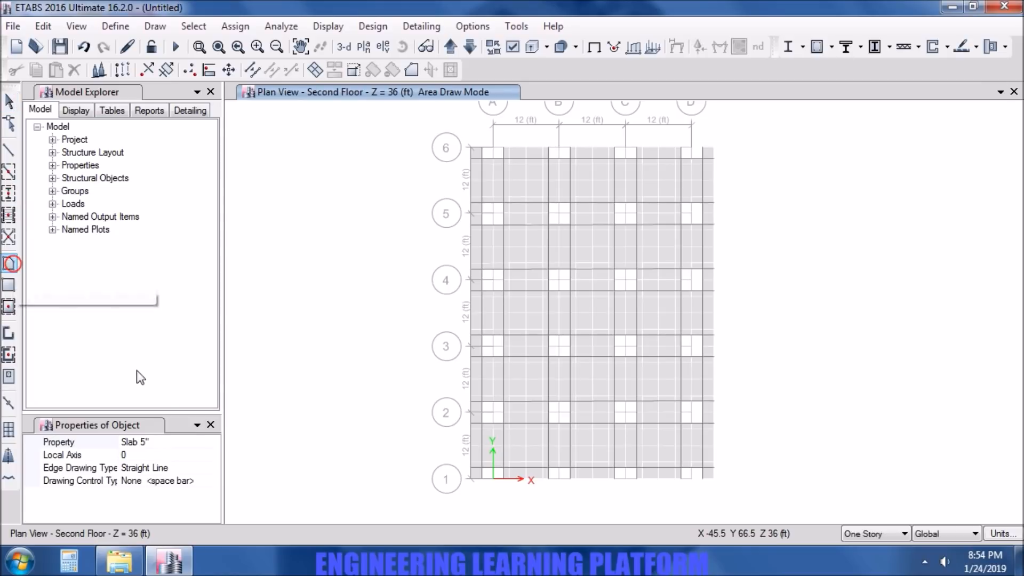
pyautogui.click(213, 442)
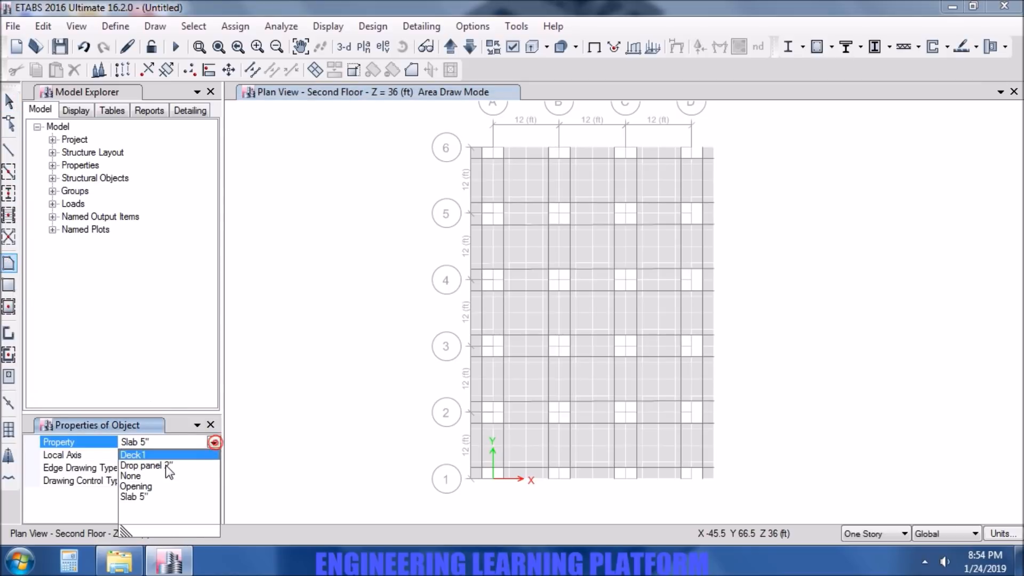
pyautogui.click(141, 465)
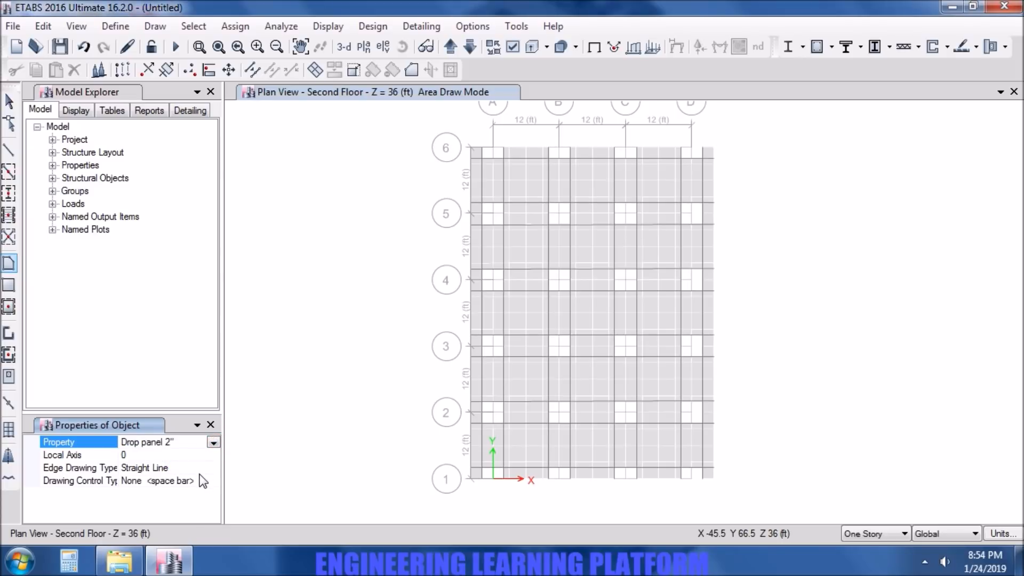
pyautogui.scroll(4, 323, 268)
pyautogui.click(319, 261)
pyautogui.click(402, 261)
pyautogui.click(402, 304)
pyautogui.click(320, 304)
pyautogui.press('Return')
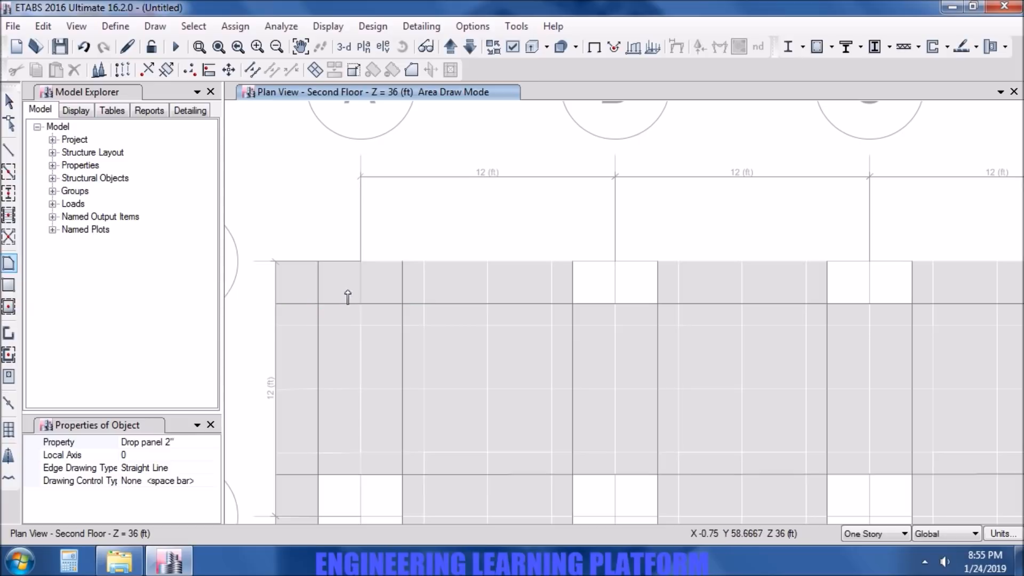
pyautogui.click(572, 261)
pyautogui.click(658, 261)
pyautogui.click(657, 304)
pyautogui.click(574, 304)
pyautogui.press('Return')
# Draw Drop panel 2" floor areas filling the openings at grid points C-6 and D-6
pyautogui.moveTo(759, 279); pyautogui.dragTo(440, 278, button='middle')
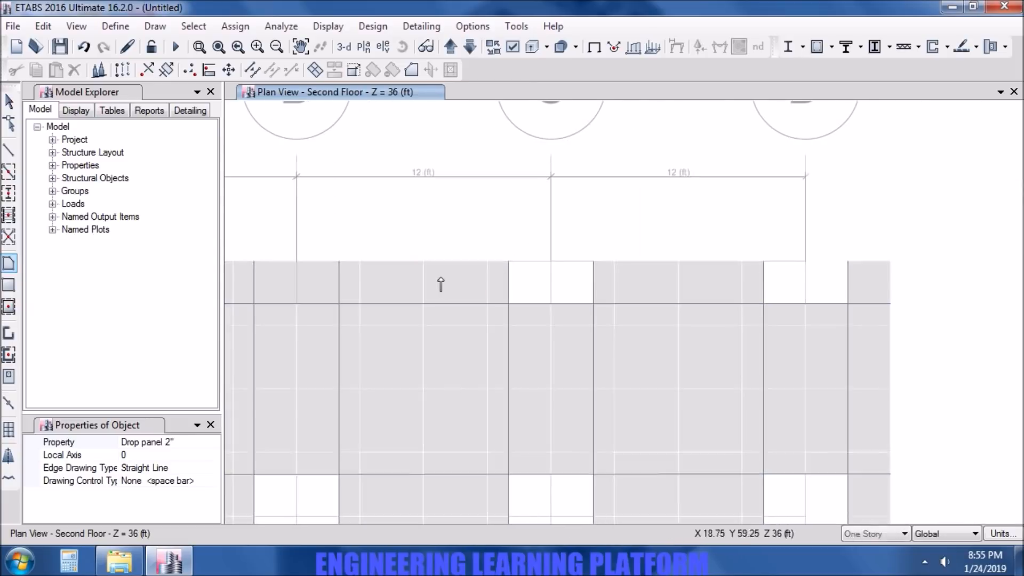
pyautogui.click(508, 261)
pyautogui.click(593, 261)
pyautogui.click(593, 304)
pyautogui.press('Return')
pyautogui.click(762, 262)
pyautogui.click(847, 261)
pyautogui.click(848, 303)
pyautogui.click(763, 304)
pyautogui.press('Return')
# Draw Drop panel 2" floor areas in the edge openings at grid points A-1 and B-1
pyautogui.scroll(-3, 648, 160)
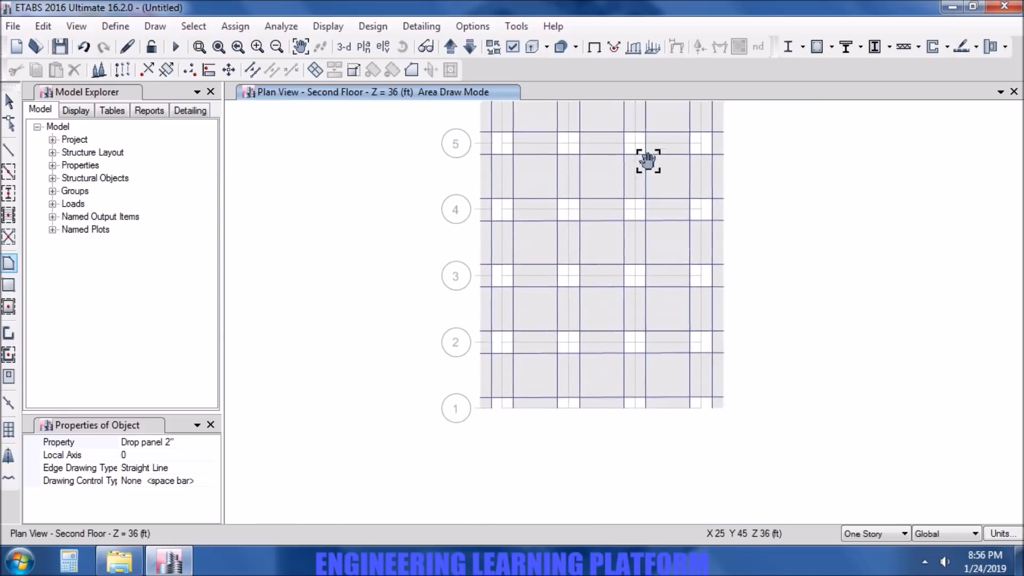
pyautogui.scroll(4, 500, 391)
pyautogui.click(418, 355)
pyautogui.click(503, 314)
pyautogui.click(503, 355)
pyautogui.press('Return')
pyautogui.click(672, 314)
pyautogui.click(758, 314)
pyautogui.click(757, 355)
pyautogui.press('Return')
# Draw Drop panel 2" floor areas in the edge openings at grid points C-1 and D-1
pyautogui.moveTo(963, 408); pyautogui.dragTo(619, 447, button='middle')
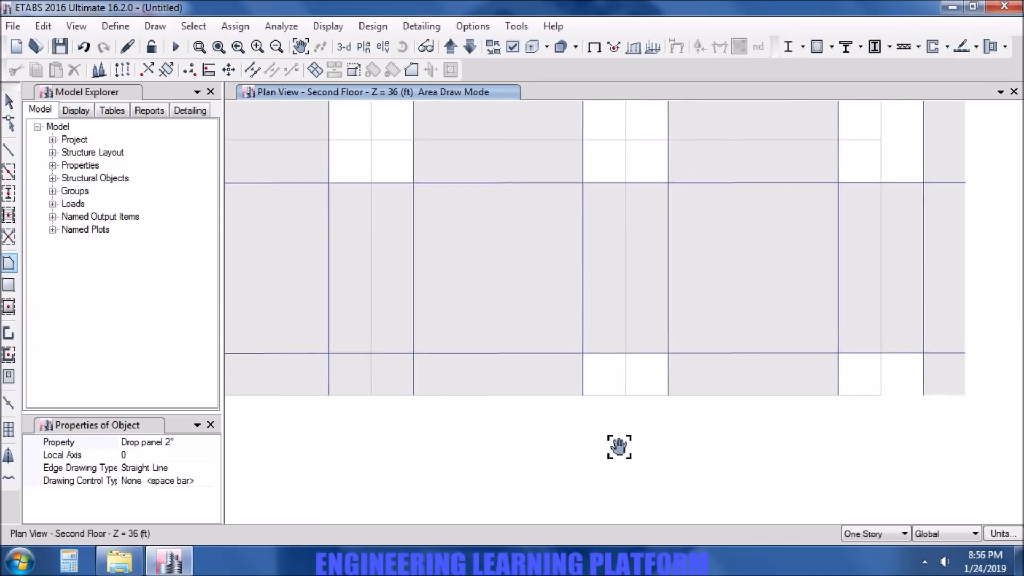
pyautogui.click(582, 394)
pyautogui.click(667, 353)
pyautogui.click(667, 394)
pyautogui.press('Return')
pyautogui.click(836, 395)
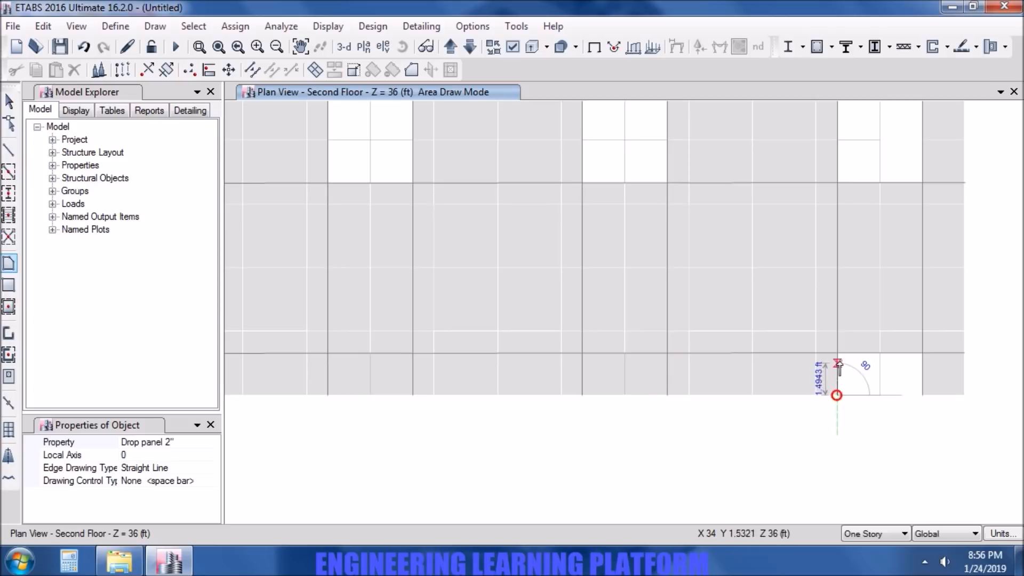
pyautogui.click(837, 353)
pyautogui.click(923, 352)
pyautogui.click(922, 395)
pyautogui.press('Return')
# Draw a Drop panel 2" floor area filling the square opening at grid point A-5
pyautogui.scroll(-3, 544, 328)
pyautogui.moveTo(544, 328); pyautogui.dragTo(644, 501, button='middle')
pyautogui.moveTo(511, 243); pyautogui.dragTo(534, 464, button='middle')
pyautogui.moveTo(482, 304); pyautogui.dragTo(485, 354, button='middle')
pyautogui.click(429, 310)
pyautogui.click(429, 267)
pyautogui.click(472, 267)
pyautogui.click(473, 310)
pyautogui.press('Return')
pyautogui.press('Escape')
# Divide the drop panel at grid point A-5 into 2 by 2 areas
pyautogui.click(457, 302)
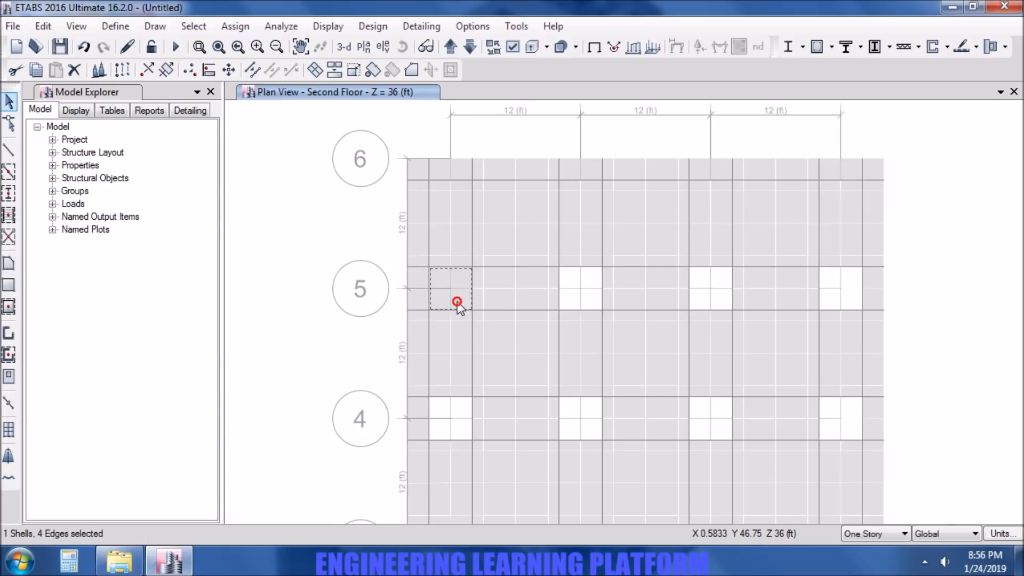
pyautogui.click(35, 32)
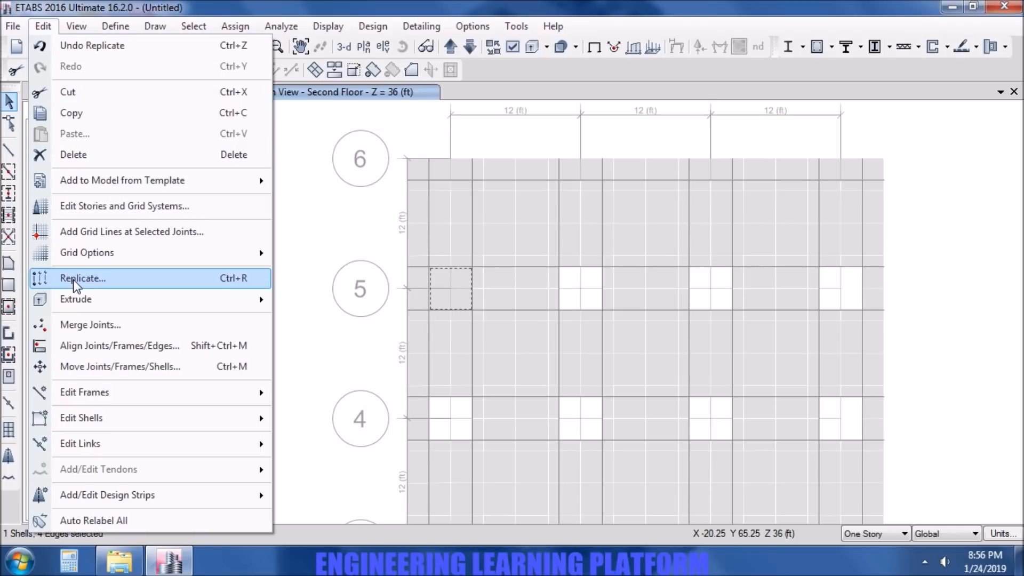
pyautogui.moveTo(146, 419)
pyautogui.click(341, 300)
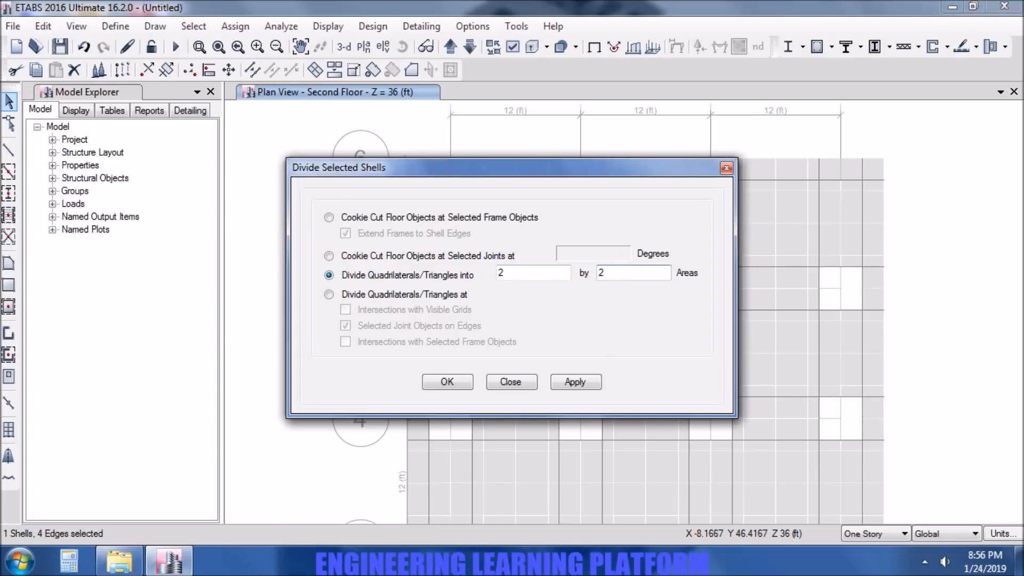
pyautogui.click(450, 382)
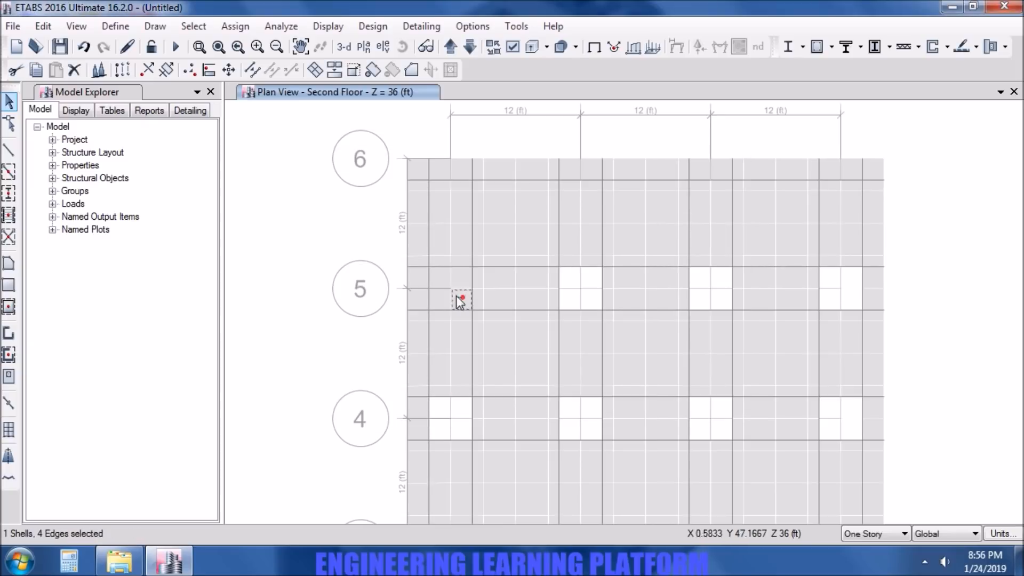
# Replicate the four drop panel pieces at A-5 linearly with dx 0, dy -12 ft and number 4
pyautogui.click(43, 26)
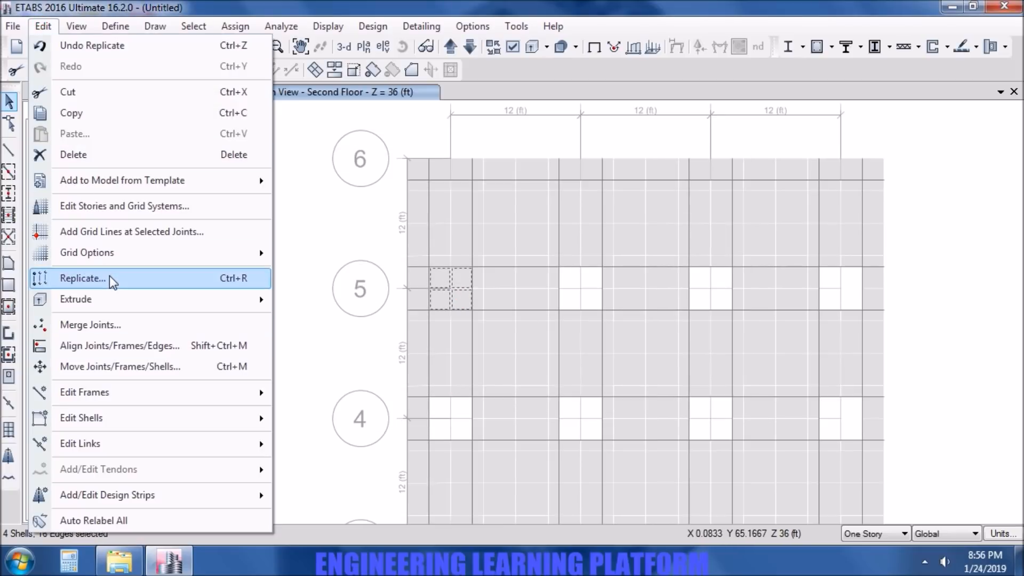
pyautogui.click(110, 277)
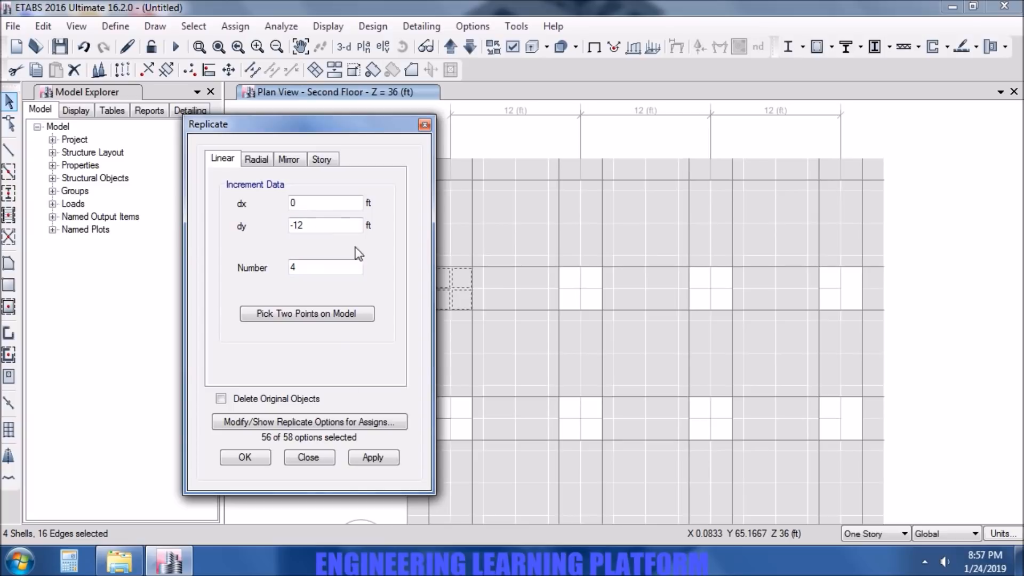
pyautogui.click(381, 462)
pyautogui.click(248, 456)
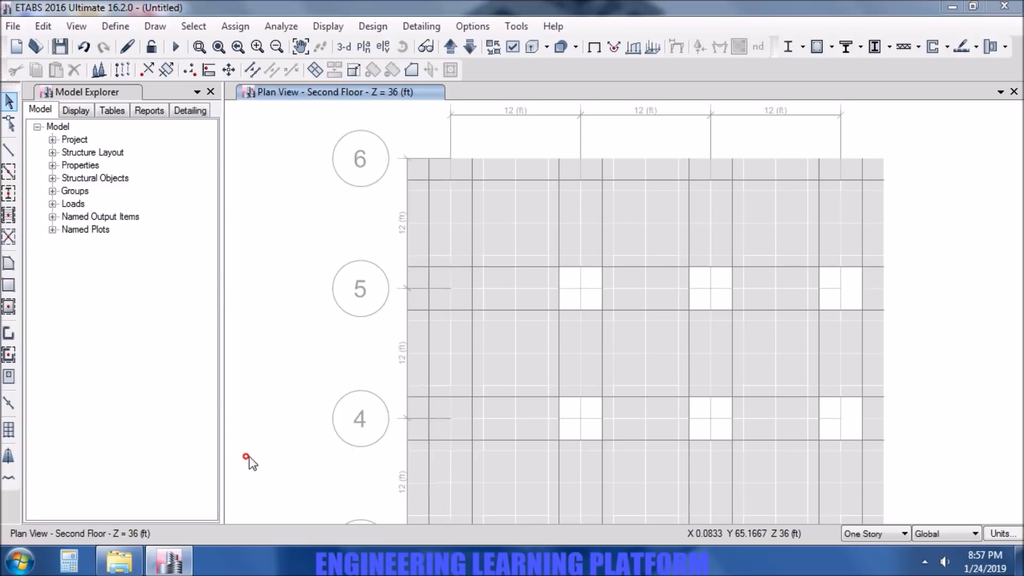
# Delete the drop panel pieces that overhang the slab edge below grid point A-1
pyautogui.scroll(-3, 335, 478)
pyautogui.moveTo(347, 485); pyautogui.dragTo(343, 274, button='middle')
pyautogui.scroll(5, 381, 442)
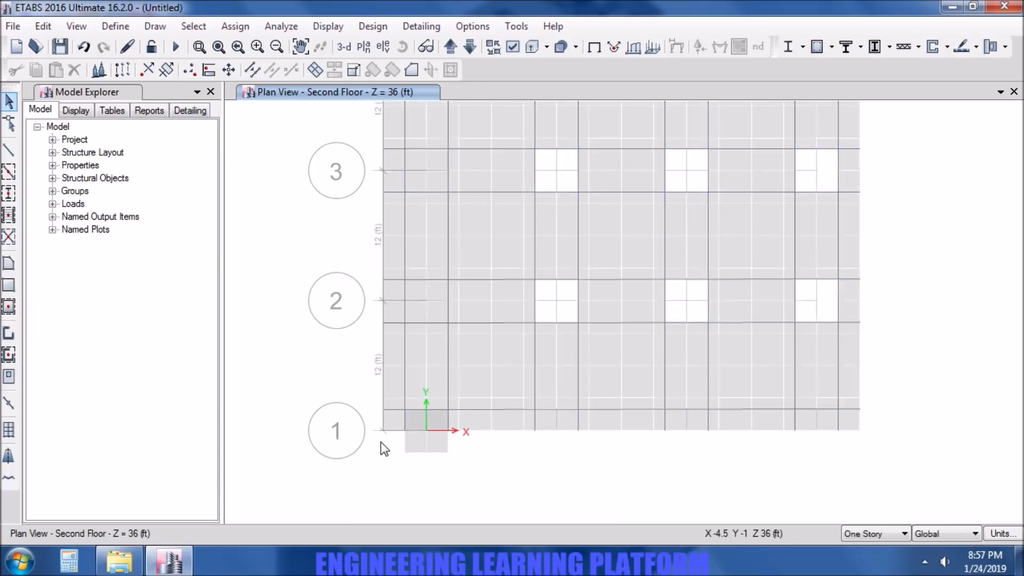
pyautogui.click(489, 443)
pyautogui.click(441, 445)
pyautogui.press('Delete')
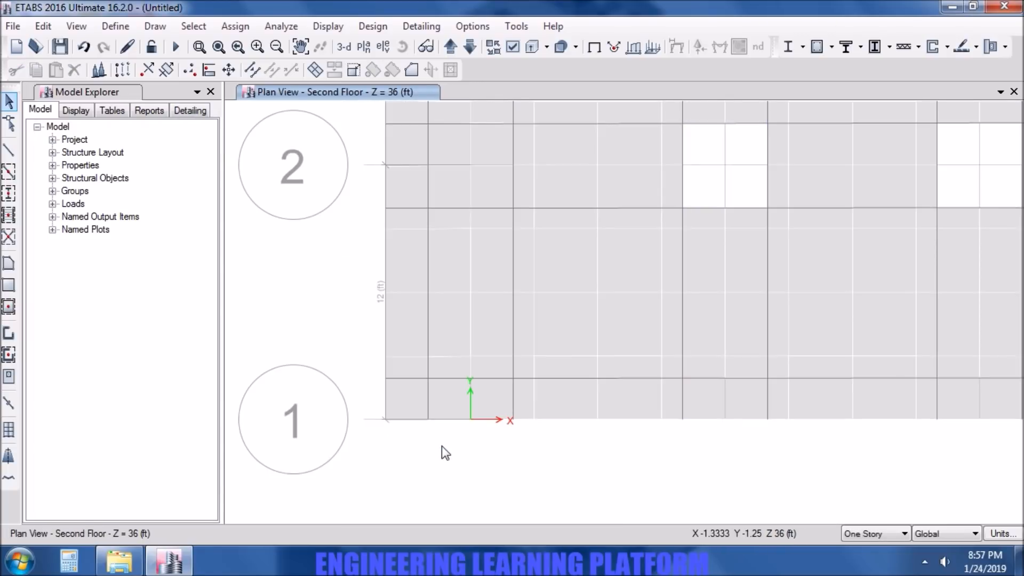
# Replicate the four drop panel pieces at grid point A-5 linearly with dx 12 ft, dy 0 and number 3
pyautogui.scroll(-3, 497, 325)
pyautogui.moveTo(527, 262); pyautogui.dragTo(526, 502, button='middle')
pyautogui.scroll(-3, 552, 276)
pyautogui.moveTo(522, 227); pyautogui.dragTo(512, 290, button='middle')
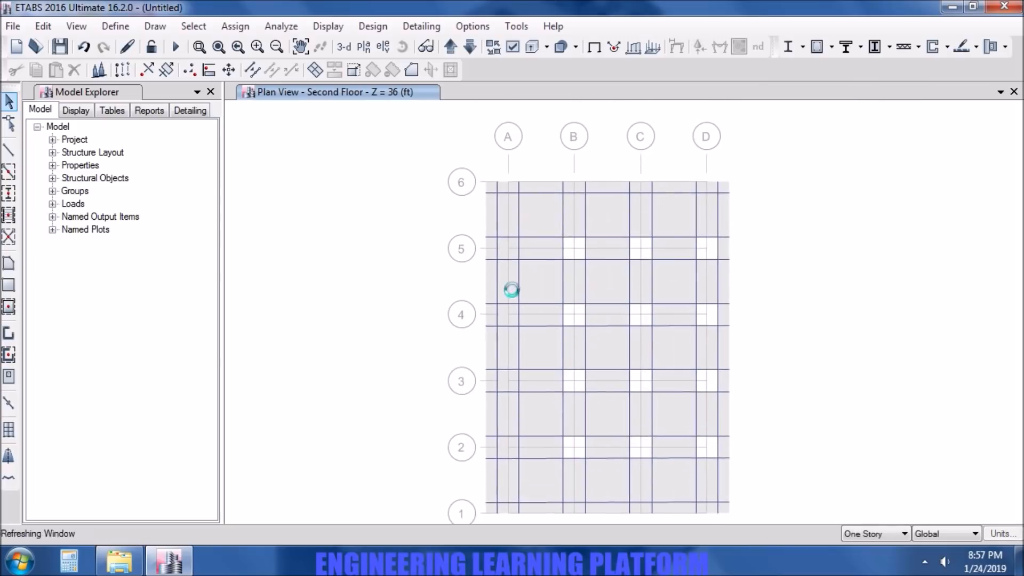
pyautogui.scroll(3, 496, 267)
pyautogui.click(482, 264)
pyautogui.moveTo(483, 264); pyautogui.dragTo(465, 247)
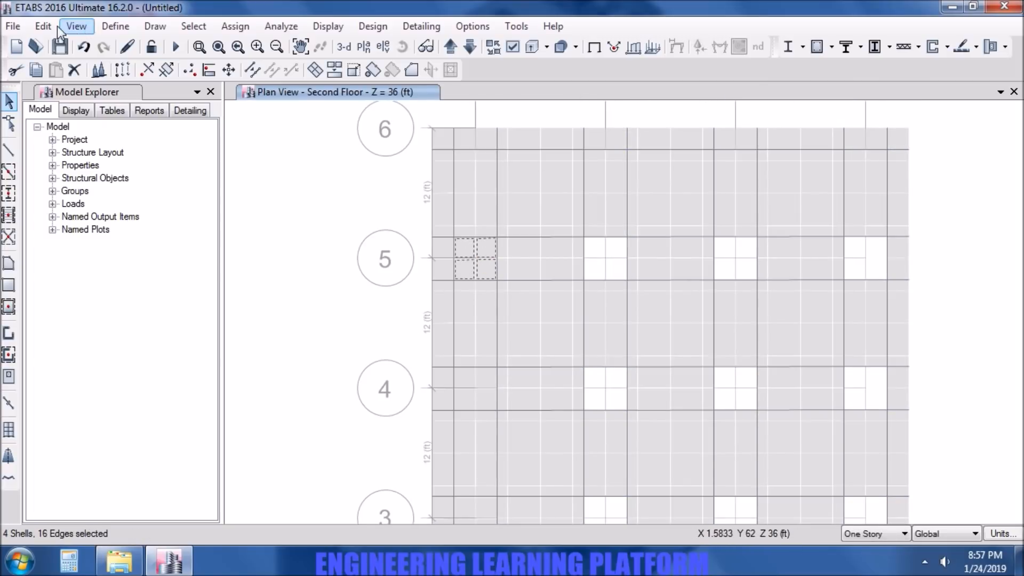
pyautogui.click(45, 27)
pyautogui.click(109, 288)
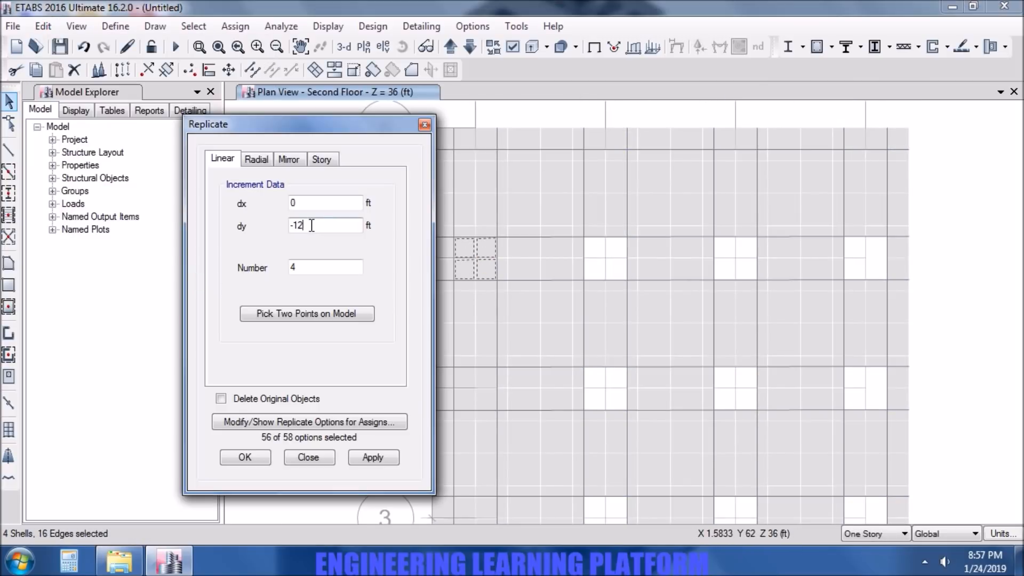
pyautogui.doubleClick(304, 202)
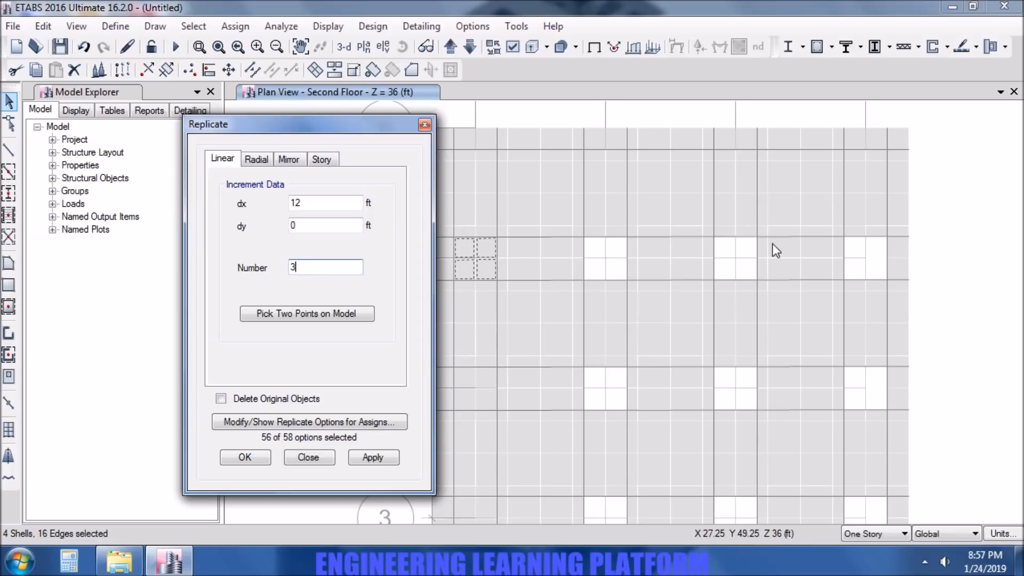
pyautogui.click(373, 457)
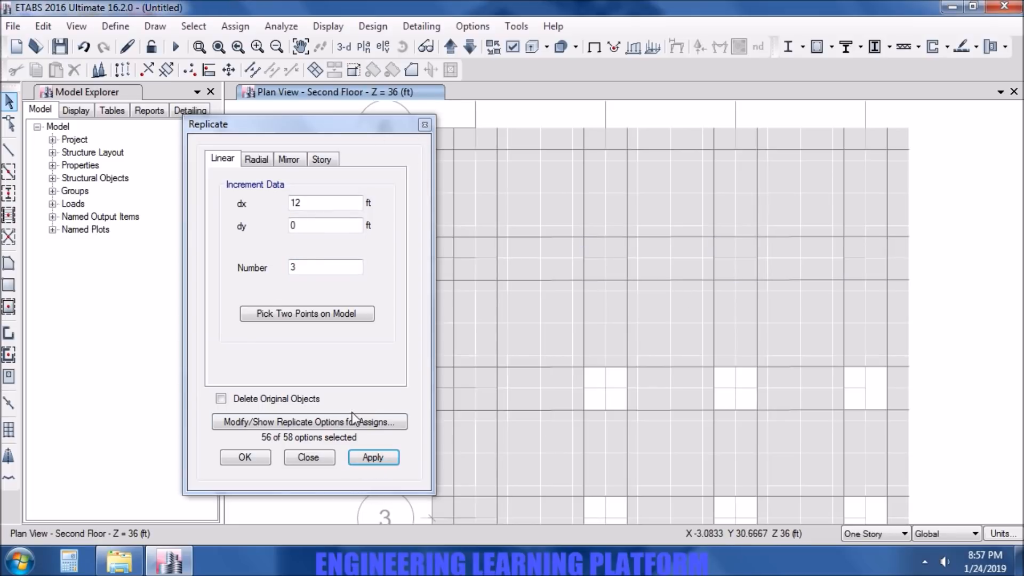
pyautogui.click(246, 457)
# Replicate the drop panel pieces at B-5, C-5 and D-5 linearly with dx 0, dy -12 ft and number 3
pyautogui.click(616, 268)
pyautogui.click(869, 269)
pyautogui.click(46, 26)
pyautogui.click(117, 273)
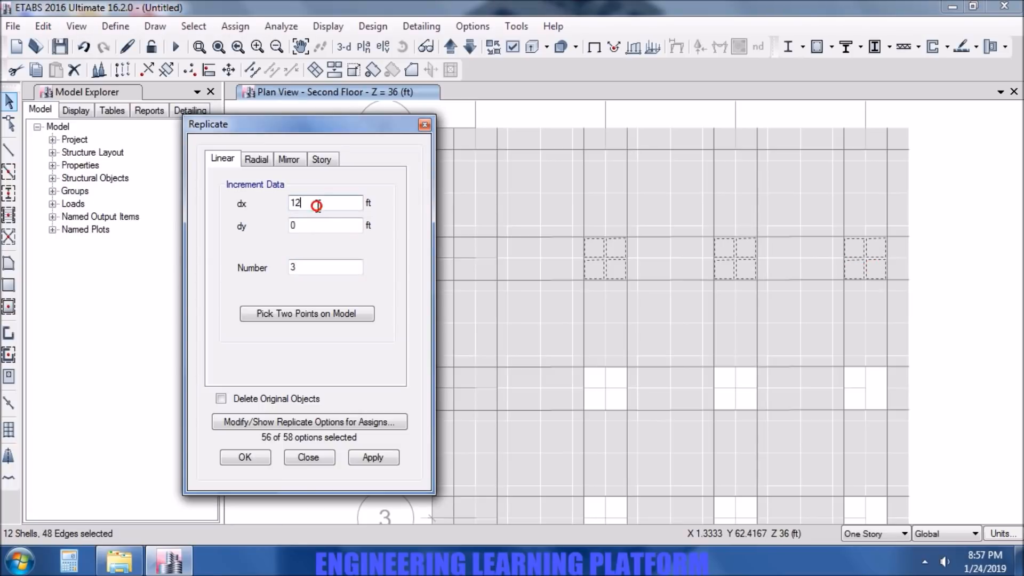
pyautogui.click(390, 459)
pyautogui.doubleClick(327, 230)
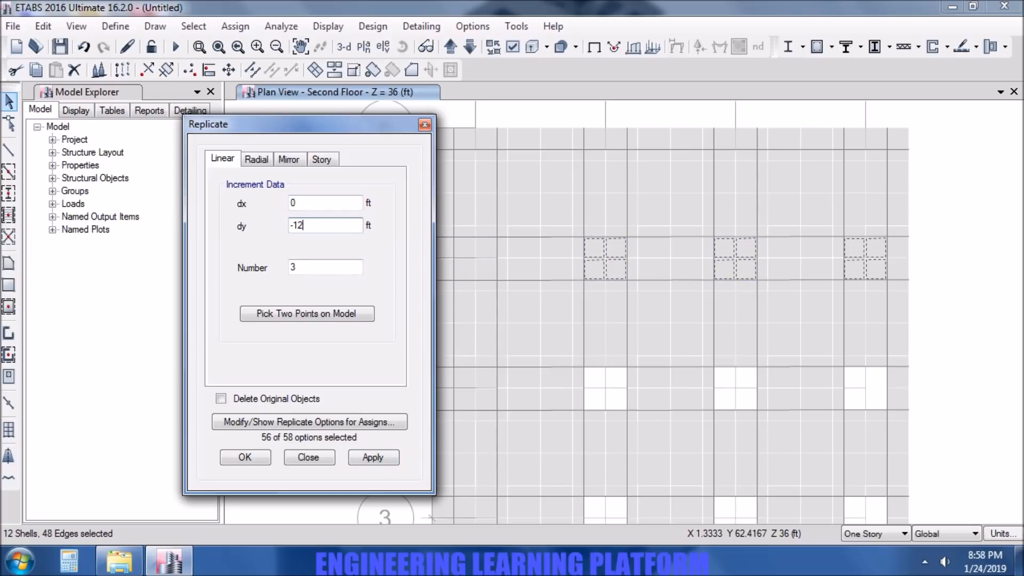
pyautogui.click(376, 458)
pyautogui.click(377, 456)
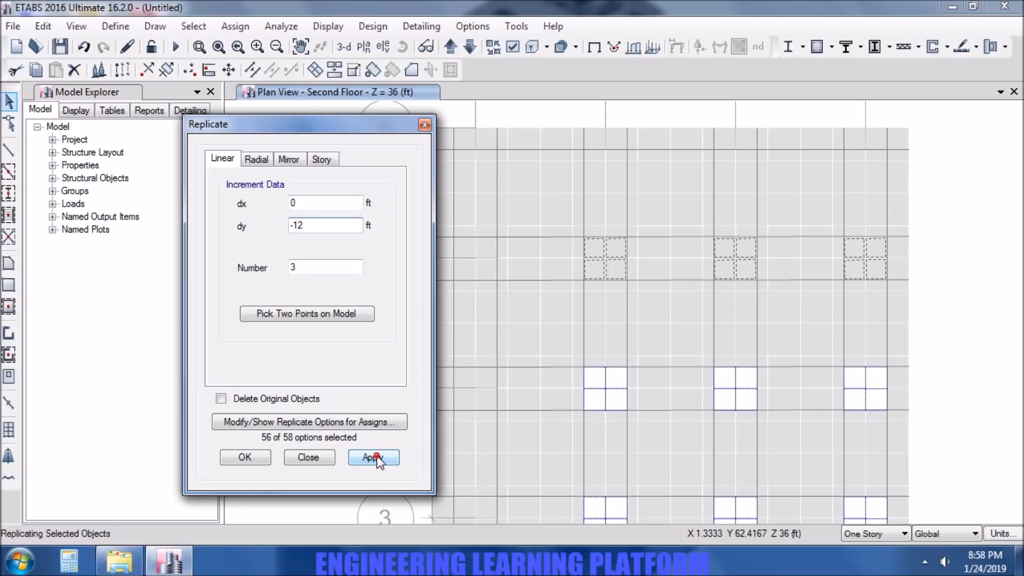
pyautogui.click(267, 457)
pyautogui.moveTo(651, 437); pyautogui.dragTo(510, 158, button='middle')
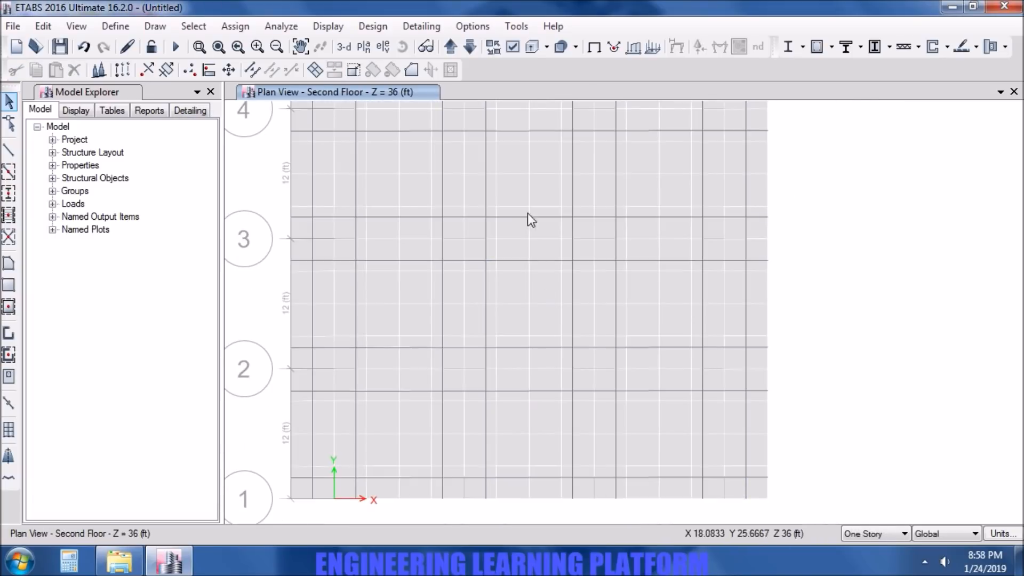
# Set the plan view to color objects by Section Properties and show the whole floor
pyautogui.click(520, 47)
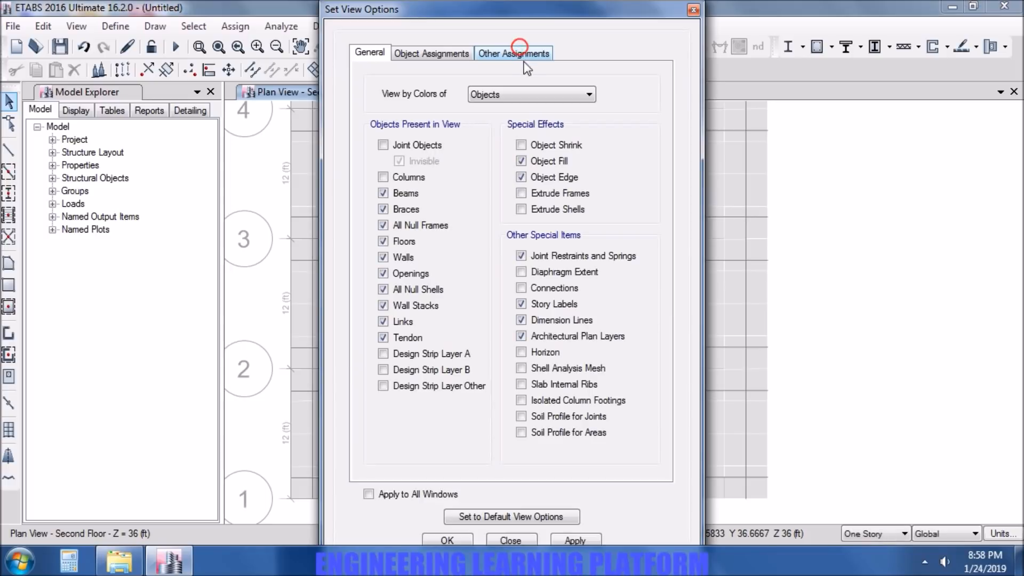
pyautogui.click(491, 94)
pyautogui.click(491, 117)
pyautogui.click(581, 540)
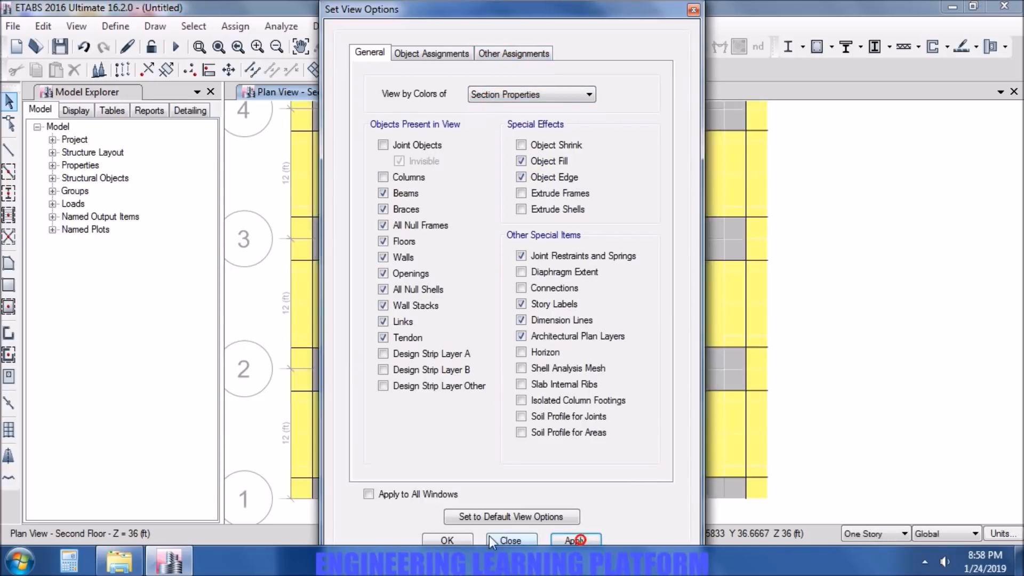
pyautogui.click(454, 539)
pyautogui.scroll(-5, 788, 383)
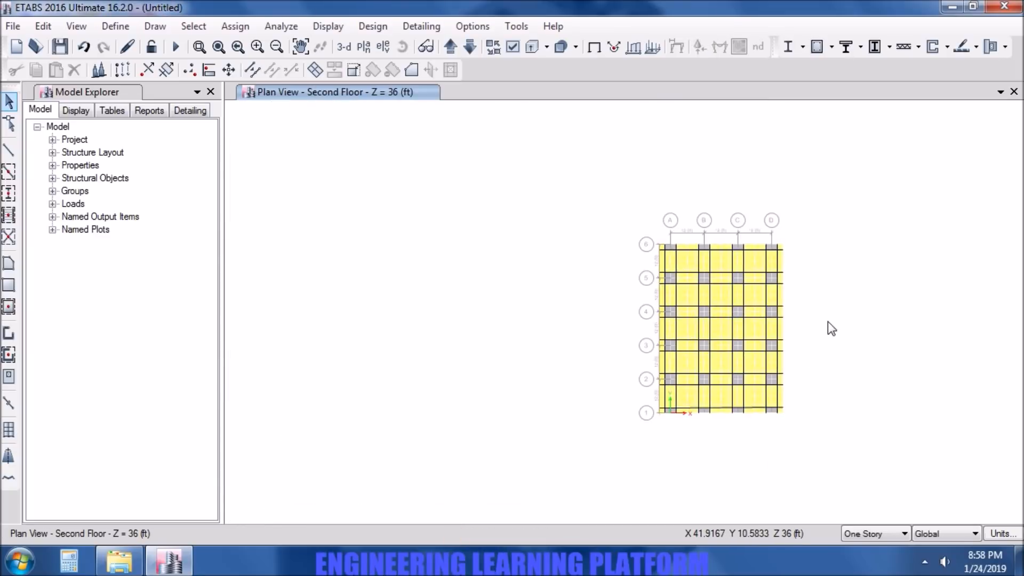
pyautogui.moveTo(827, 320); pyautogui.dragTo(655, 339, button='middle')
pyautogui.scroll(2, 654, 340)
pyautogui.moveTo(603, 386); pyautogui.dragTo(626, 329, button='middle')
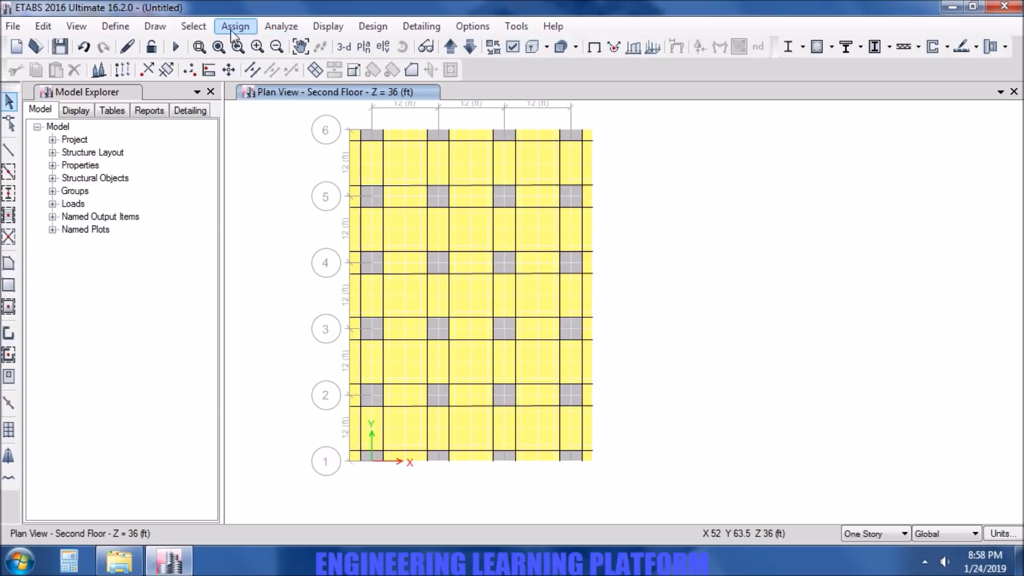
# Select all frame lines with the property None on the Second Floor plan and delete them
pyautogui.click(193, 26)
pyautogui.moveTo(328, 46)
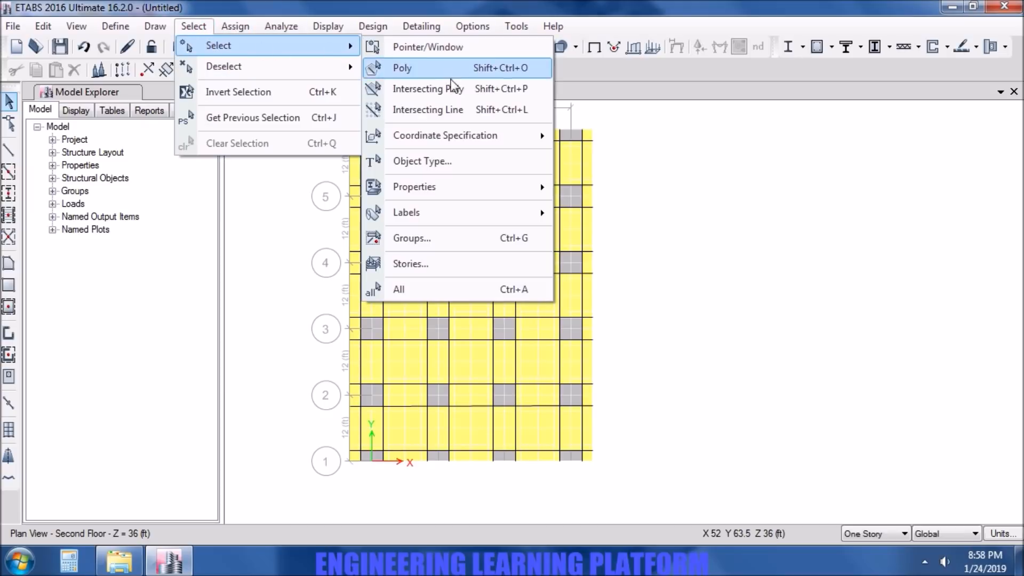
pyautogui.moveTo(453, 185)
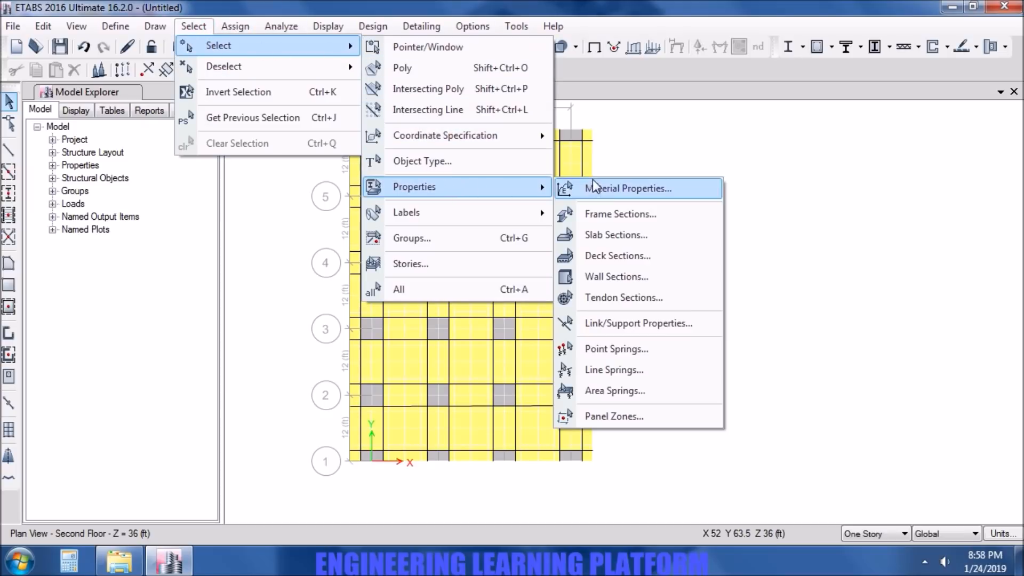
pyautogui.click(616, 215)
pyautogui.click(438, 207)
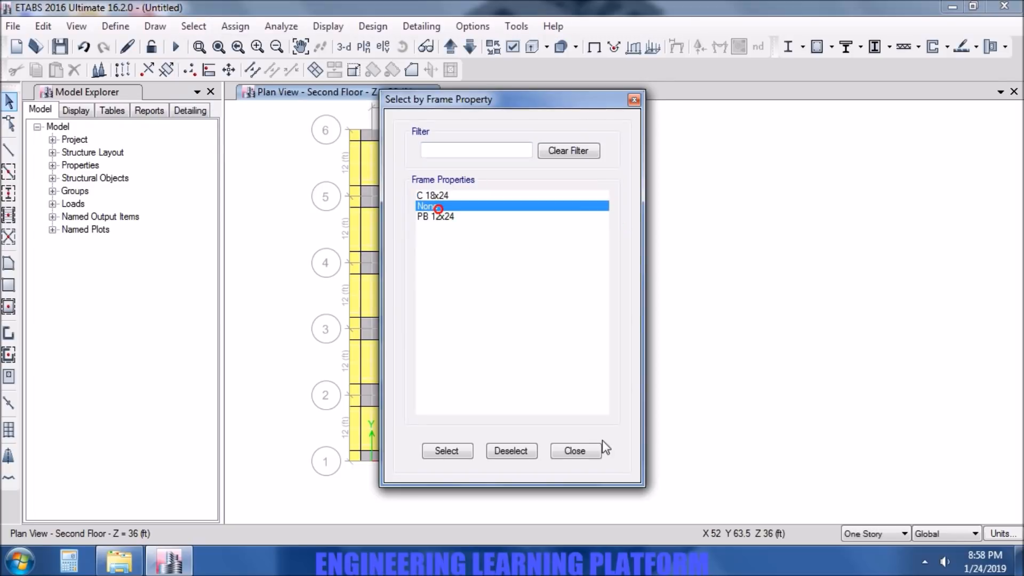
pyautogui.click(461, 451)
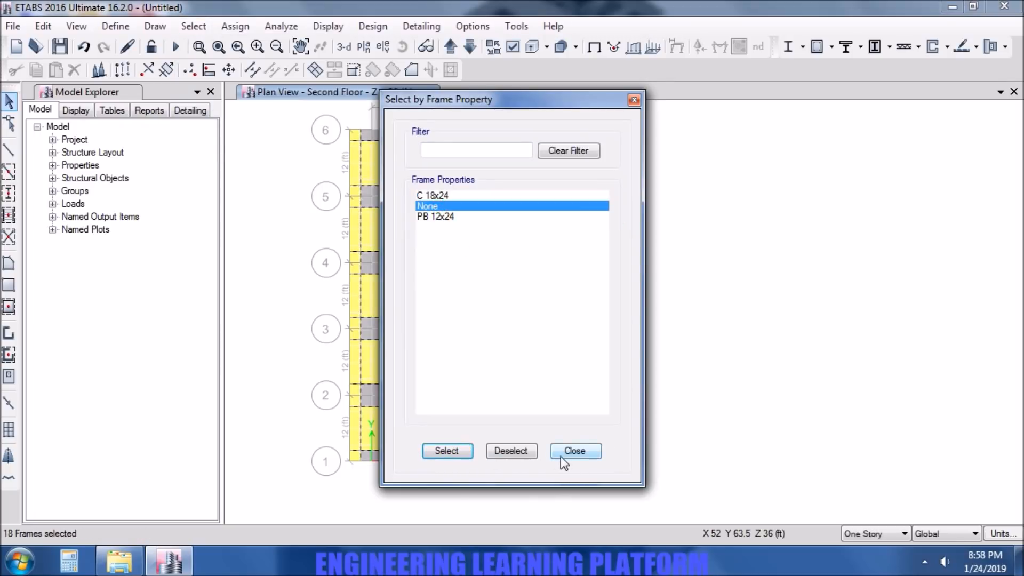
pyautogui.click(574, 451)
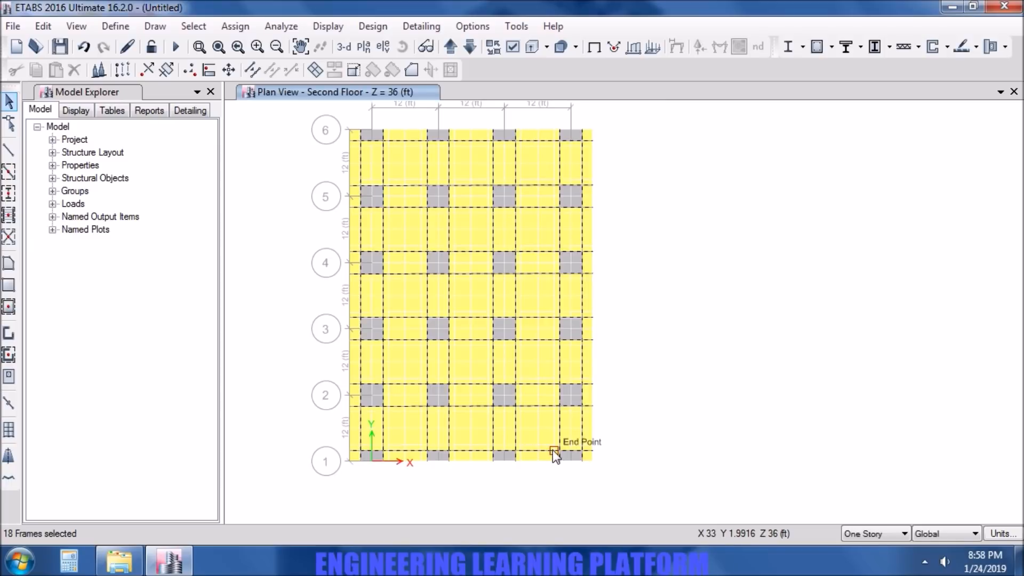
pyautogui.scroll(2, 552, 449)
pyautogui.keyDown('ctrl'); pyautogui.click(549, 450); pyautogui.keyUp('ctrl')
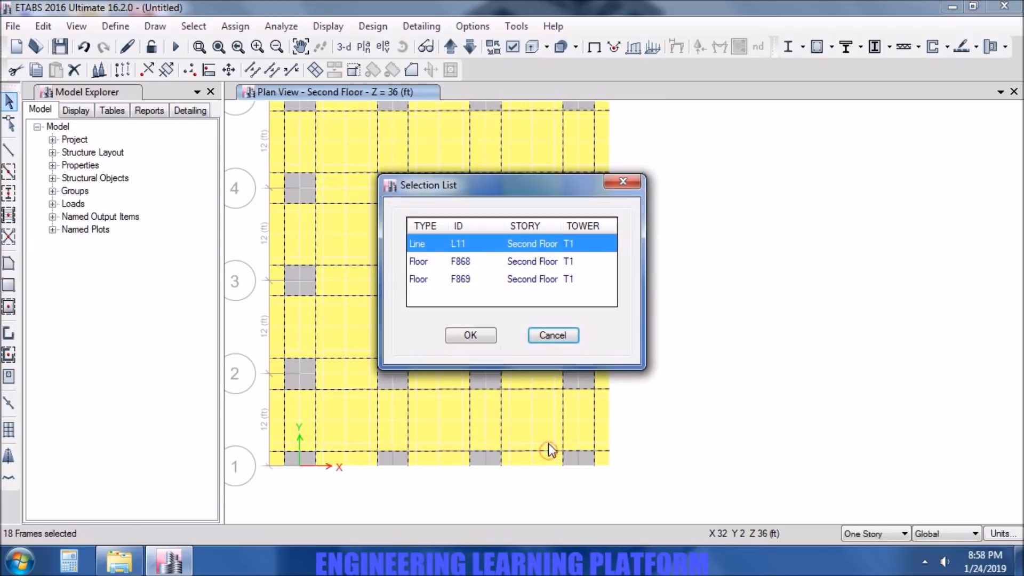
pyautogui.click(552, 338)
pyautogui.keyDown('ctrl'); pyautogui.click(546, 450); pyautogui.keyUp('ctrl')
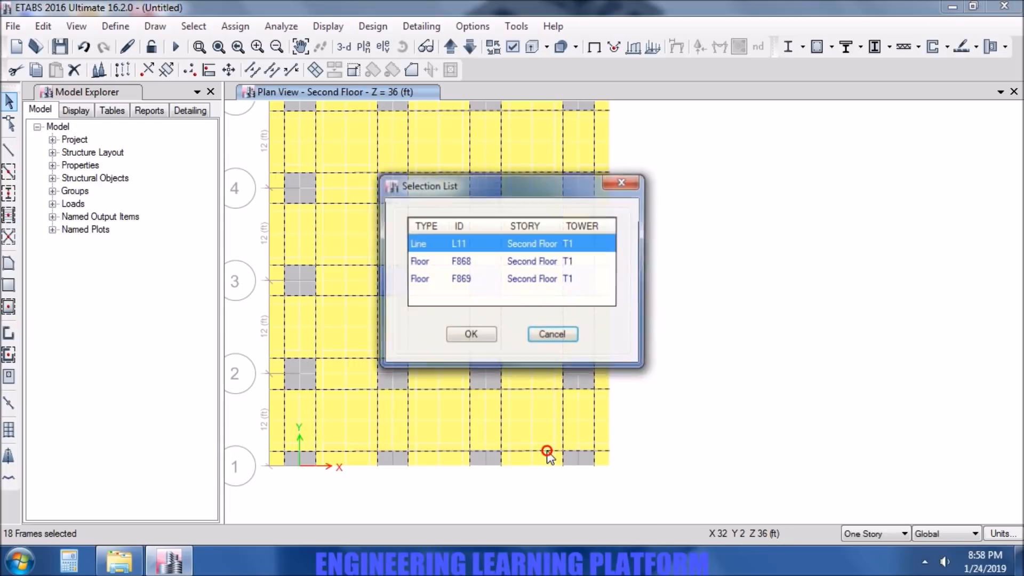
pyautogui.click(564, 339)
pyautogui.scroll(3, 571, 418)
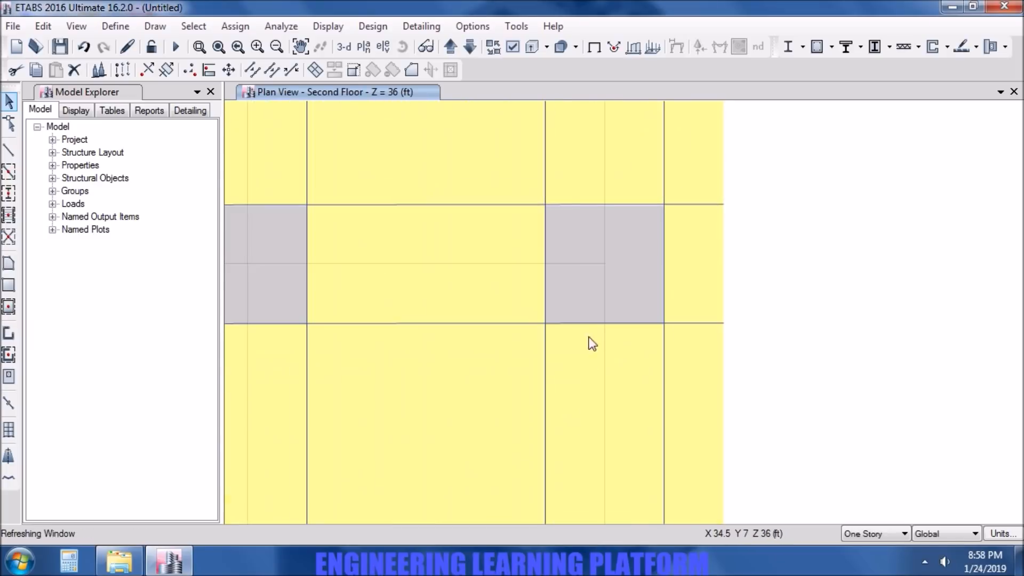
pyautogui.keyDown('ctrl'); pyautogui.click(532, 324); pyautogui.keyUp('ctrl')
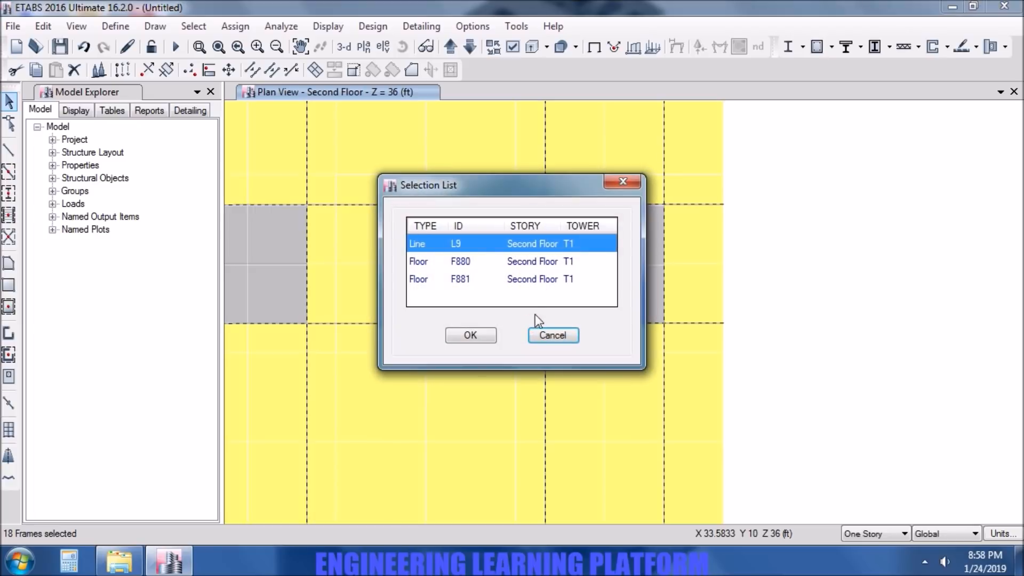
pyautogui.click(473, 248)
pyautogui.click(477, 332)
pyautogui.keyDown('ctrl'); pyautogui.click(495, 323); pyautogui.keyUp('ctrl')
pyautogui.click(480, 336)
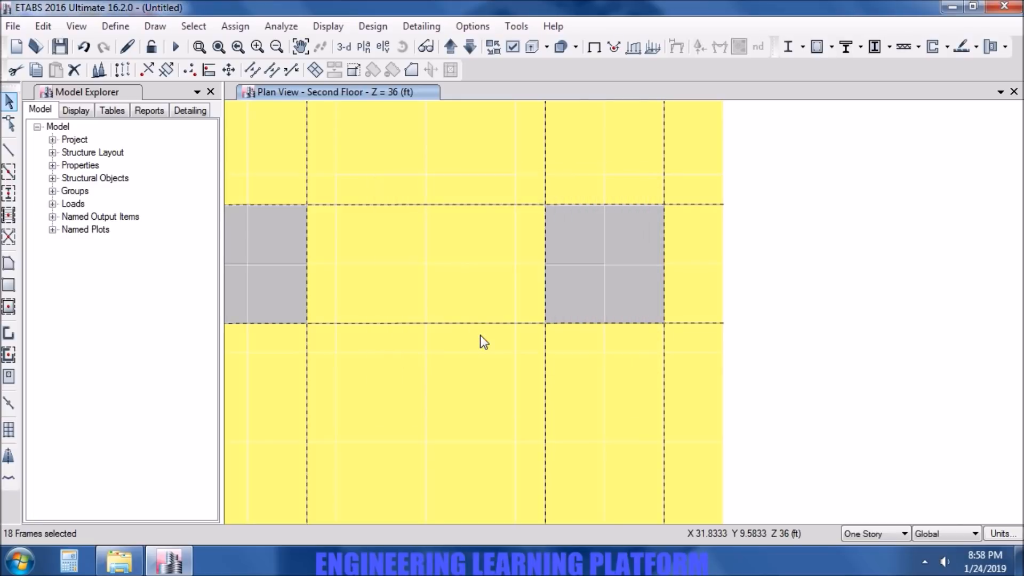
pyautogui.press('Delete')
pyautogui.scroll(-5, 472, 335)
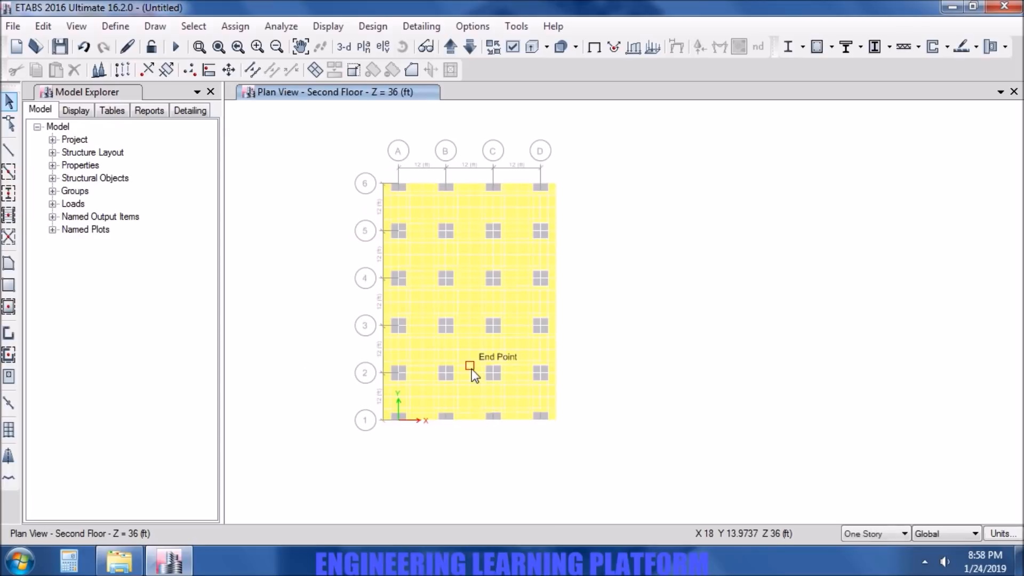
# Change the display color of the Slab 5" property to light violet-blue (RGB 128, 128, 255) and refresh the plan view
pyautogui.click(513, 48)
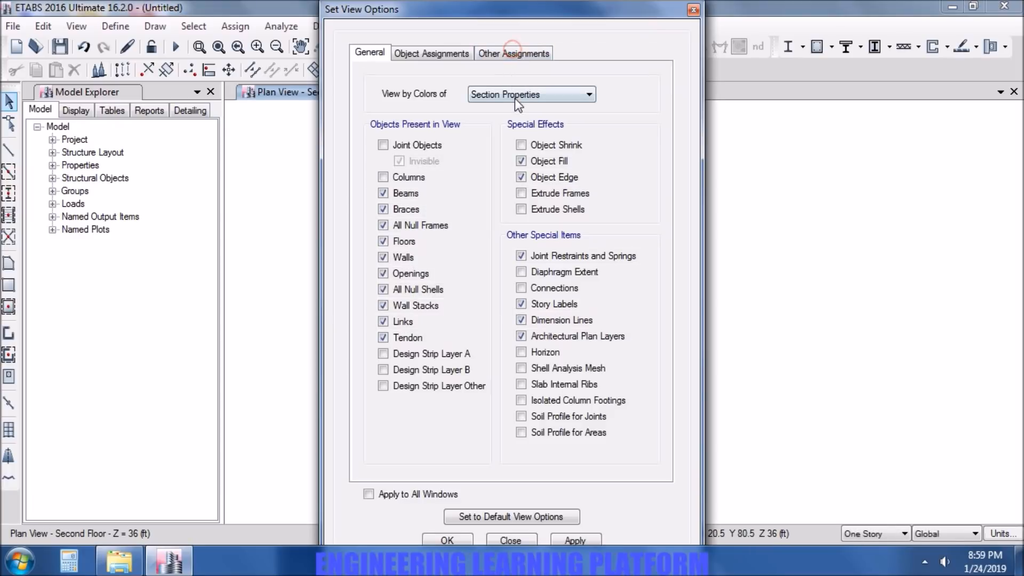
pyautogui.click(449, 539)
pyautogui.click(114, 30)
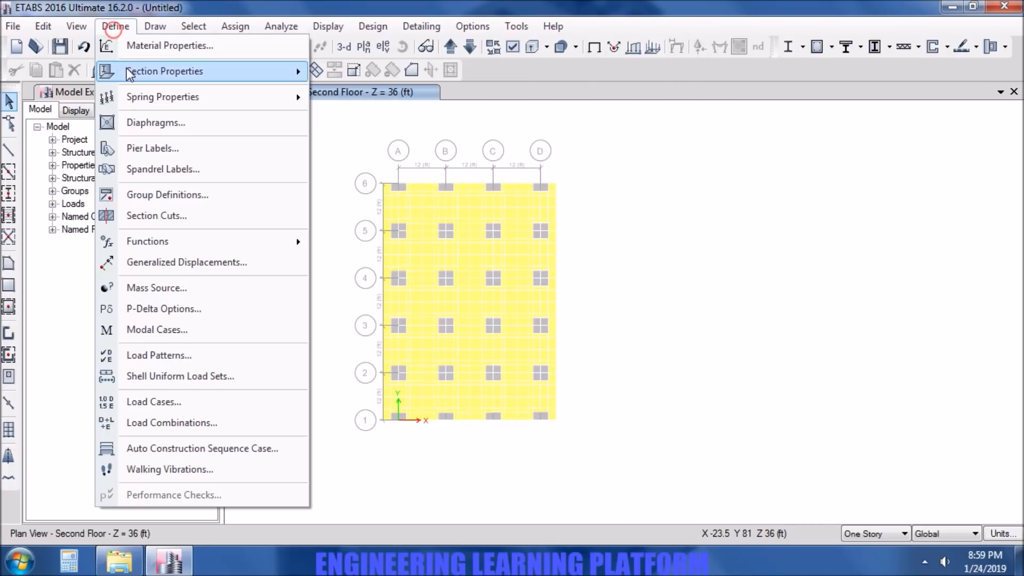
pyautogui.moveTo(168, 71)
pyautogui.click(376, 119)
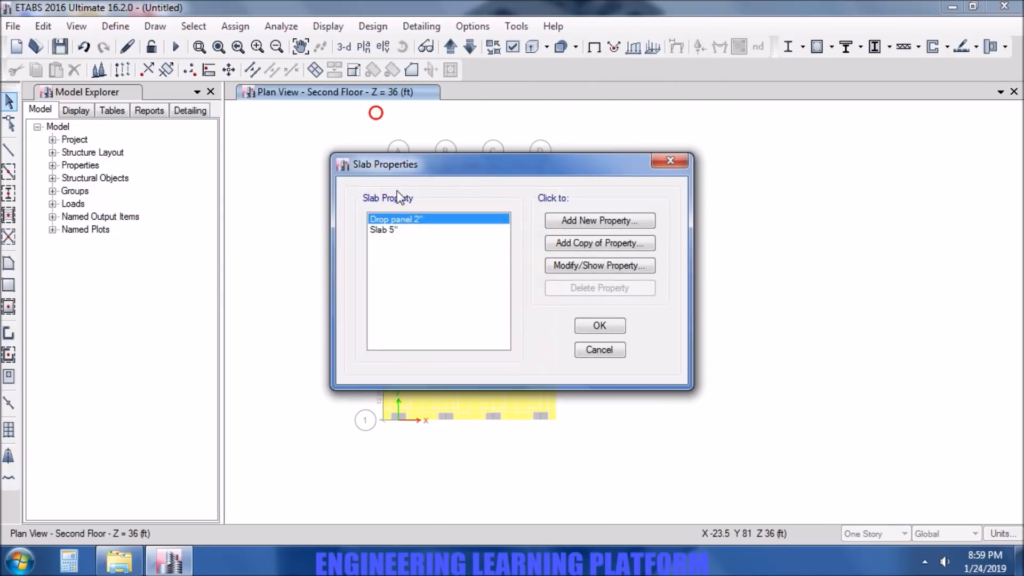
pyautogui.click(404, 228)
pyautogui.click(606, 264)
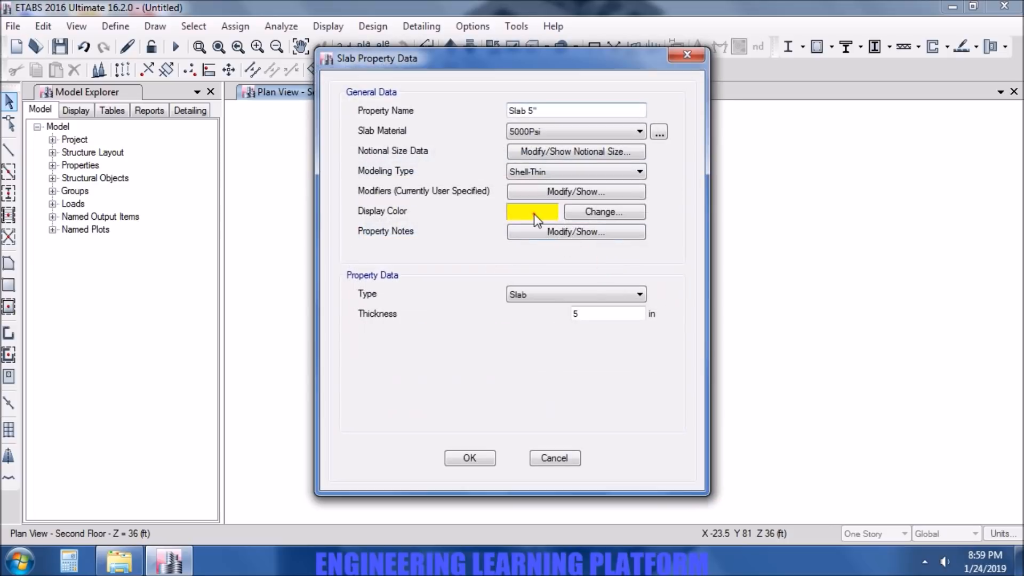
pyautogui.click(576, 212)
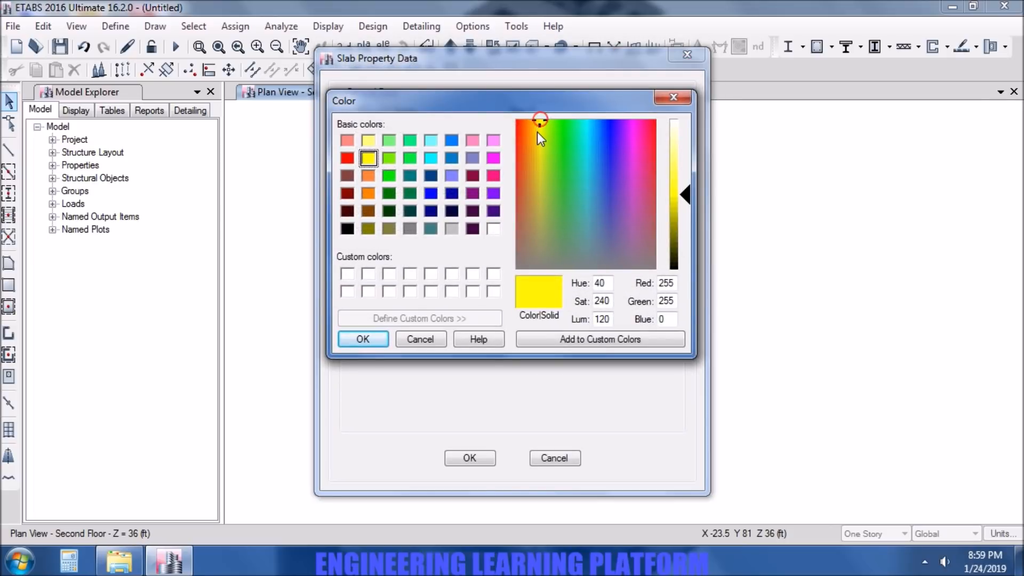
pyautogui.click(452, 175)
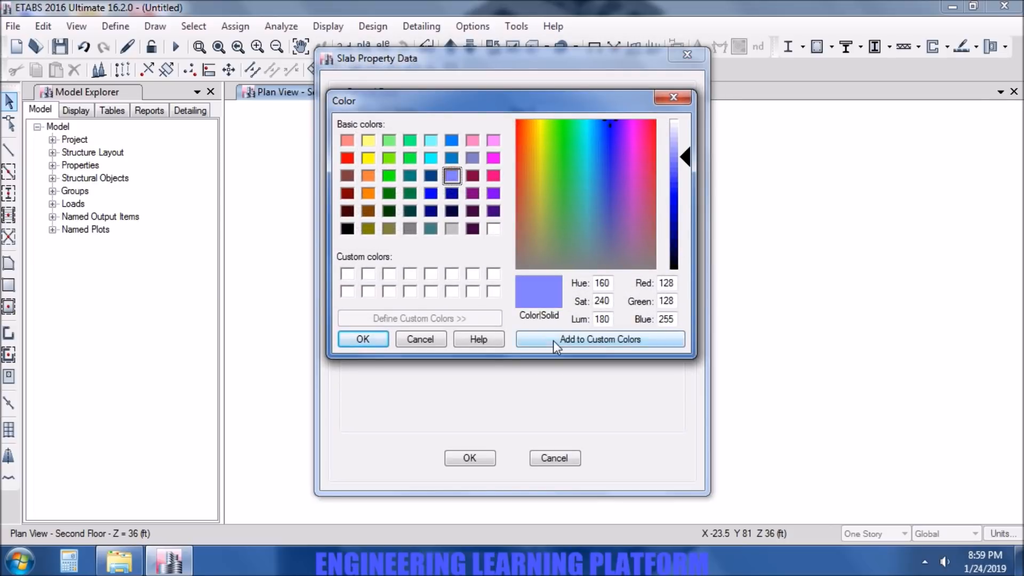
pyautogui.click(365, 340)
pyautogui.click(468, 457)
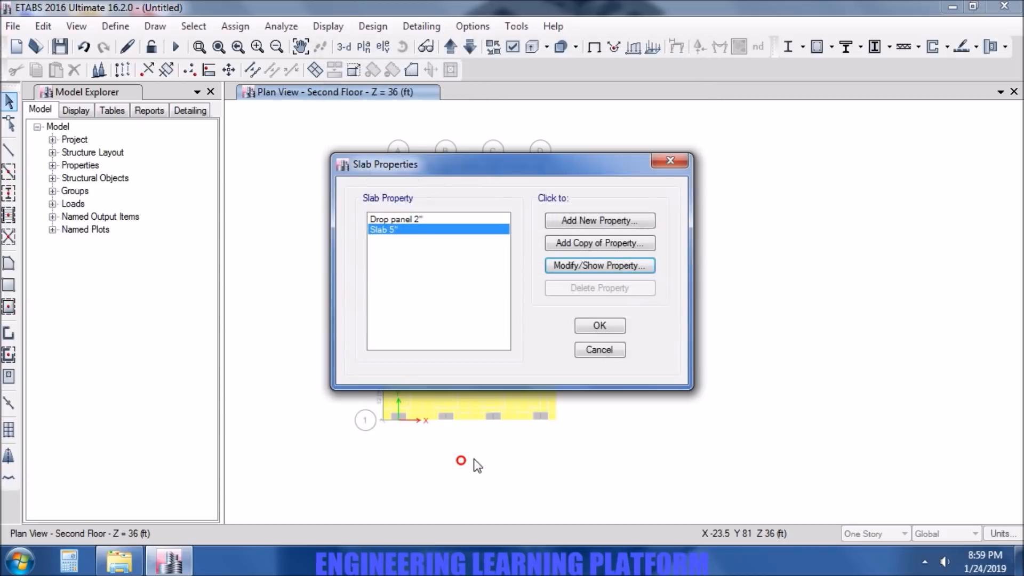
pyautogui.click(585, 325)
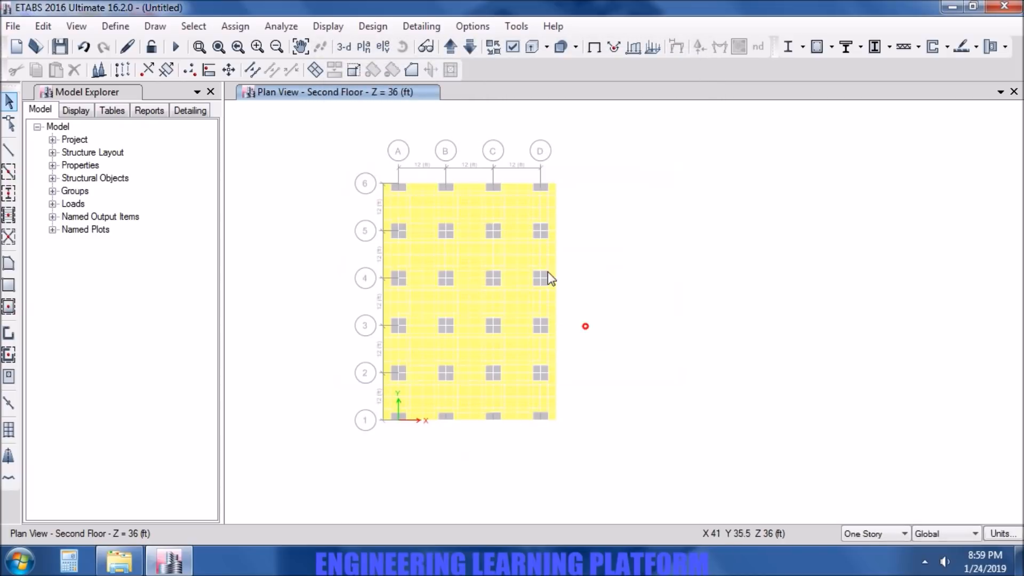
pyautogui.click(128, 47)
pyautogui.scroll(2, 486, 320)
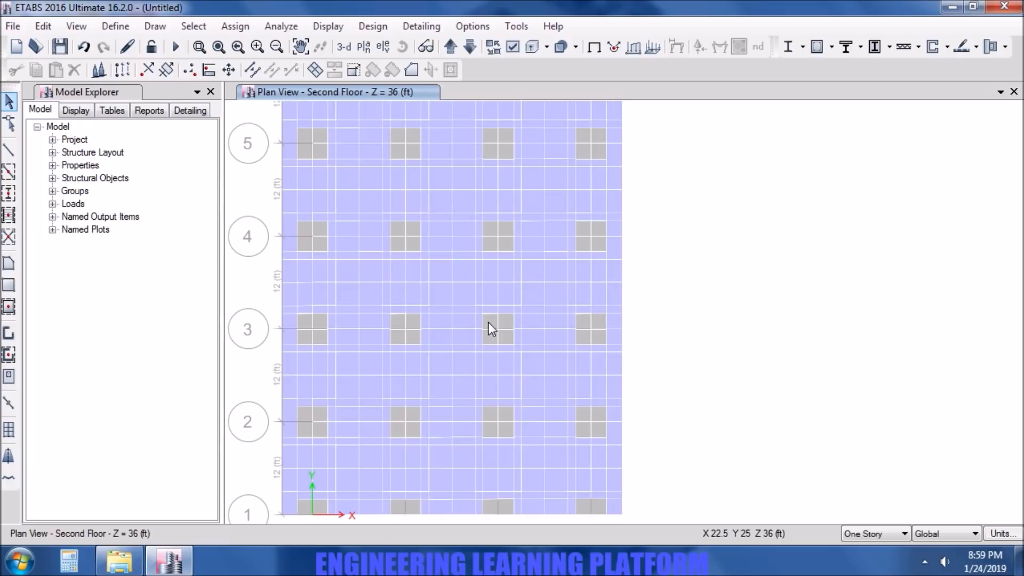
# Select all Second Floor shells that have the slab properties Drop panel 2" and Slab 5"
pyautogui.moveTo(450, 258); pyautogui.dragTo(606, 327, button='middle')
pyautogui.moveTo(898, 306); pyautogui.dragTo(917, 291, button='middle')
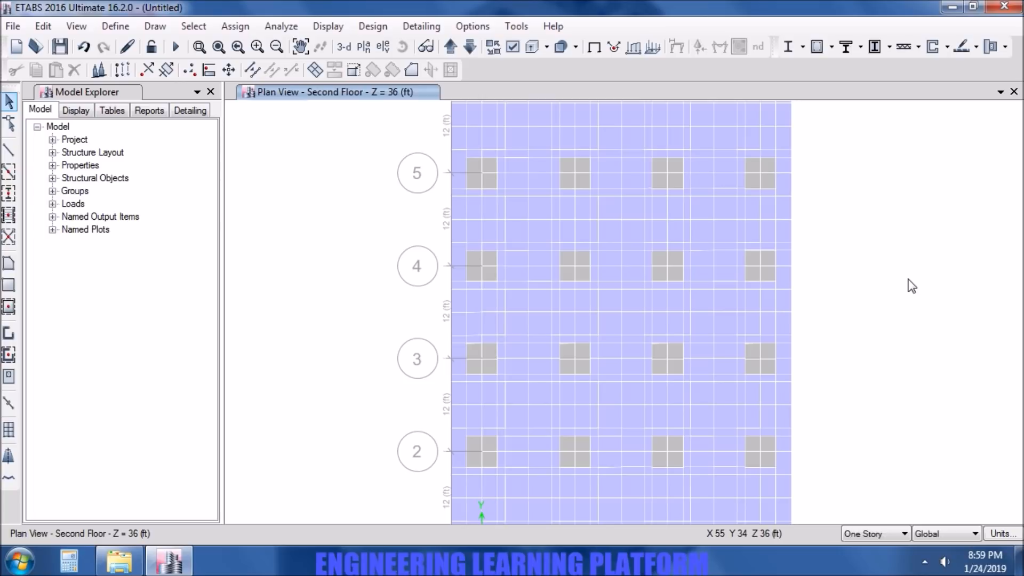
pyautogui.scroll(-2, 908, 283)
pyautogui.moveTo(871, 300); pyautogui.dragTo(767, 337, button='middle')
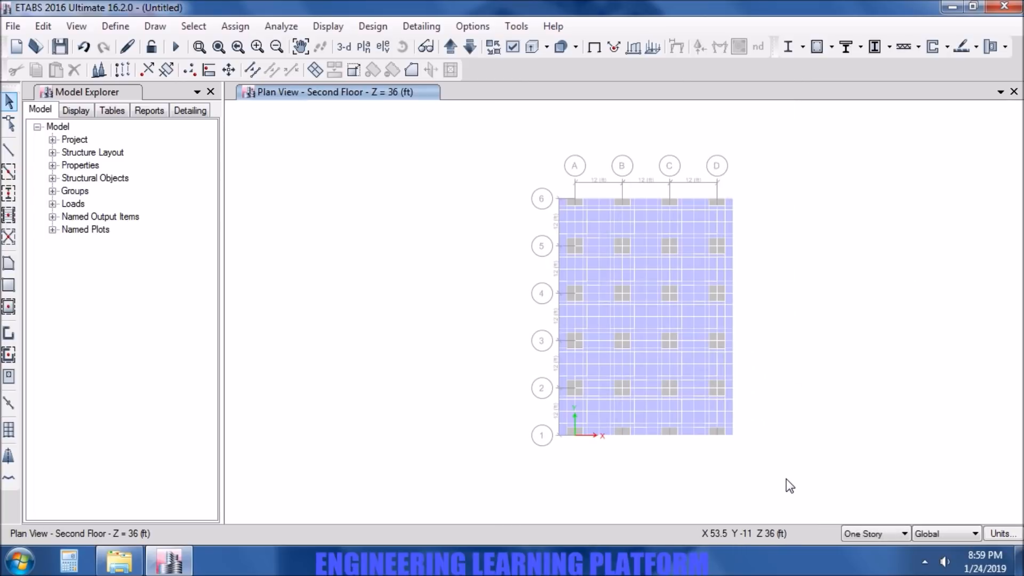
pyautogui.moveTo(786, 479); pyautogui.dragTo(753, 423)
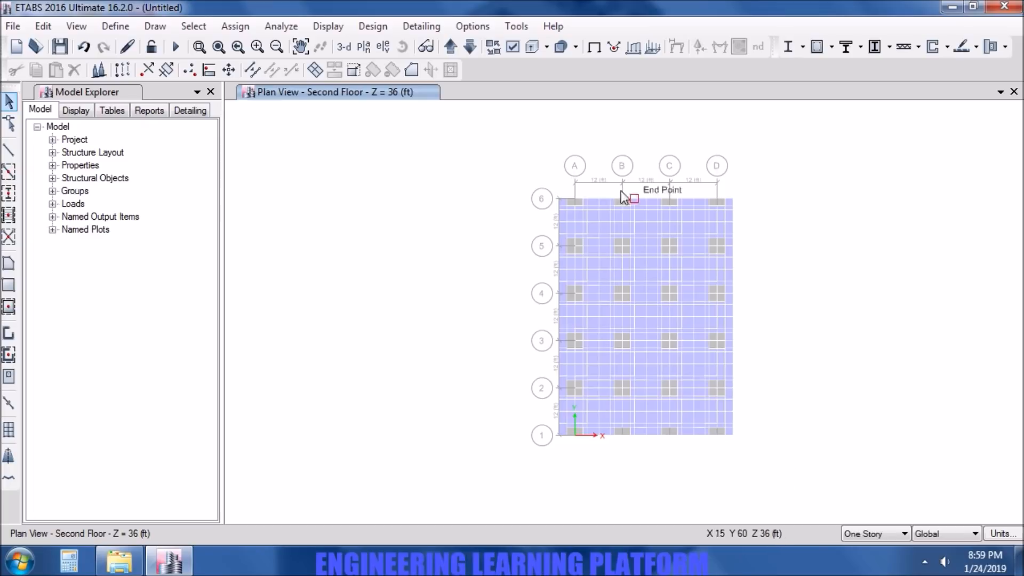
pyautogui.click(193, 26)
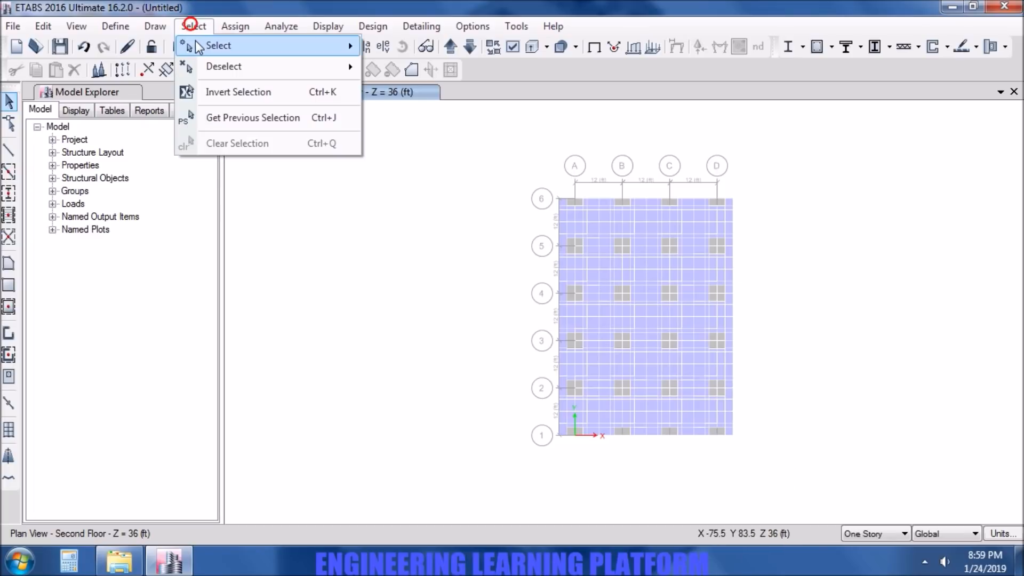
pyautogui.moveTo(301, 52)
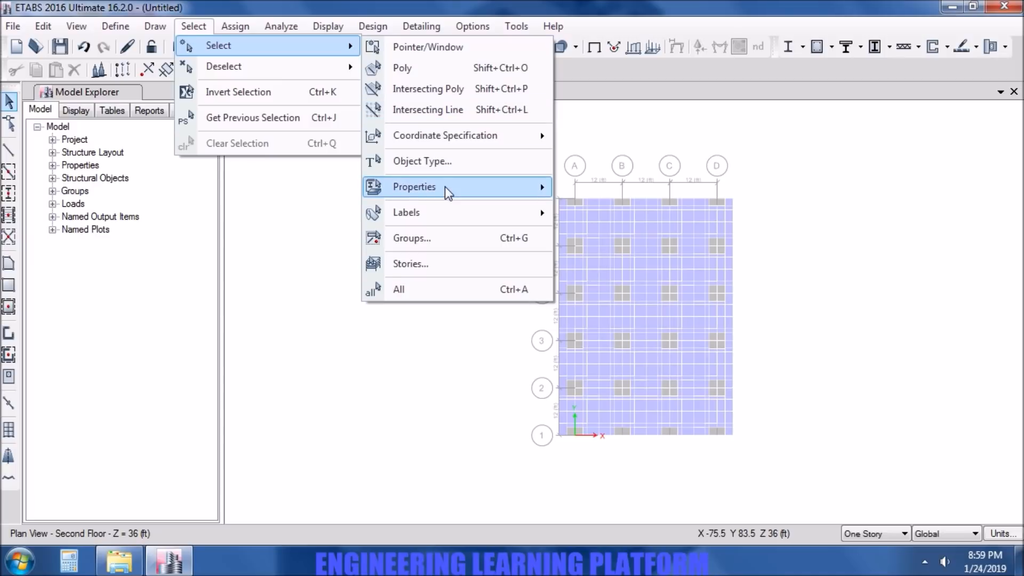
pyautogui.moveTo(534, 193)
pyautogui.click(633, 235)
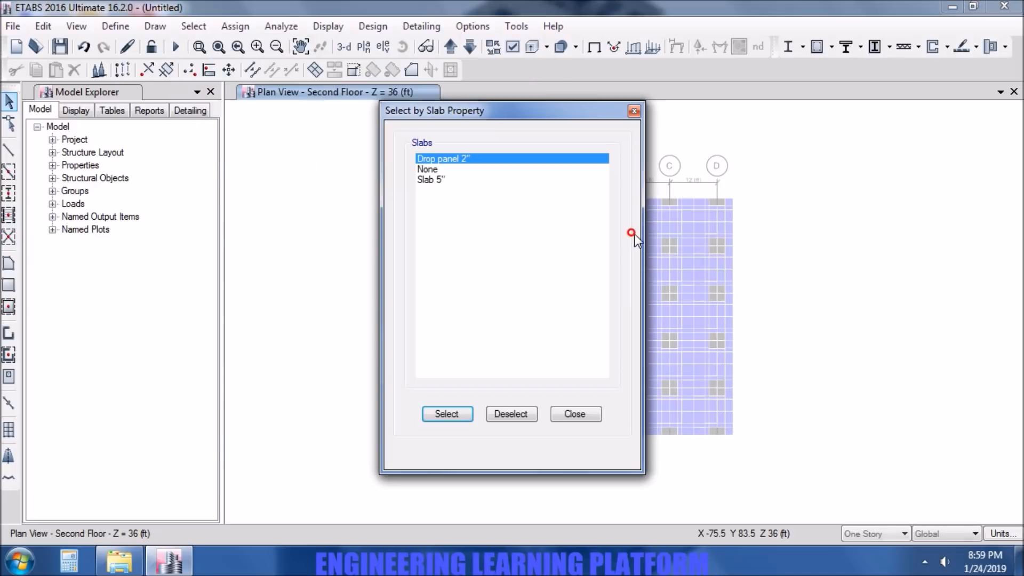
pyautogui.click(445, 179)
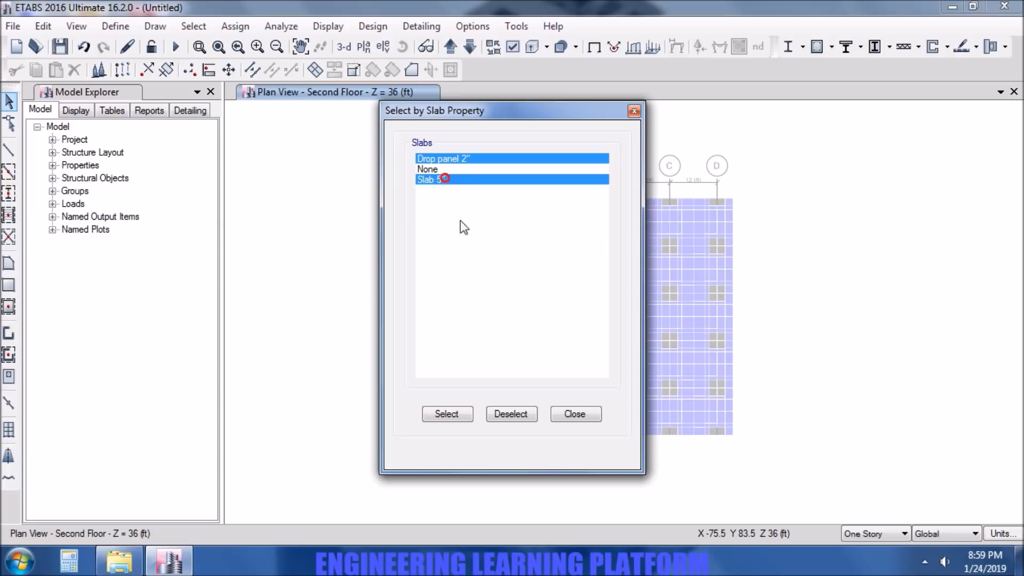
pyautogui.click(449, 418)
pyautogui.click(591, 416)
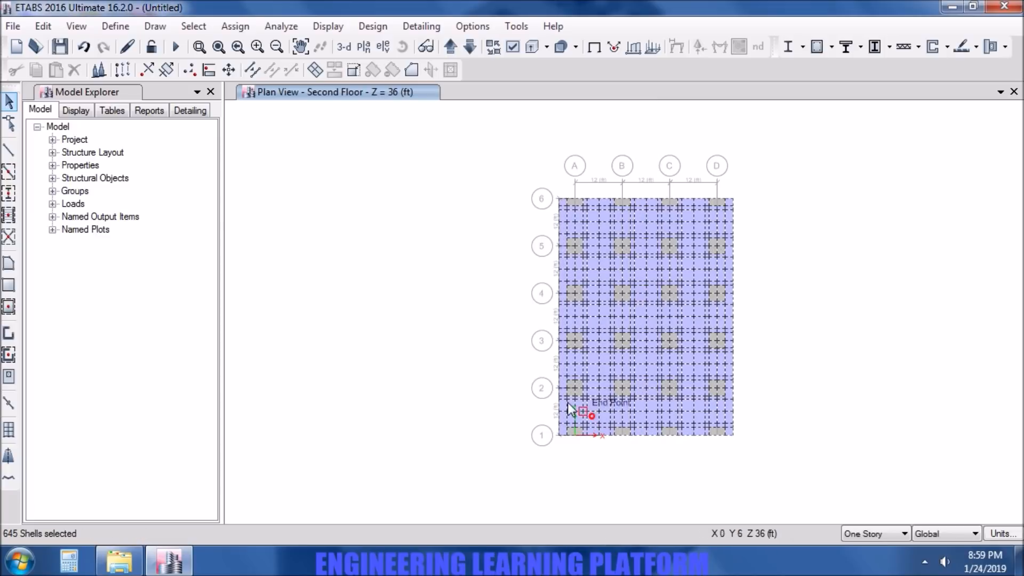
# Assign a uniform gravity load of 36 lb/ft² to the selected shells under the SDL load pattern
pyautogui.click(235, 26)
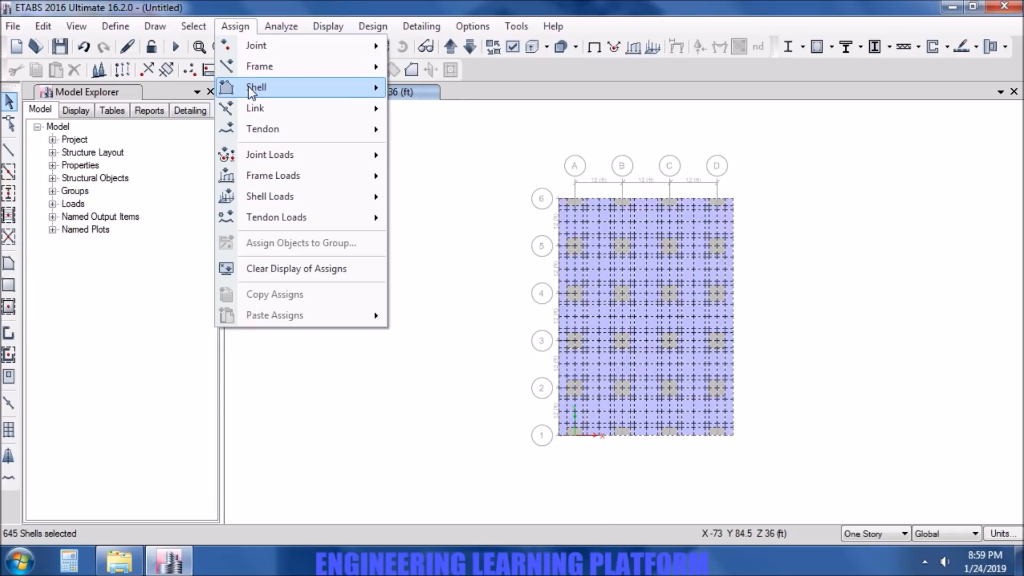
pyautogui.moveTo(266, 196)
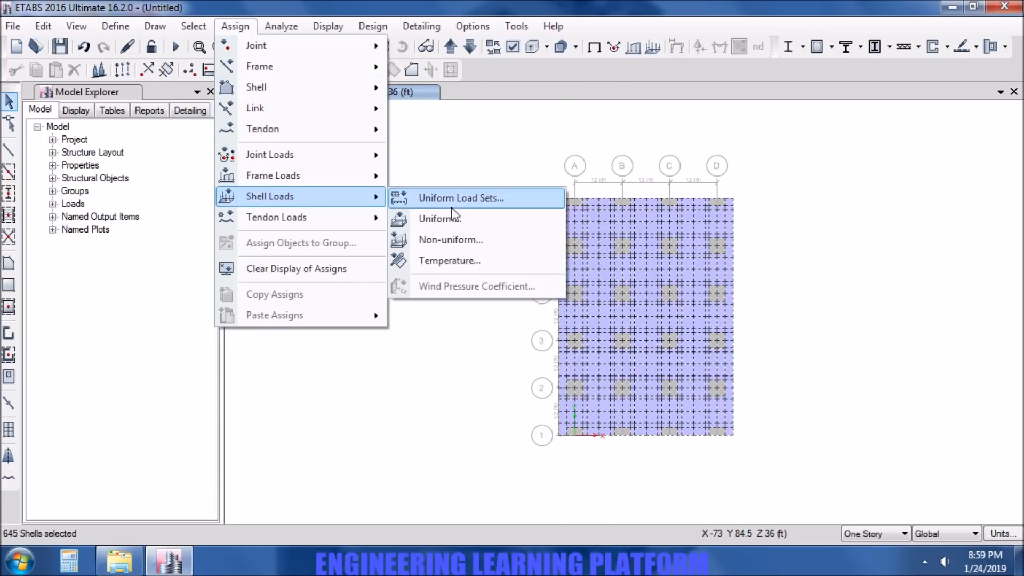
pyautogui.click(451, 218)
pyautogui.click(546, 235)
pyautogui.click(546, 263)
pyautogui.doubleClick(469, 283)
pyautogui.write('3')
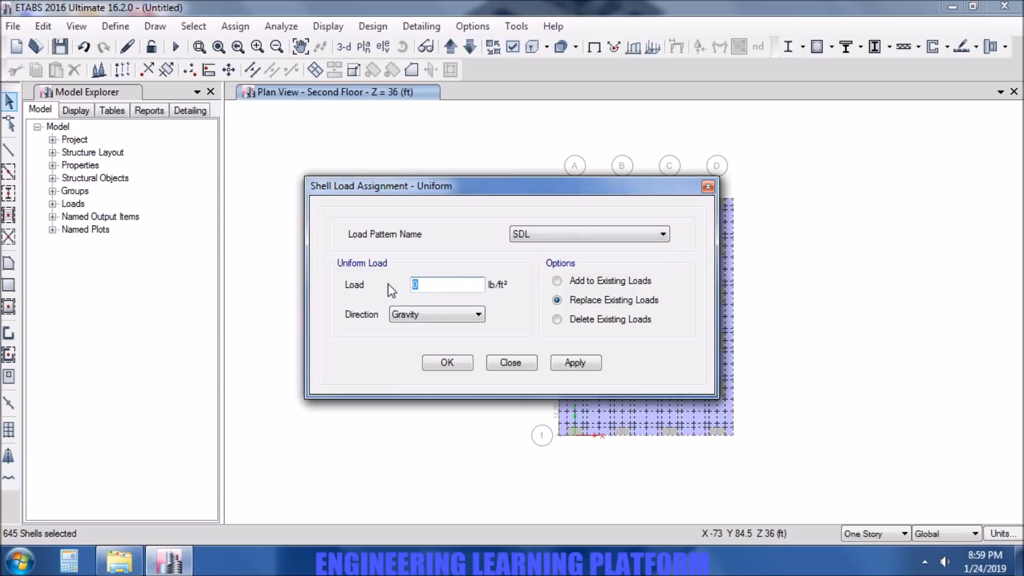
pyautogui.write('6')
pyautogui.click(575, 363)
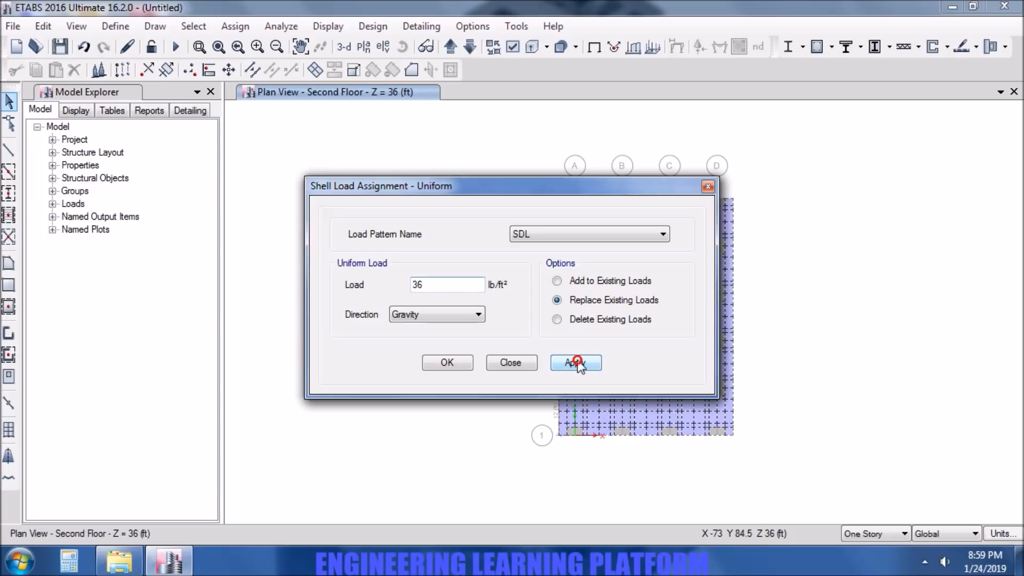
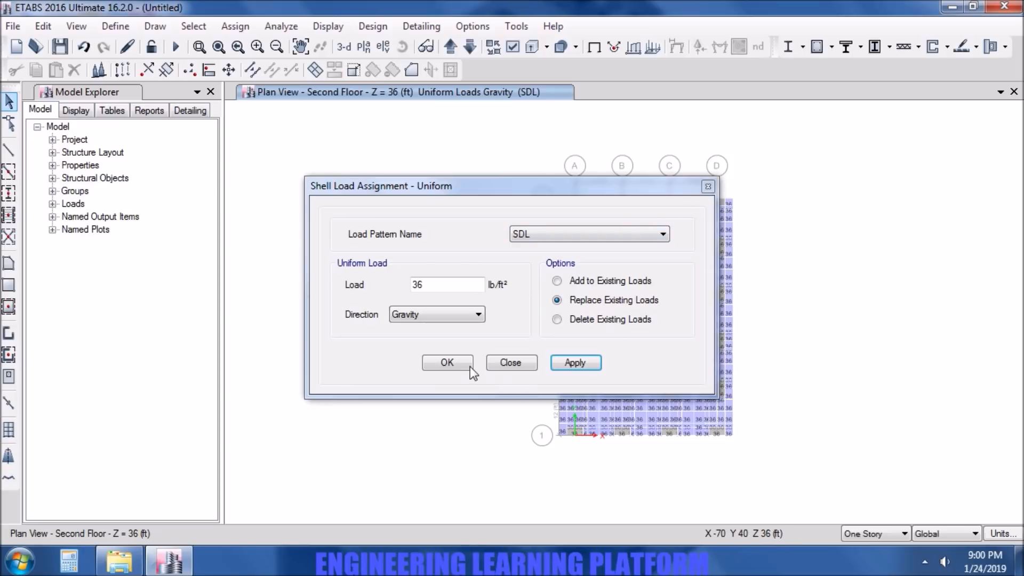
pyautogui.click(450, 364)
# Select the entire Second Floor slab and start a uniform shell load assignment for the Live load pattern
pyautogui.moveTo(795, 463)
pyautogui.mouseDown()
pyautogui.moveTo(612, 248)
pyautogui.moveTo(489, 160)
pyautogui.mouseUp()
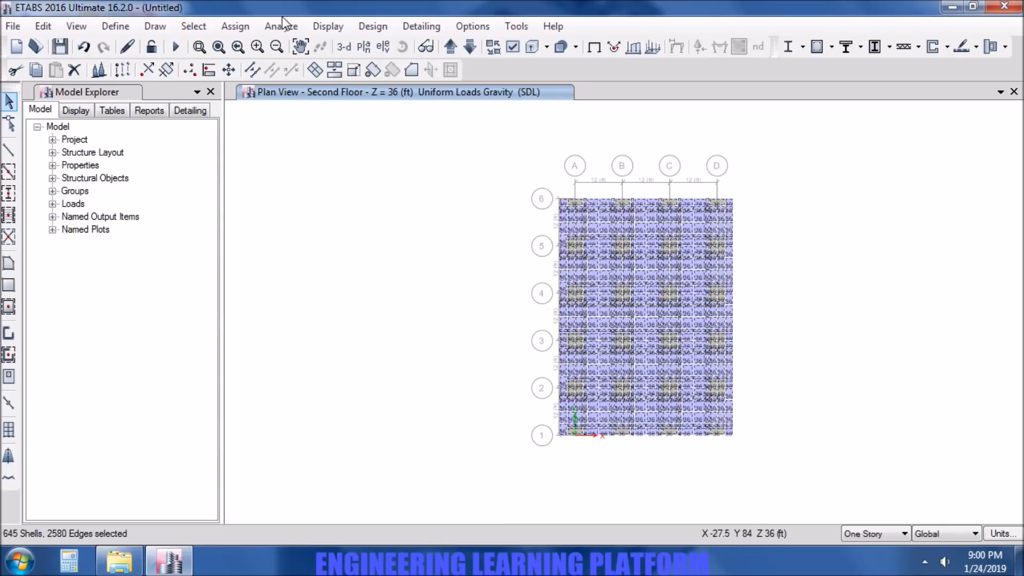
pyautogui.click(235, 26)
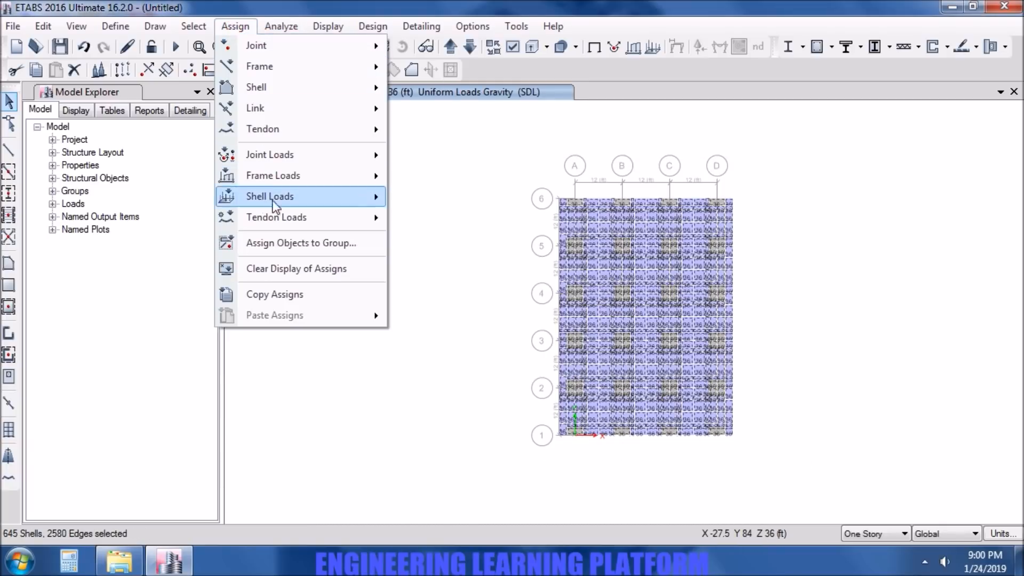
pyautogui.moveTo(282, 200)
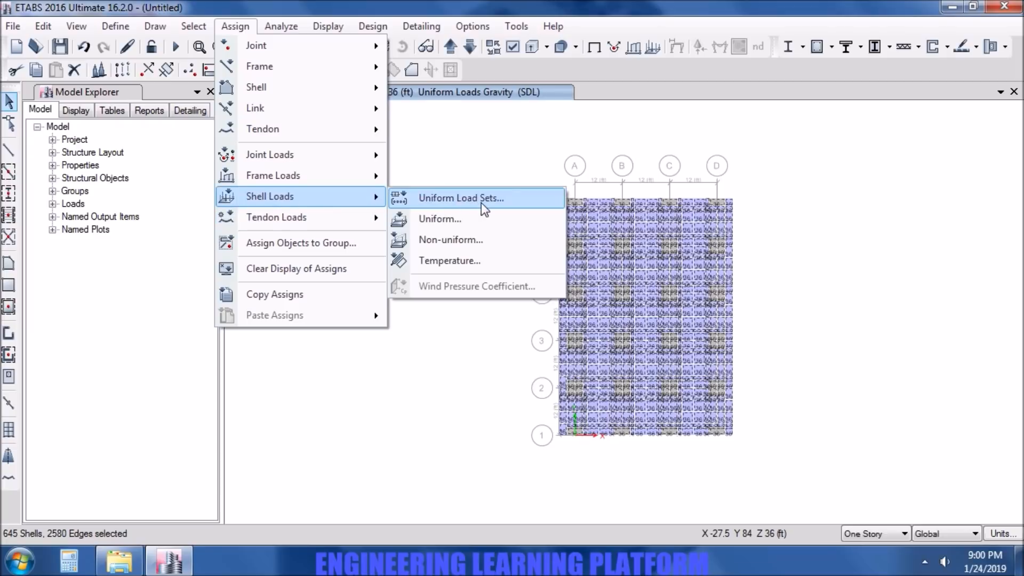
pyautogui.click(486, 219)
pyautogui.click(541, 233)
pyautogui.click(534, 258)
pyautogui.moveTo(459, 287); pyautogui.dragTo(383, 282)
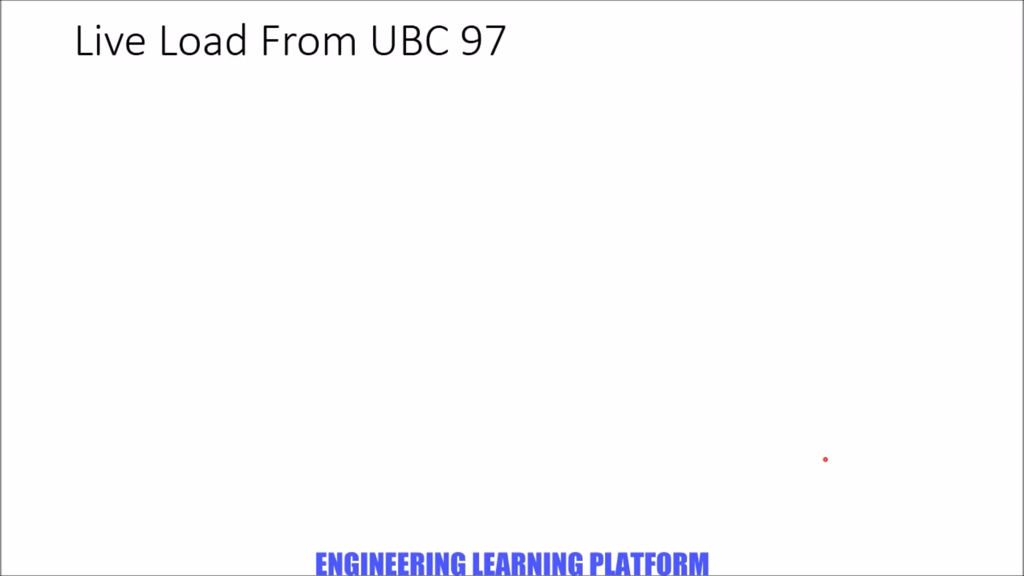
pyautogui.click(826, 459)
pyautogui.click(825, 459)
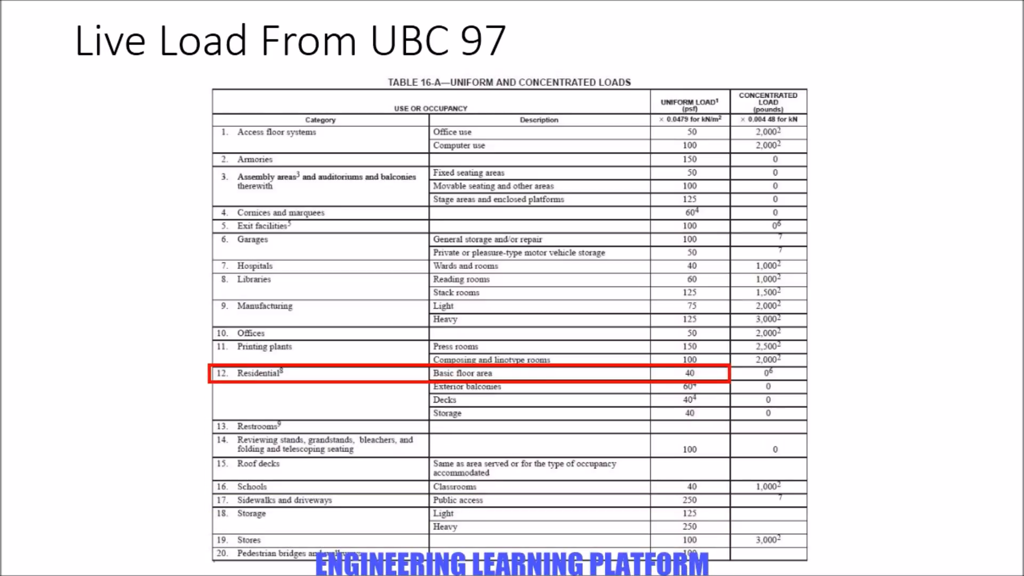
pyautogui.click(825, 459)
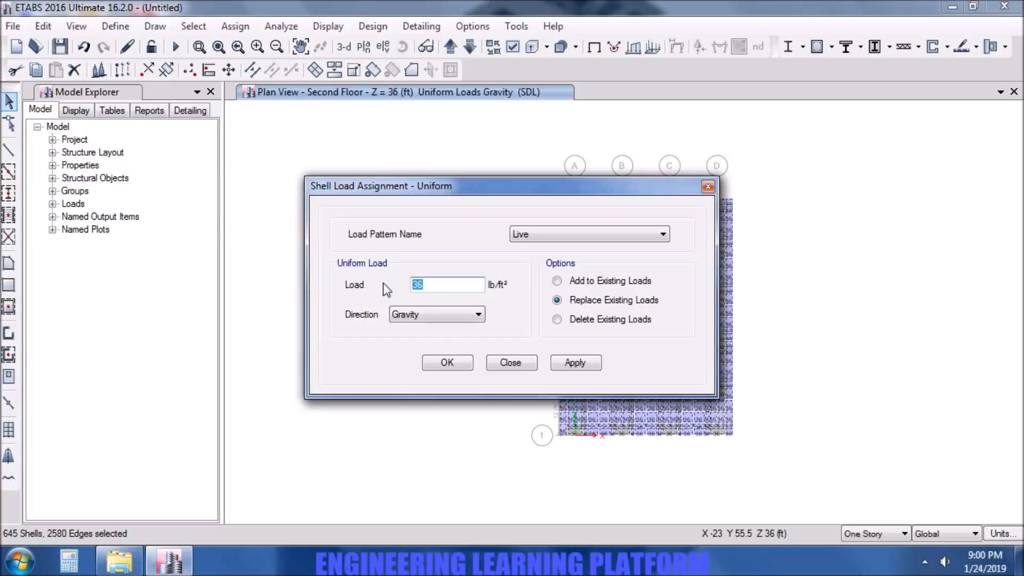
# Set the Live uniform load to 40 lb/ft² in the gravity direction and assign it to the selected floor shells
pyautogui.write('40')
pyautogui.click(567, 363)
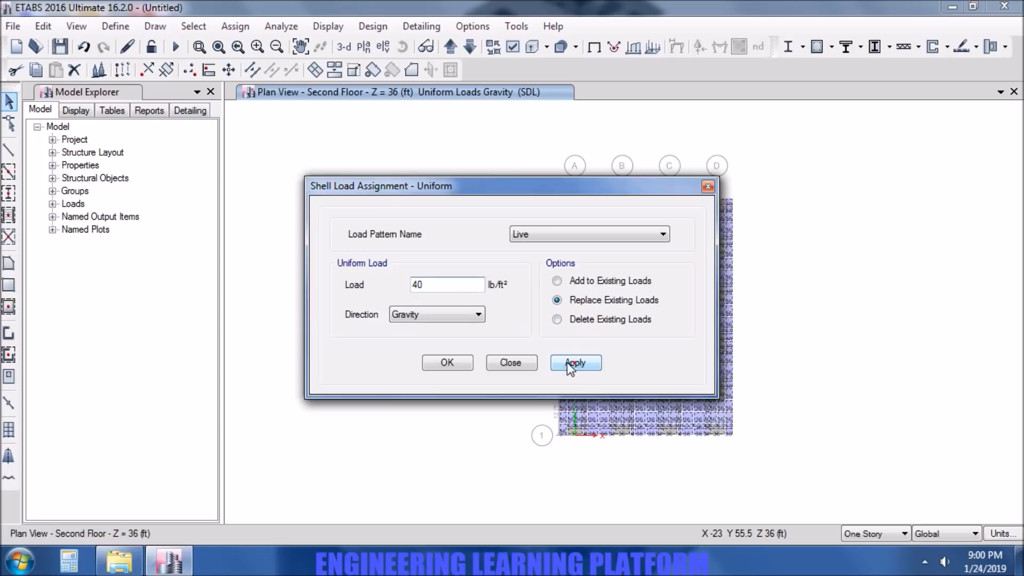
pyautogui.click(455, 363)
# Inspect the loads assigned to one interior slab piece between grids 3 and 4 in its object information
pyautogui.scroll(5, 647, 328)
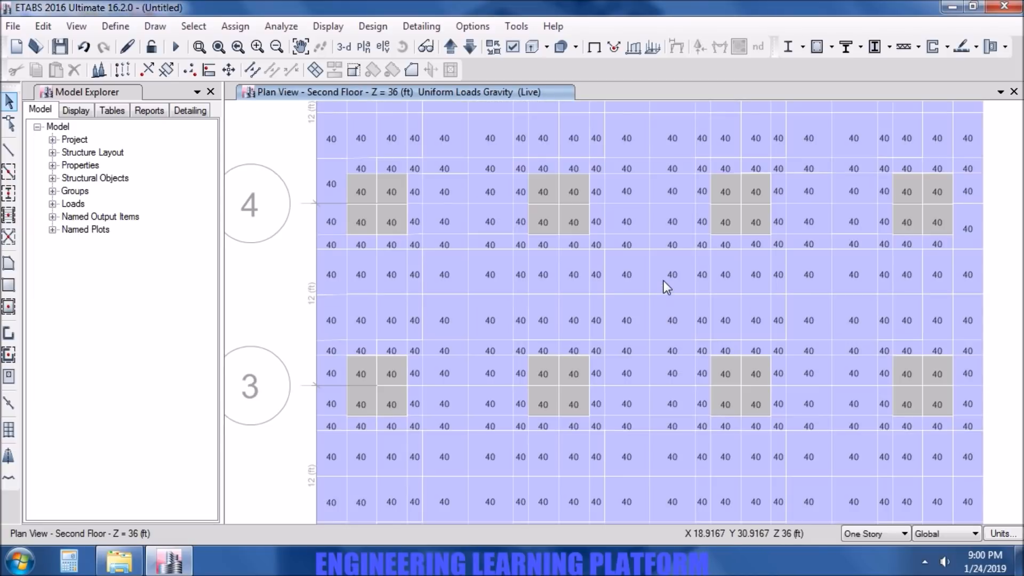
pyautogui.rightClick(665, 278)
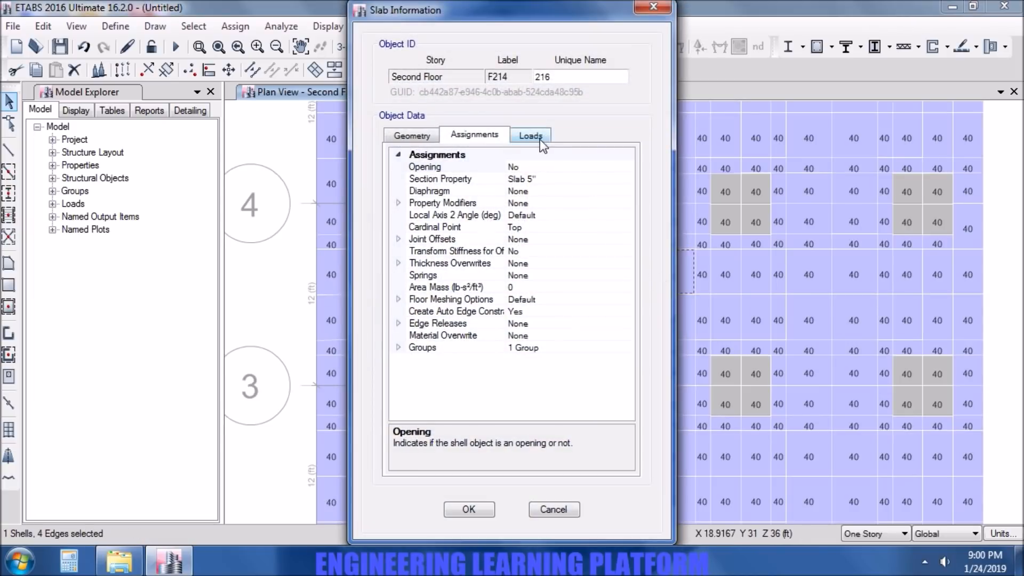
pyautogui.click(538, 140)
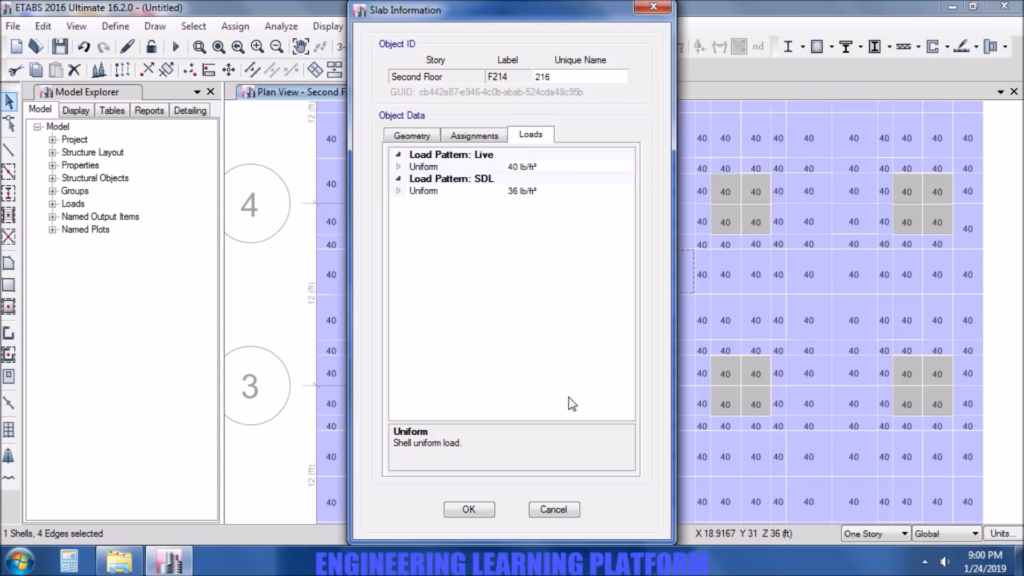
pyautogui.click(468, 509)
# Select all shells of the Second Floor slab, including the drop panels, in the plan view
pyautogui.scroll(-5, 533, 367)
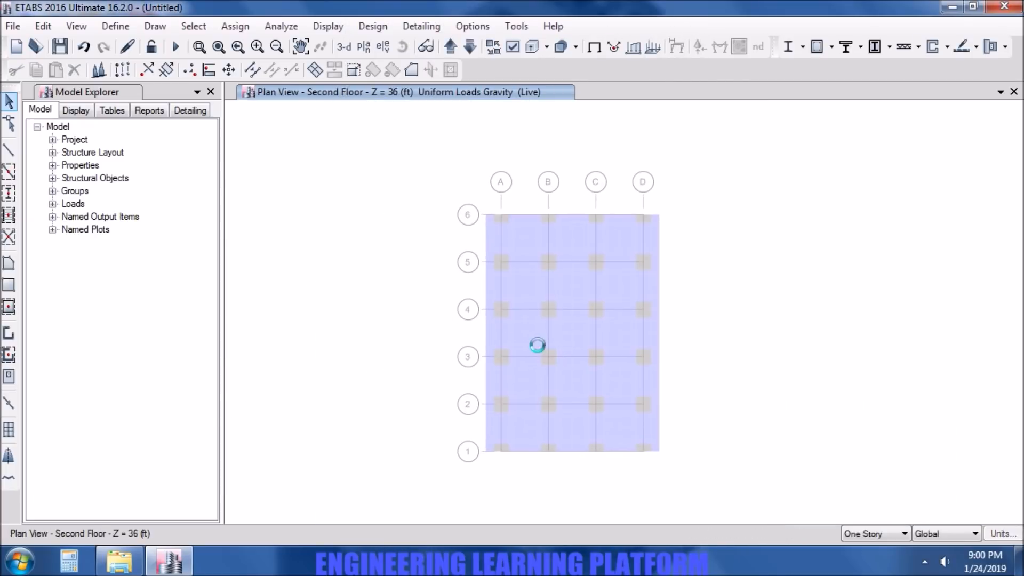
pyautogui.click(253, 51)
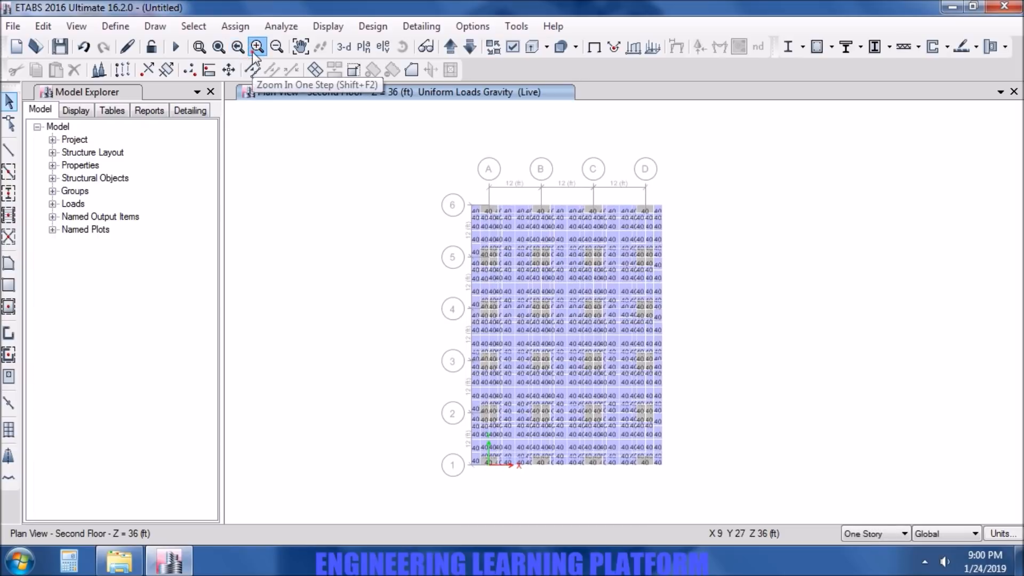
pyautogui.click(253, 51)
pyautogui.click(252, 51)
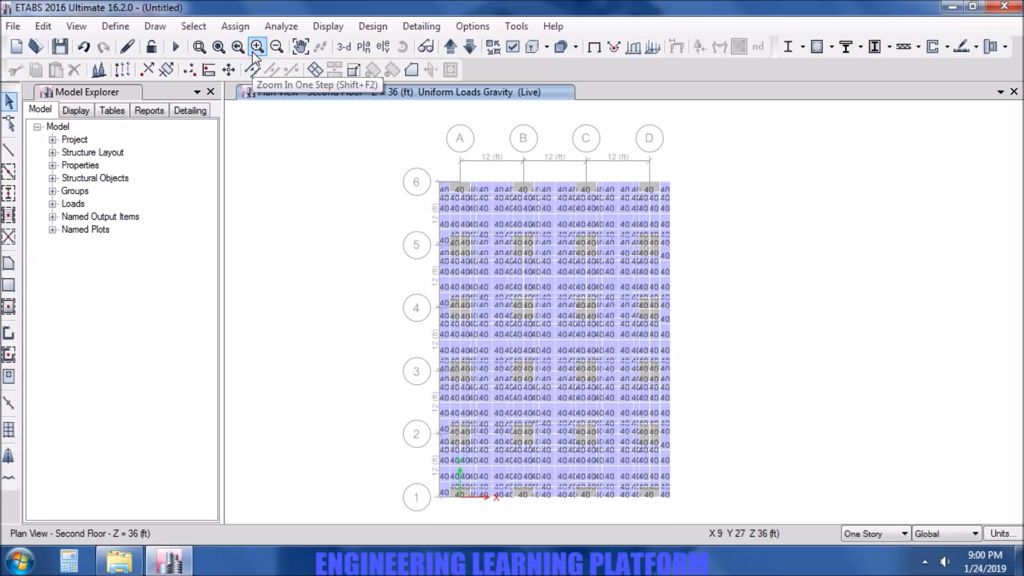
pyautogui.click(253, 51)
pyautogui.click(253, 52)
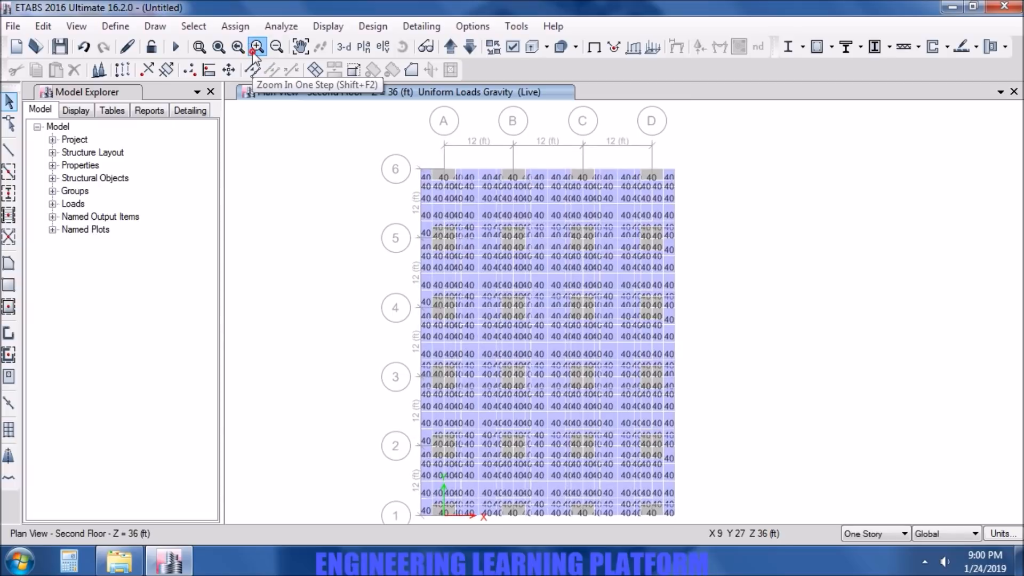
pyautogui.moveTo(254, 311); pyautogui.dragTo(304, 283, button='middle')
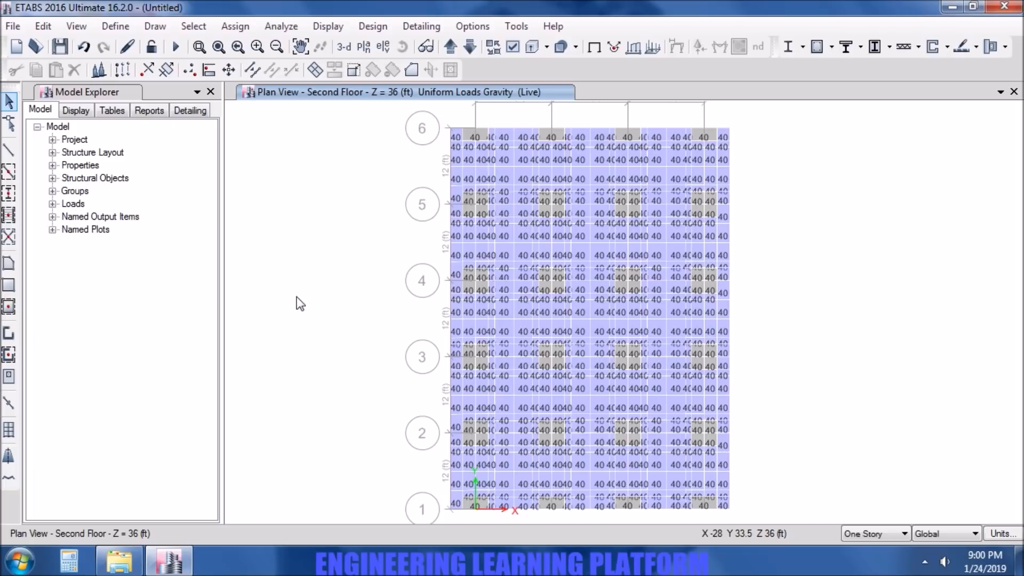
pyautogui.moveTo(747, 516)
pyautogui.mouseDown()
pyautogui.moveTo(564, 313)
pyautogui.moveTo(415, 116)
pyautogui.mouseUp()
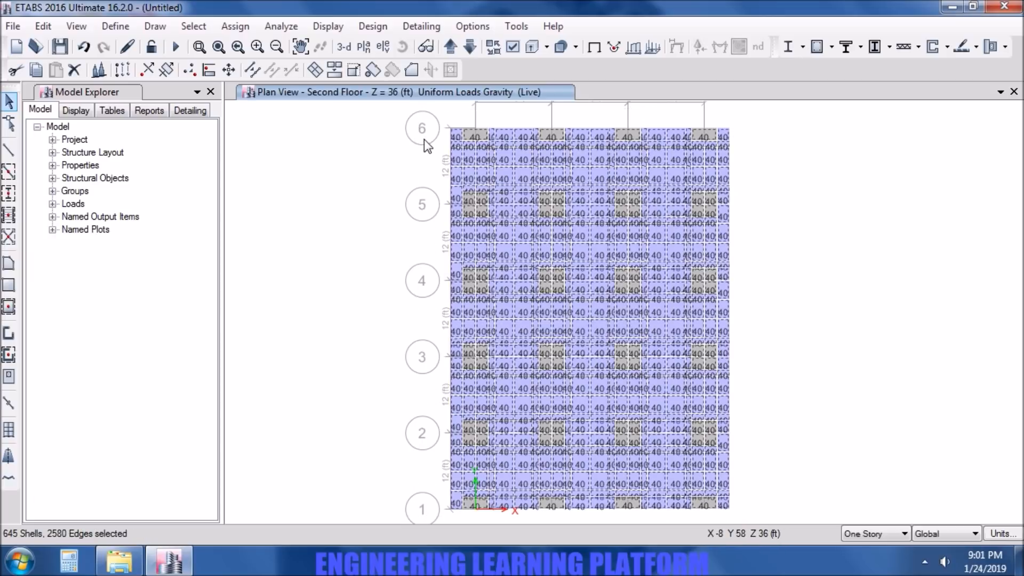
# Assign the rigid diaphragm D1 to the selected second-floor slab shells, checking its definition
pyautogui.click(235, 27)
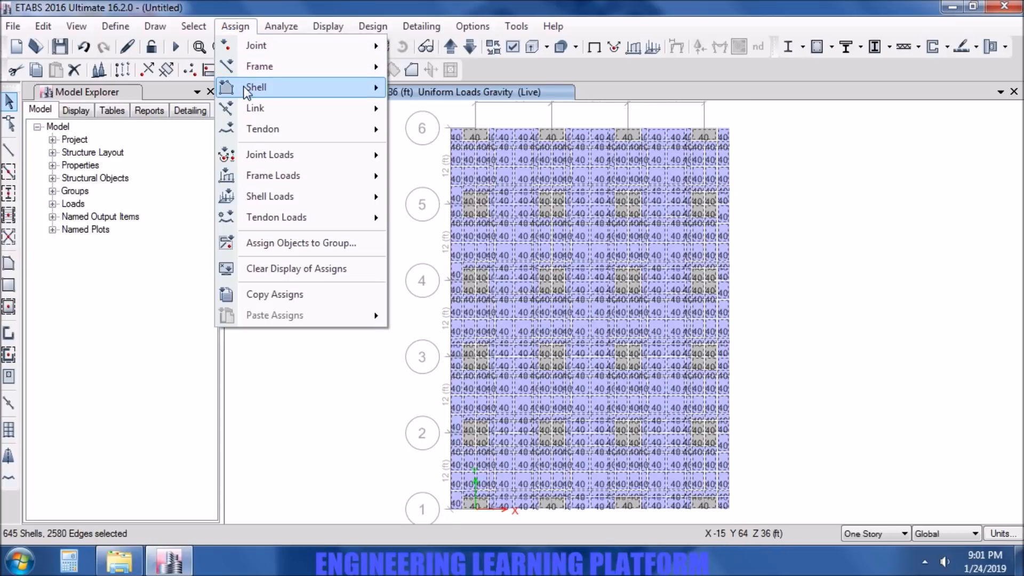
pyautogui.moveTo(261, 92)
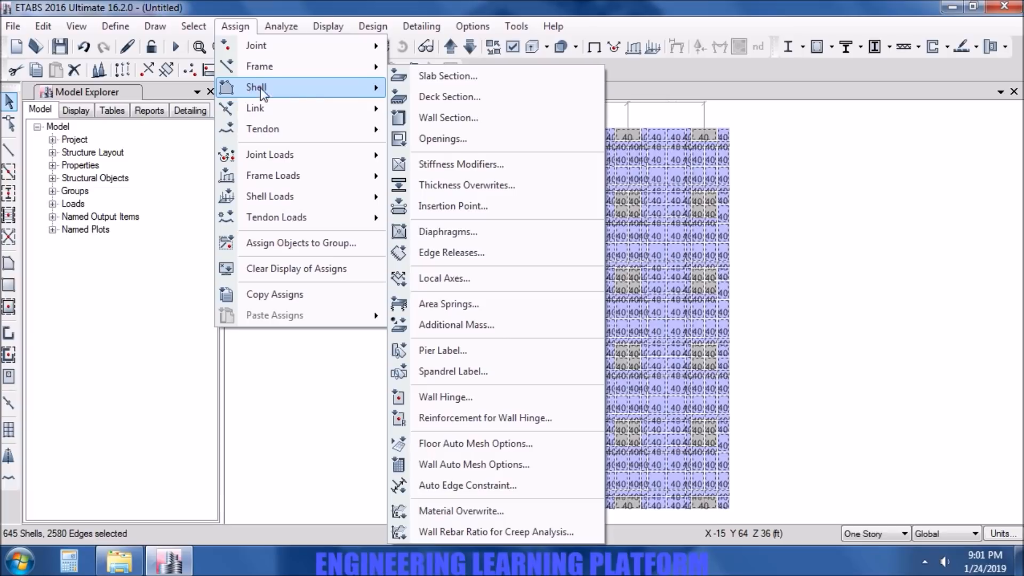
pyautogui.click(459, 239)
pyautogui.click(437, 169)
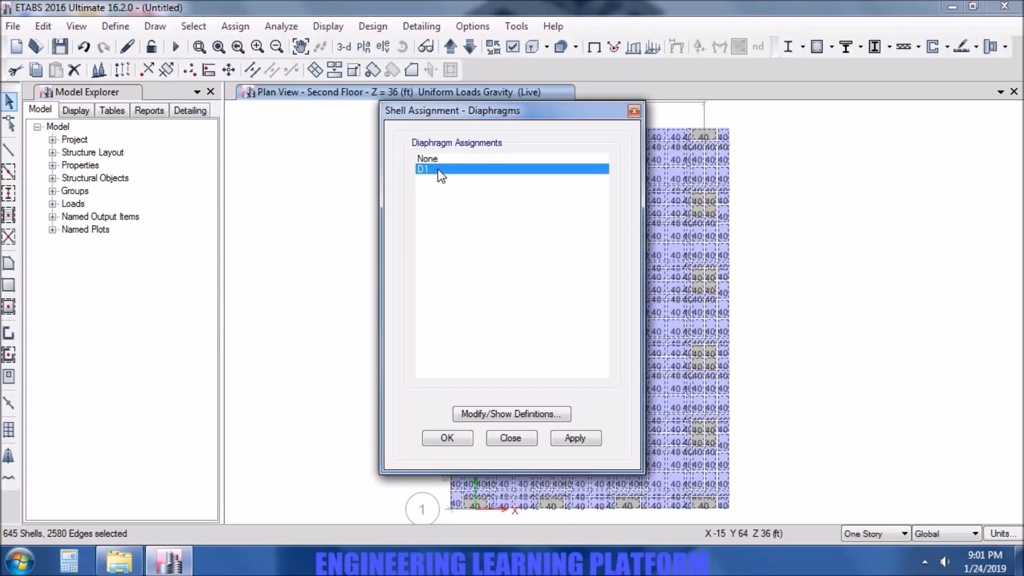
pyautogui.click(537, 409)
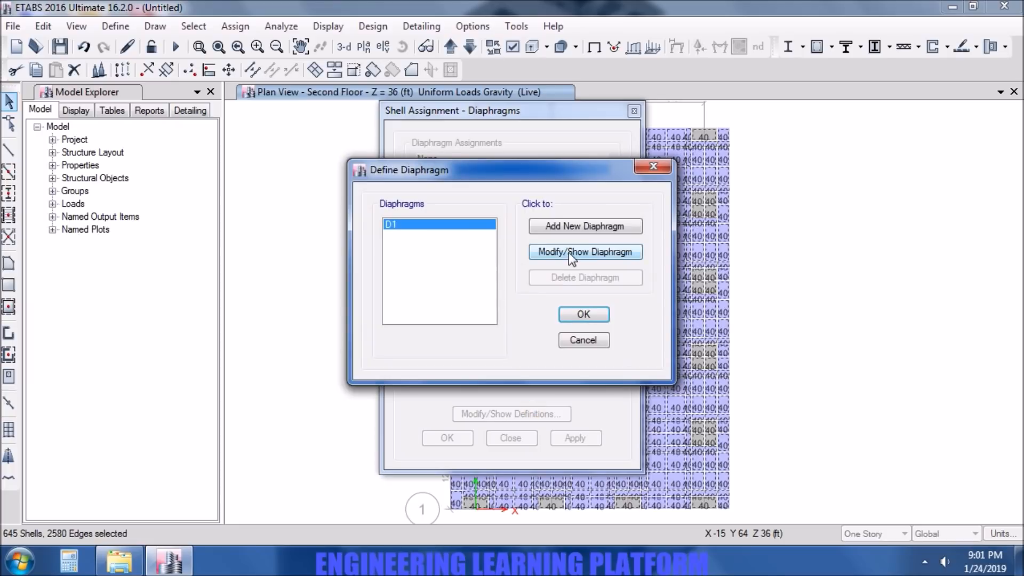
pyautogui.click(567, 252)
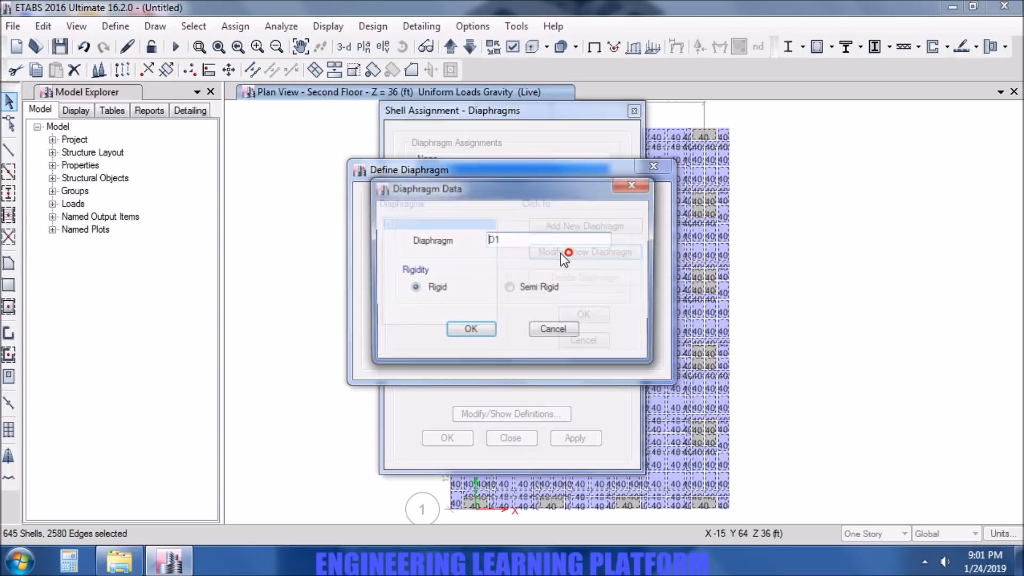
pyautogui.click(483, 335)
pyautogui.click(577, 315)
pyautogui.click(576, 439)
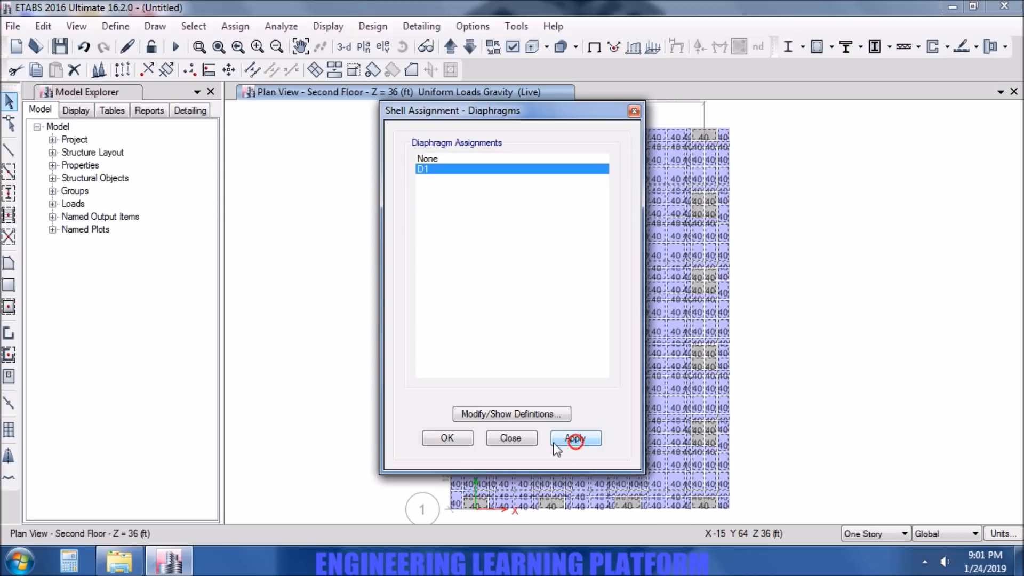
pyautogui.click(453, 440)
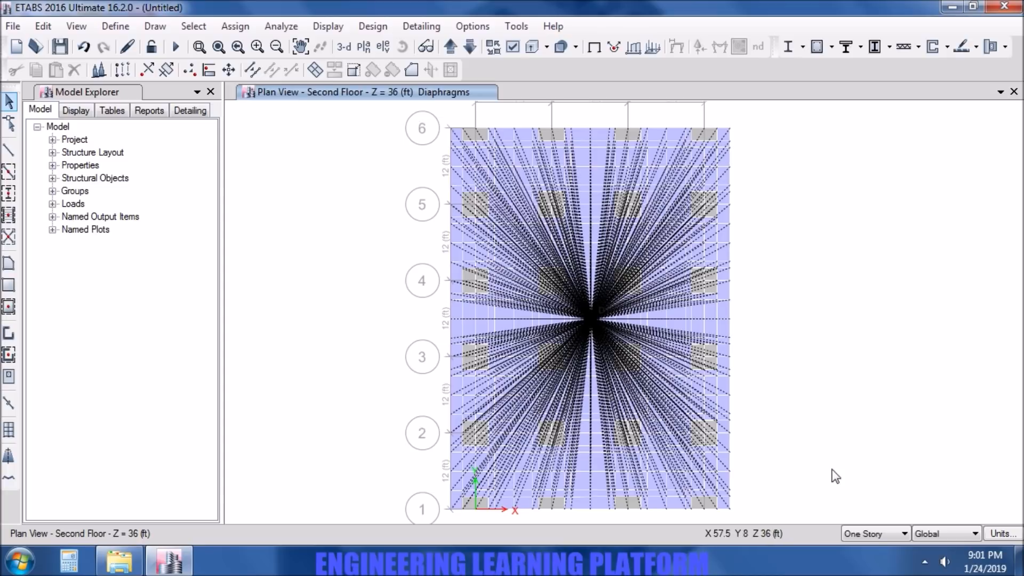
# Replicate all second-floor shells by story, choosing Second Floor, First floor and Ground floor
pyautogui.moveTo(745, 519); pyautogui.dragTo(385, 114)
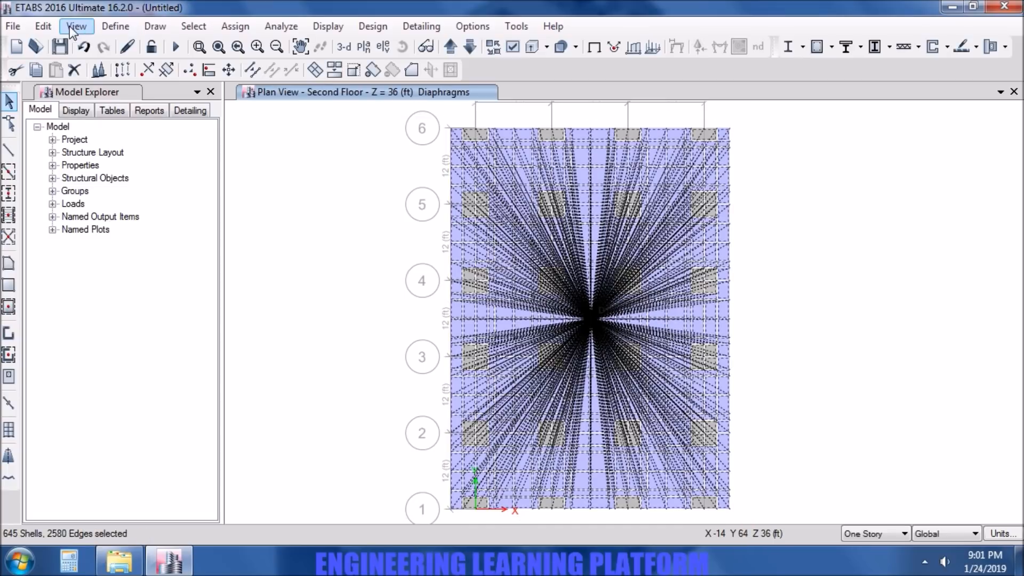
pyautogui.click(47, 26)
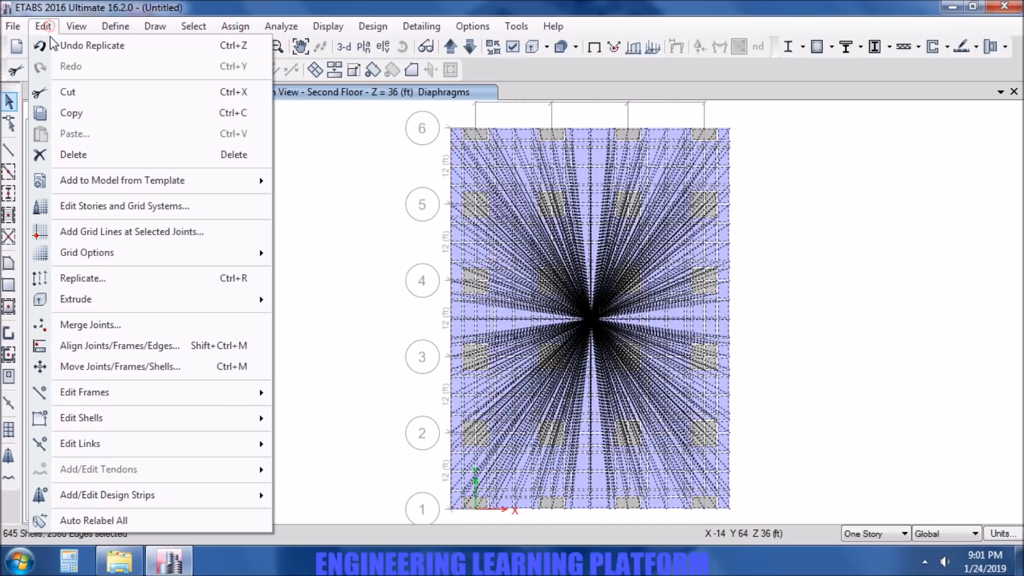
pyautogui.click(91, 278)
pyautogui.click(317, 160)
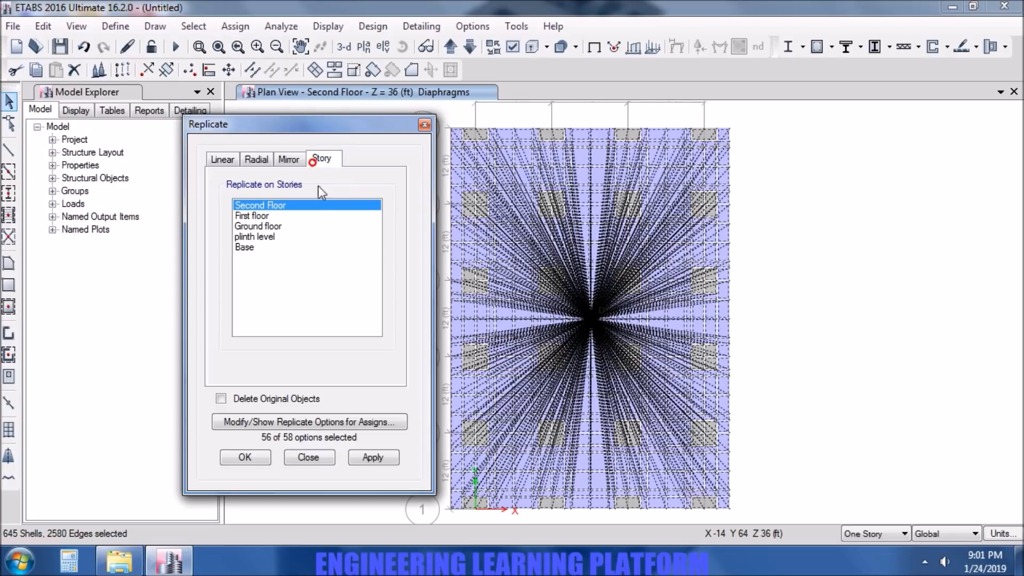
pyautogui.keyDown('ctrl'); pyautogui.click(285, 216); pyautogui.keyUp('ctrl')
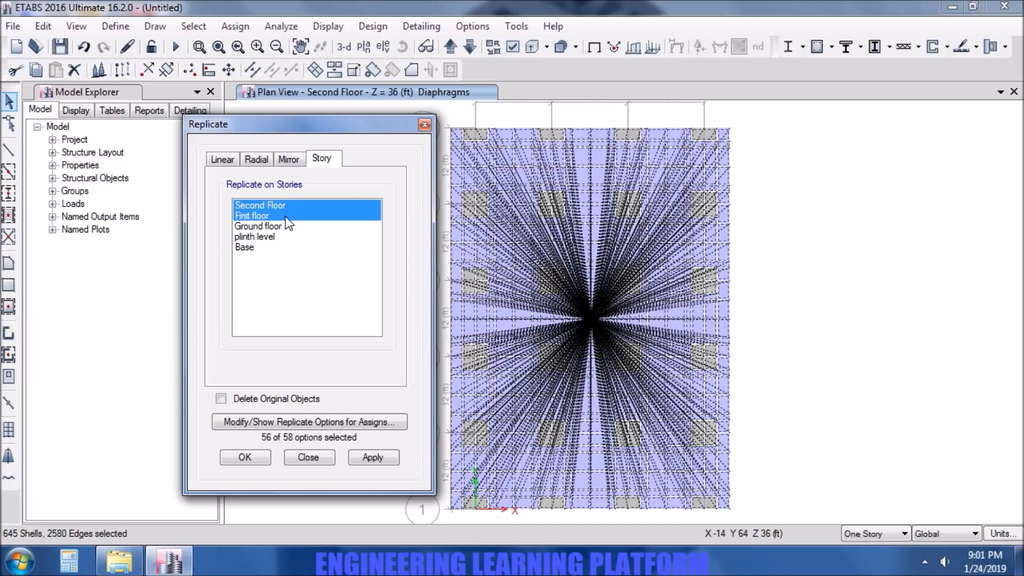
pyautogui.moveTo(292, 207); pyautogui.dragTo(290, 224)
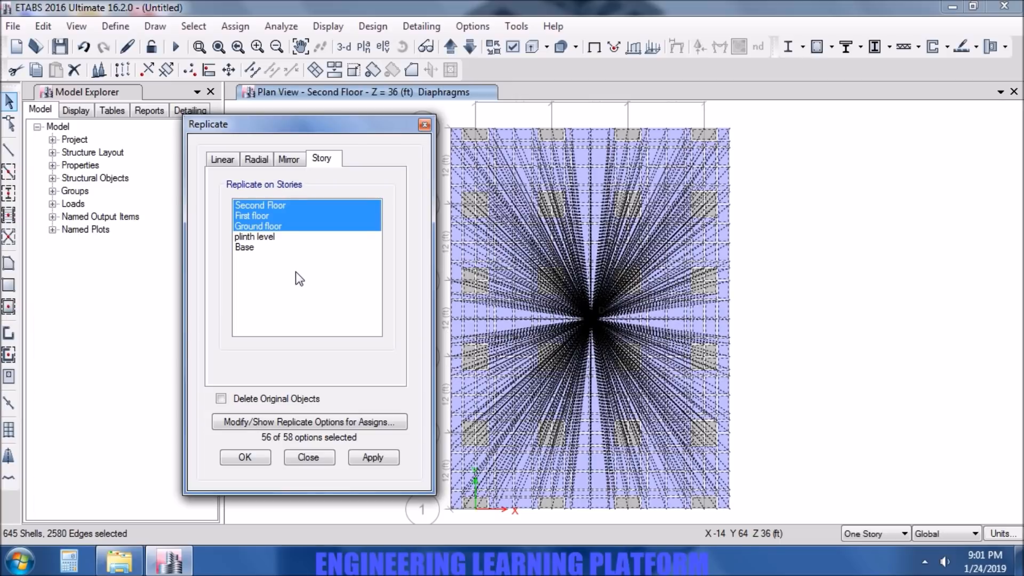
pyautogui.click(368, 457)
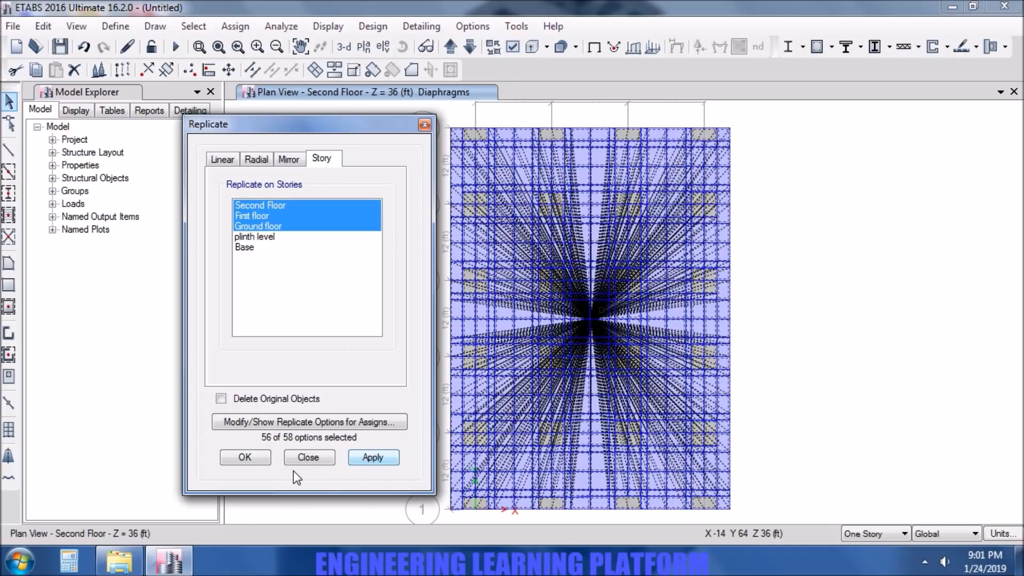
pyautogui.click(254, 459)
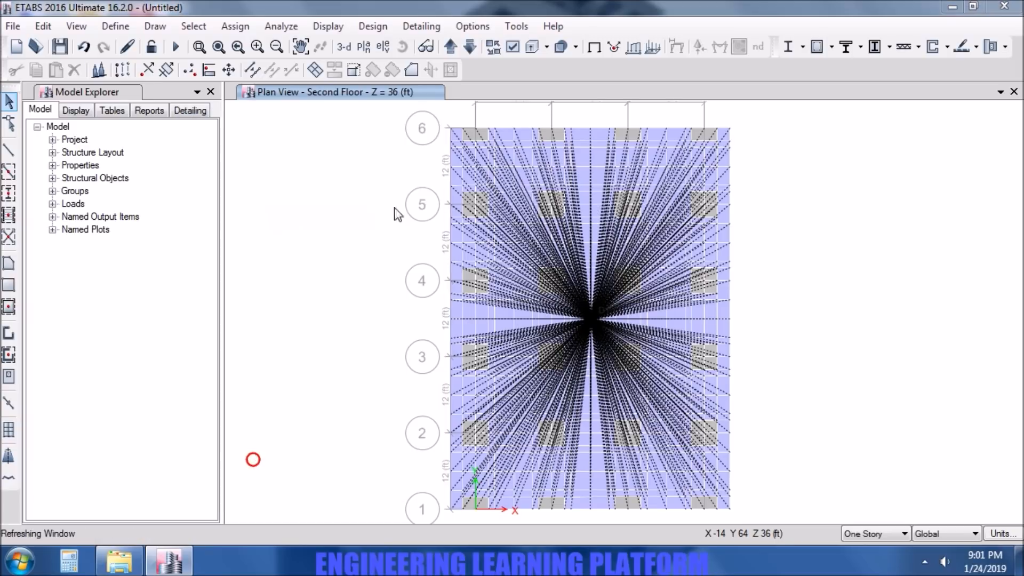
# Reset the Second Floor plan view to the default view options
pyautogui.click(511, 48)
pyautogui.click(533, 515)
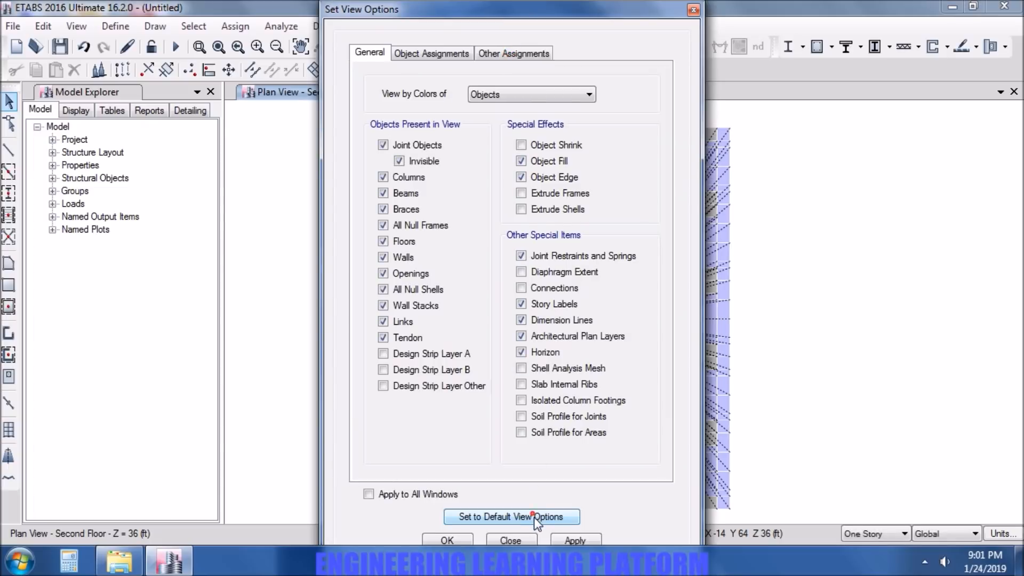
pyautogui.click(564, 539)
pyautogui.click(449, 539)
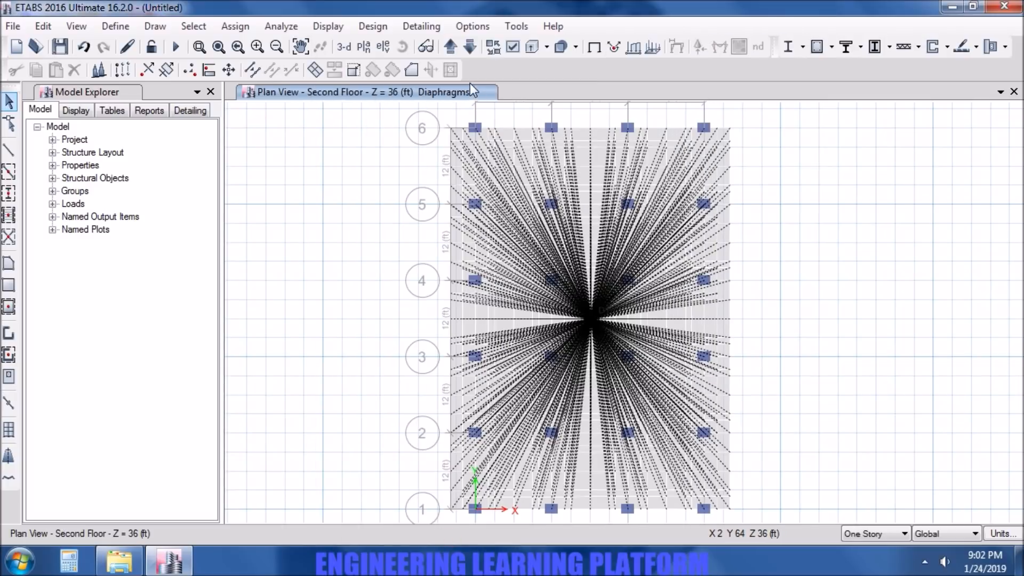
# Examine the plinth level plan, then go up through the stories to the Second Floor plan
pyautogui.click(362, 46)
pyautogui.click(427, 261)
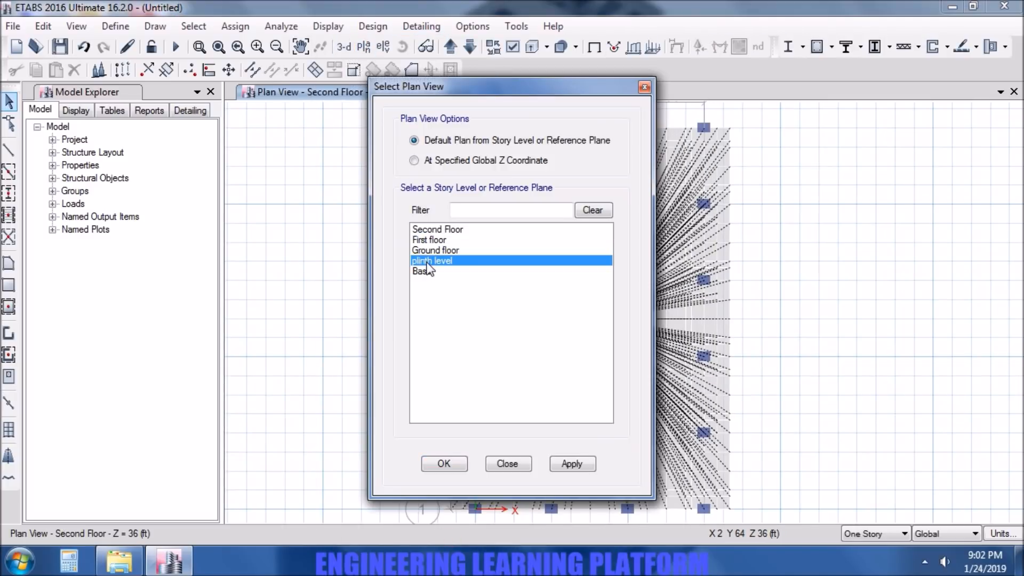
pyautogui.click(554, 465)
pyautogui.click(458, 463)
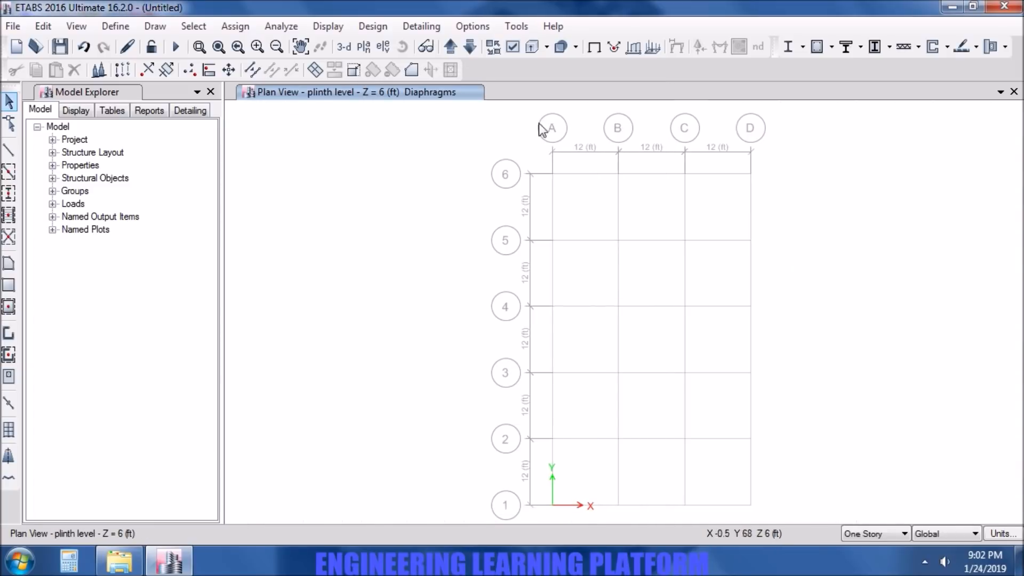
pyautogui.click(453, 46)
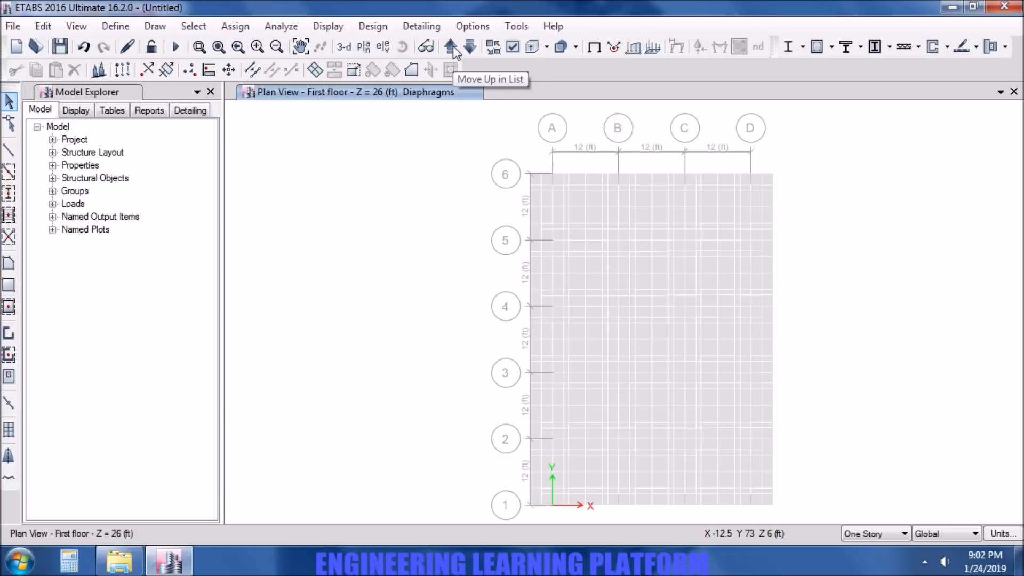
pyautogui.click(451, 48)
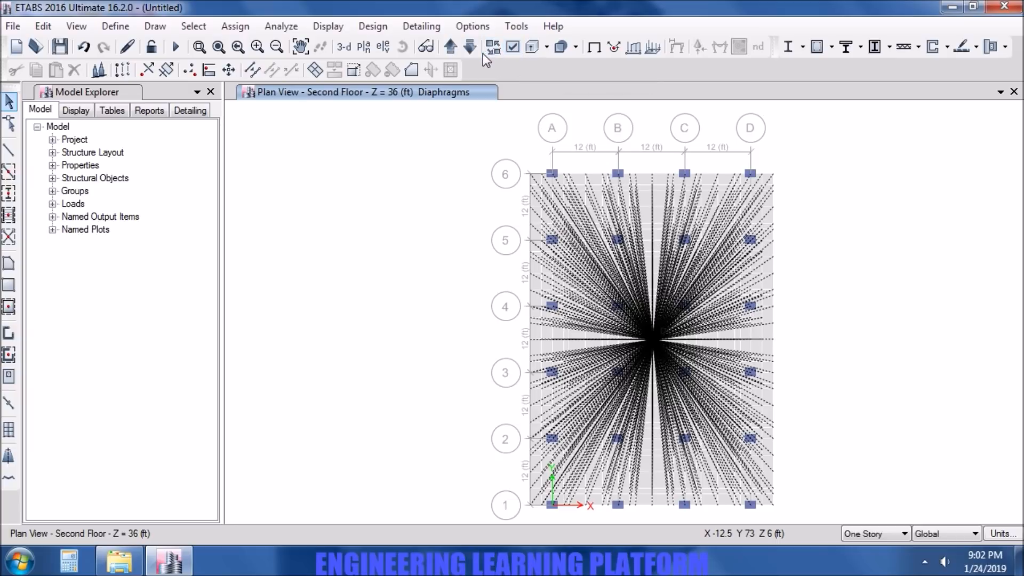
# Hide joint objects, beams and floors in the Second Floor plan view
pyautogui.click(511, 47)
pyautogui.click(419, 145)
pyautogui.click(411, 193)
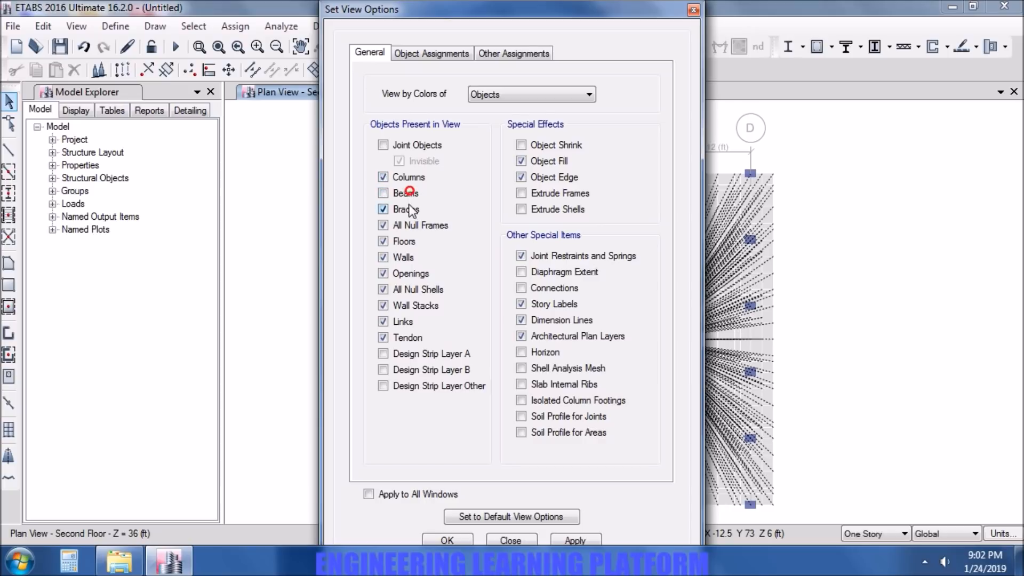
pyautogui.click(404, 241)
pyautogui.click(576, 536)
pyautogui.click(448, 539)
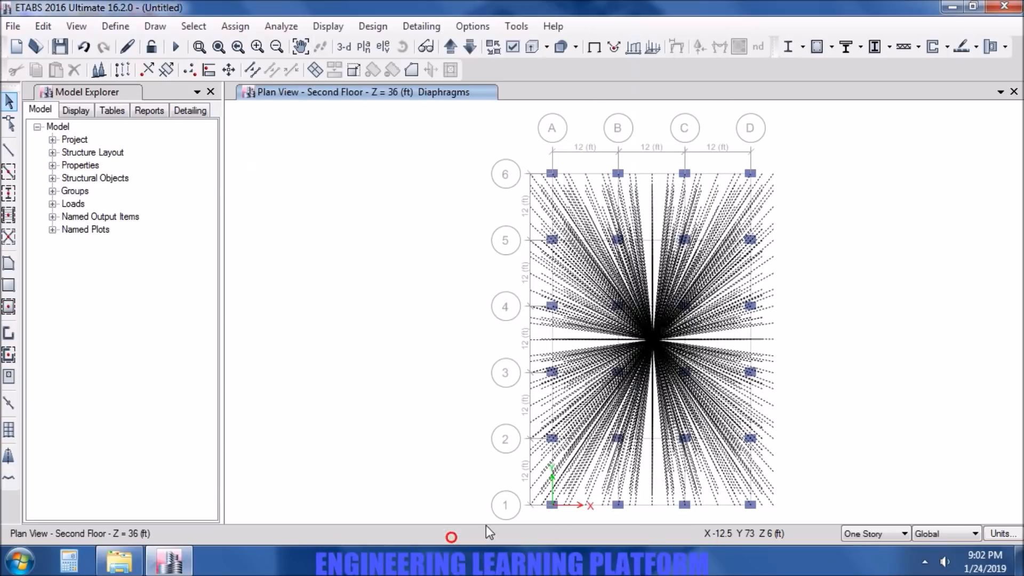
# Replicate all the second-floor columns by story onto the levels down to plinth level
pyautogui.moveTo(766, 516); pyautogui.dragTo(455, 140)
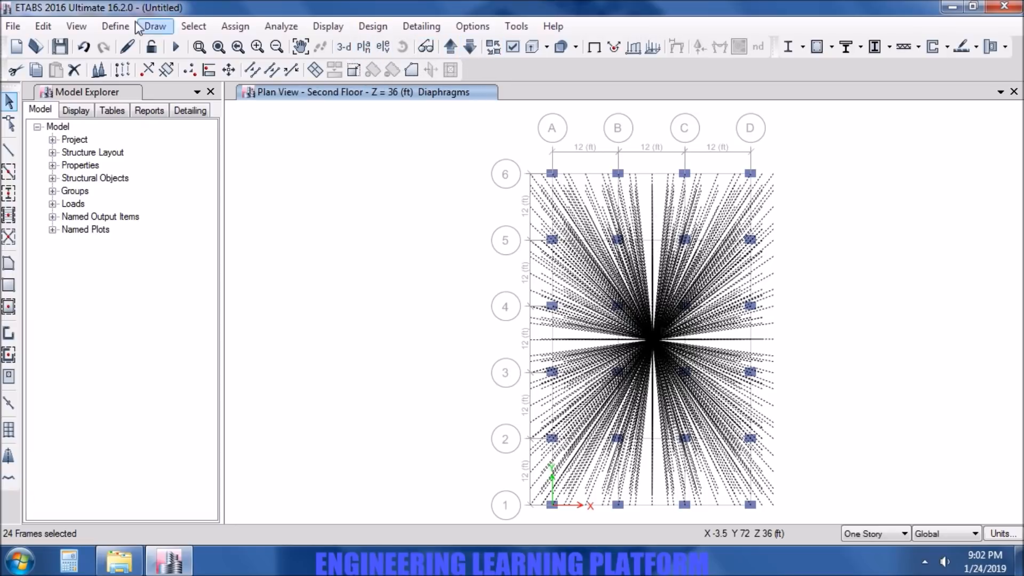
pyautogui.click(43, 25)
pyautogui.click(95, 277)
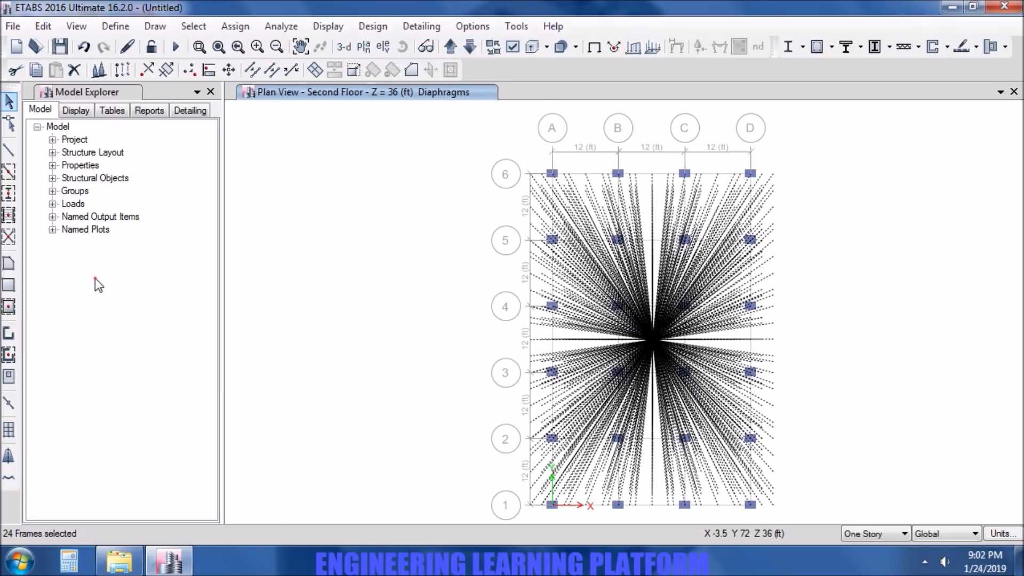
pyautogui.click(314, 160)
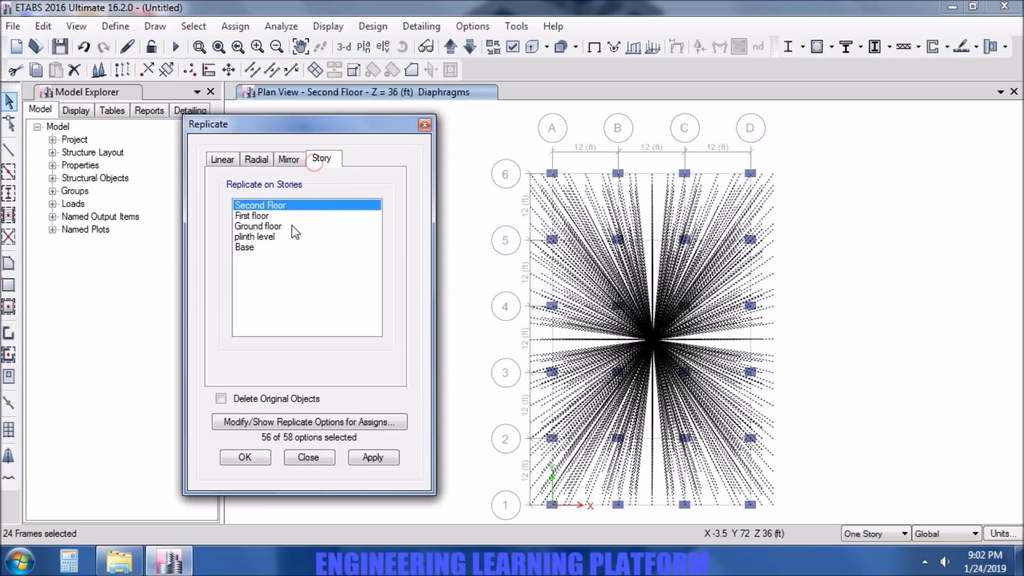
pyautogui.moveTo(296, 210); pyautogui.dragTo(292, 236)
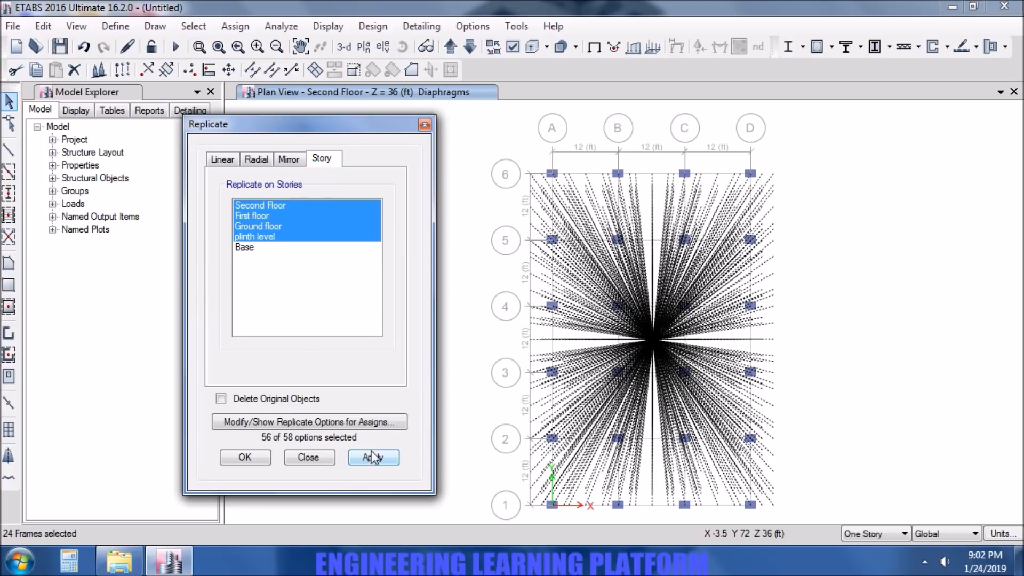
pyautogui.click(297, 203)
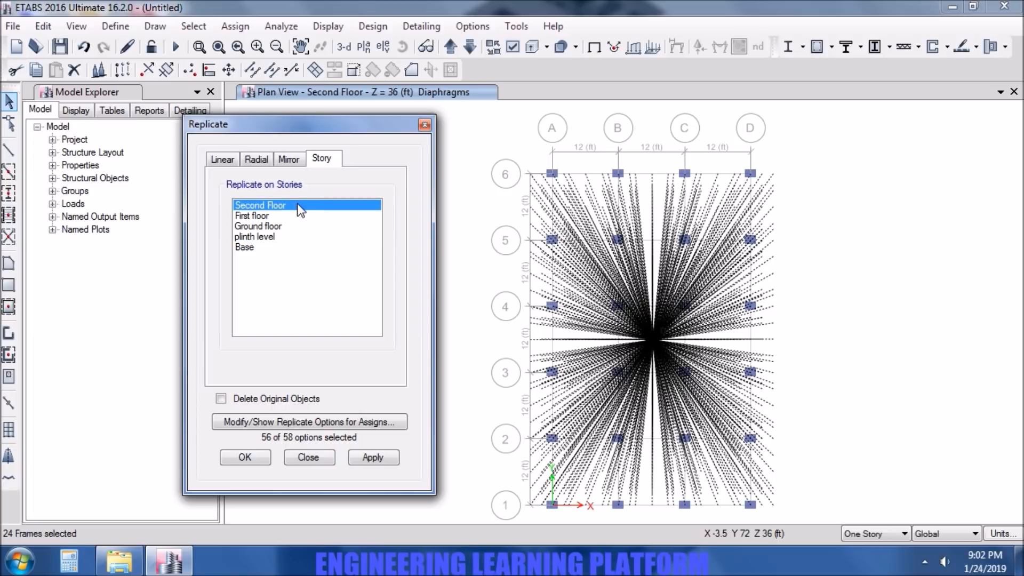
pyautogui.moveTo(296, 212); pyautogui.dragTo(292, 237)
pyautogui.click(373, 457)
pyautogui.click(244, 456)
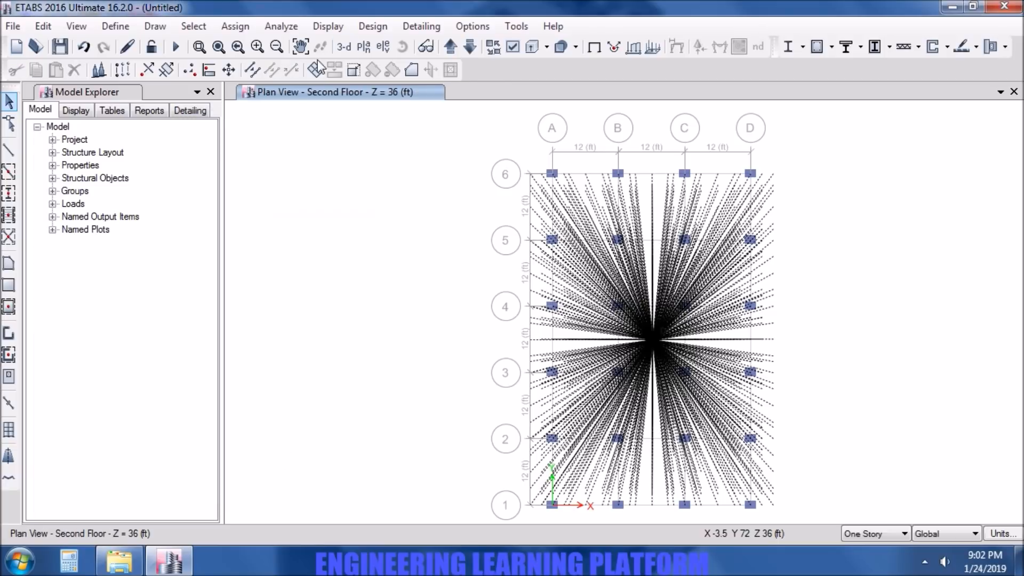
# Show the model in 3-D and restore its default view options
pyautogui.click(344, 49)
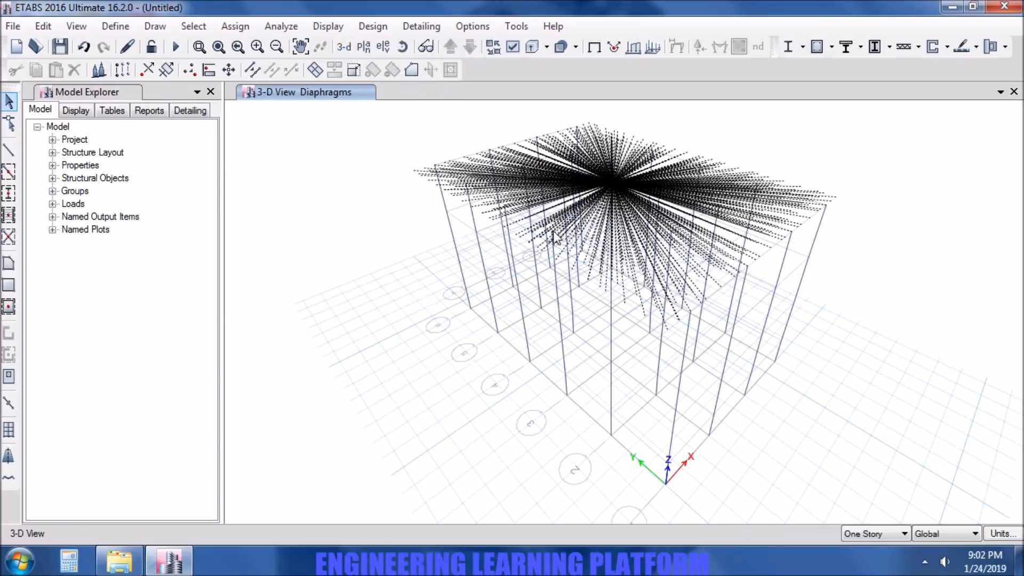
pyautogui.click(507, 51)
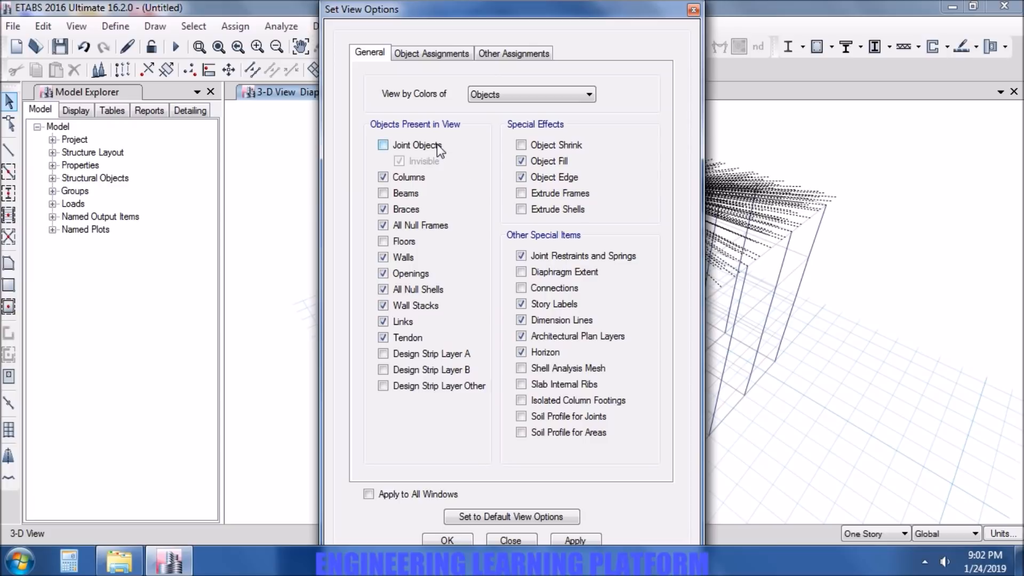
pyautogui.click(424, 49)
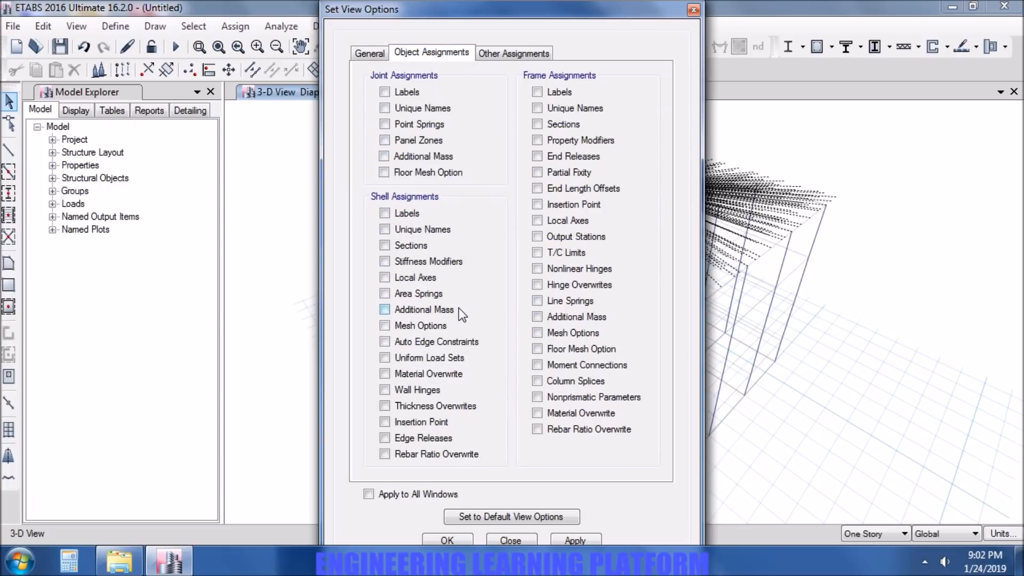
pyautogui.click(376, 53)
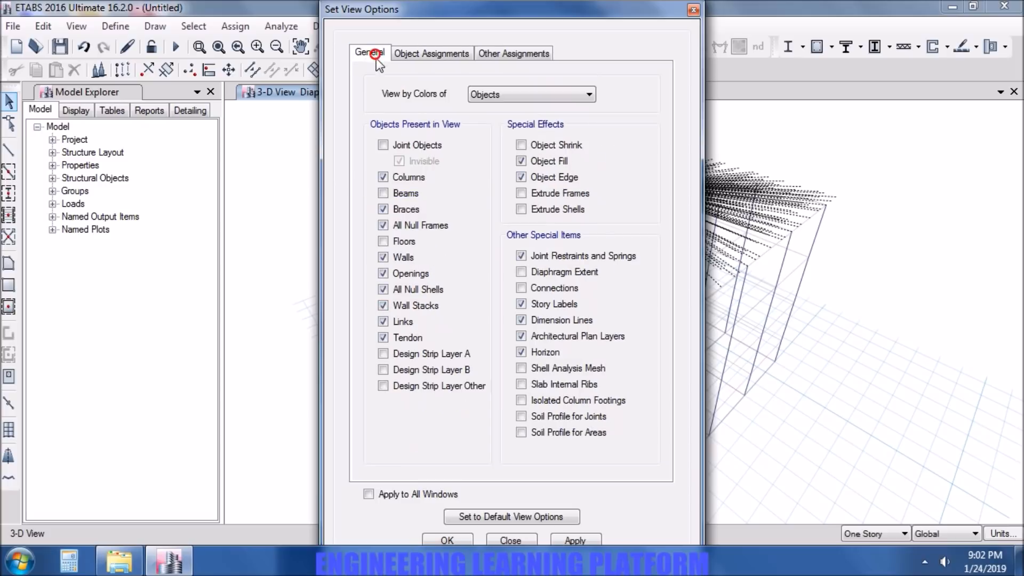
pyautogui.click(520, 353)
pyautogui.click(528, 517)
pyautogui.click(560, 538)
pyautogui.click(457, 539)
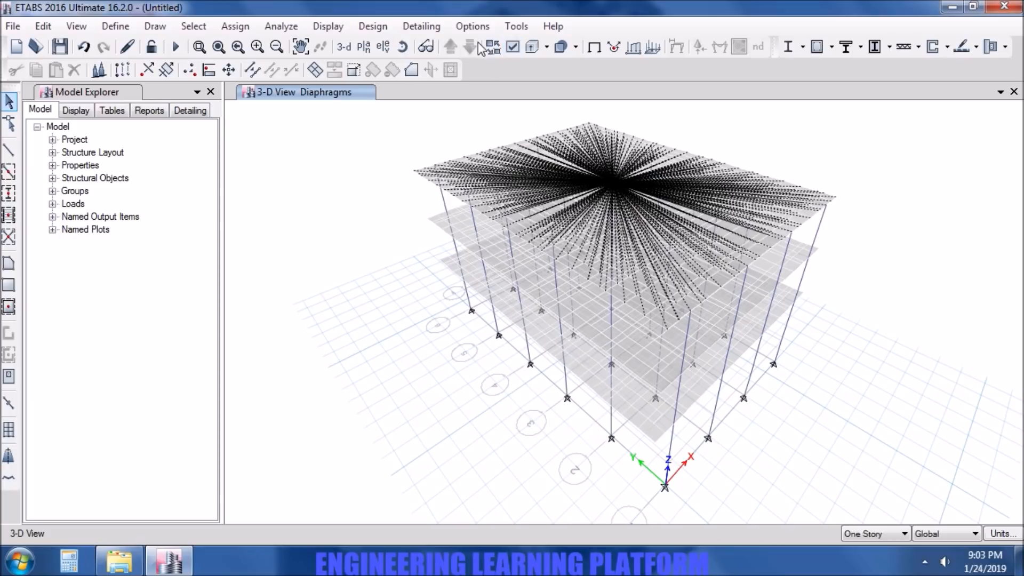
# Display the plan view of the plinth level story
pyautogui.click(366, 50)
pyautogui.click(439, 261)
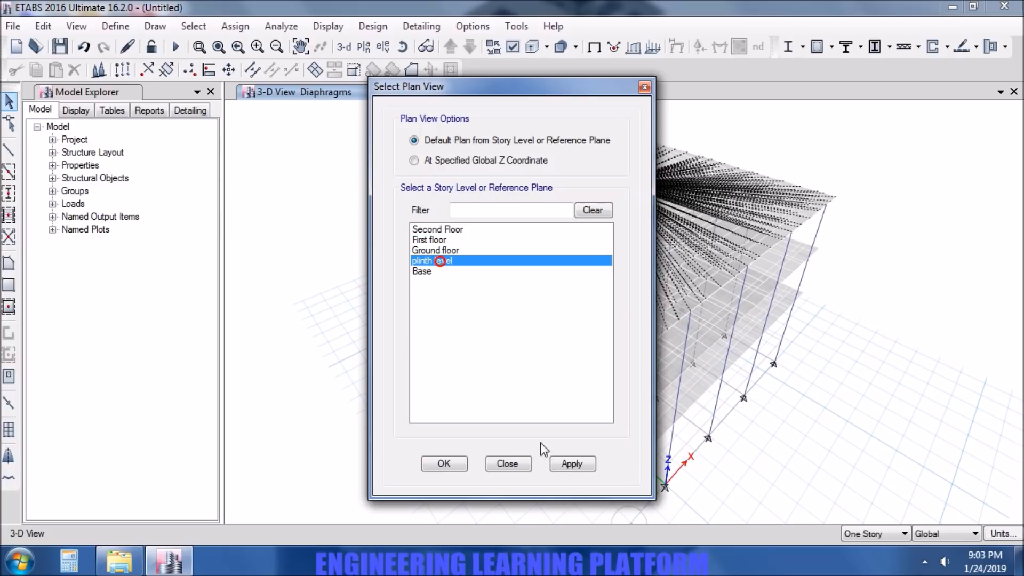
pyautogui.click(568, 463)
pyautogui.click(444, 464)
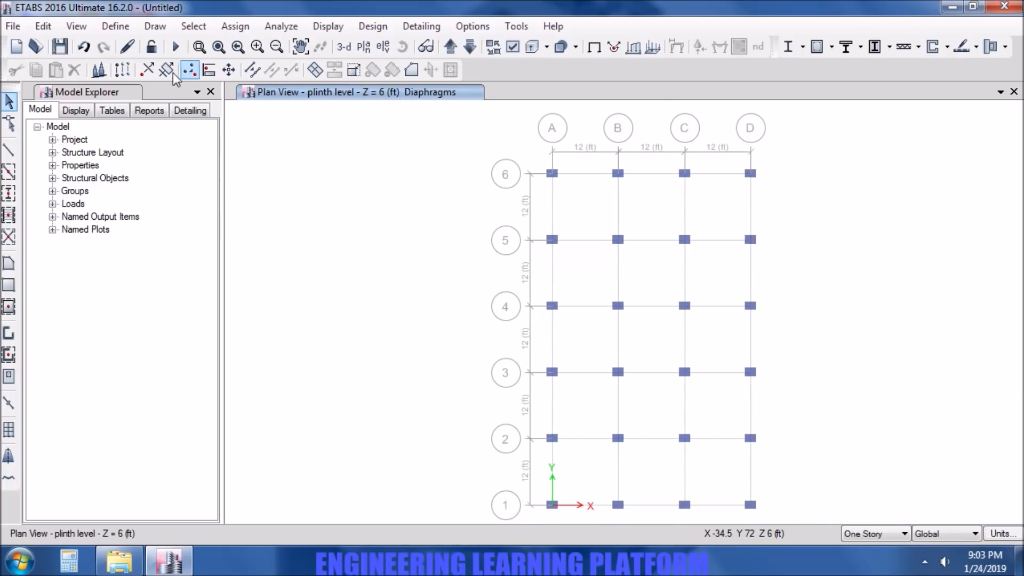
# Draw PB 12x24 plinth beams along all the grid lines of the plinth level plan
pyautogui.click(10, 171)
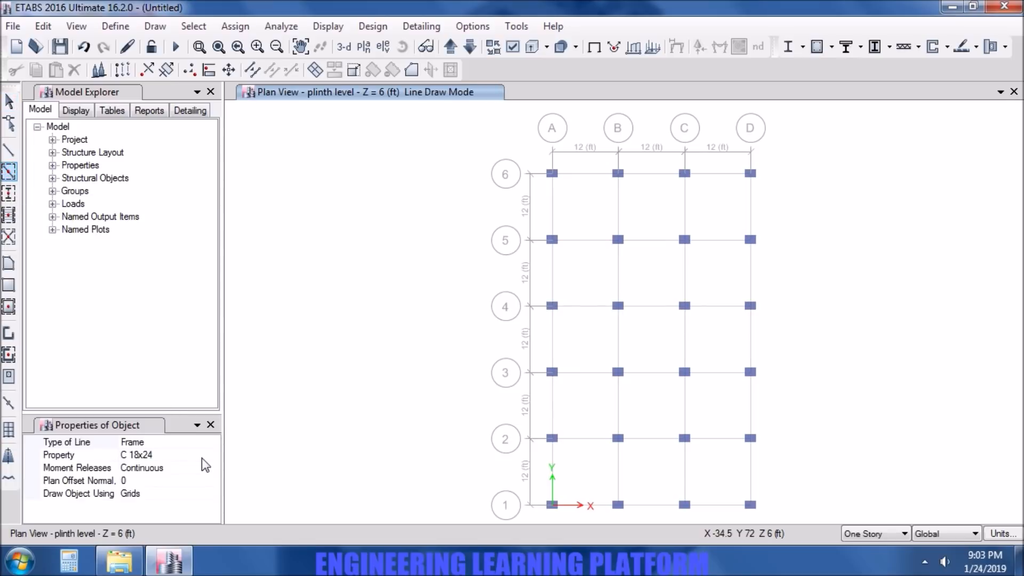
pyautogui.click(215, 457)
pyautogui.click(214, 457)
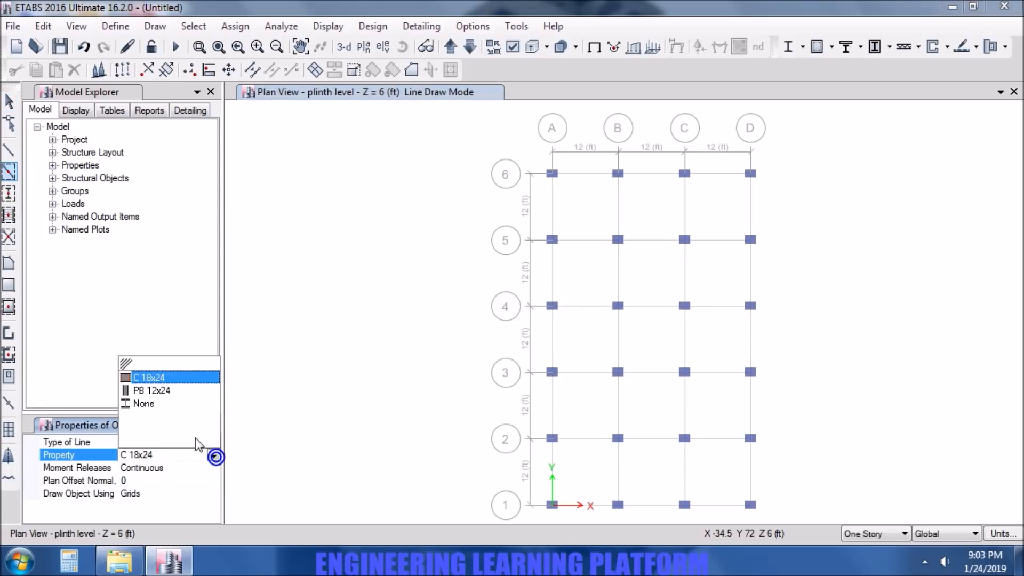
pyautogui.click(175, 391)
pyautogui.moveTo(781, 511)
pyautogui.mouseDown()
pyautogui.moveTo(560, 200)
pyautogui.moveTo(494, 152)
pyautogui.mouseUp()
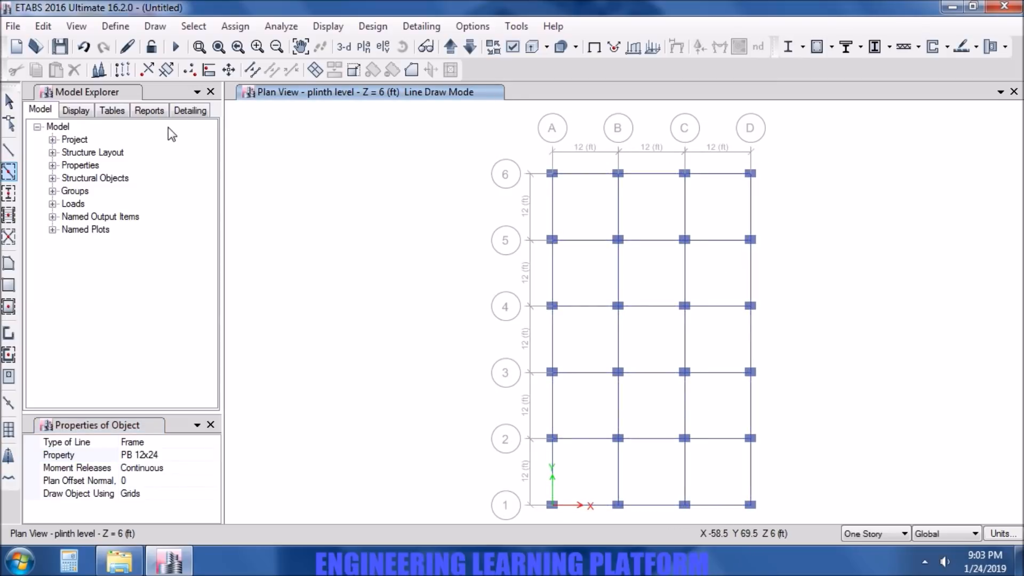
pyautogui.press('Escape')
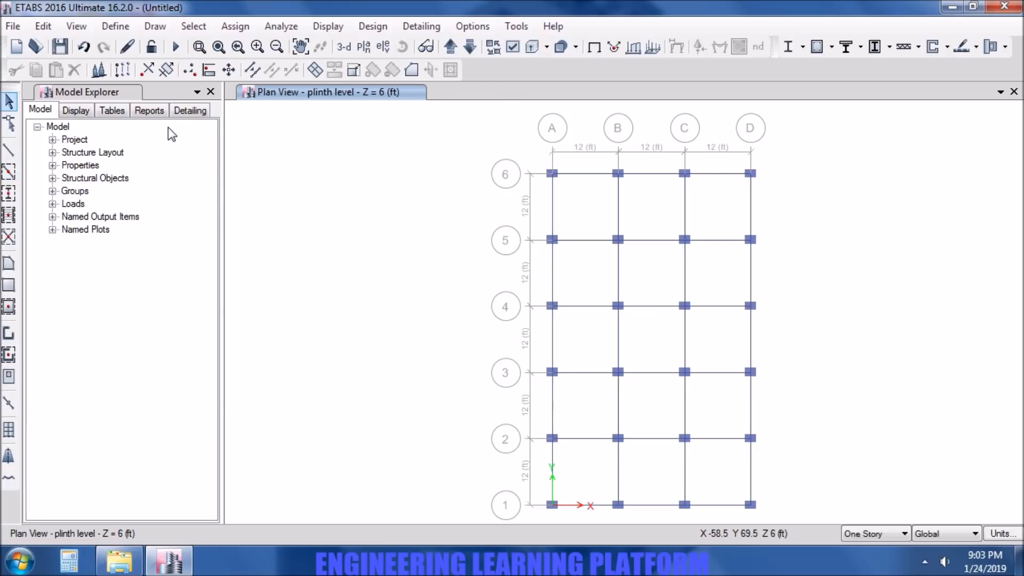
# Assign shell diaphragm D1 to all the slabs of the ground floor and first floor
pyautogui.click(454, 48)
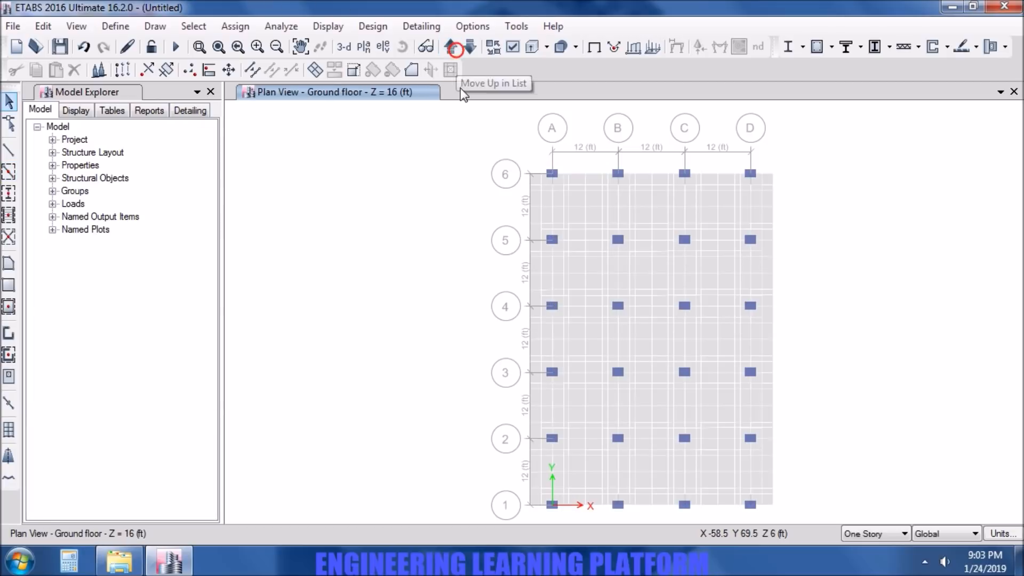
pyautogui.moveTo(482, 142); pyautogui.dragTo(823, 520)
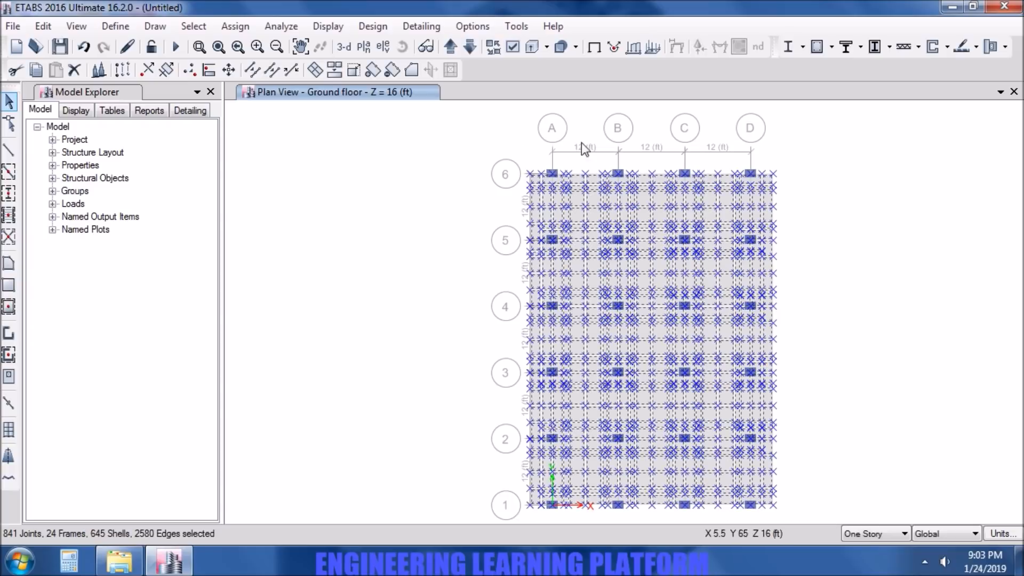
pyautogui.click(452, 47)
pyautogui.moveTo(484, 124); pyautogui.dragTo(838, 512)
pyautogui.click(235, 26)
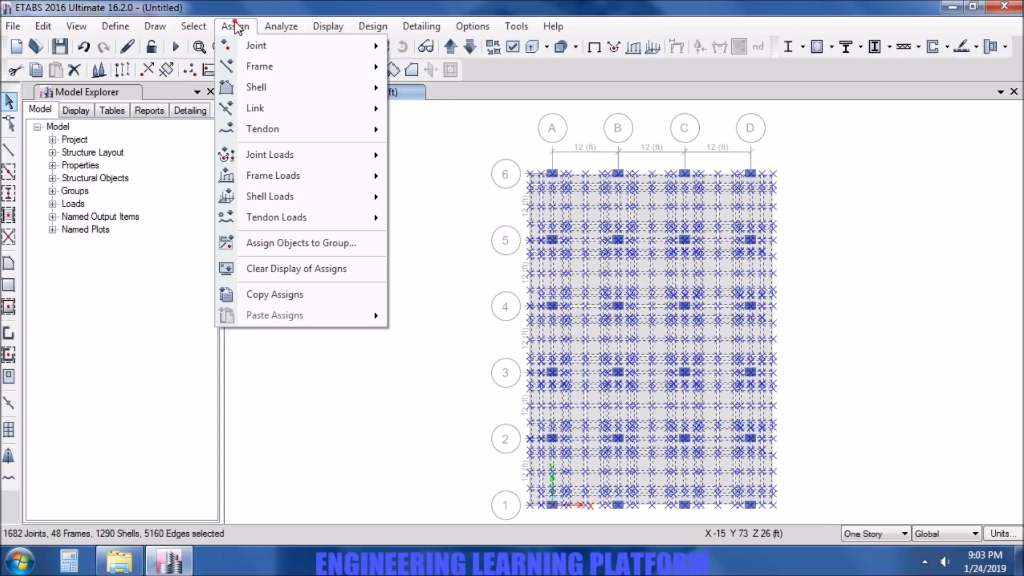
pyautogui.moveTo(255, 87)
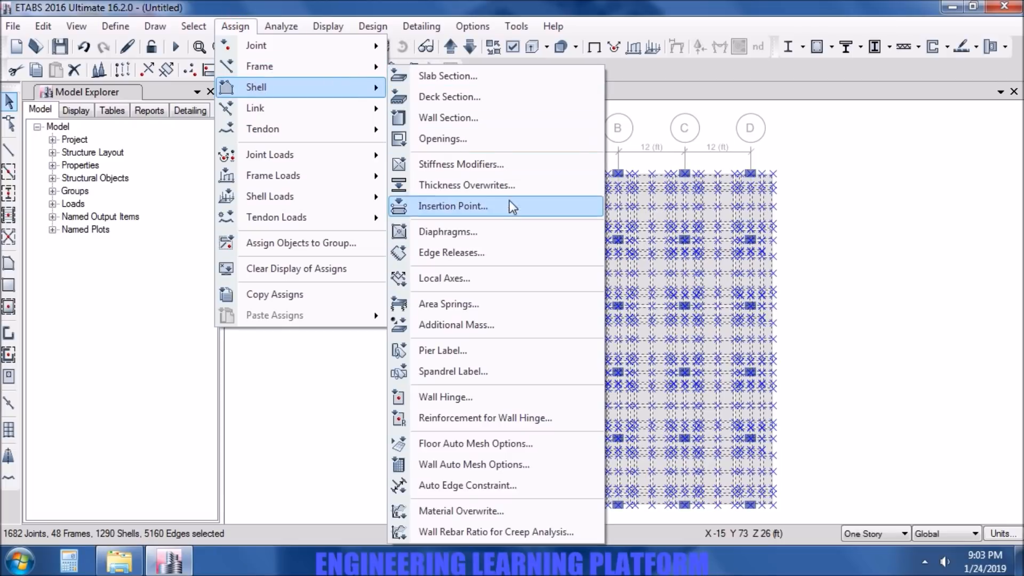
pyautogui.click(498, 232)
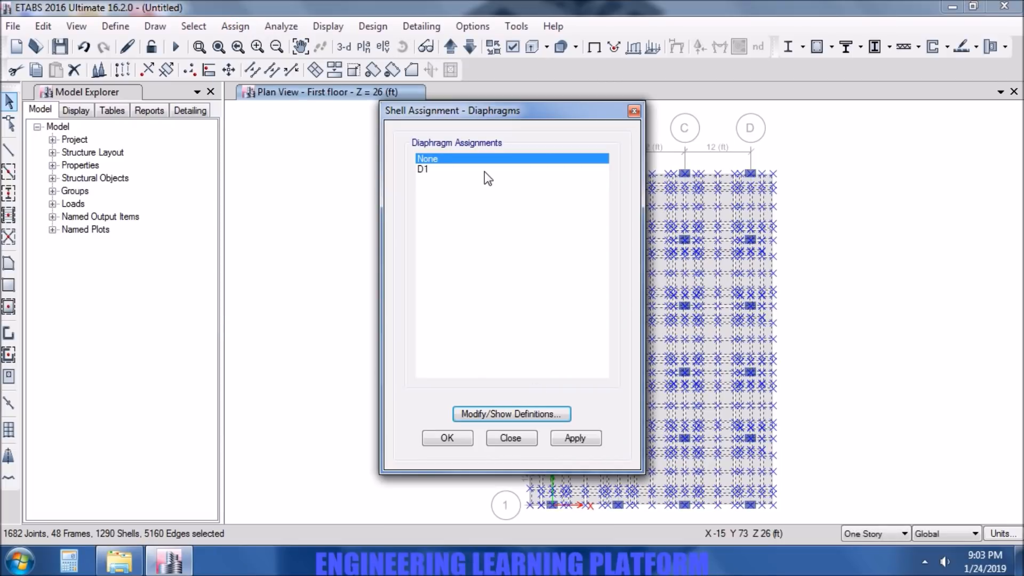
pyautogui.click(484, 169)
pyautogui.click(579, 438)
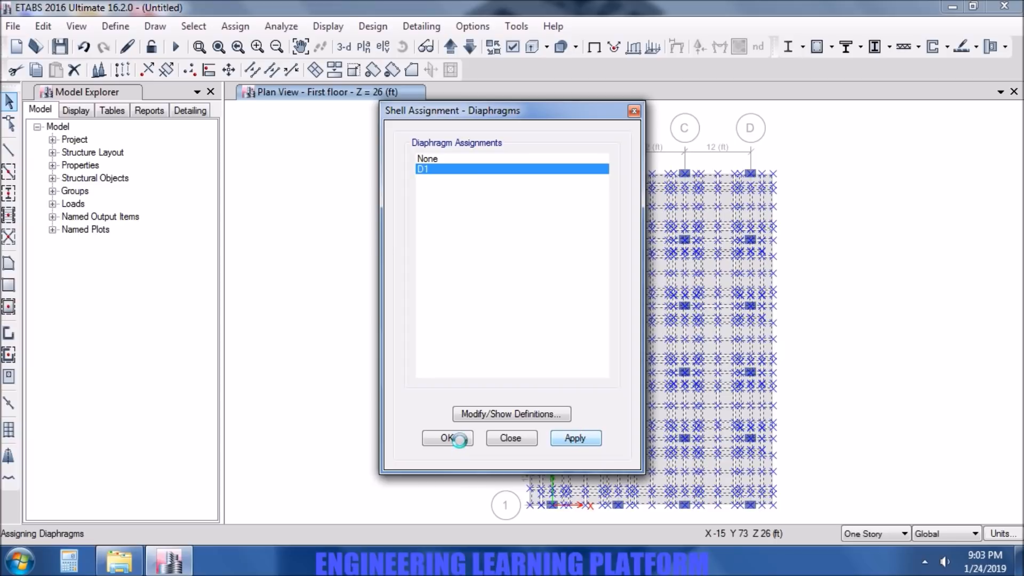
pyautogui.click(458, 438)
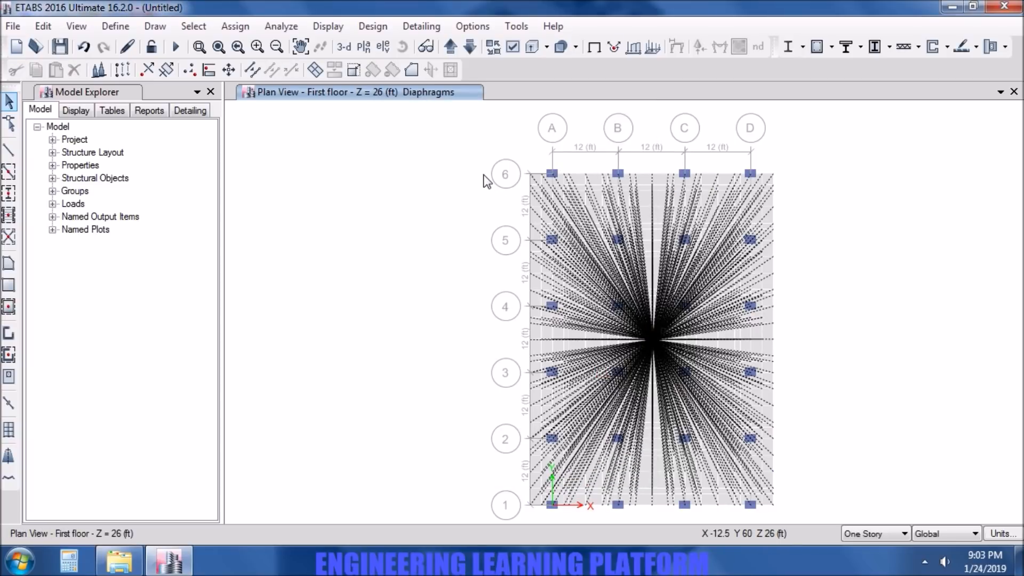
# Set the concrete slab design code to ACI 318-08 and review the minimum cover and P/T stress check preferences
pyautogui.click(373, 26)
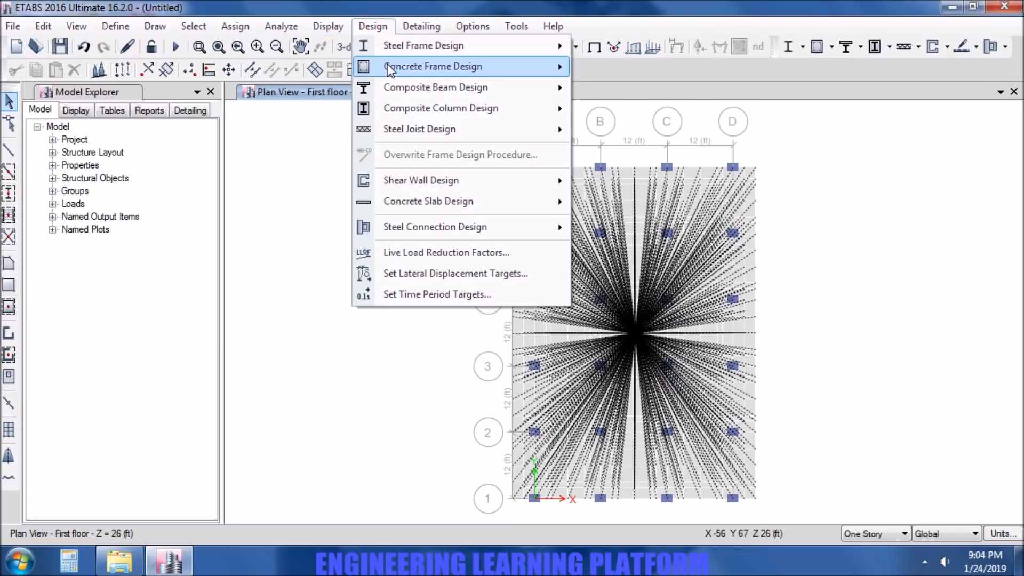
pyautogui.moveTo(401, 201)
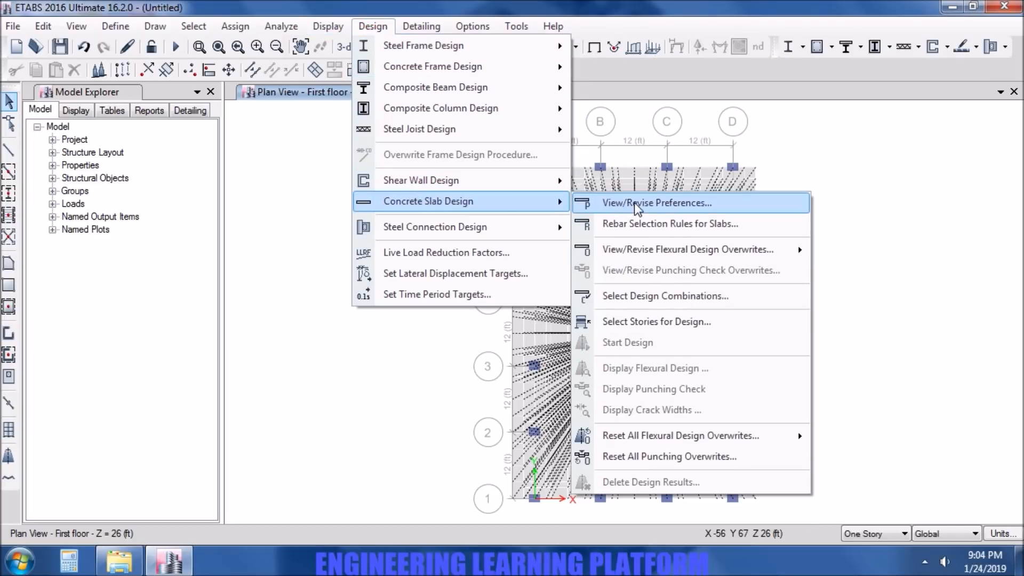
pyautogui.click(637, 206)
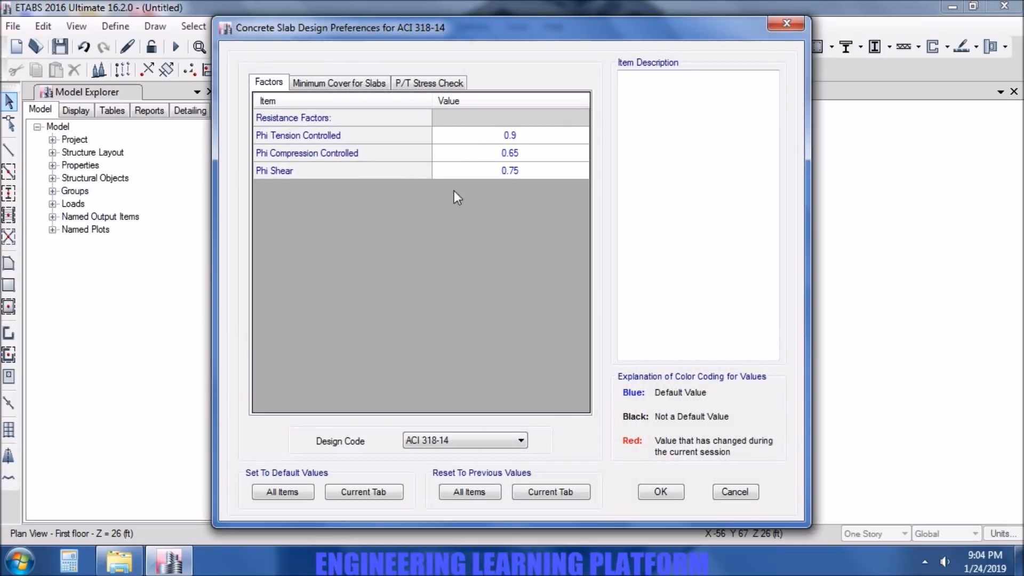
pyautogui.click(504, 441)
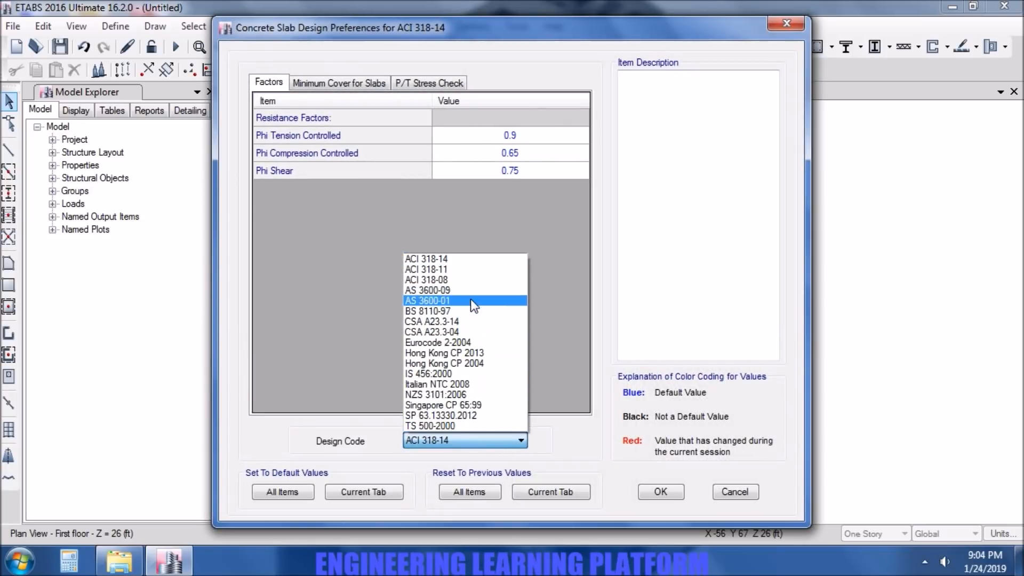
pyautogui.click(469, 280)
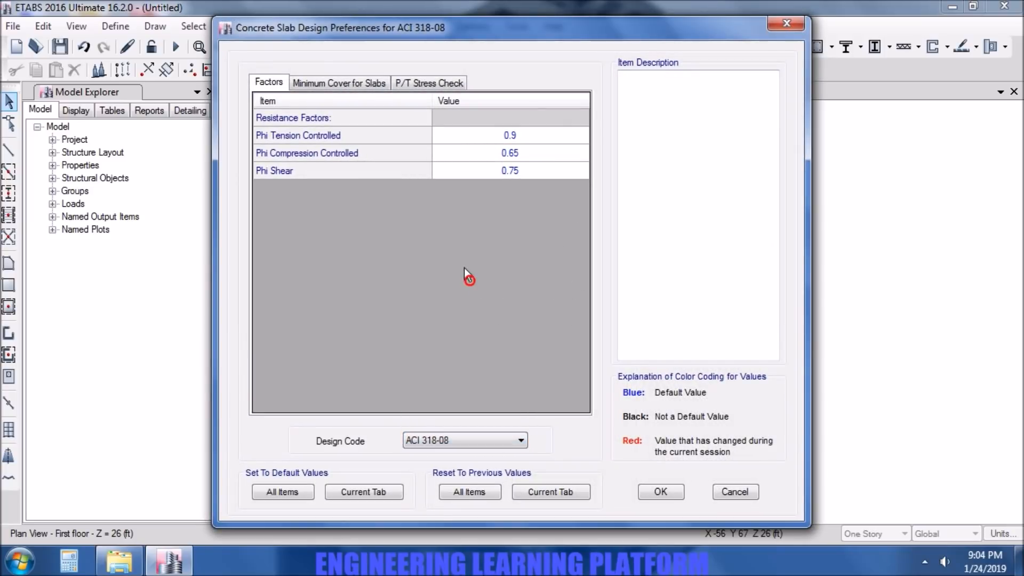
pyautogui.click(341, 83)
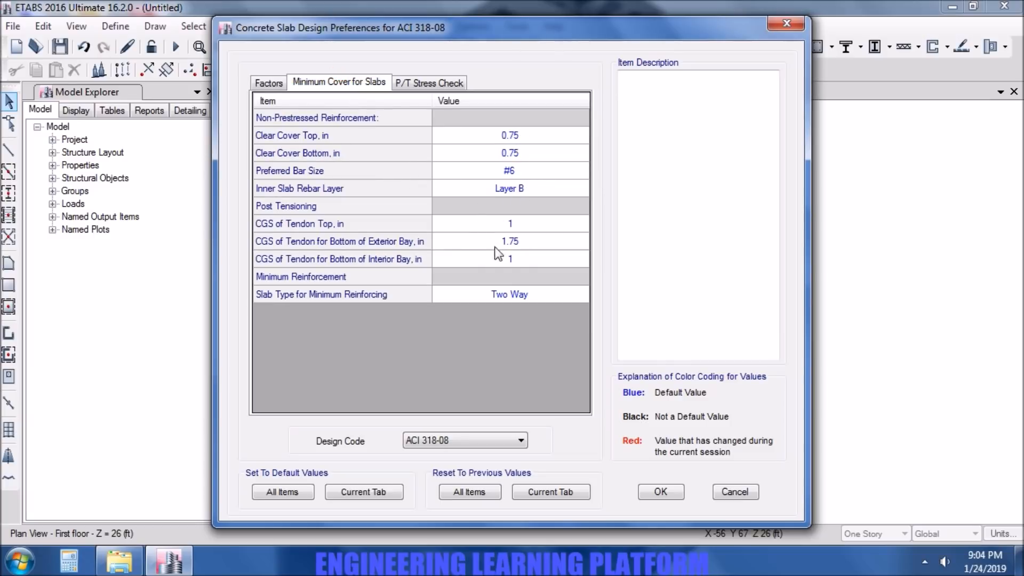
pyautogui.click(449, 85)
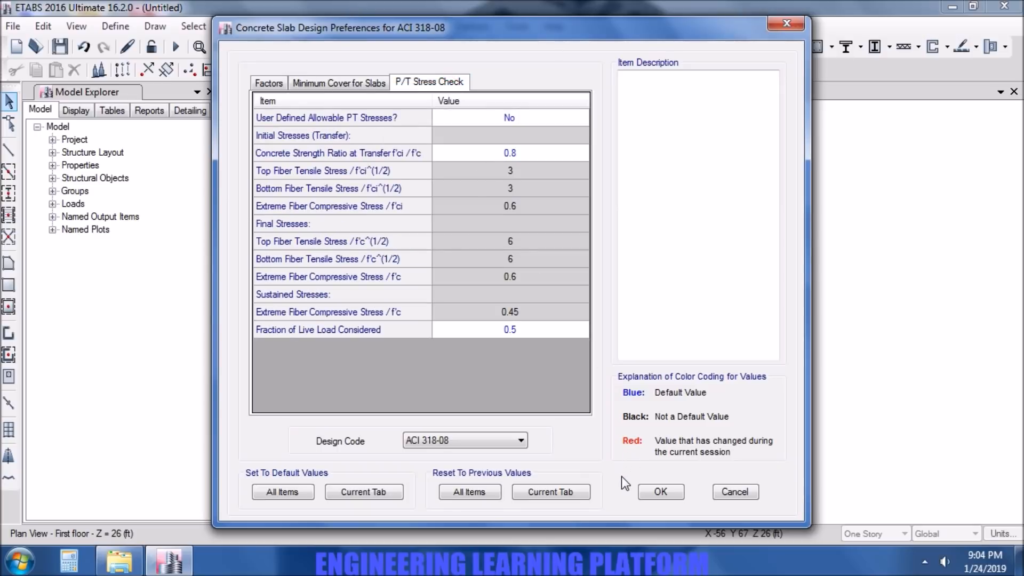
pyautogui.click(662, 499)
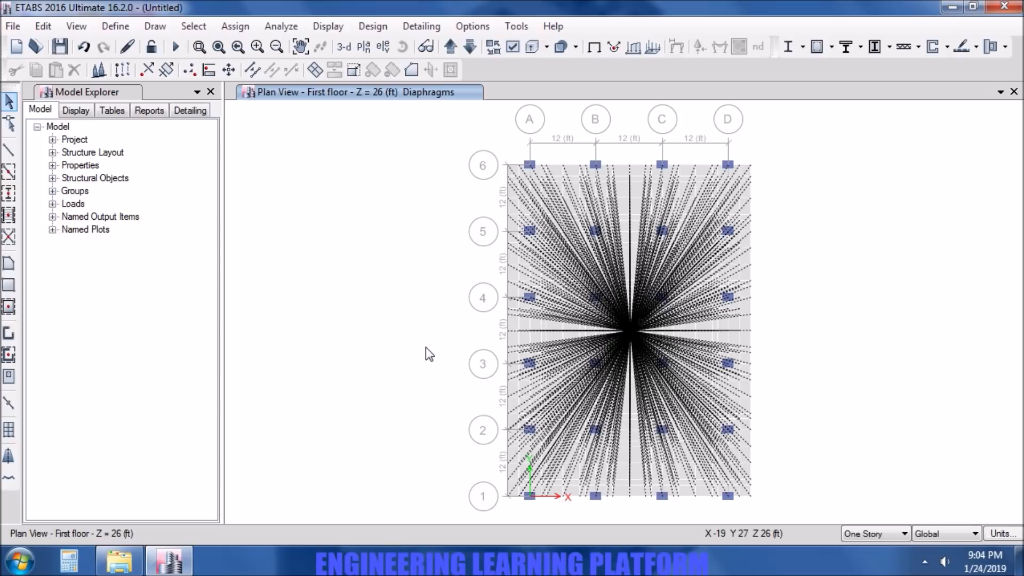
# Add the default load combinations for concrete slab design and review the load factors of DSlbU1 and DSlbU2
pyautogui.click(115, 26)
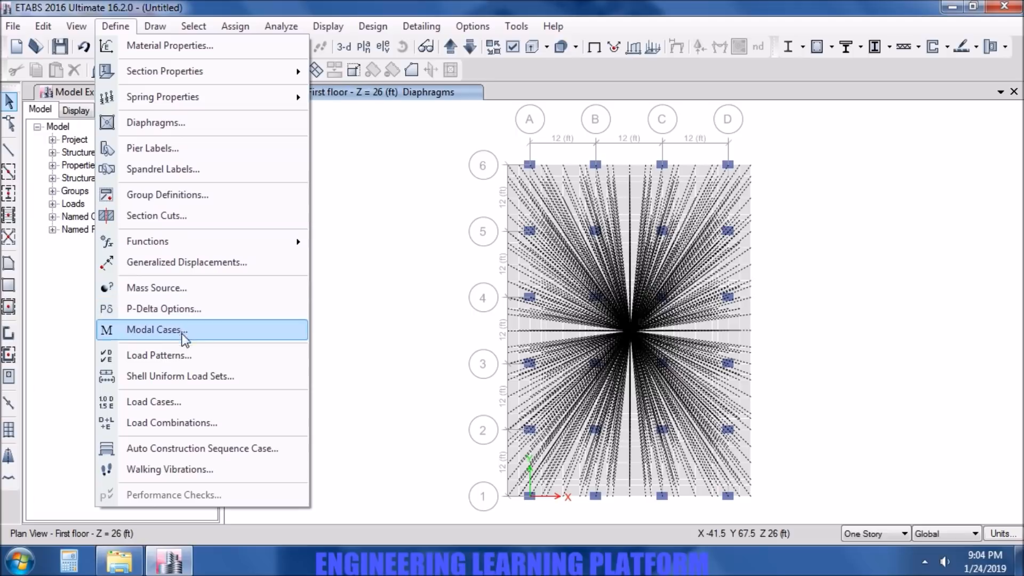
pyautogui.click(193, 422)
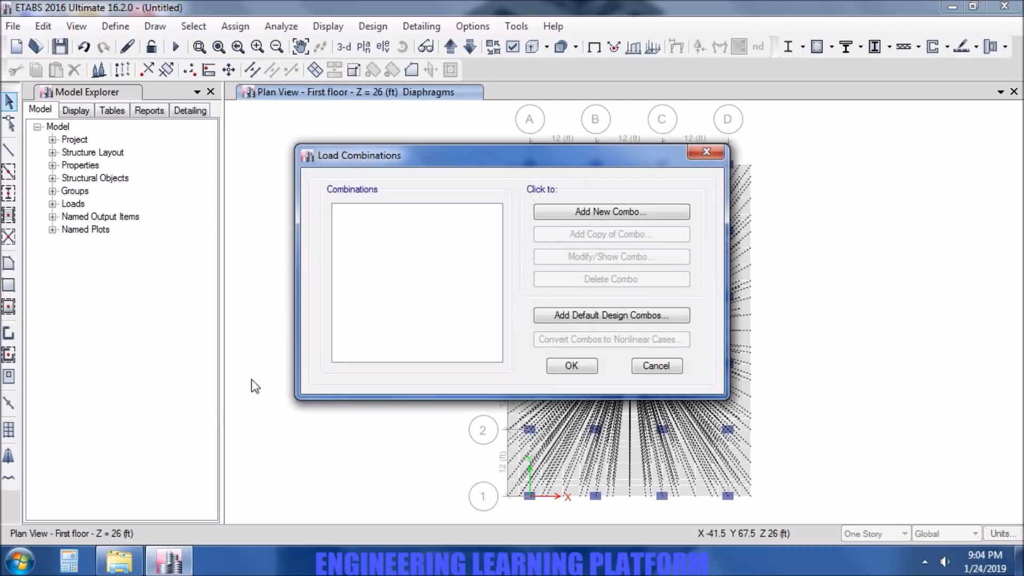
pyautogui.click(618, 318)
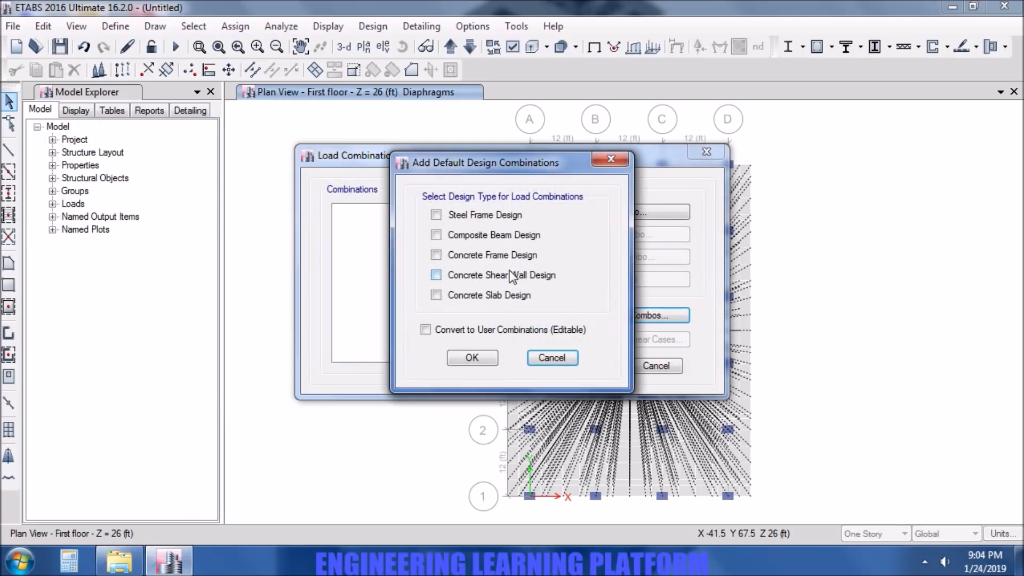
pyautogui.click(435, 295)
pyautogui.click(471, 357)
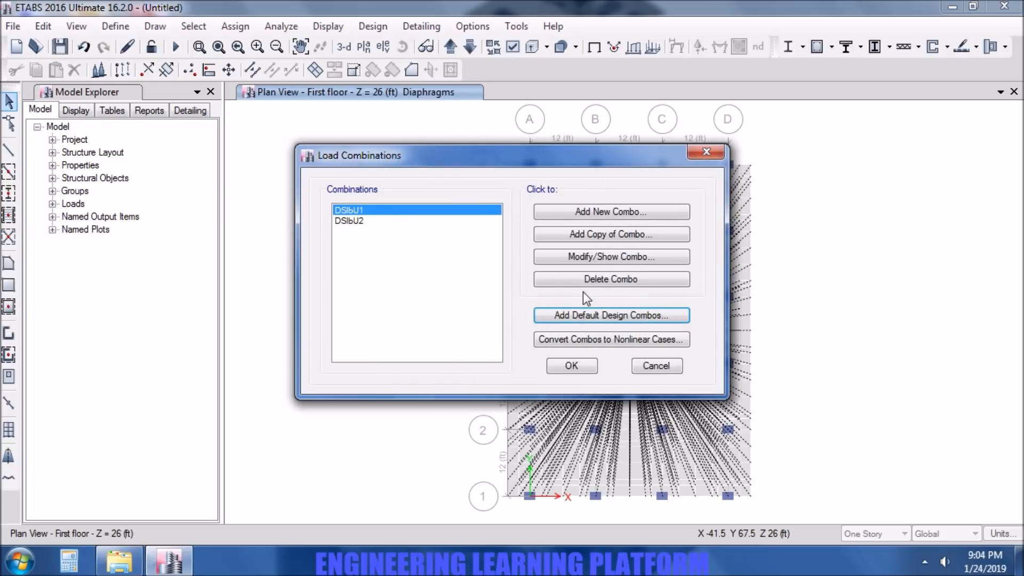
pyautogui.click(587, 255)
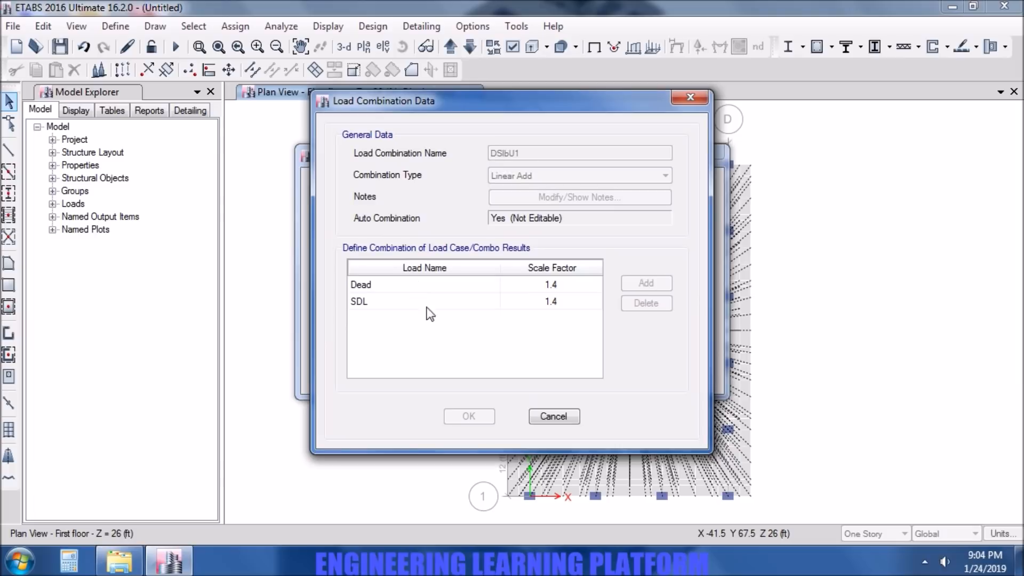
pyautogui.click(554, 417)
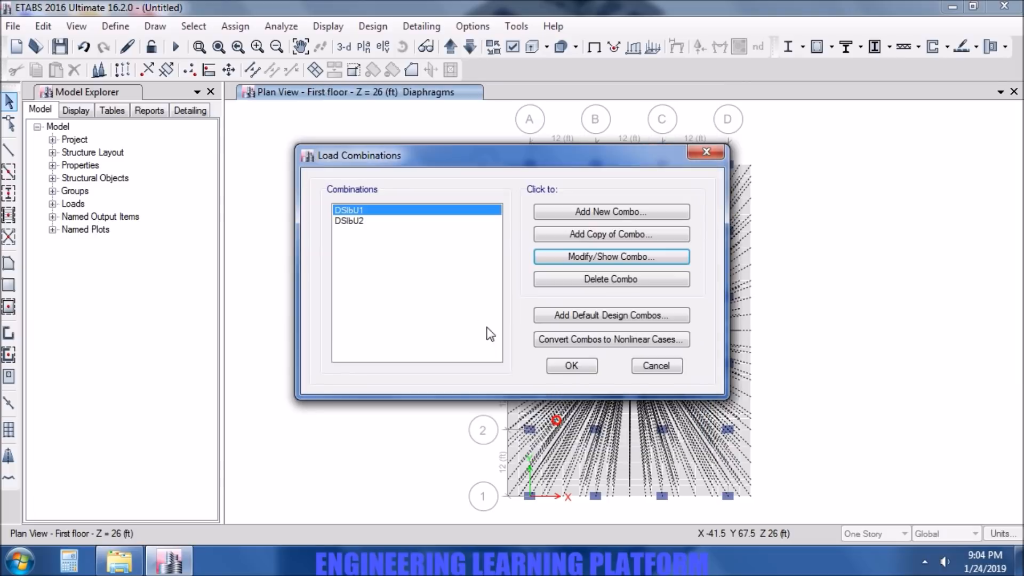
pyautogui.click(434, 219)
pyautogui.click(619, 257)
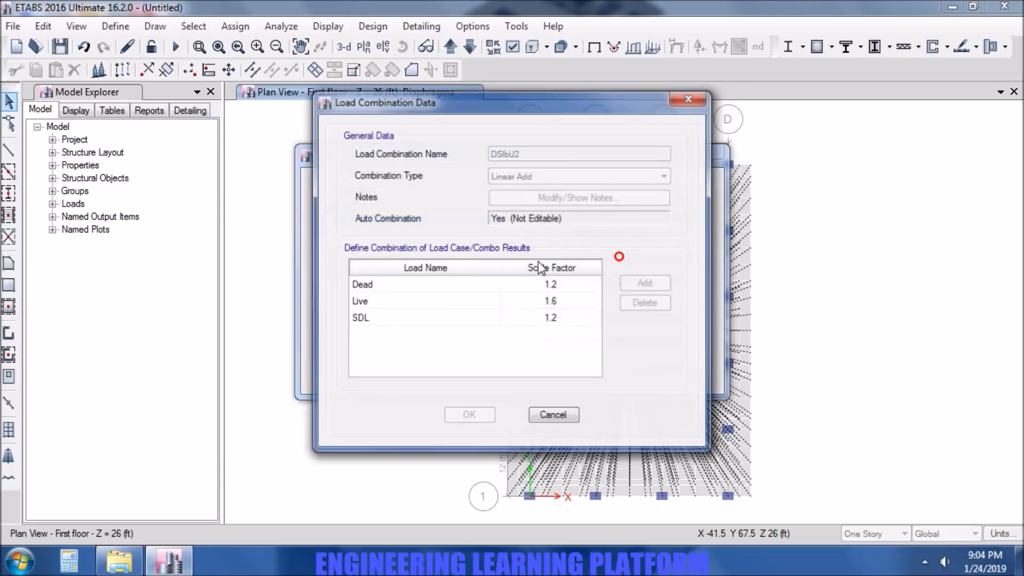
pyautogui.click(550, 417)
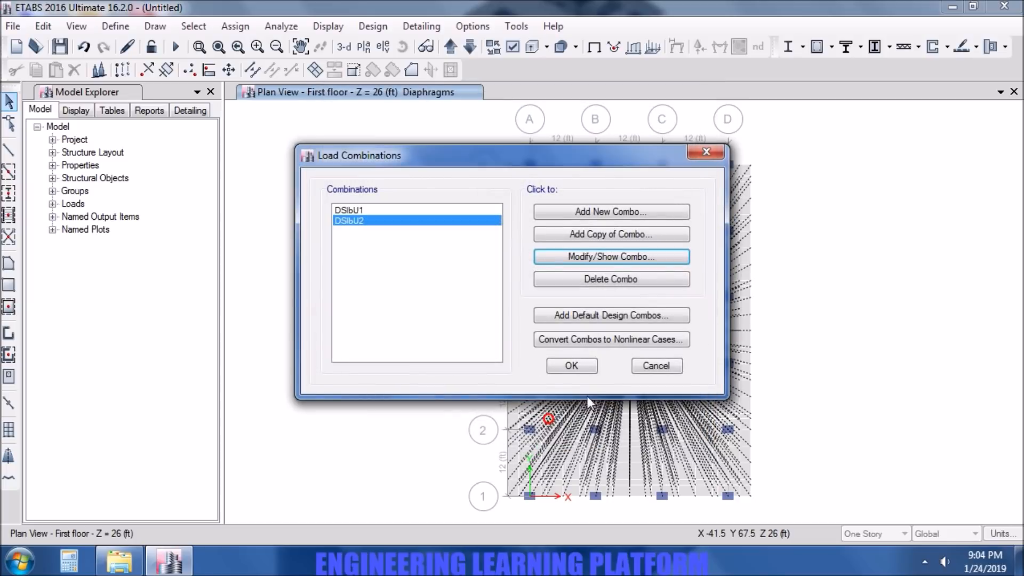
pyautogui.click(586, 367)
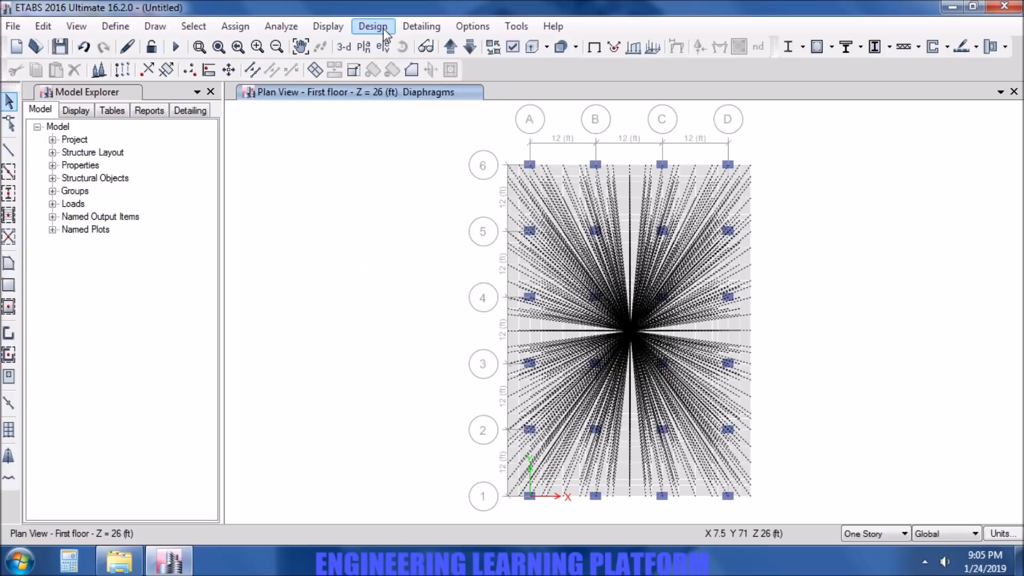
pyautogui.click(382, 27)
pyautogui.click(399, 6)
# Create a new load combination named LT Deflection with a scale factor of 3 for the Dead load
pyautogui.click(121, 28)
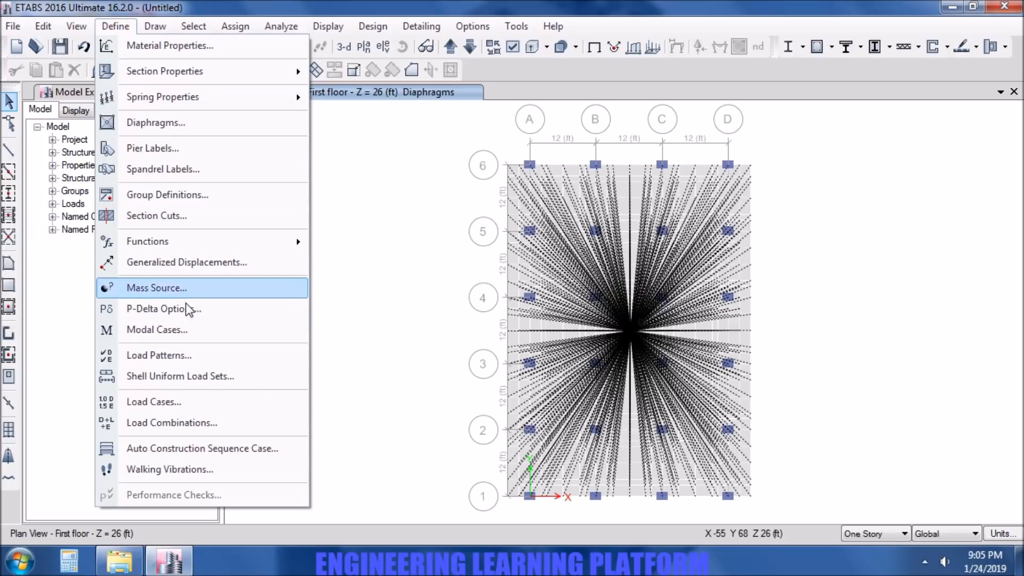
pyautogui.click(199, 419)
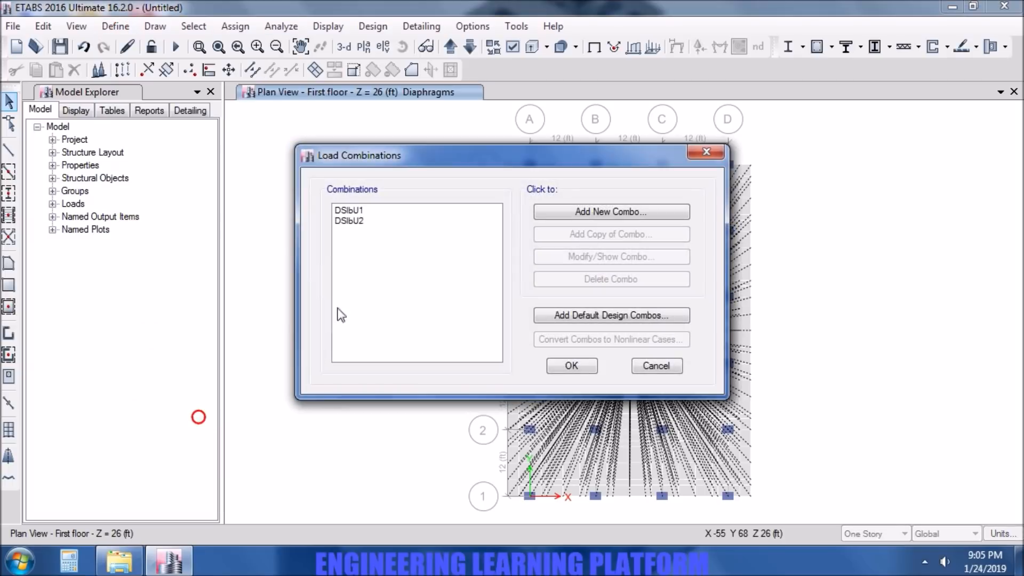
pyautogui.click(586, 212)
pyautogui.doubleClick(527, 155)
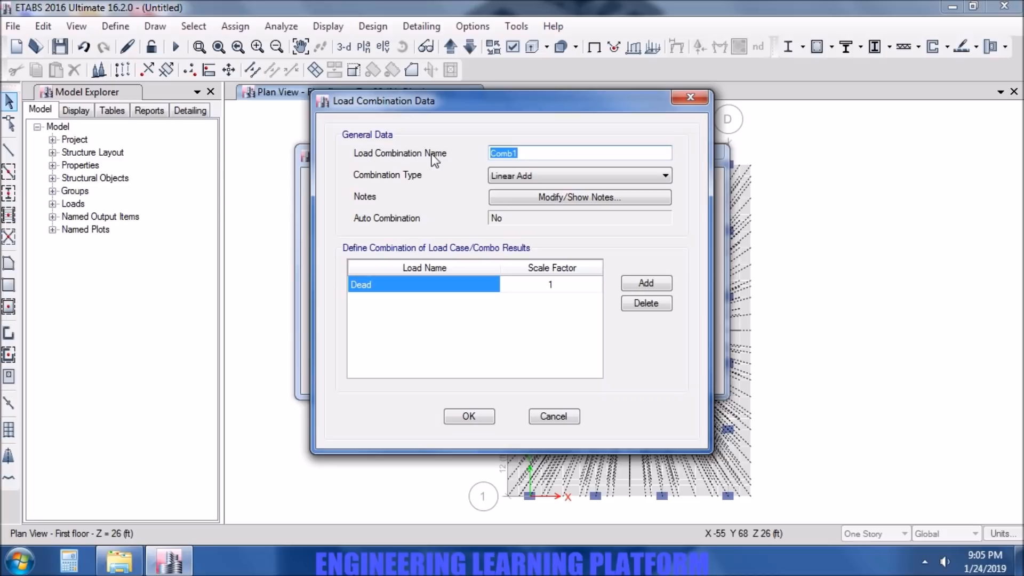
pyautogui.write('LT Deflection')
pyautogui.click(563, 283)
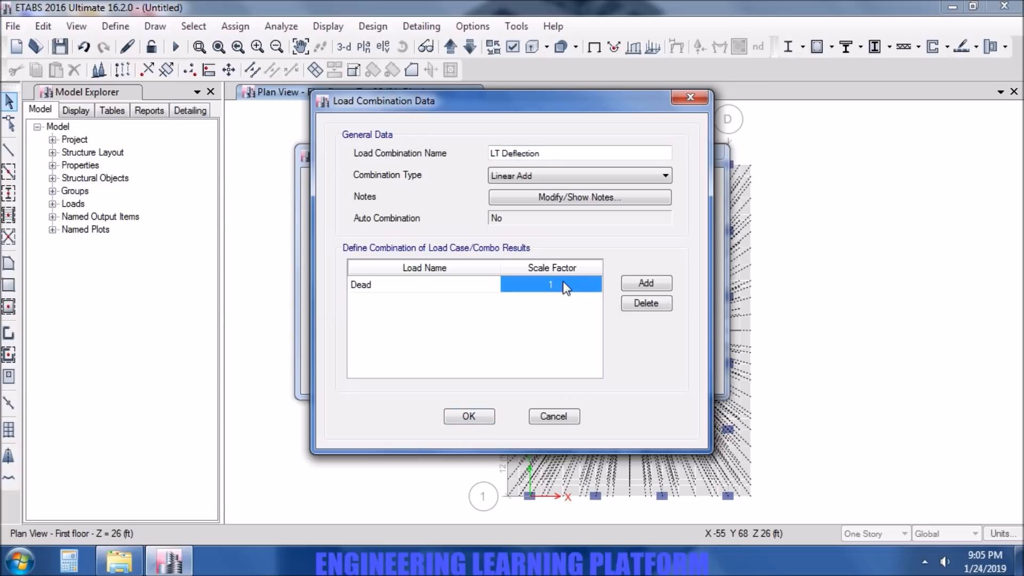
pyautogui.write('3')
# Add the SDL load to the LT Deflection combination with a scale factor of 3
pyautogui.click(629, 283)
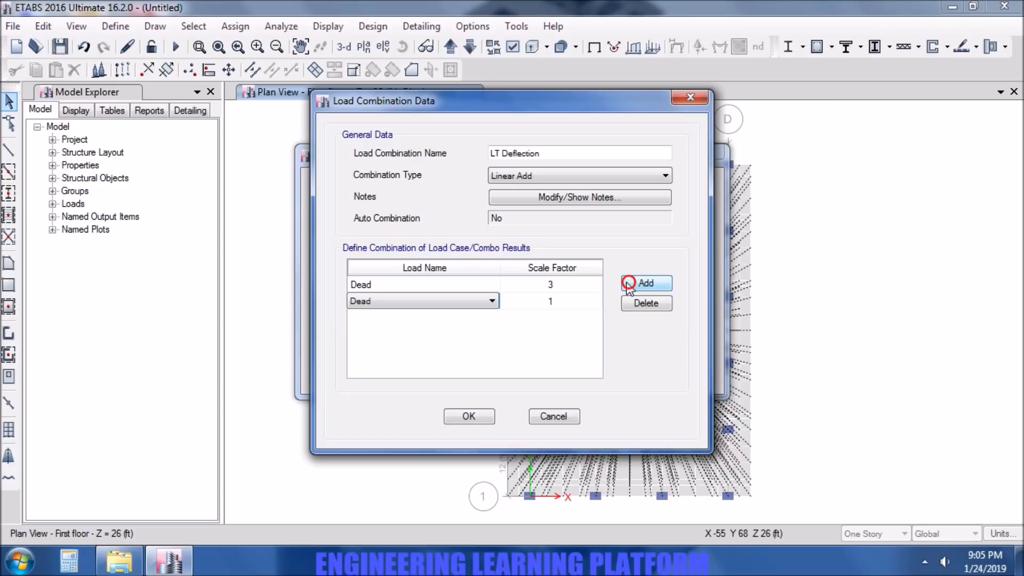
pyautogui.click(487, 301)
pyautogui.click(478, 347)
pyautogui.click(574, 302)
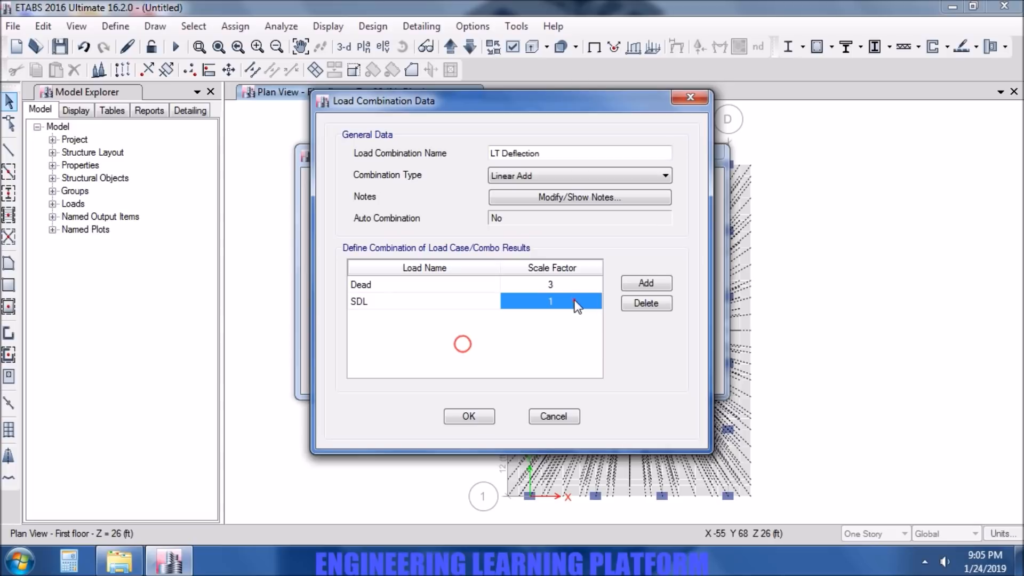
pyautogui.write('3')
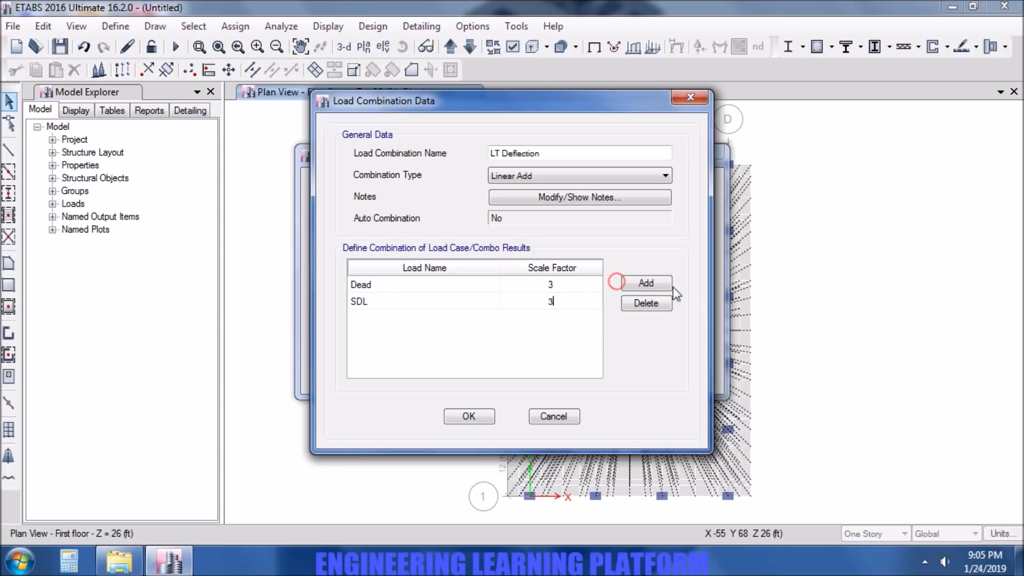
# Add the Live load with a scale factor of 1.5 to the LT Deflection combination and accept the load combinations
pyautogui.click(651, 282)
pyautogui.click(416, 318)
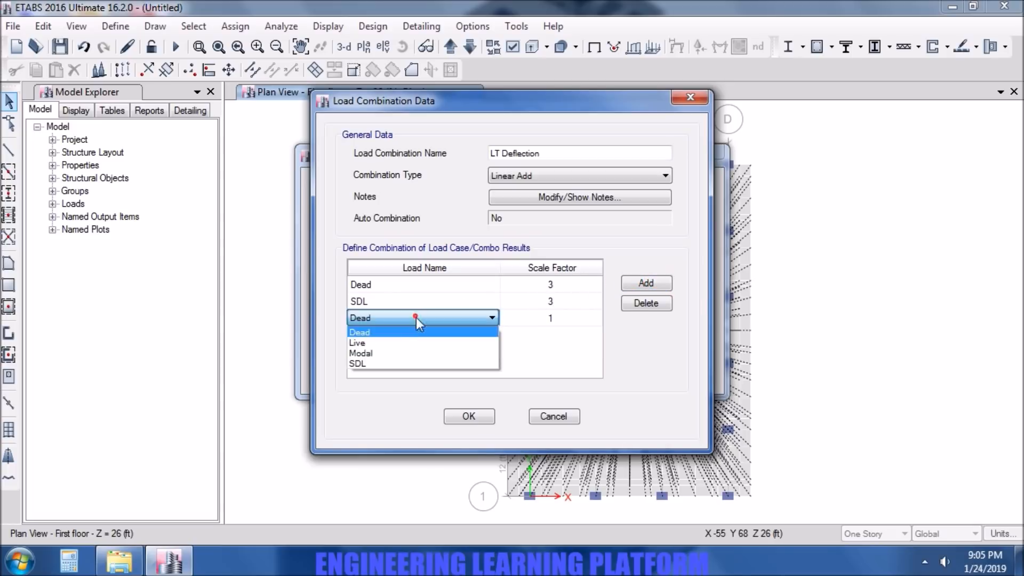
pyautogui.click(406, 343)
pyautogui.click(571, 320)
pyautogui.click(572, 320)
pyautogui.write('.5')
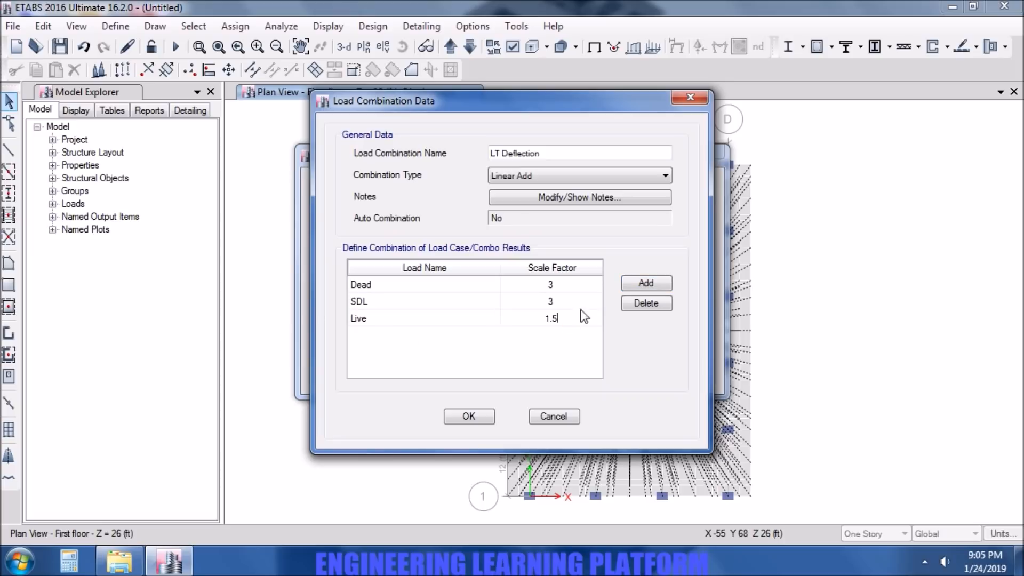
pyautogui.click(478, 415)
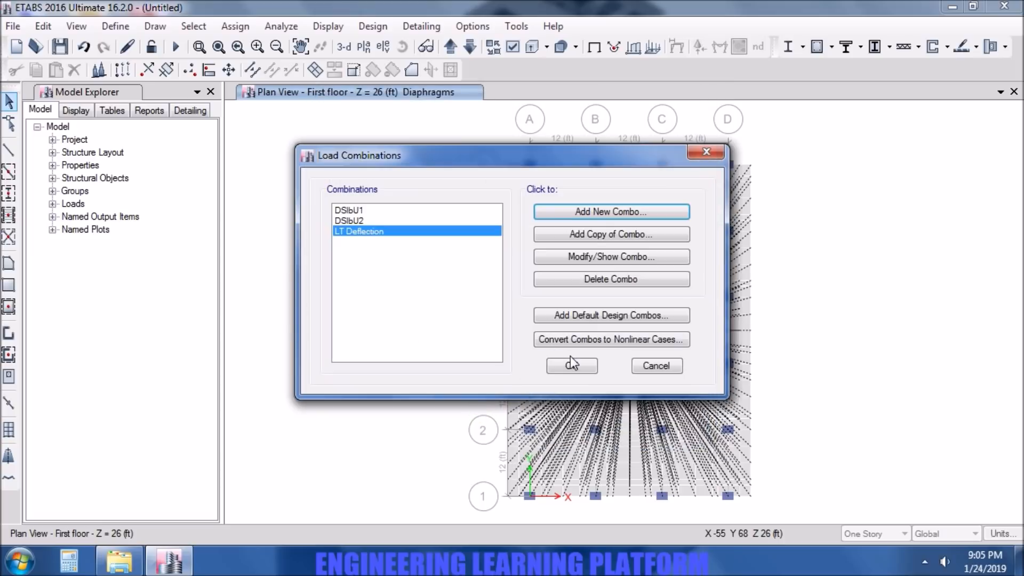
pyautogui.click(570, 361)
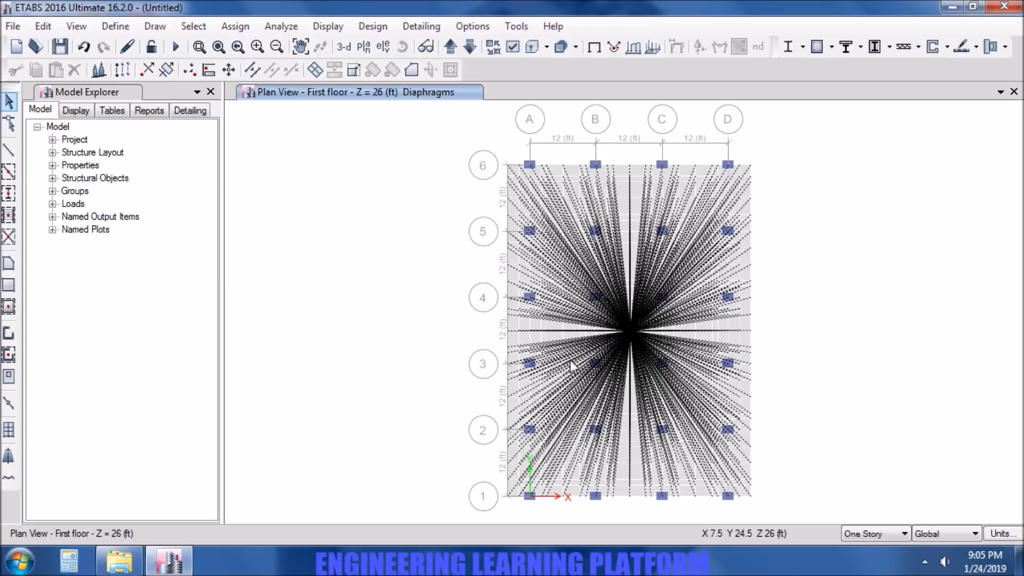
# Return the First floor plan to the undeformed view without the diaphragm display
pyautogui.click(517, 48)
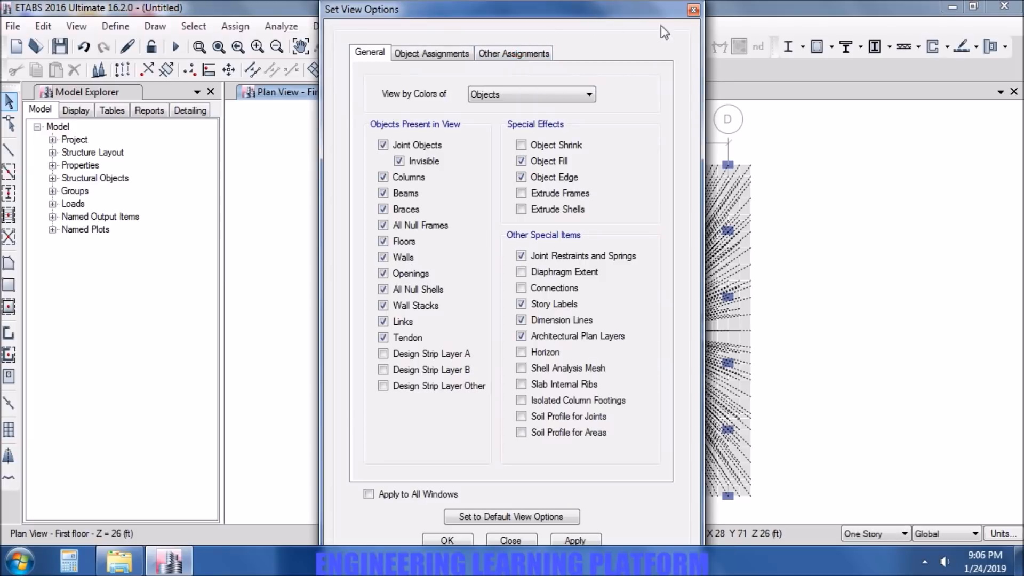
pyautogui.click(693, 10)
pyautogui.click(595, 46)
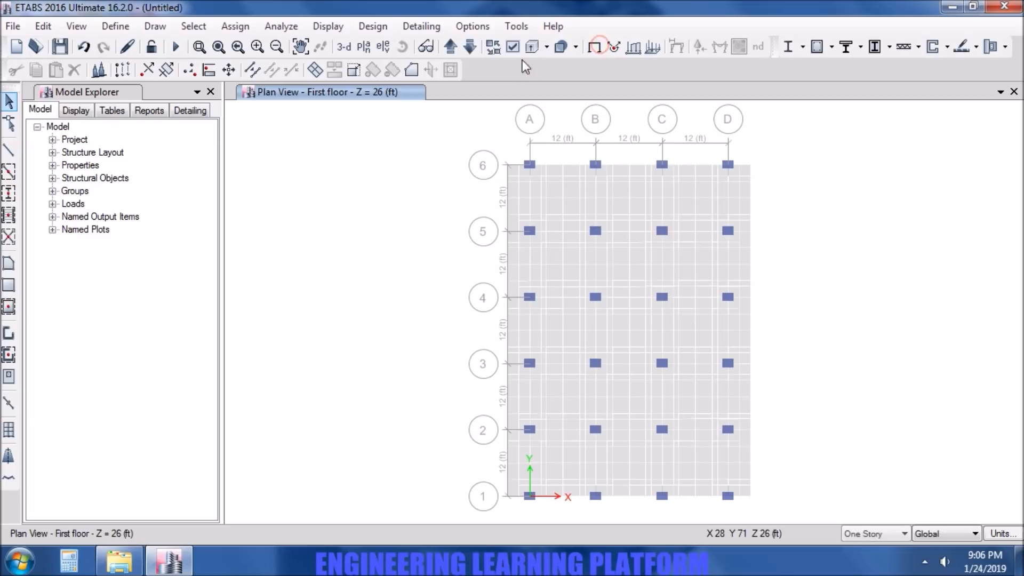
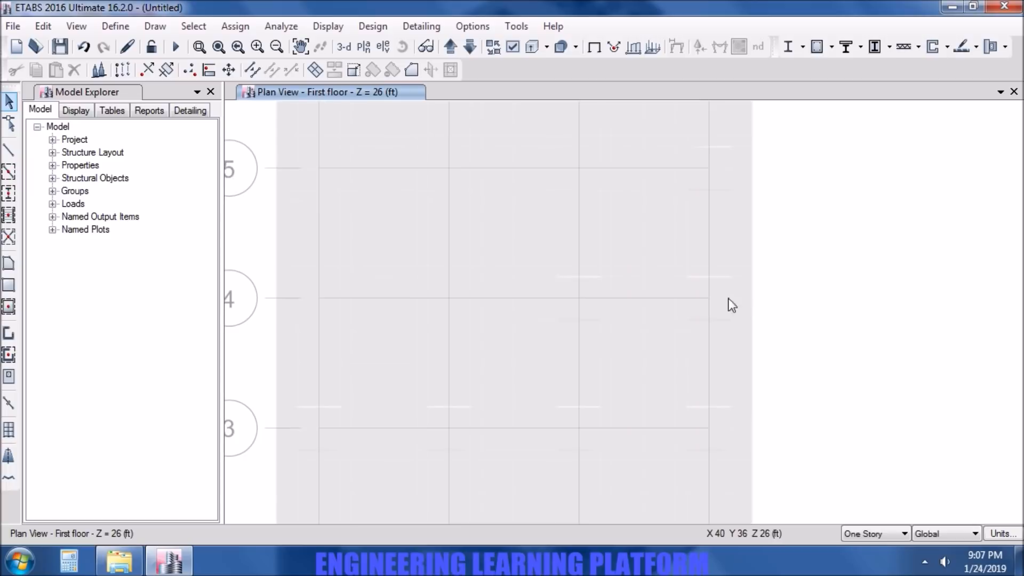
# Try setting the start and end right widths of the column strip along grid line D to 4 ft
pyautogui.click(710, 267)
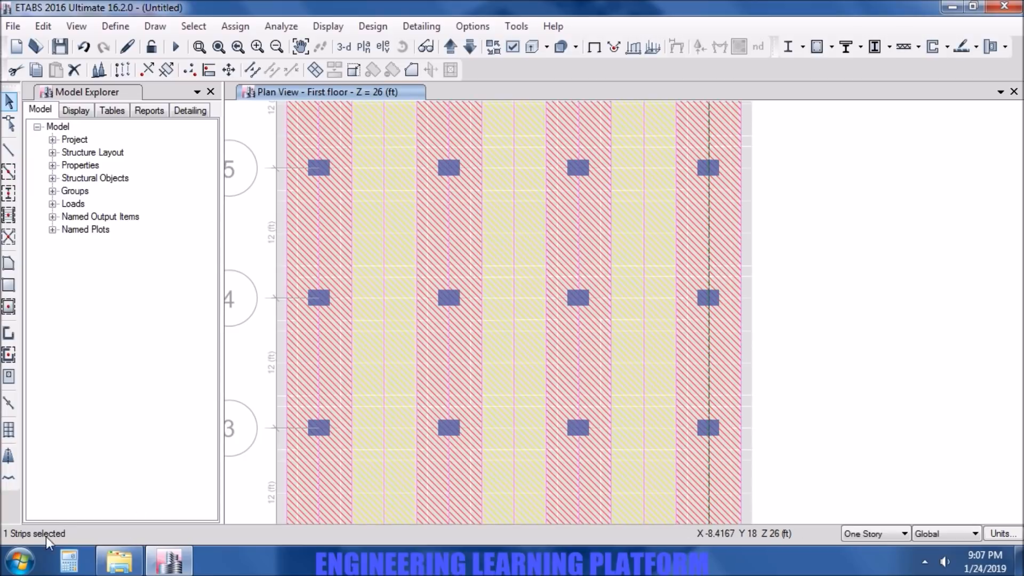
pyautogui.rightClick(707, 249)
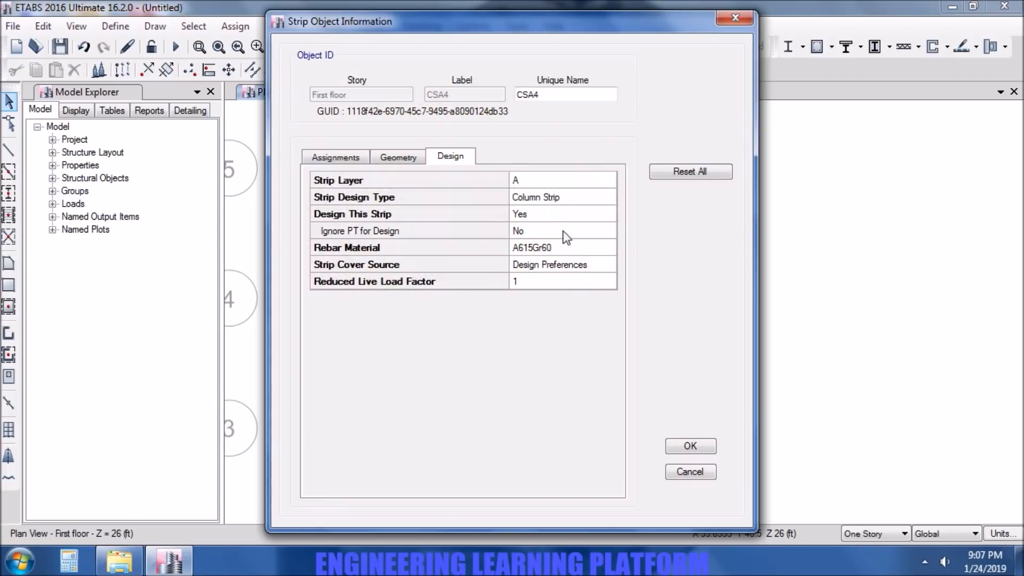
pyautogui.click(411, 158)
pyautogui.click(528, 314)
pyautogui.click(533, 317)
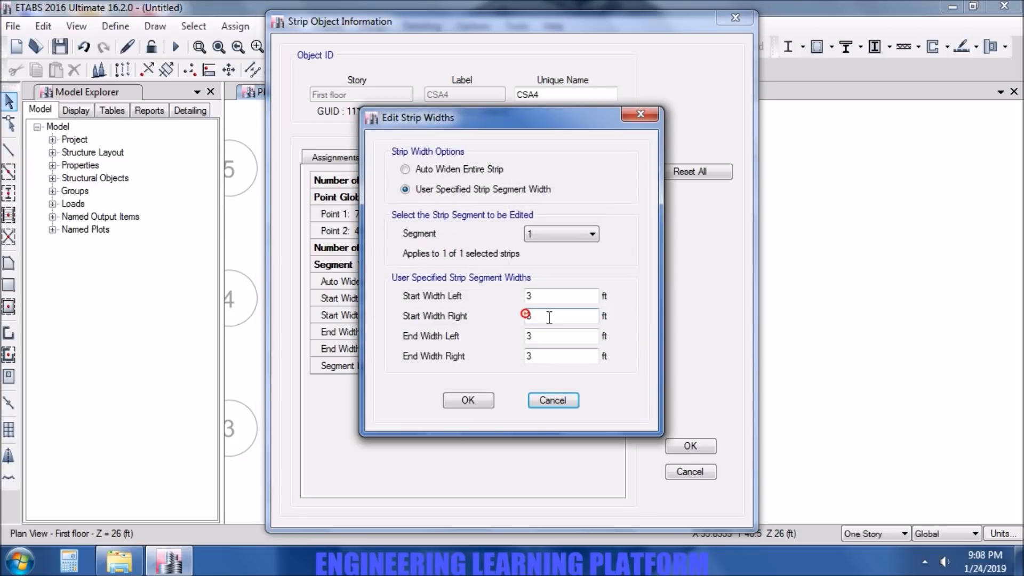
pyautogui.write('4')
pyautogui.click(554, 356)
pyautogui.write('4')
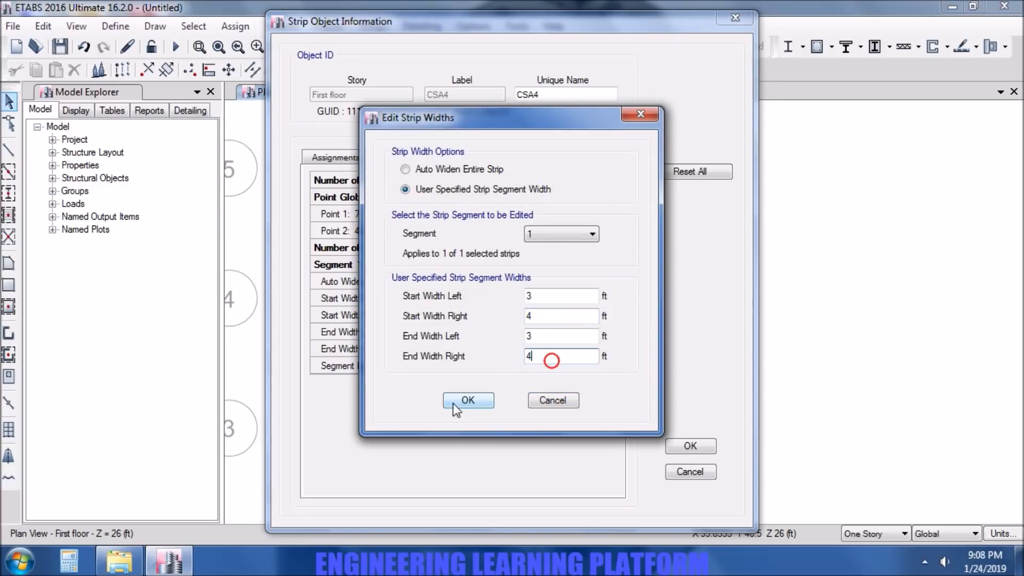
pyautogui.click(468, 400)
pyautogui.click(690, 446)
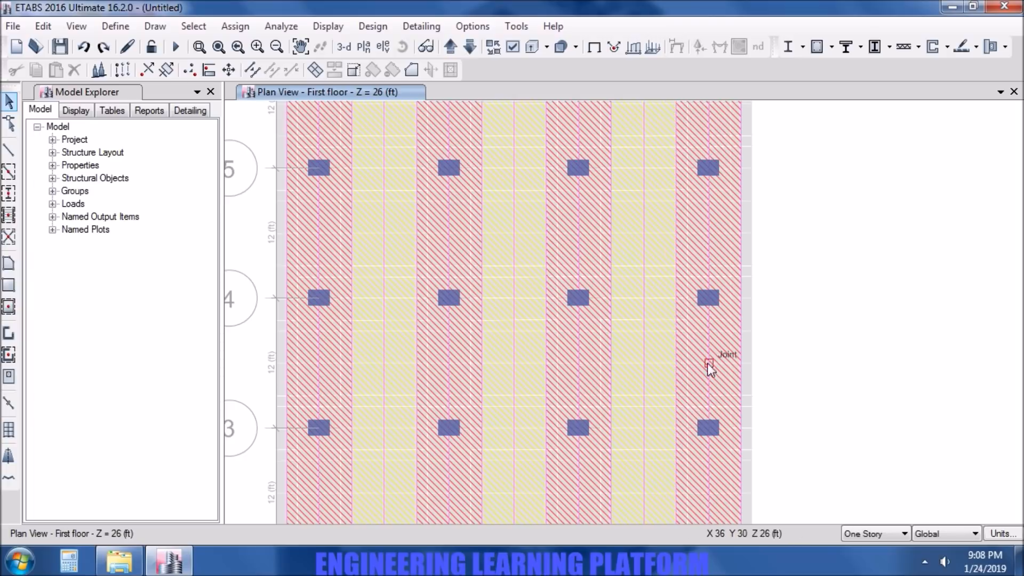
# Set the start and end left widths of the column strip along grid line D to 4 ft
pyautogui.rightClick(709, 377)
pyautogui.click(535, 319)
pyautogui.doubleClick(547, 298)
pyautogui.write('4')
pyautogui.doubleClick(541, 337)
pyautogui.click(468, 400)
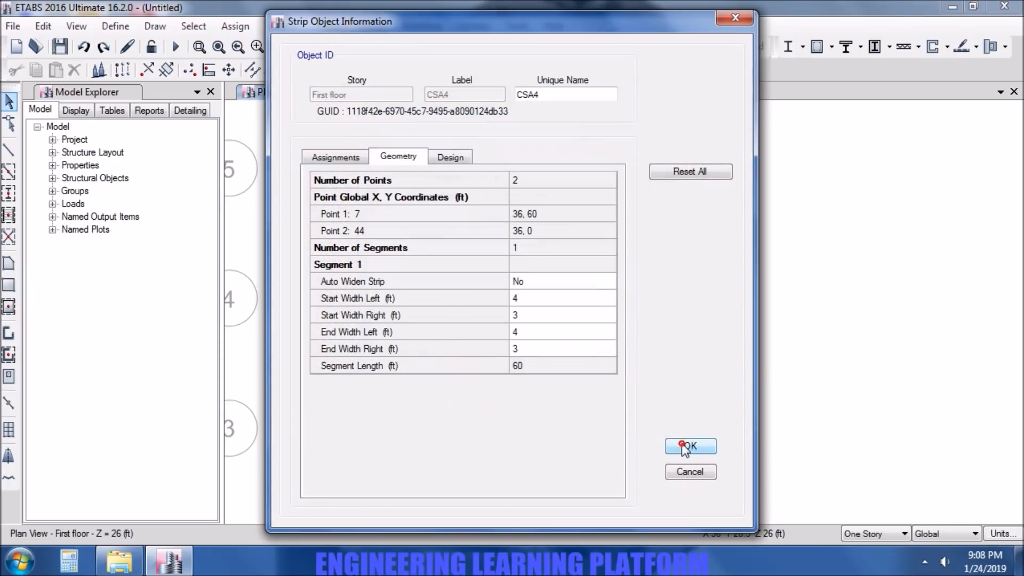
pyautogui.click(690, 446)
# Set the start and end right widths of the column strip along grid line A to 4 ft
pyautogui.rightClick(579, 368)
pyautogui.click(535, 315)
pyautogui.write('4')
pyautogui.doubleClick(551, 355)
pyautogui.write('4')
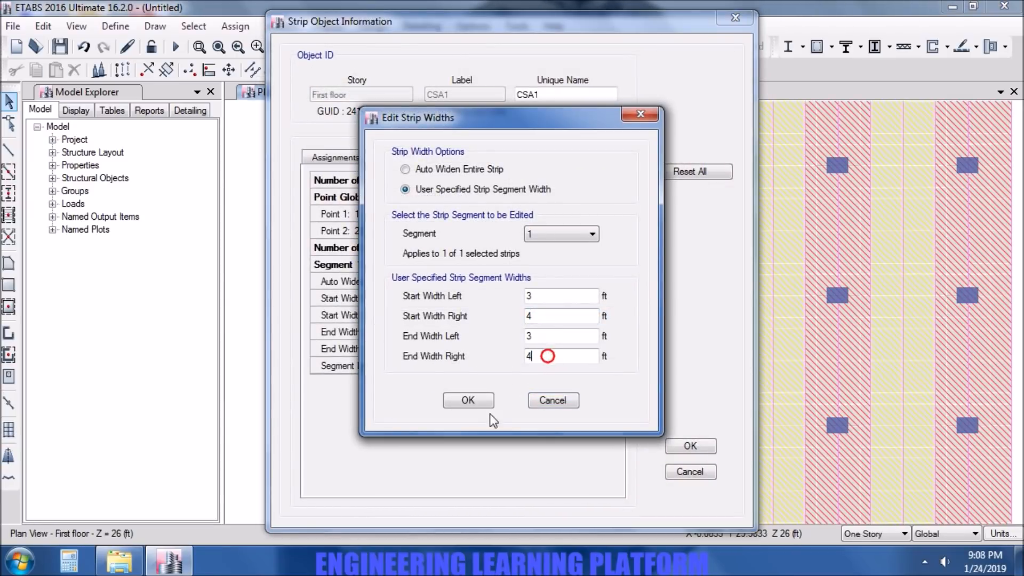
pyautogui.click(468, 400)
pyautogui.click(688, 446)
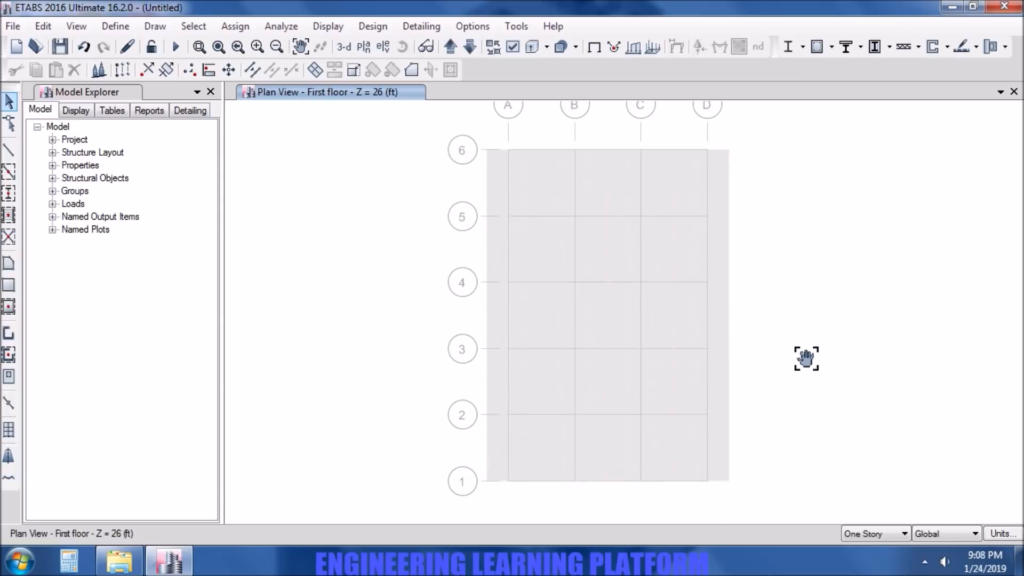
# Hide Design Strip Layer A in the First floor plan view
pyautogui.click(508, 51)
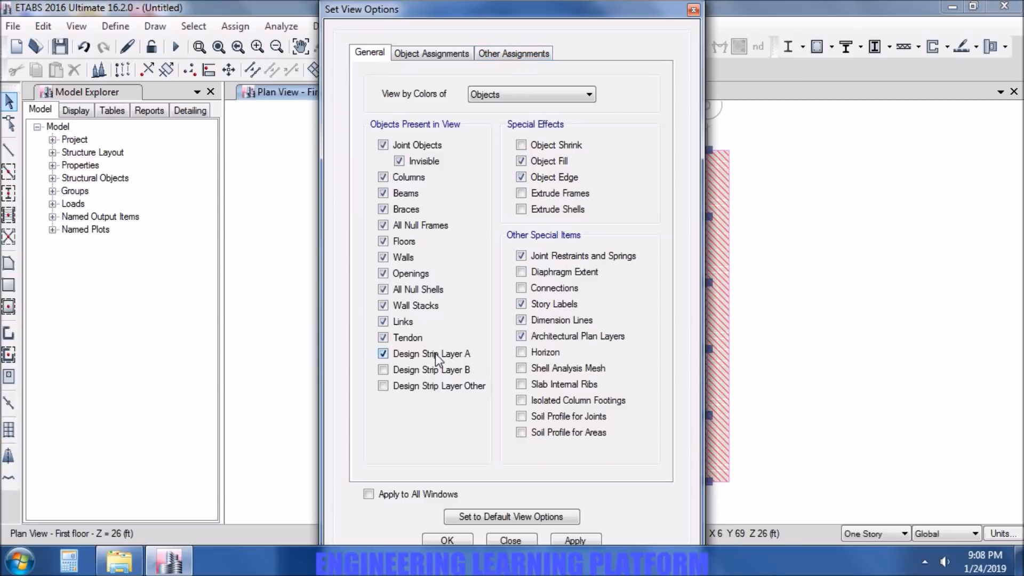
pyautogui.click(584, 537)
pyautogui.click(457, 536)
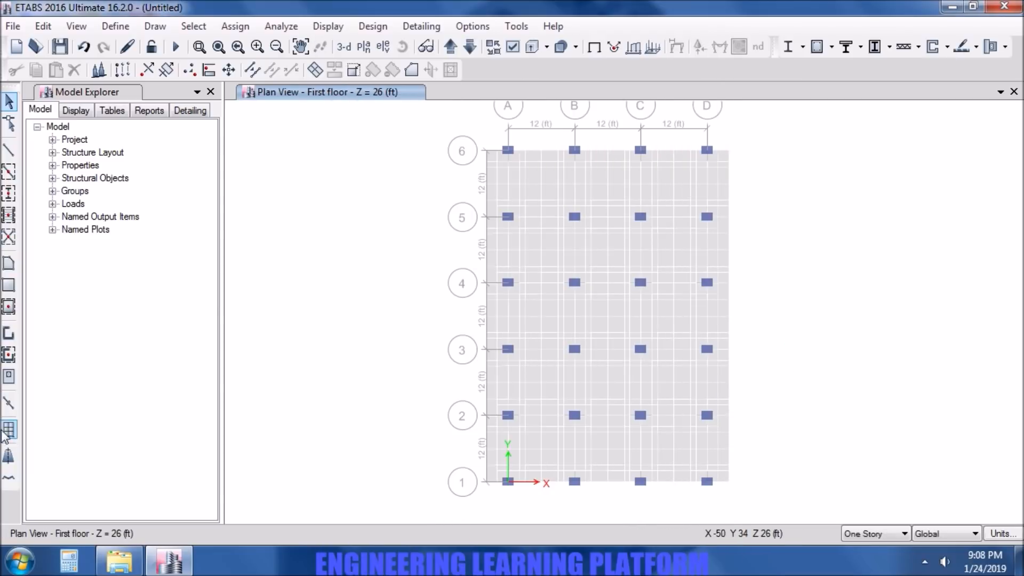
# Start drawing design strips, set as Column Strip on layer B with 36 in start and end widths on both sides
pyautogui.click(8, 456)
pyautogui.moveTo(214, 470); pyautogui.dragTo(209, 488)
pyautogui.click(196, 456)
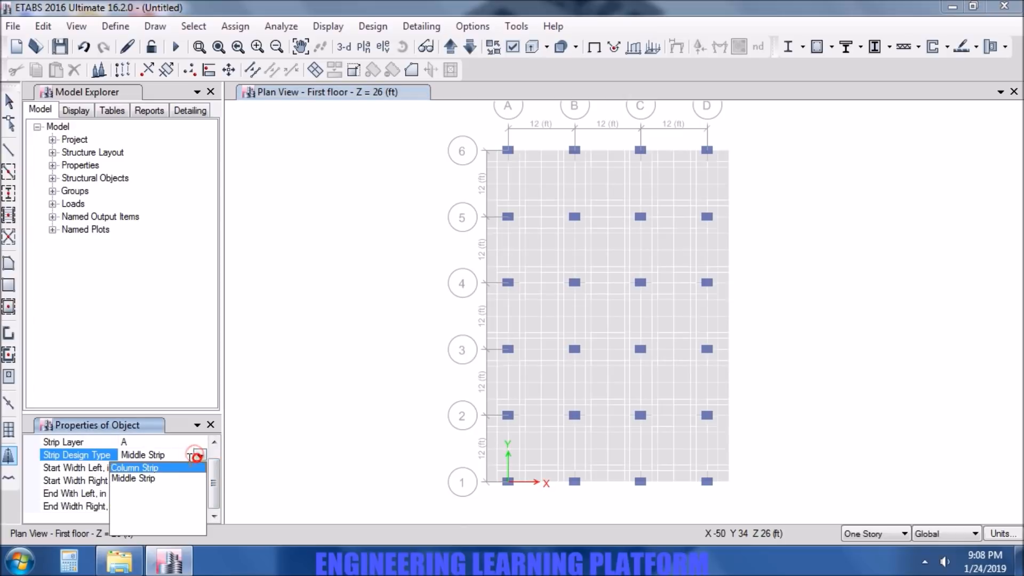
pyautogui.click(166, 468)
pyautogui.click(184, 483)
pyautogui.click(142, 503)
pyautogui.click(163, 479)
pyautogui.click(197, 442)
pyautogui.click(200, 442)
pyautogui.click(115, 475)
# Draw layer B column strips across the full 44 ft slab along grid lines 5, 4, 3 and 2
pyautogui.click(487, 217)
pyautogui.click(727, 217)
pyautogui.click(487, 283)
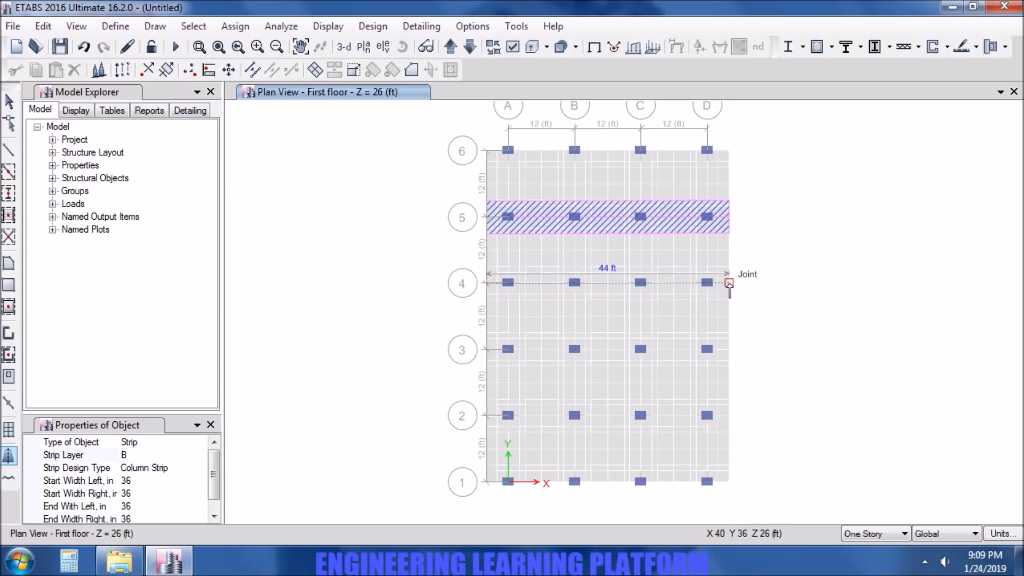
pyautogui.click(728, 282)
pyautogui.click(487, 349)
pyautogui.click(727, 349)
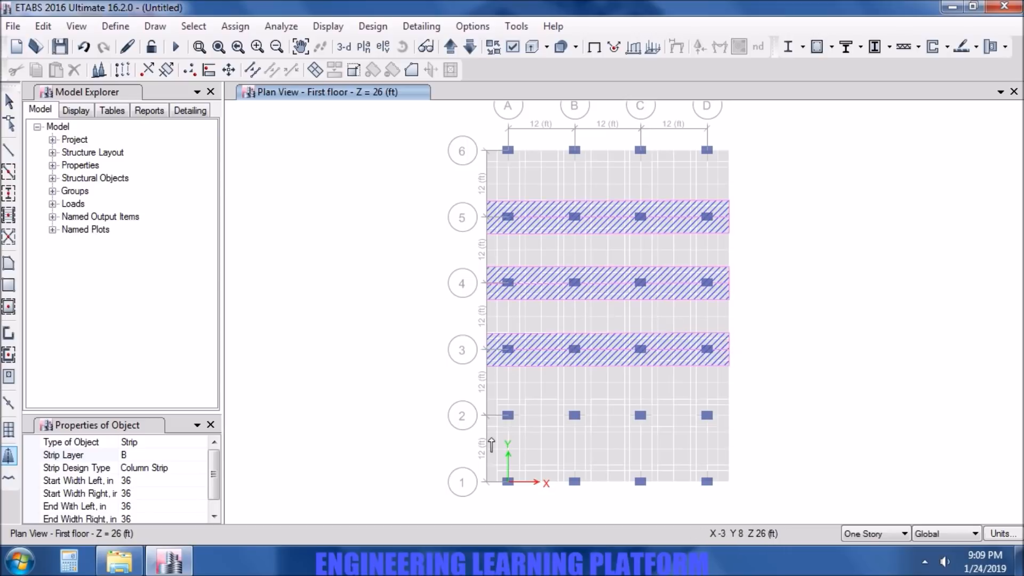
pyautogui.click(486, 415)
pyautogui.click(727, 415)
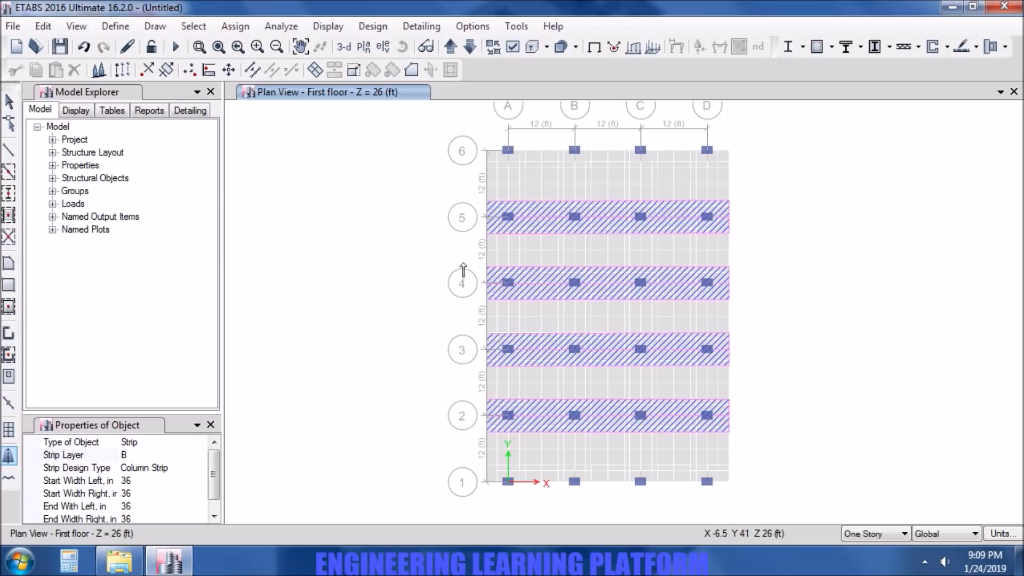
# Set the start and end right widths for new column strips to 0 in
pyautogui.click(146, 493)
pyautogui.click(138, 516)
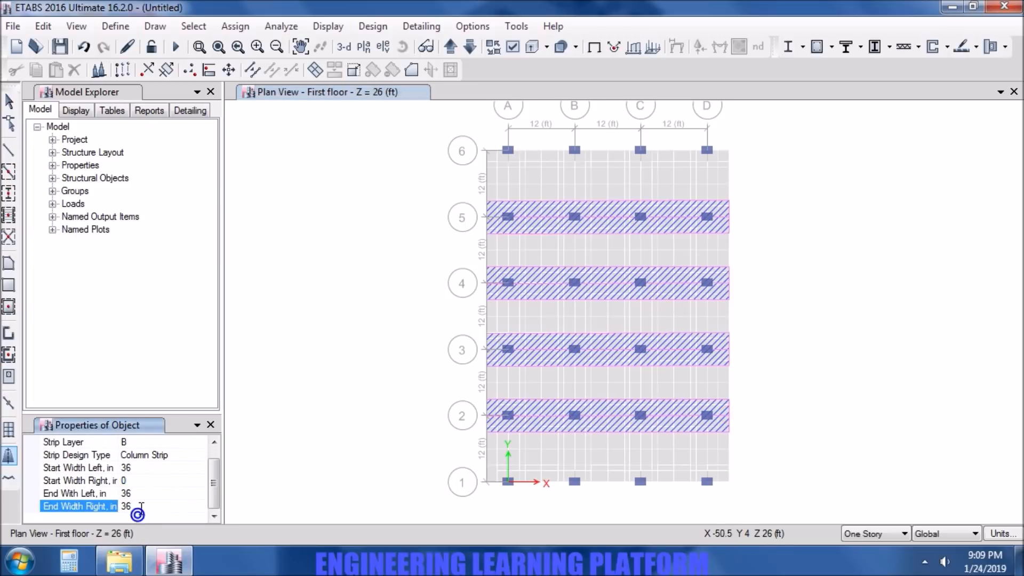
pyautogui.click(148, 484)
# Try drawing an edge column strip along grid line 6 and undo it
pyautogui.click(487, 151)
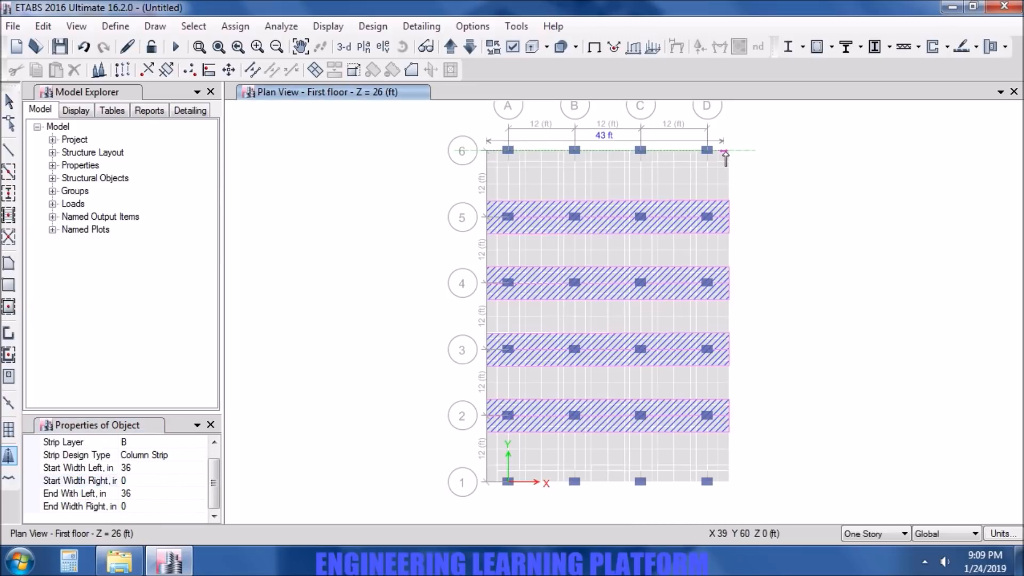
pyautogui.click(729, 151)
pyautogui.hotkey('ctrl', 'z')
# Draw the edge column strip across the full slab along grid line 1
pyautogui.click(487, 481)
pyautogui.click(728, 482)
# Set the left widths to 0 and the right widths to 36 in, and draw the edge column strip along grid line 6
pyautogui.click(152, 469)
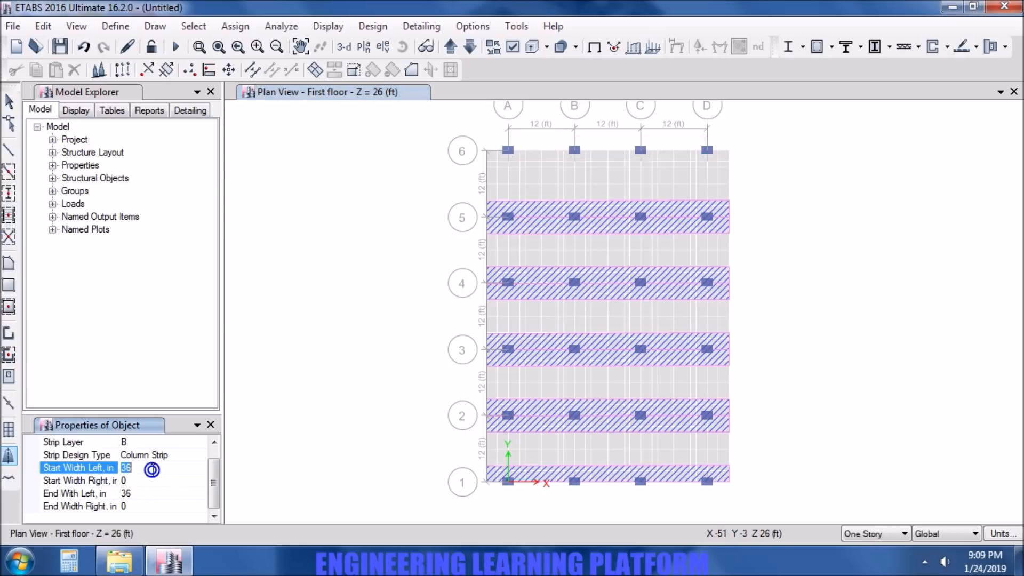
pyautogui.write('0')
pyautogui.click(135, 481)
pyautogui.click(135, 490)
pyautogui.write('0')
pyautogui.click(134, 503)
pyautogui.write('36')
pyautogui.click(135, 495)
pyautogui.click(487, 150)
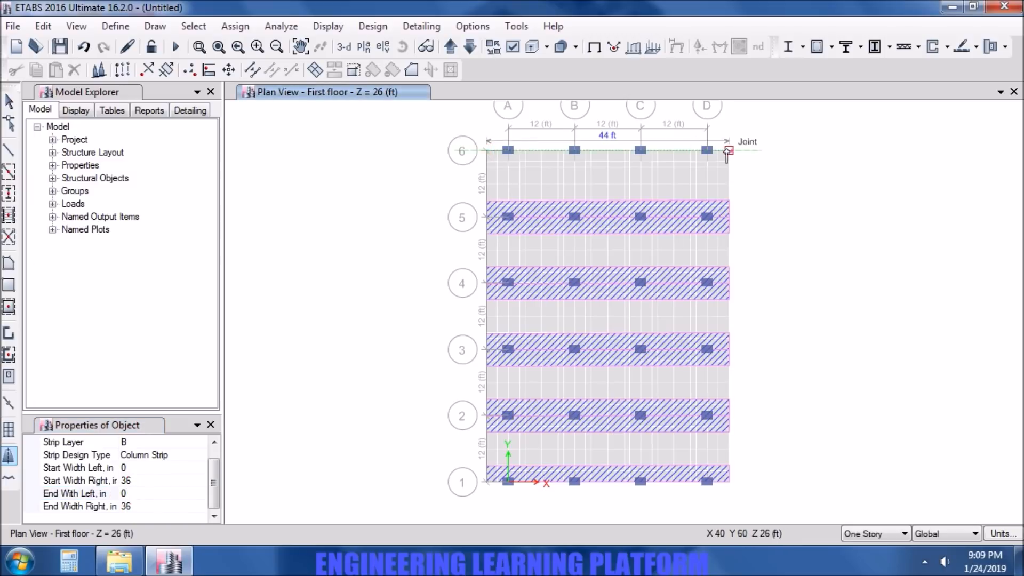
pyautogui.click(747, 144)
# Switch new strips to Middle Strip on layer B and set their start and end left widths to 36 in
pyautogui.click(195, 455)
pyautogui.click(131, 468)
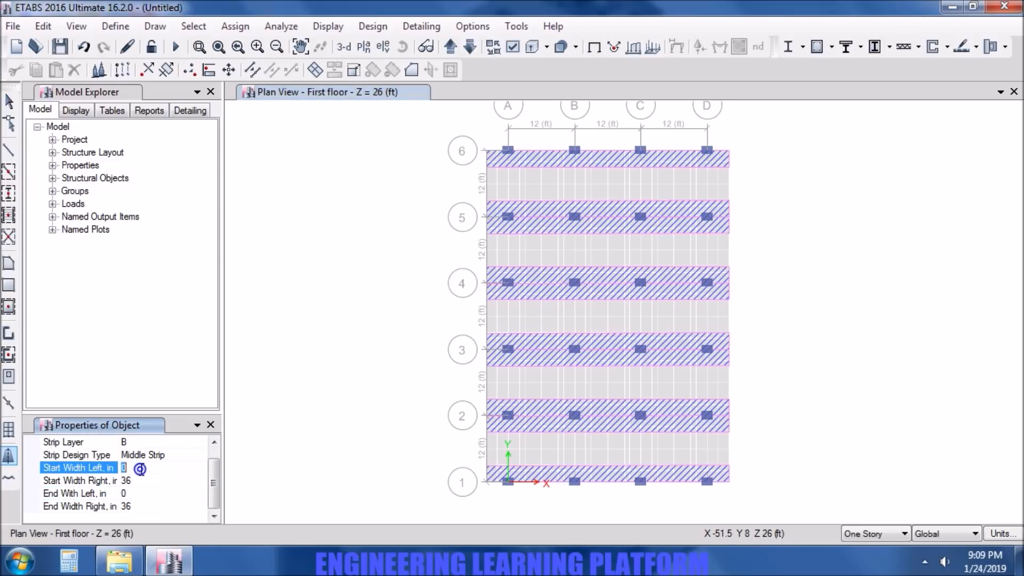
pyautogui.write('36')
pyautogui.click(135, 493)
pyautogui.write('36')
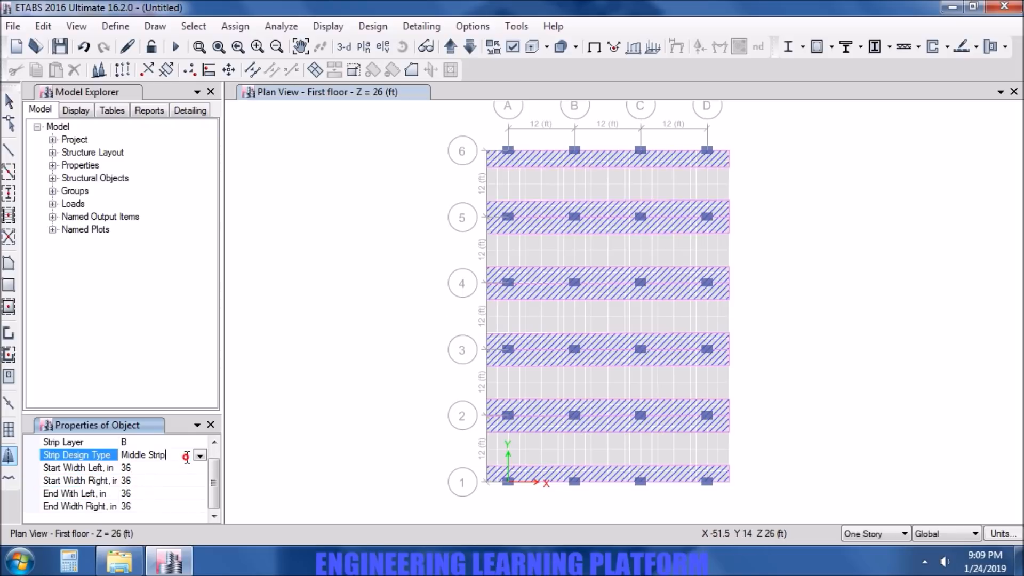
# Draw five layer B middle strips across the slab, midway between grid lines 6 to 1, and close the Model Explorer and object properties
pyautogui.click(485, 182)
pyautogui.click(729, 187)
pyautogui.click(484, 249)
pyautogui.click(728, 250)
pyautogui.click(484, 317)
pyautogui.click(729, 318)
pyautogui.click(484, 383)
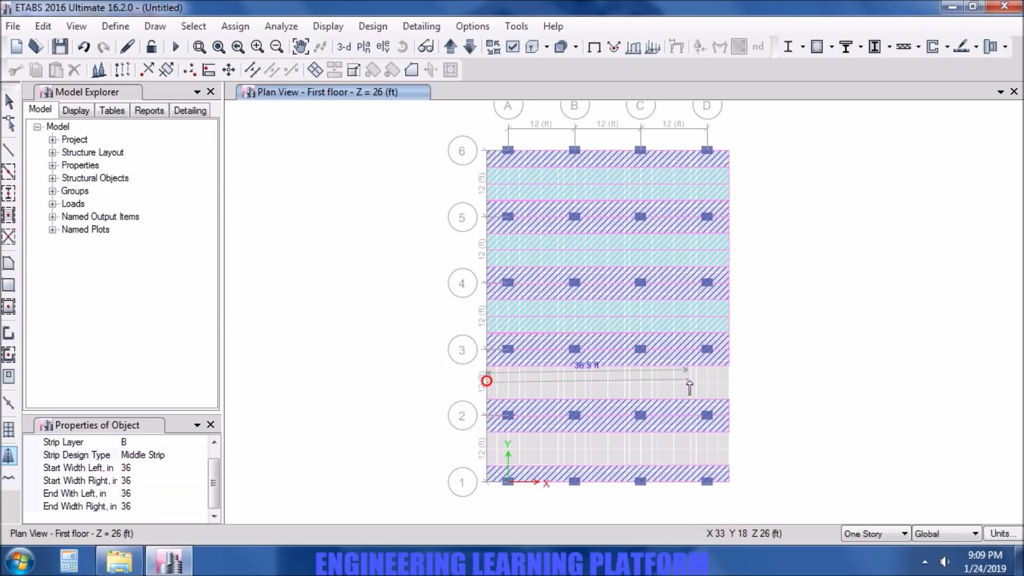
pyautogui.click(729, 384)
pyautogui.click(485, 449)
pyautogui.click(728, 450)
pyautogui.click(210, 92)
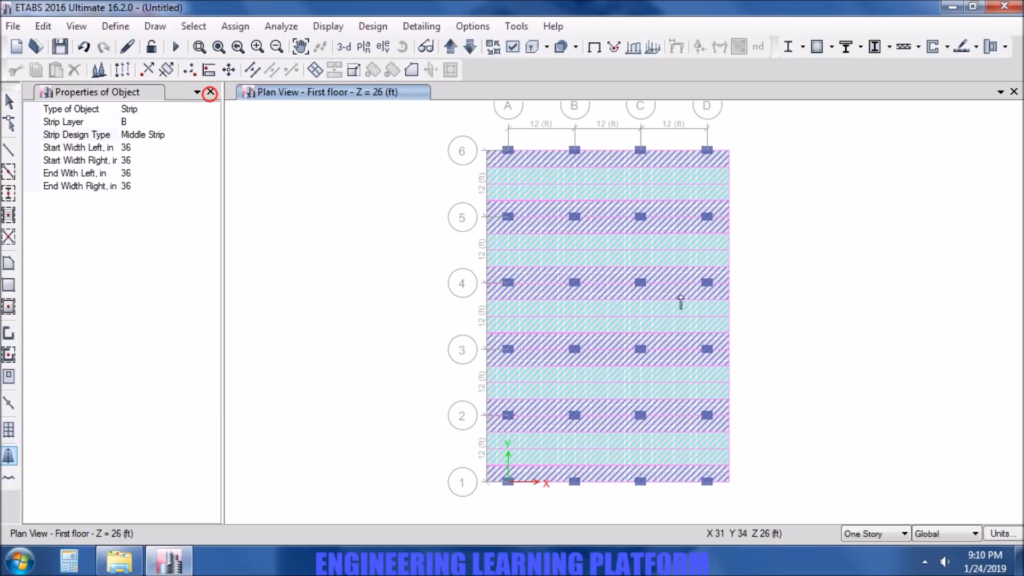
pyautogui.click(210, 92)
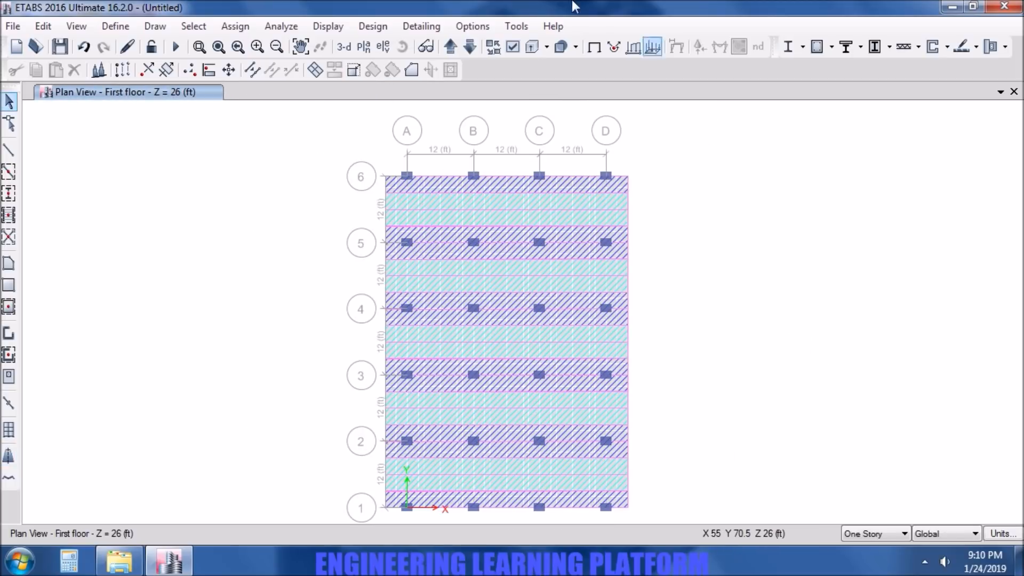
# Show only Design Strip Layers A and B in the plan, hiding joints, columns, beams, floors, walls, links, tendons and other objects
pyautogui.click(512, 47)
pyautogui.click(404, 193)
pyautogui.click(405, 209)
pyautogui.click(405, 225)
pyautogui.click(406, 241)
pyautogui.click(407, 289)
pyautogui.click(406, 305)
pyautogui.click(406, 321)
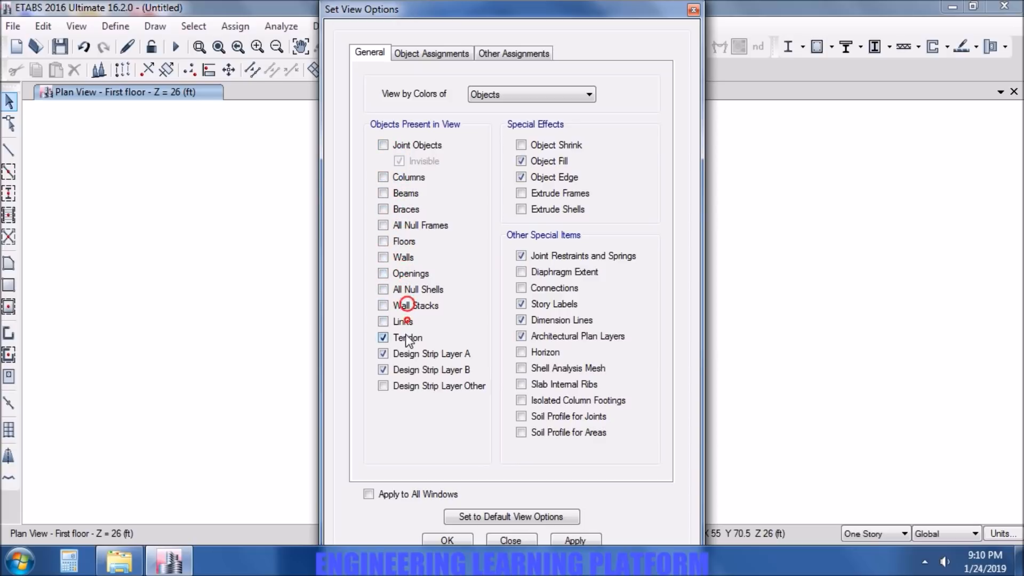
pyautogui.click(574, 540)
pyautogui.click(446, 539)
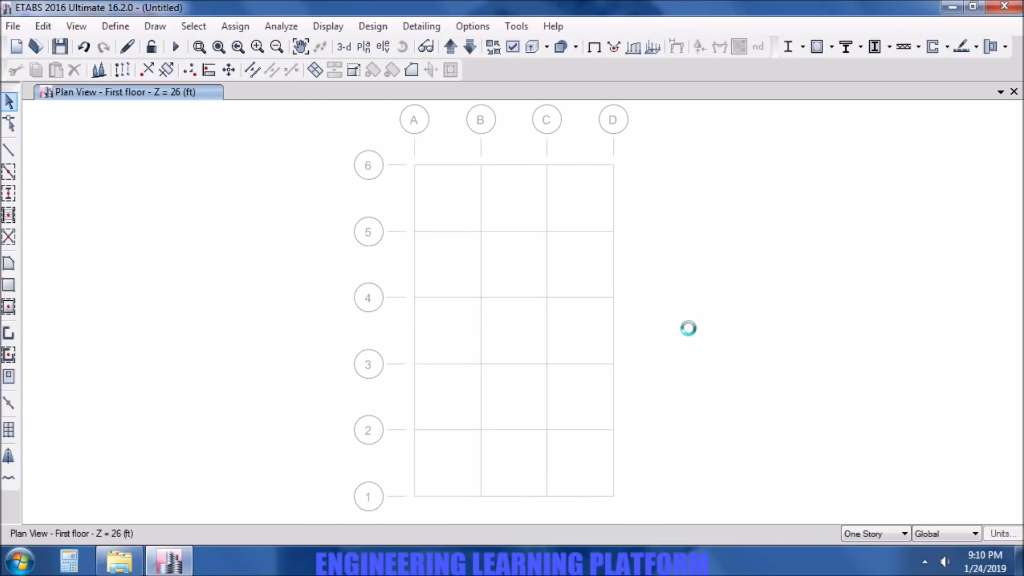
pyautogui.click(196, 27)
pyautogui.moveTo(218, 45)
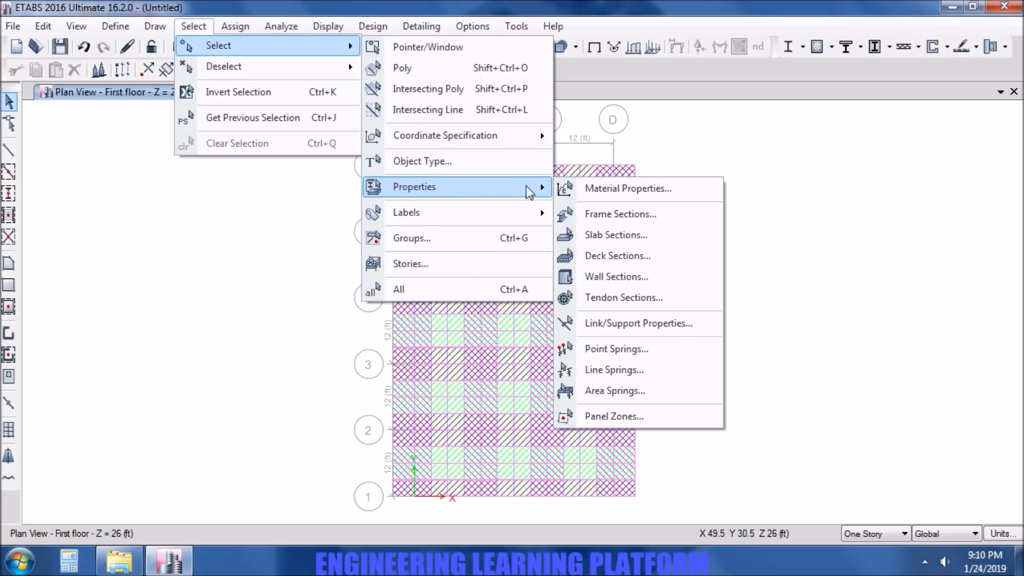
pyautogui.click(507, 169)
pyautogui.click(576, 414)
# Hide Design Strip Layer B so the plan shows only the layer A strips
pyautogui.click(512, 48)
pyautogui.click(430, 370)
pyautogui.click(589, 539)
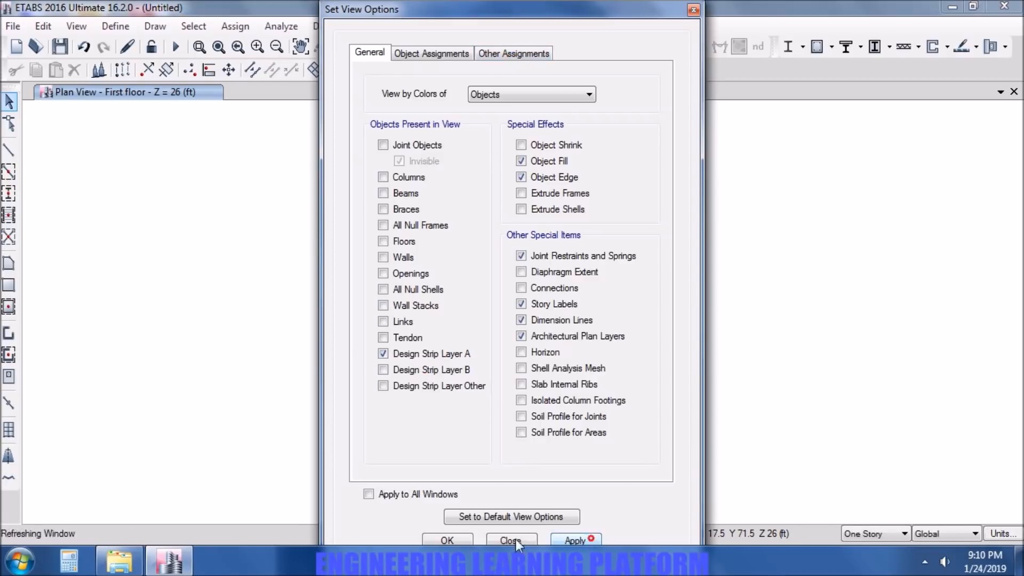
pyautogui.click(459, 539)
# Set the strip-based design overwrite rebar material to G60 Deformed for the four layer A column strips on grids A to D
pyautogui.click(415, 351)
pyautogui.click(480, 356)
pyautogui.click(546, 354)
pyautogui.click(613, 356)
pyautogui.click(373, 25)
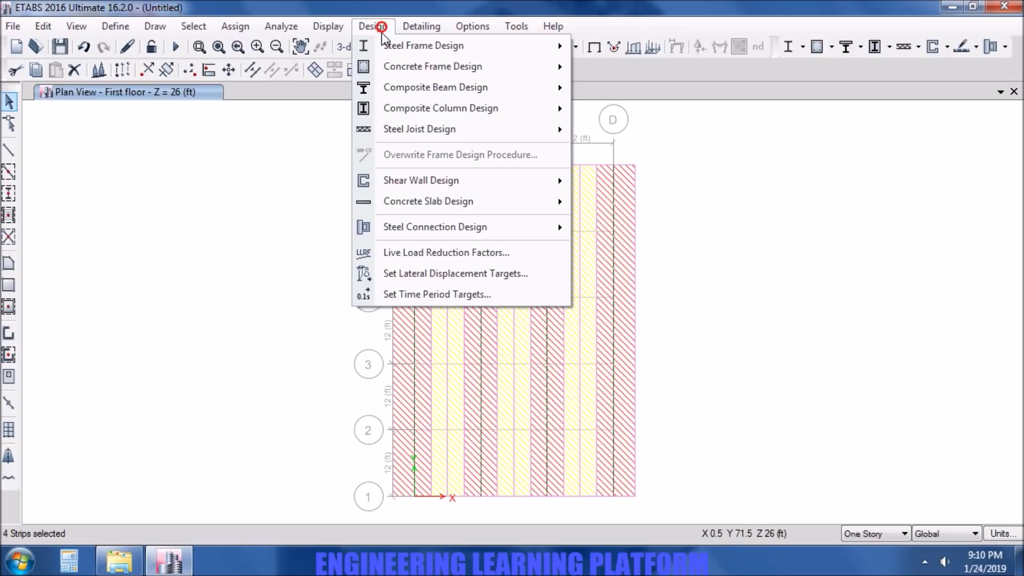
pyautogui.moveTo(426, 201)
pyautogui.moveTo(696, 251)
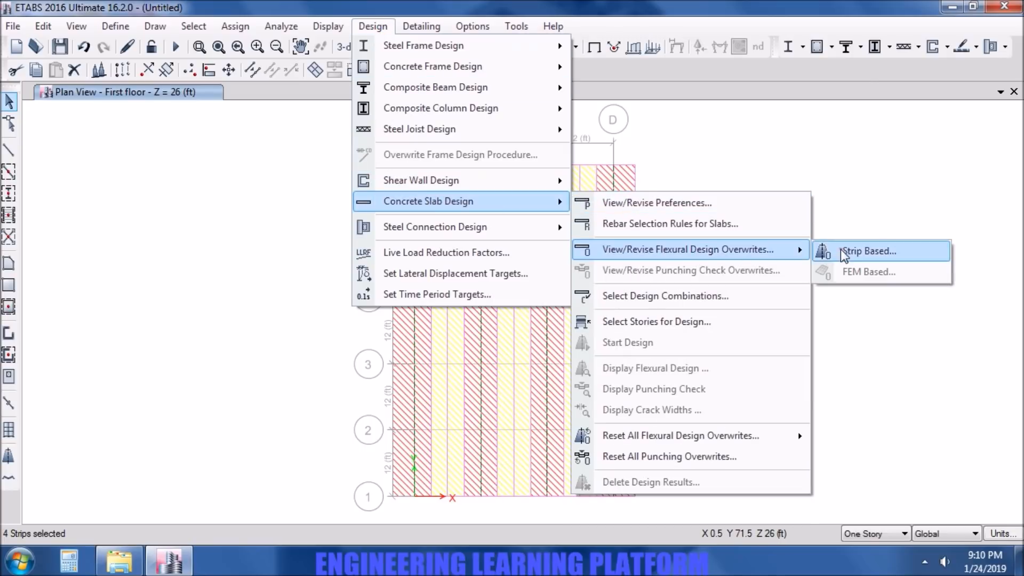
pyautogui.click(842, 251)
pyautogui.click(570, 241)
pyautogui.click(574, 262)
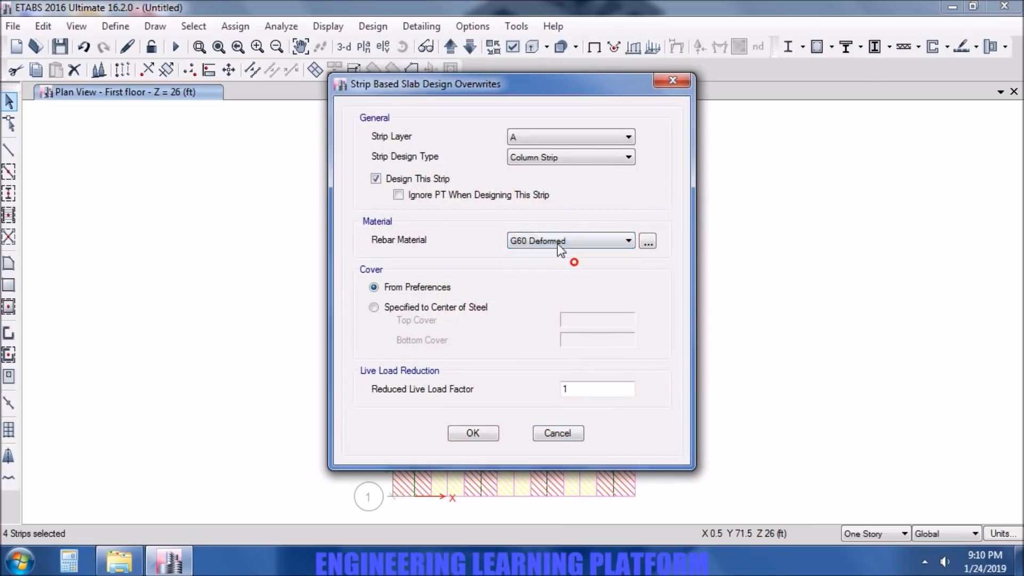
pyautogui.click(475, 432)
# Set the strip-based design overwrite rebar material to G60 Deformed for the three layer A middle strips
pyautogui.click(447, 406)
pyautogui.click(514, 405)
pyautogui.click(580, 403)
pyautogui.click(372, 26)
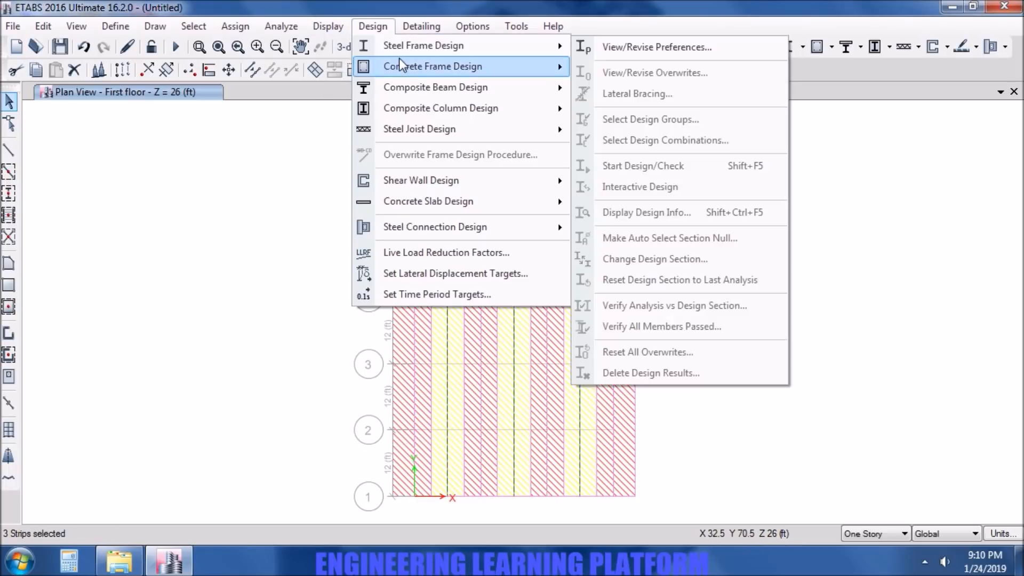
pyautogui.moveTo(540, 205)
pyautogui.moveTo(693, 249)
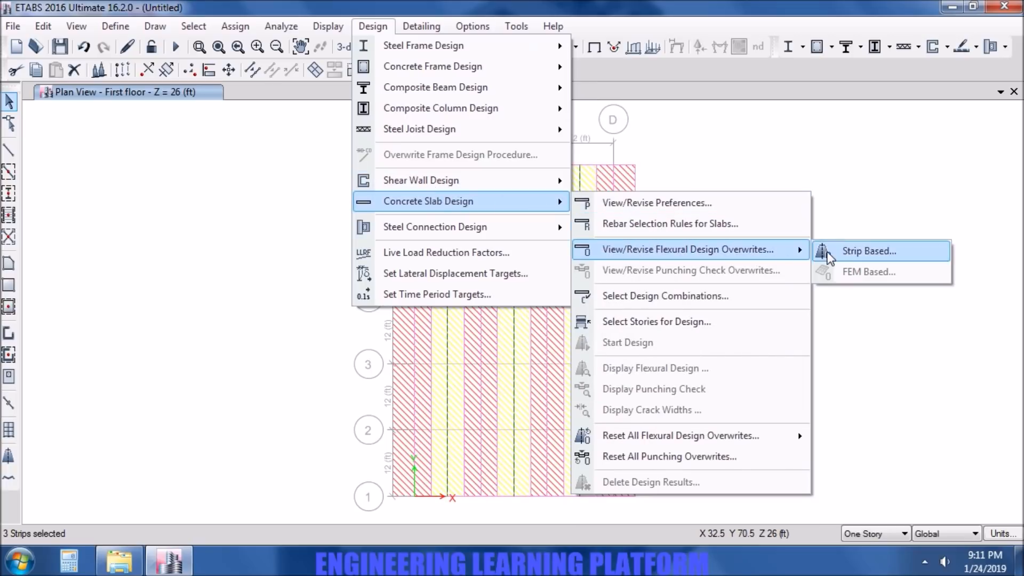
pyautogui.click(842, 250)
pyautogui.click(601, 242)
pyautogui.click(597, 265)
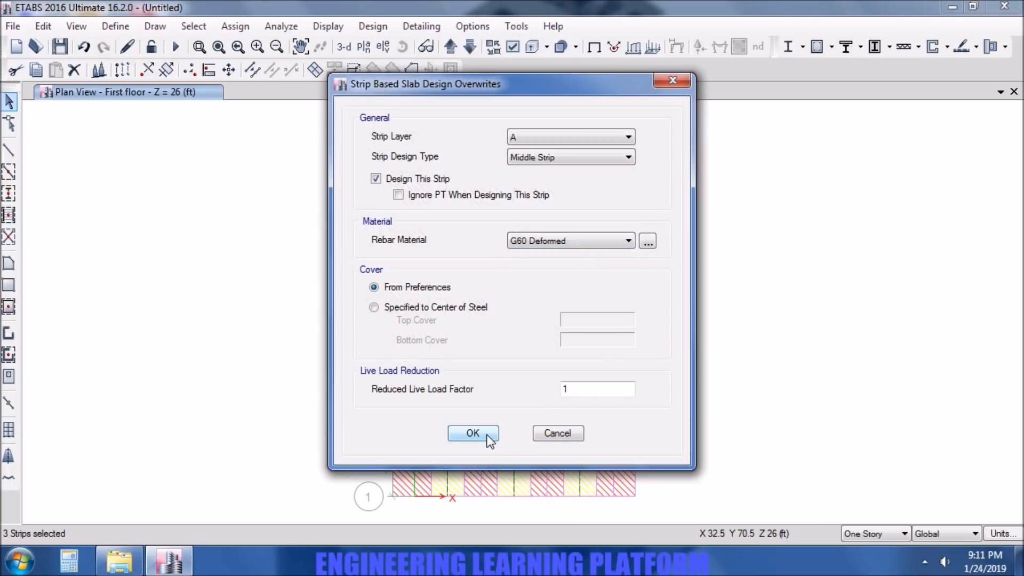
pyautogui.click(473, 433)
# Switch the plan display from Design Strip Layer A to Design Strip Layer B
pyautogui.click(512, 47)
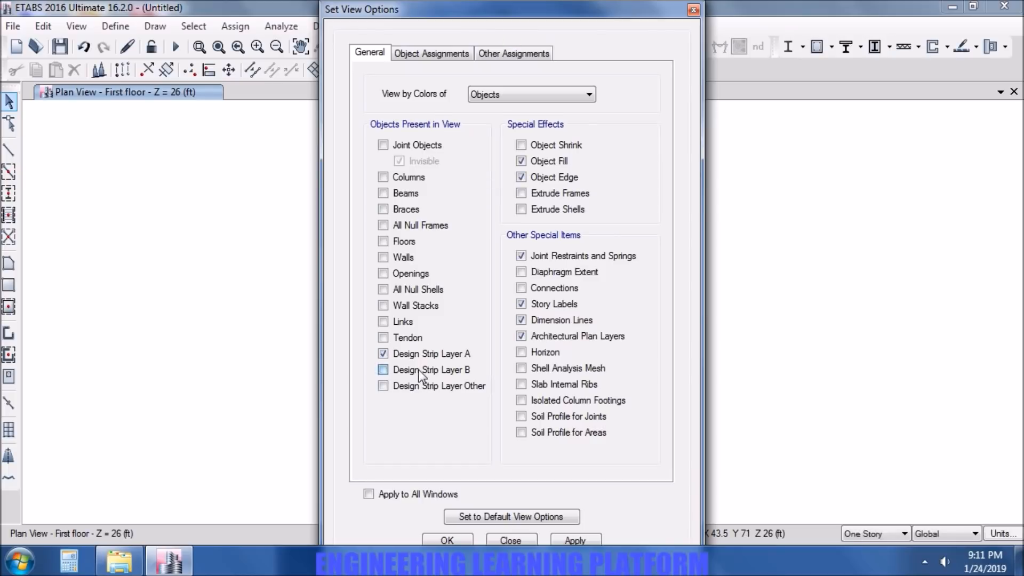
pyautogui.click(584, 539)
pyautogui.click(452, 535)
# Select the five layer B middle strips between grid lines 6 and 1
pyautogui.click(548, 198)
pyautogui.click(547, 265)
pyautogui.click(552, 331)
pyautogui.click(557, 397)
pyautogui.click(585, 463)
pyautogui.click(373, 26)
pyautogui.moveTo(427, 201)
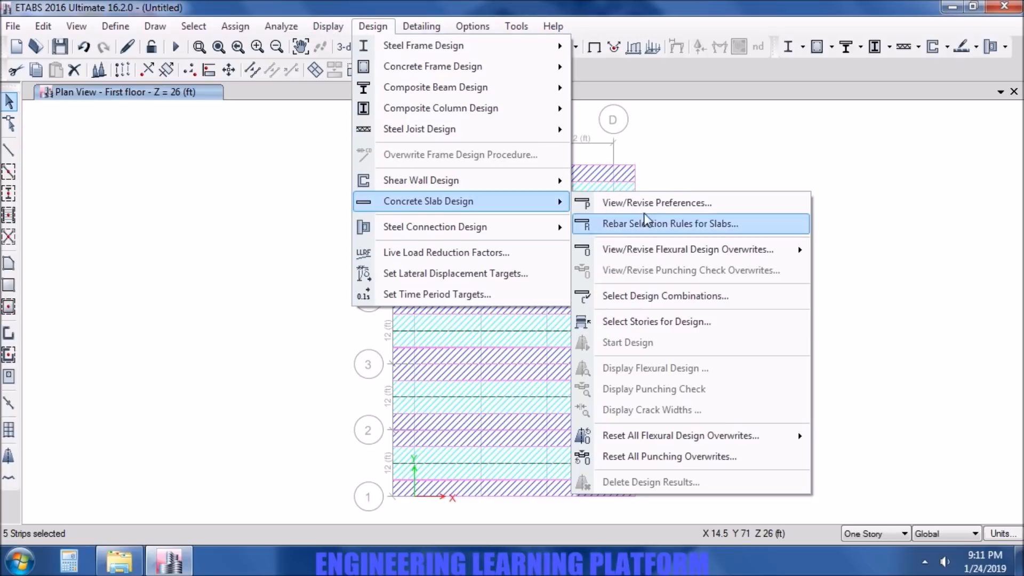
pyautogui.click(608, 202)
pyautogui.click(661, 491)
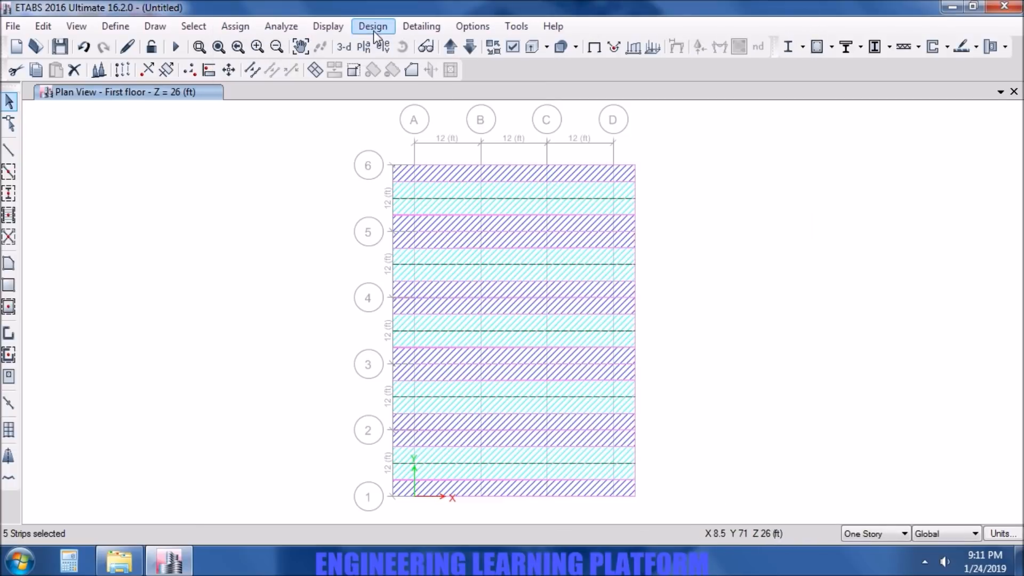
# Set the strip-based design overwrite rebar material to G60 Deformed for the selected layer B middle strips
pyautogui.click(373, 26)
pyautogui.moveTo(421, 203)
pyautogui.moveTo(687, 249)
pyautogui.click(838, 249)
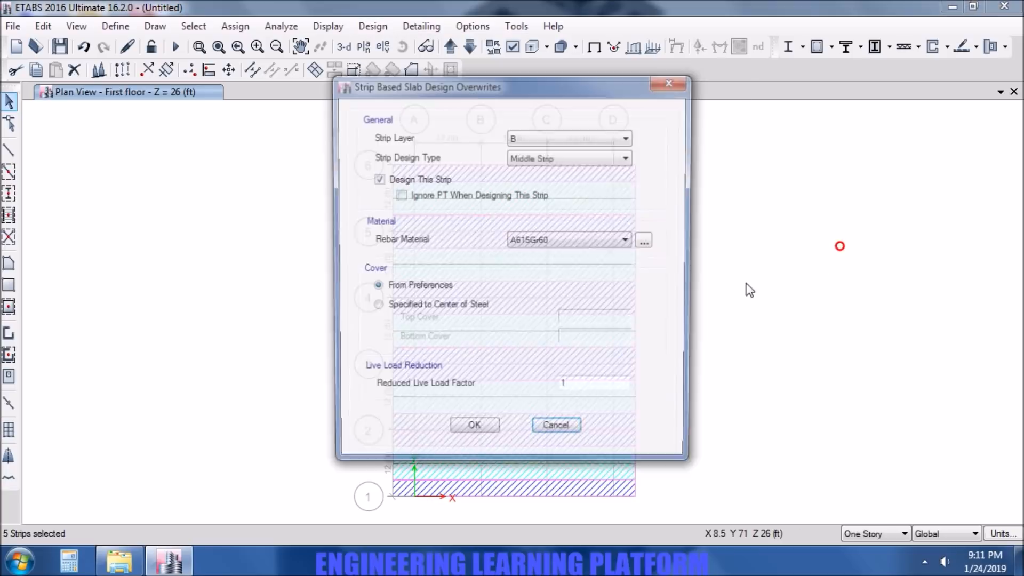
pyautogui.click(554, 241)
pyautogui.click(552, 264)
pyautogui.click(473, 433)
# Set the strip-based design overwrite rebar material to G60 Deformed for the six layer B column strips on grids 1 to 6
pyautogui.click(587, 495)
pyautogui.click(594, 430)
pyautogui.click(595, 365)
pyautogui.click(600, 297)
pyautogui.click(592, 230)
pyautogui.click(606, 165)
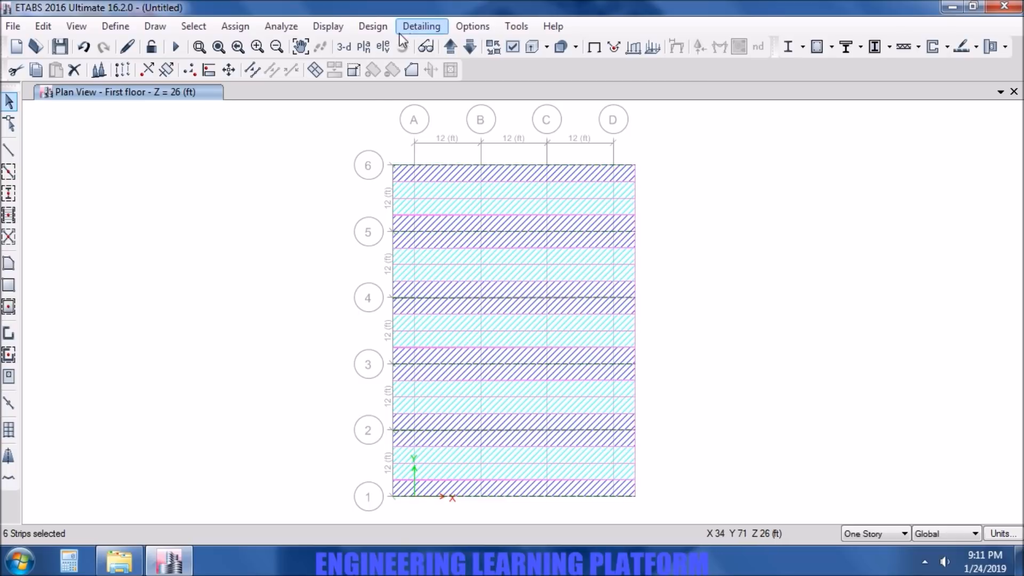
pyautogui.click(373, 26)
pyautogui.moveTo(389, 200)
pyautogui.moveTo(687, 249)
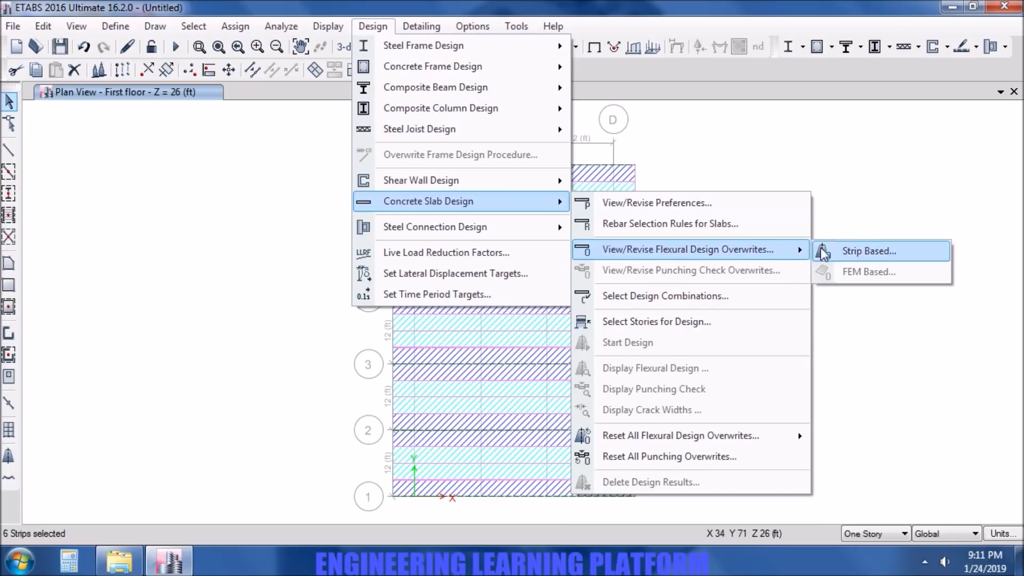
pyautogui.click(824, 253)
pyautogui.click(583, 240)
pyautogui.click(581, 263)
pyautogui.click(486, 431)
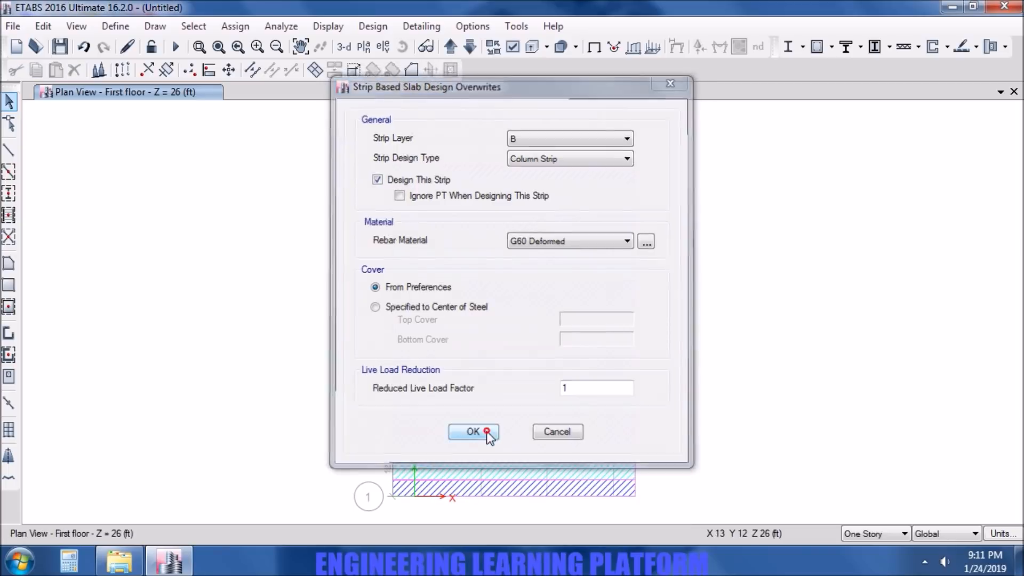
# Restore the default view options for the First floor plan
pyautogui.click(513, 53)
pyautogui.click(493, 514)
pyautogui.click(524, 539)
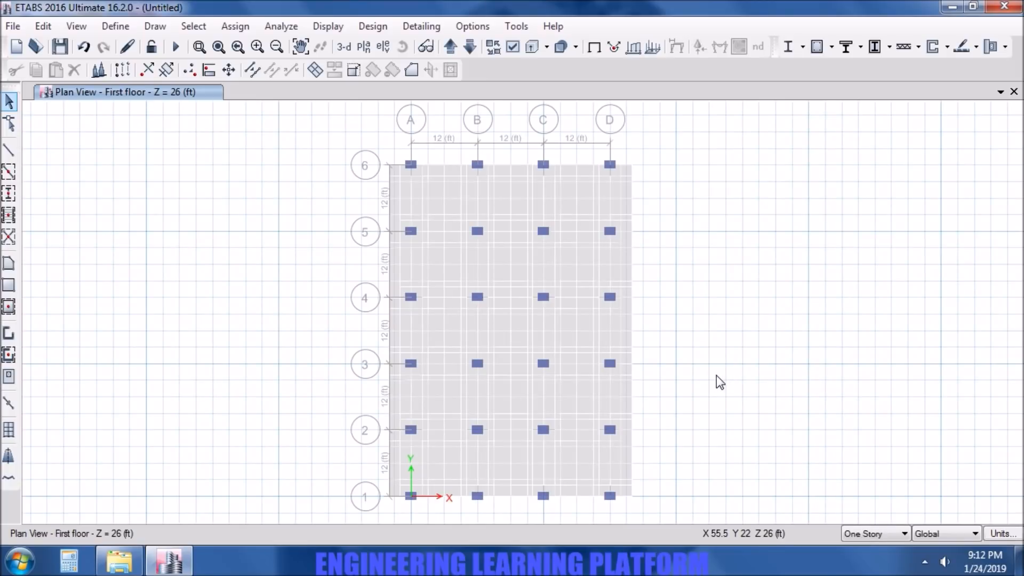
pyautogui.click(924, 561)
pyautogui.click(922, 454)
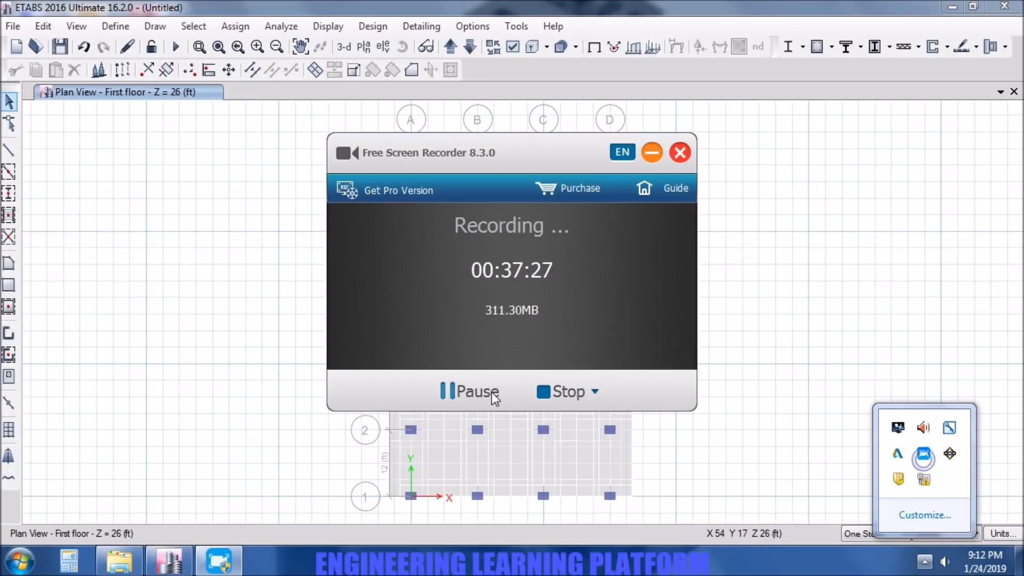
pyautogui.click(651, 153)
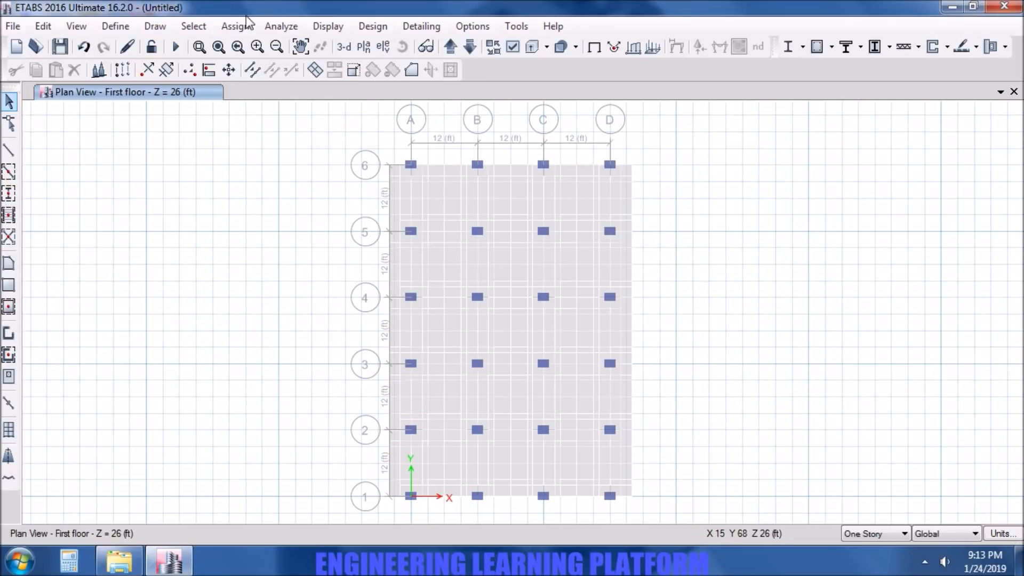
# Run the analysis, saving the model as "model" in the Slab design folder under ELP on drive D
pyautogui.click(176, 46)
pyautogui.click(155, 53)
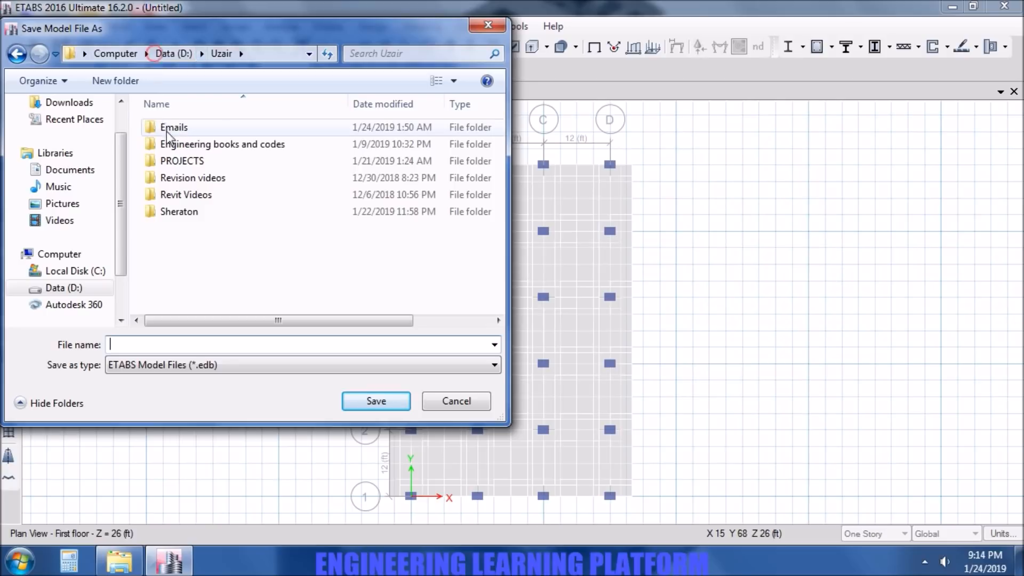
pyautogui.click(179, 54)
pyautogui.doubleClick(198, 139)
pyautogui.click(354, 155)
pyautogui.doubleClick(354, 154)
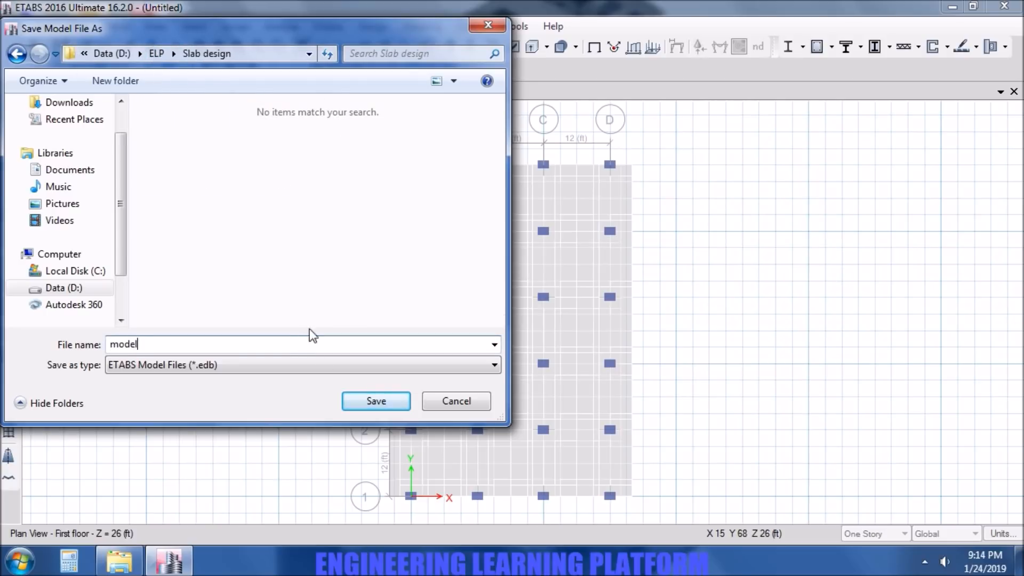
pyautogui.click(376, 401)
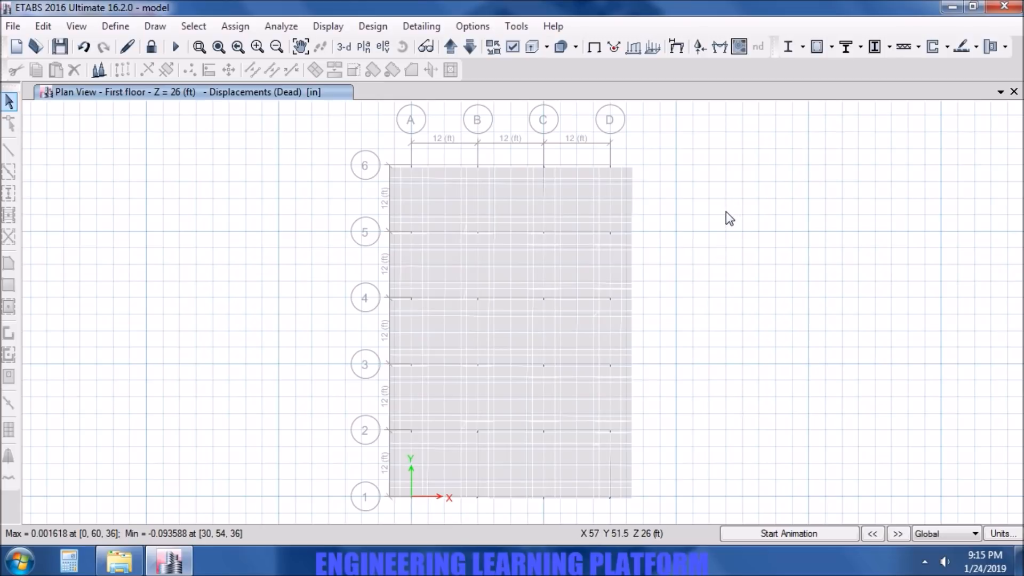
pyautogui.click(1004, 7)
pyautogui.click(461, 339)
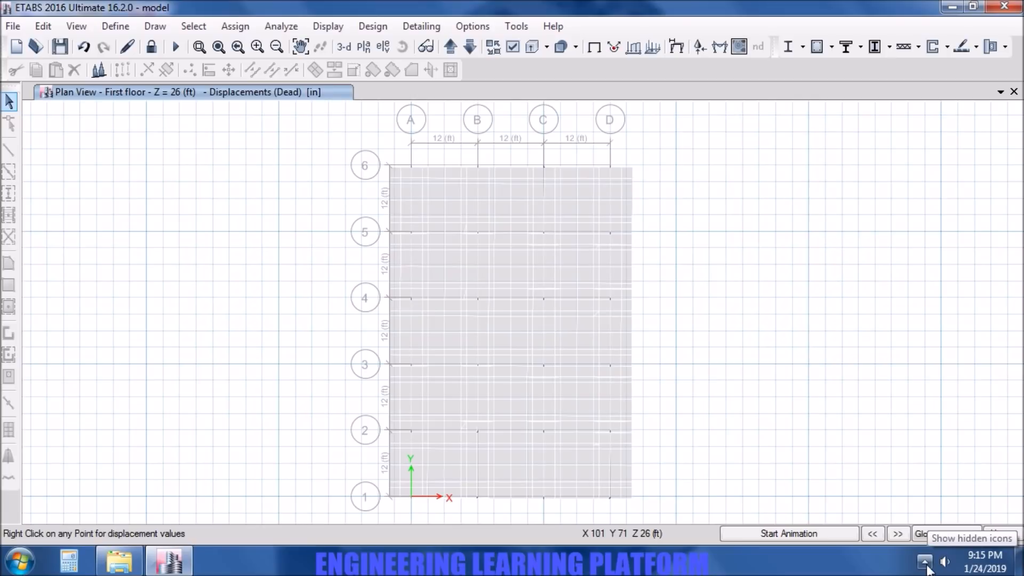
pyautogui.click(924, 562)
pyautogui.click(922, 447)
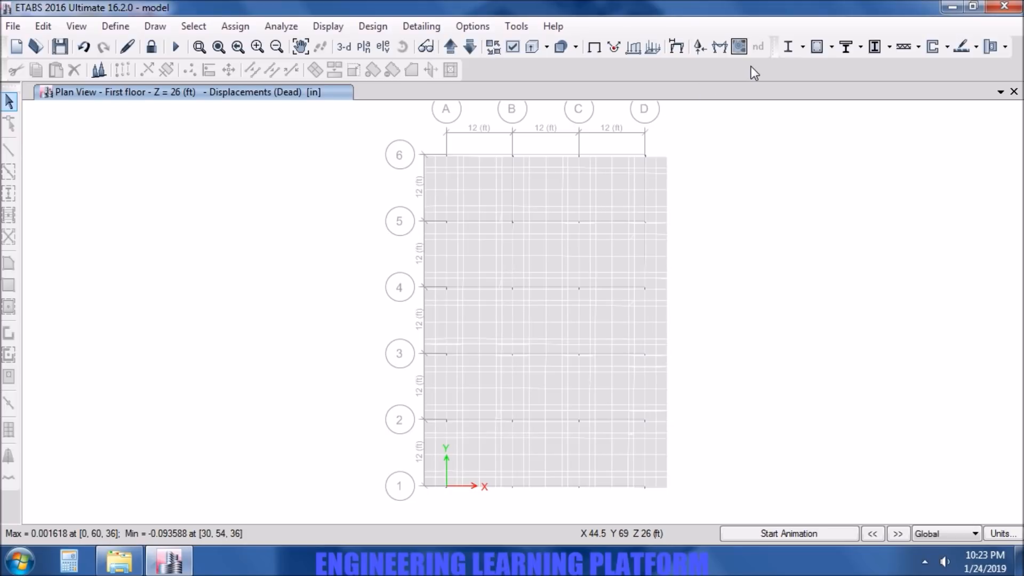
# Show the deformed shape for the LT Deflection combination with Displacement UZ contours on objects and inspect the First floor slab deflections
pyautogui.click(593, 47)
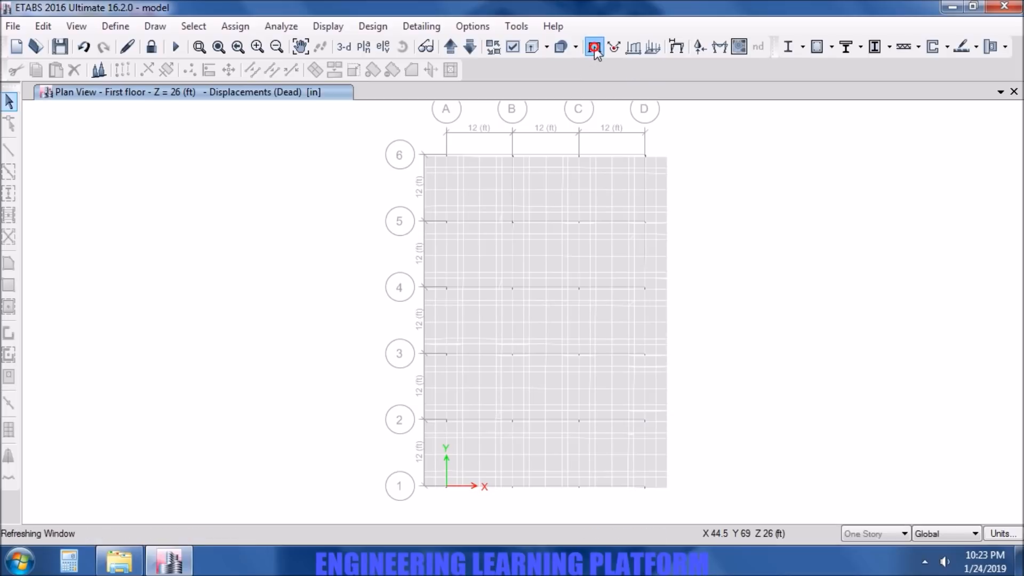
pyautogui.click(339, 26)
pyautogui.press('F6')
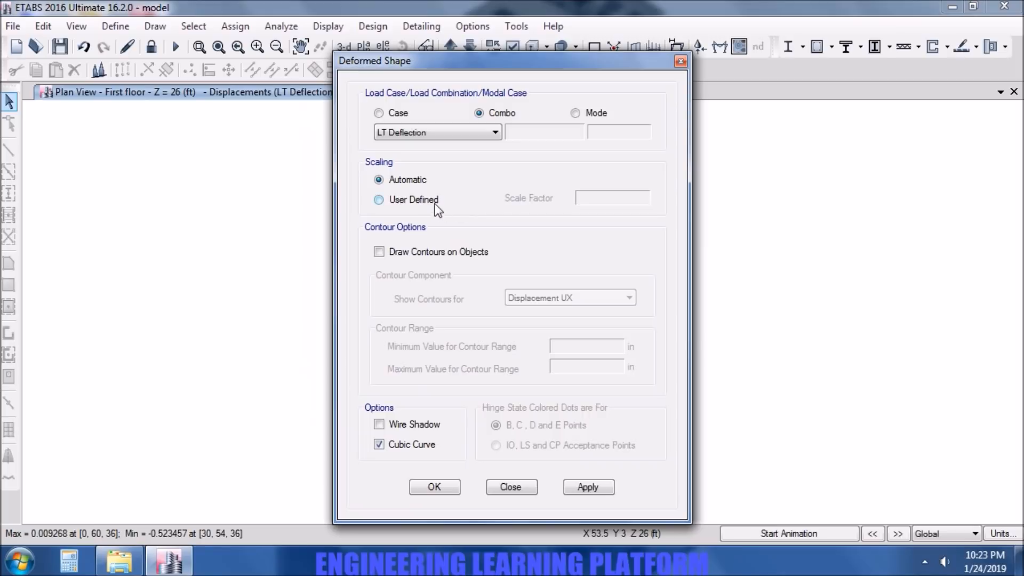
pyautogui.click(440, 251)
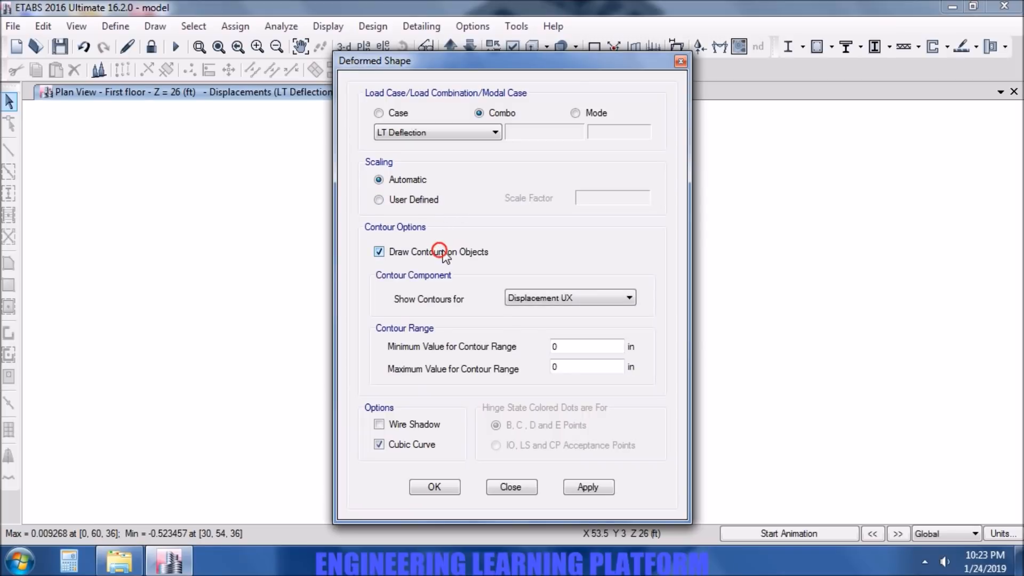
pyautogui.click(544, 298)
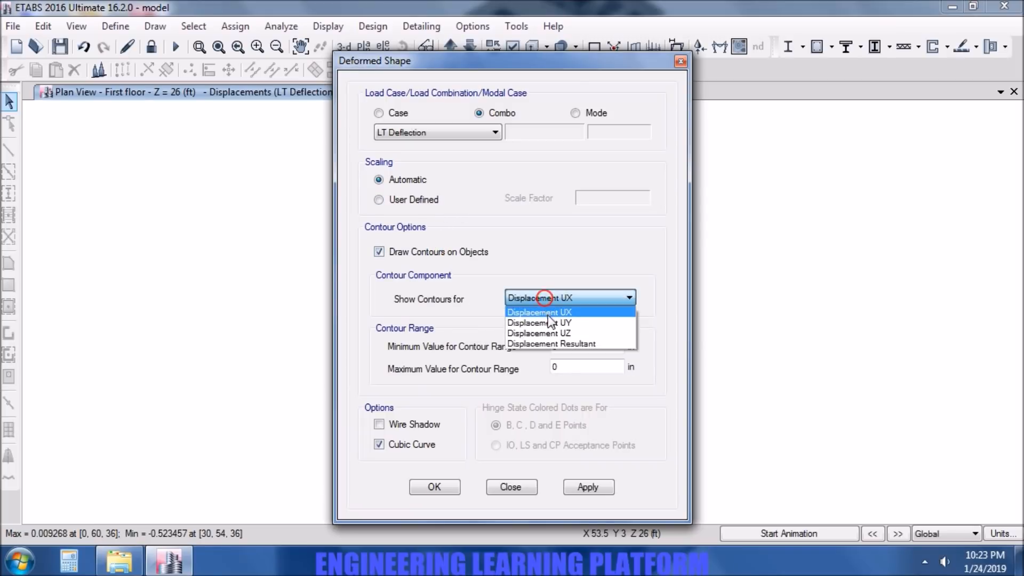
pyautogui.click(552, 334)
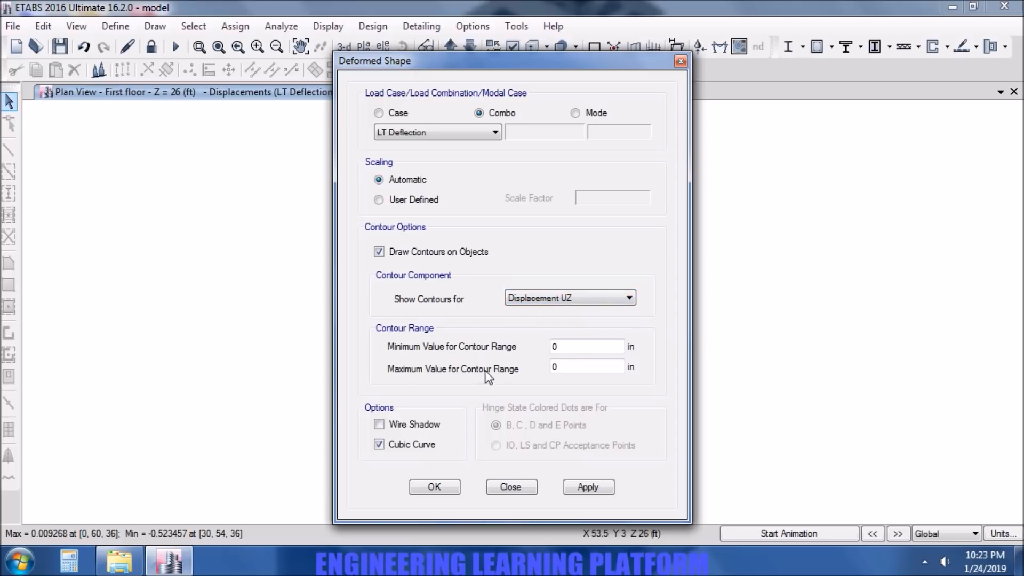
pyautogui.click(577, 486)
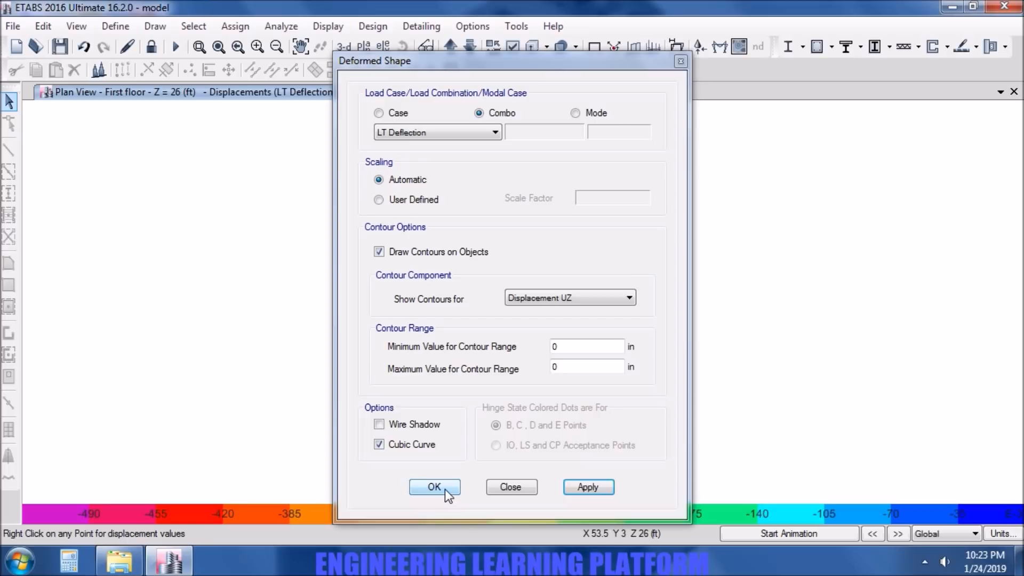
pyautogui.click(433, 487)
pyautogui.moveTo(542, 424)
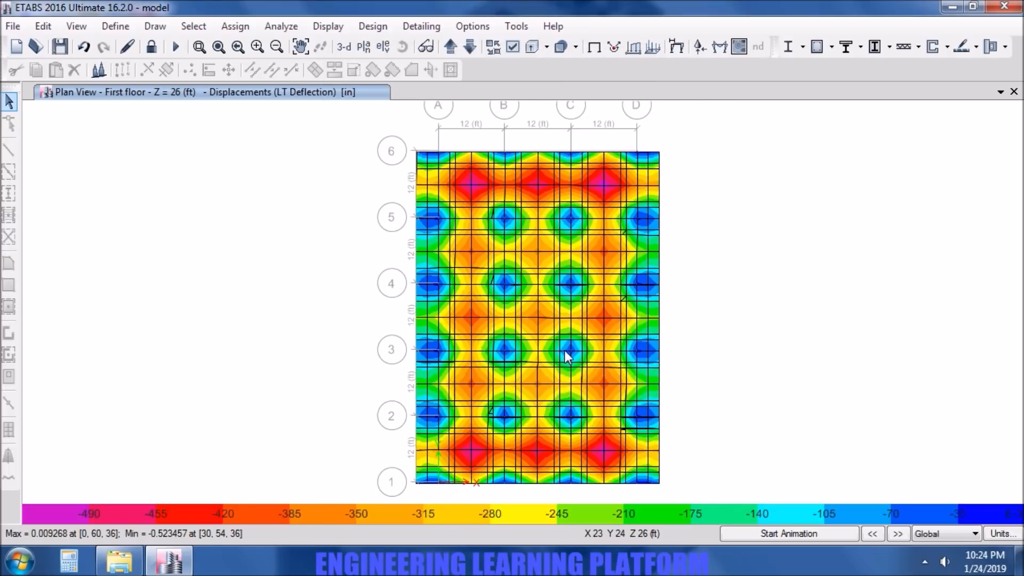
pyautogui.moveTo(803, 373); pyautogui.dragTo(797, 370, button='middle')
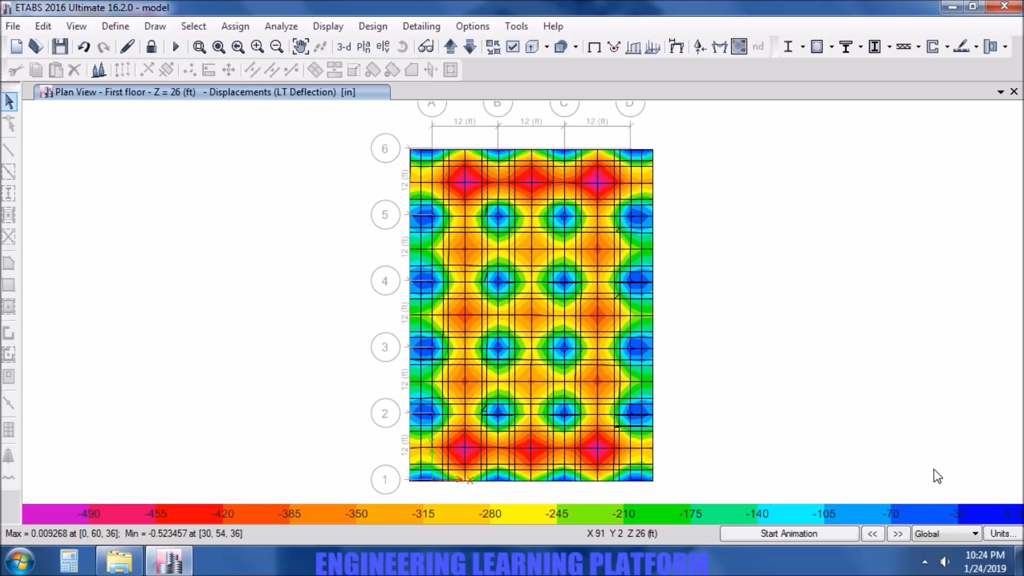
pyautogui.rightClick(623, 360)
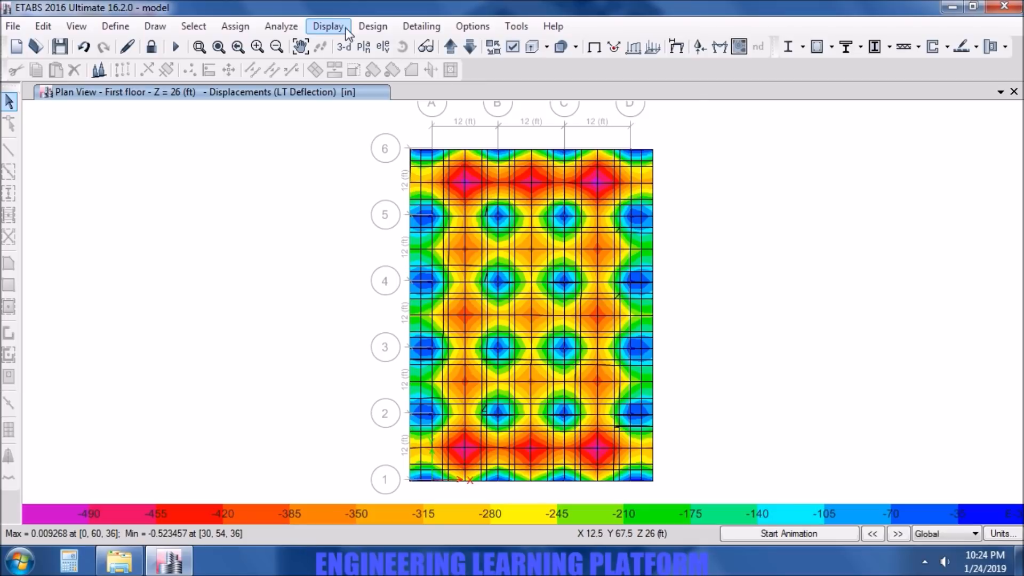
# Return to the undeformed shape and run the concrete slab design for the First floor only
pyautogui.click(310, 27)
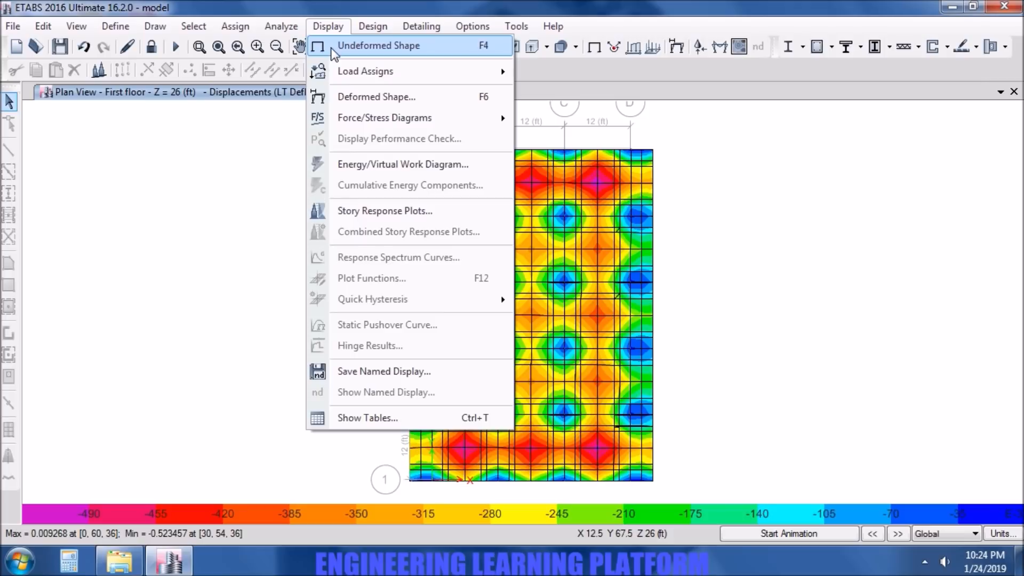
pyautogui.click(373, 46)
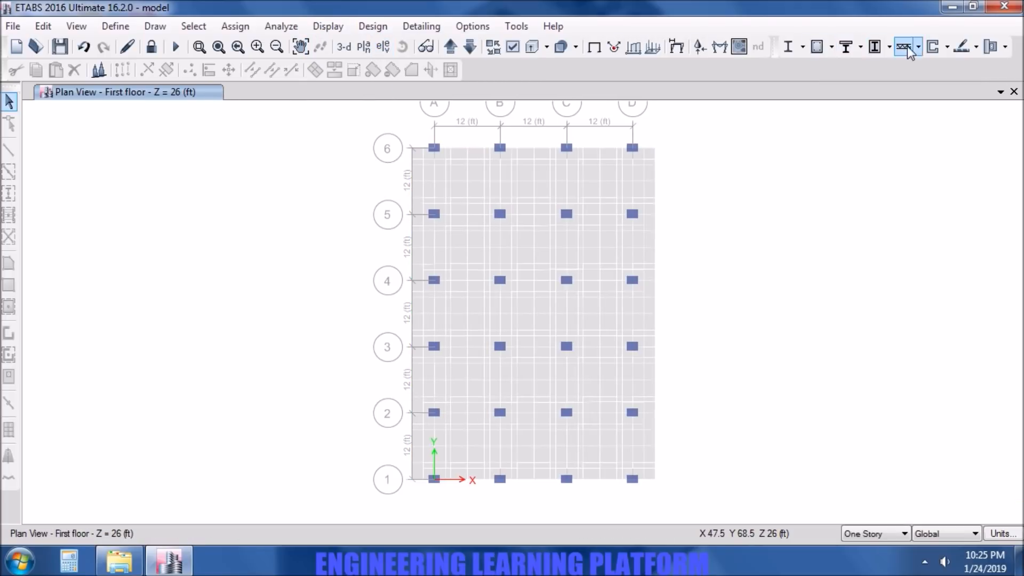
pyautogui.click(960, 46)
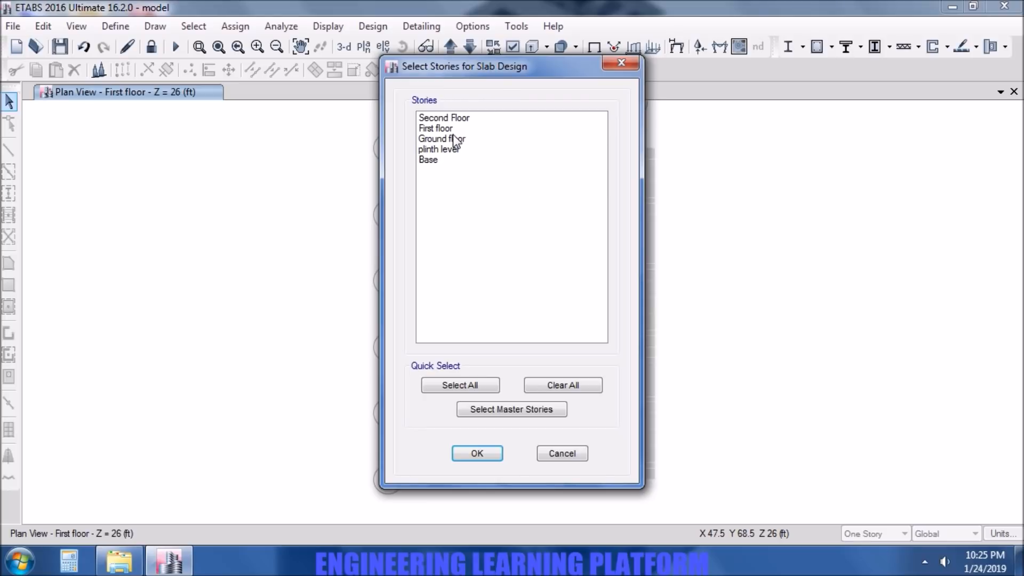
pyautogui.click(454, 131)
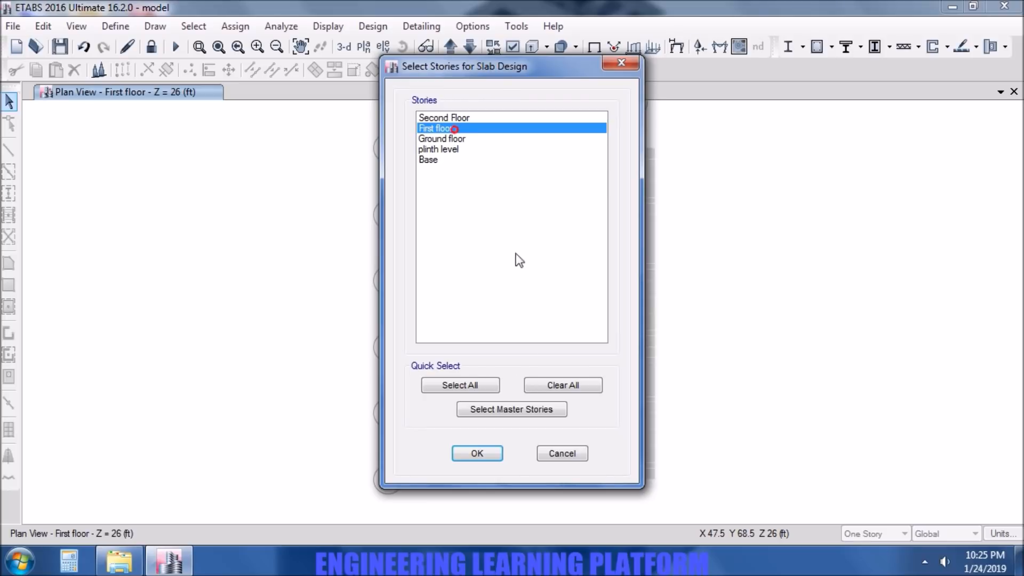
pyautogui.click(477, 454)
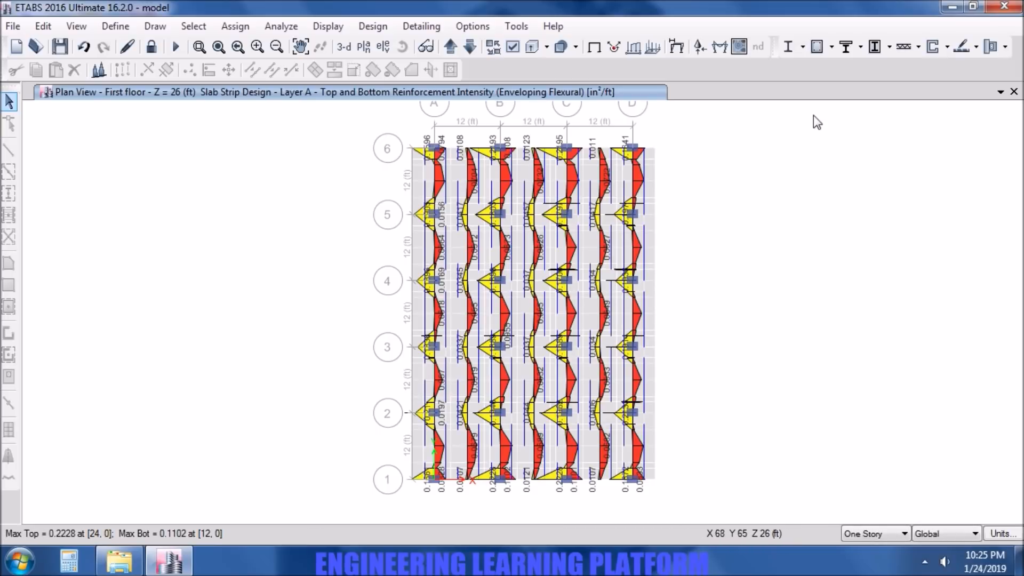
# Display the First floor punching check and review the column punching design details at grid A-6
pyautogui.click(974, 47)
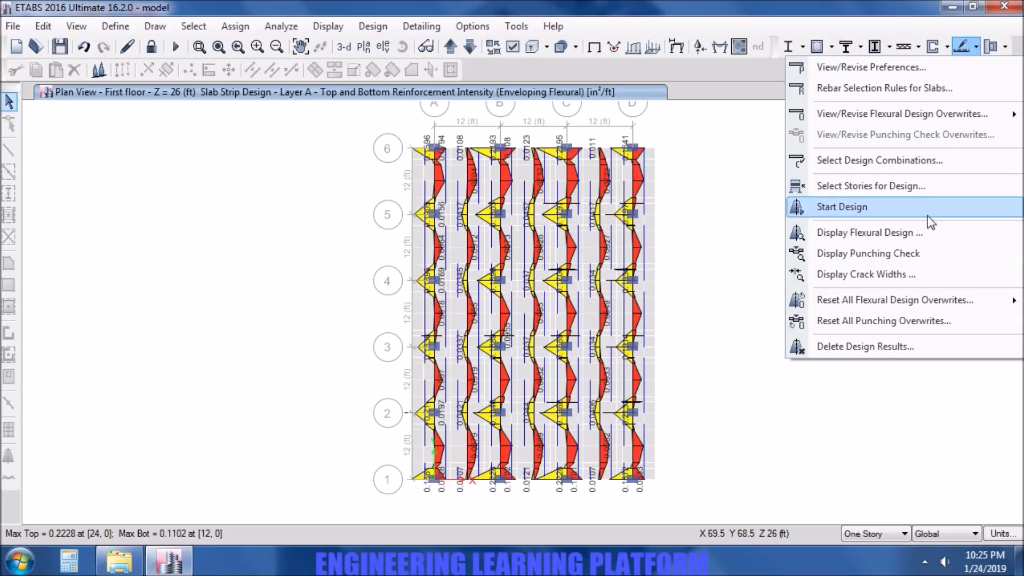
pyautogui.click(919, 259)
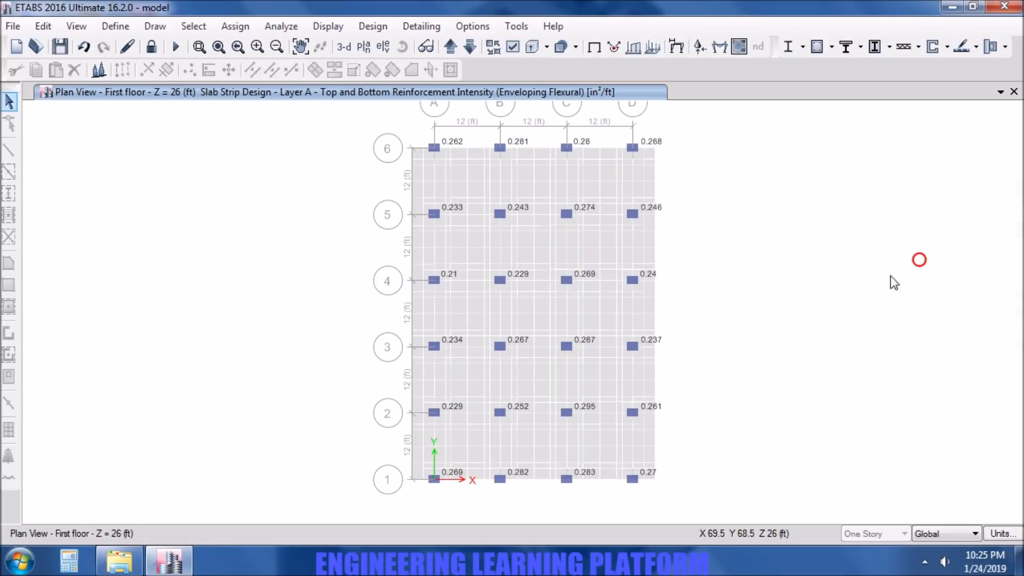
pyautogui.click(500, 148)
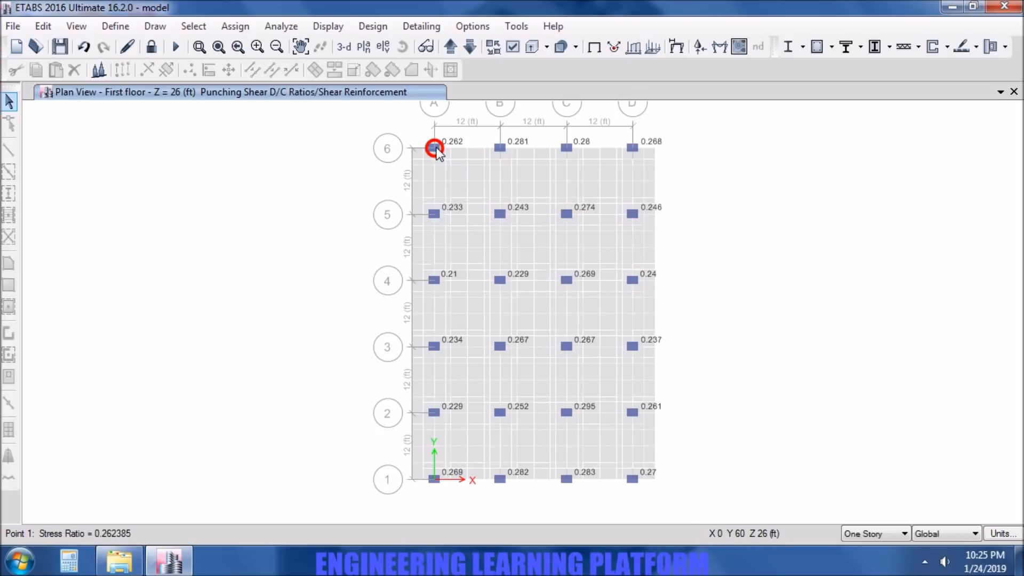
pyautogui.scroll(2, 435, 147)
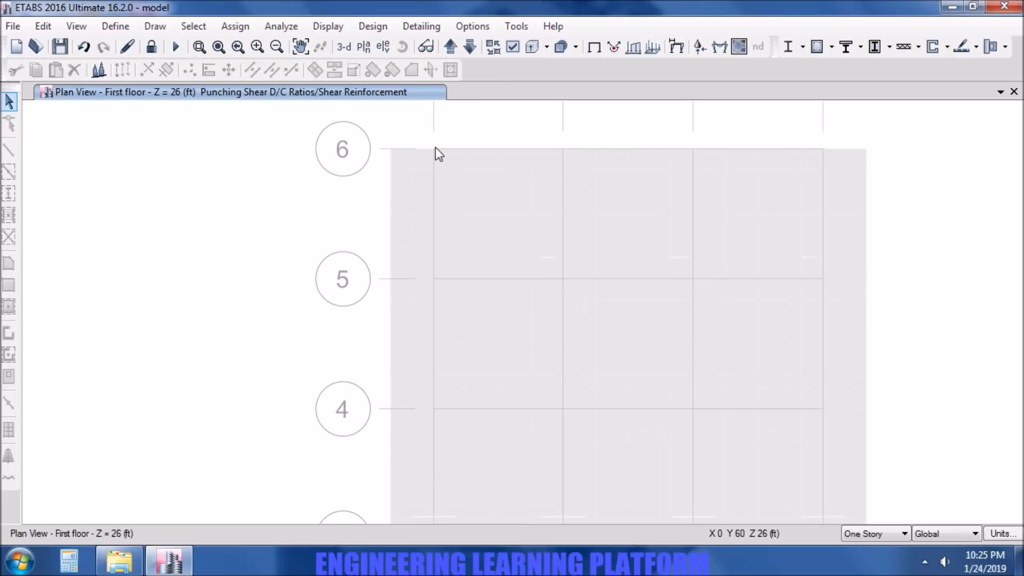
pyautogui.rightClick(433, 149)
pyautogui.scroll(-6, 530, 350)
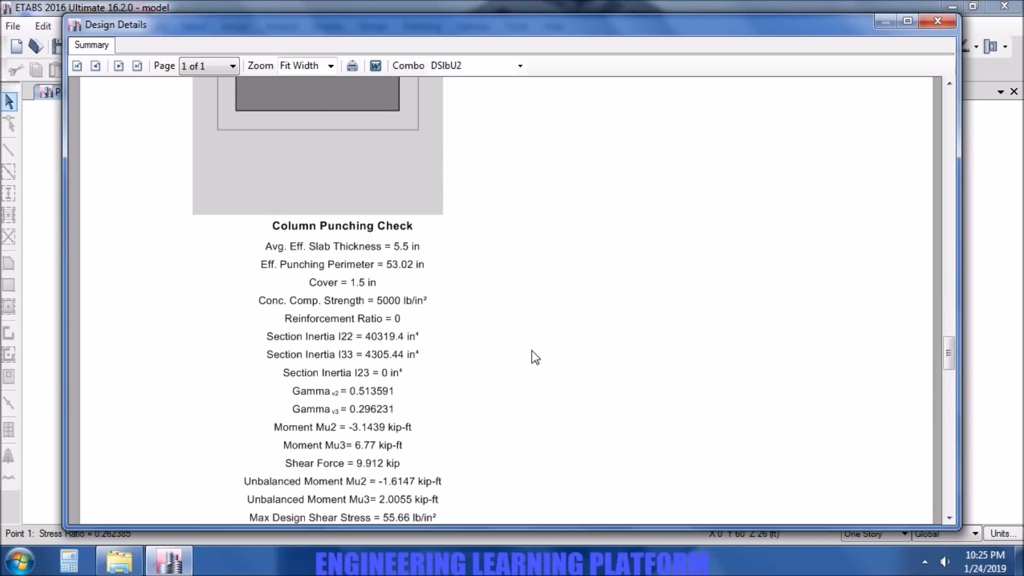
pyautogui.scroll(-2, 532, 351)
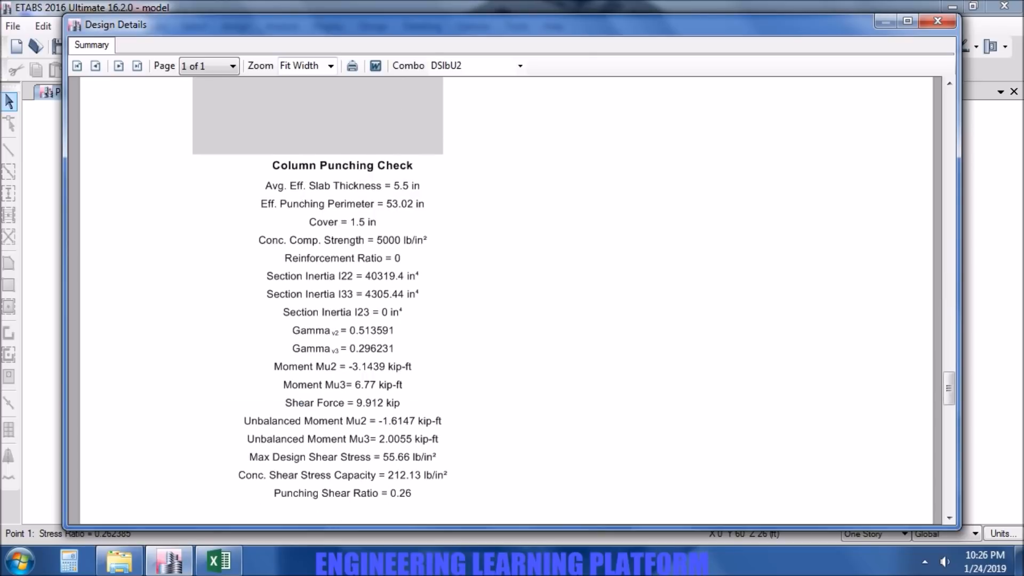
# Switch to the punching shear workbook in Excel and set the slab thickness to 175 mm and effective depth to 150 mm
pyautogui.click(225, 562)
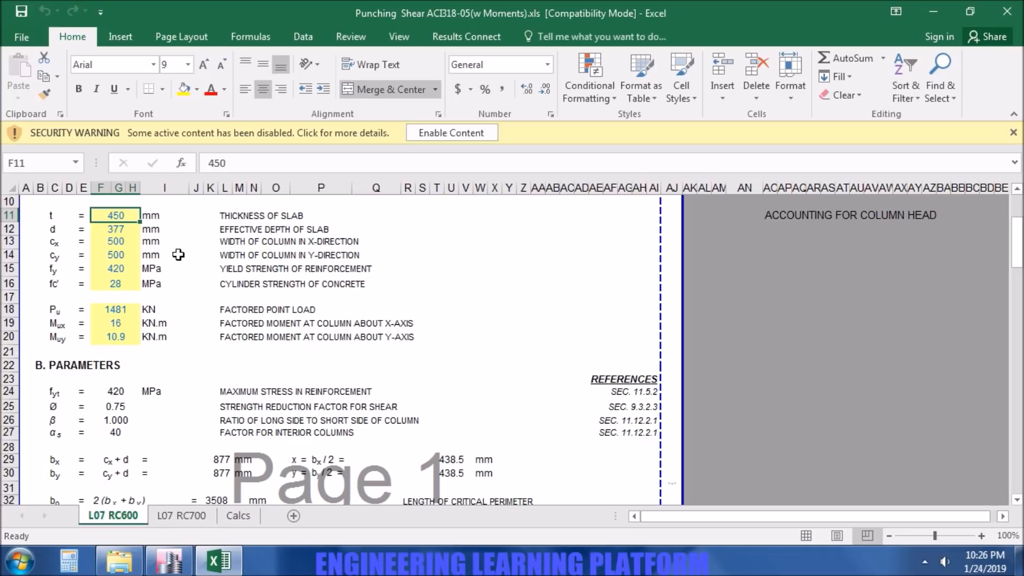
pyautogui.write('175')
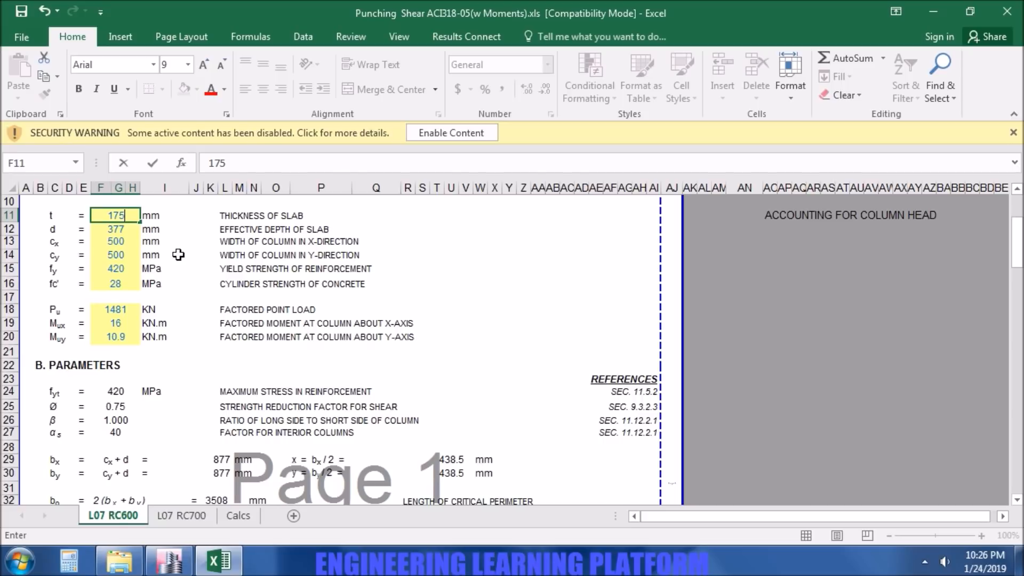
pyautogui.press('Return')
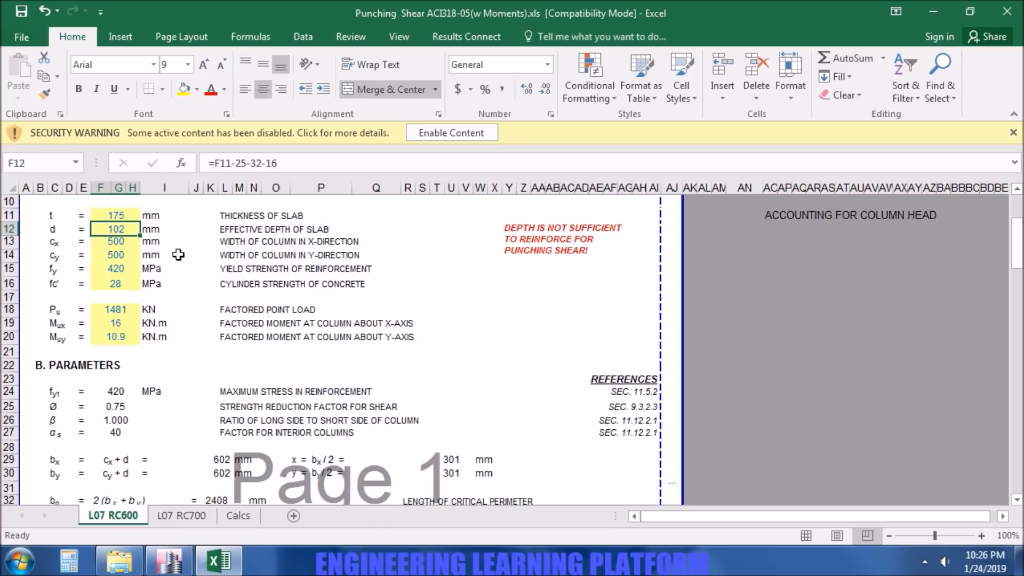
pyautogui.write('150')
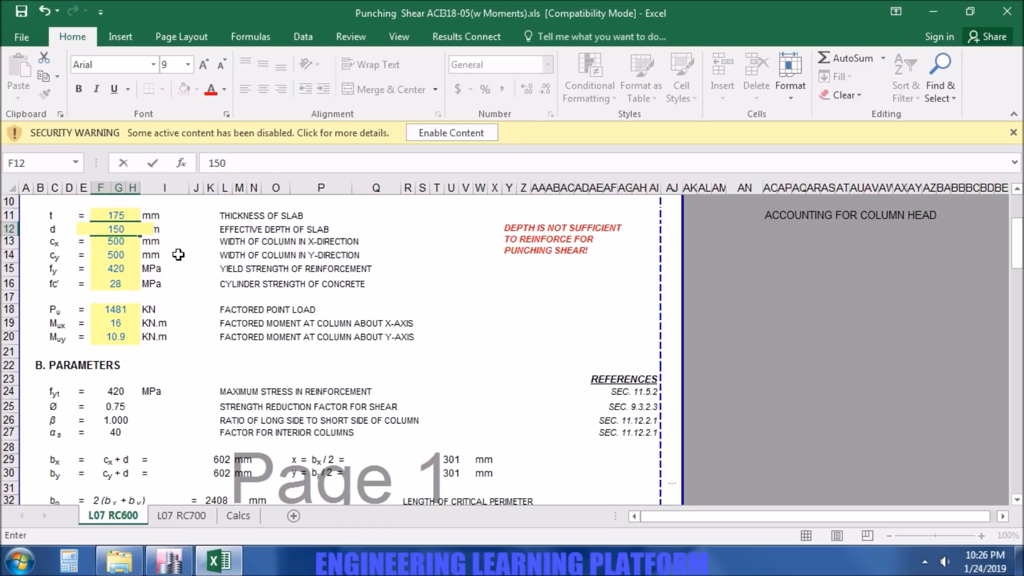
pyautogui.press('Return')
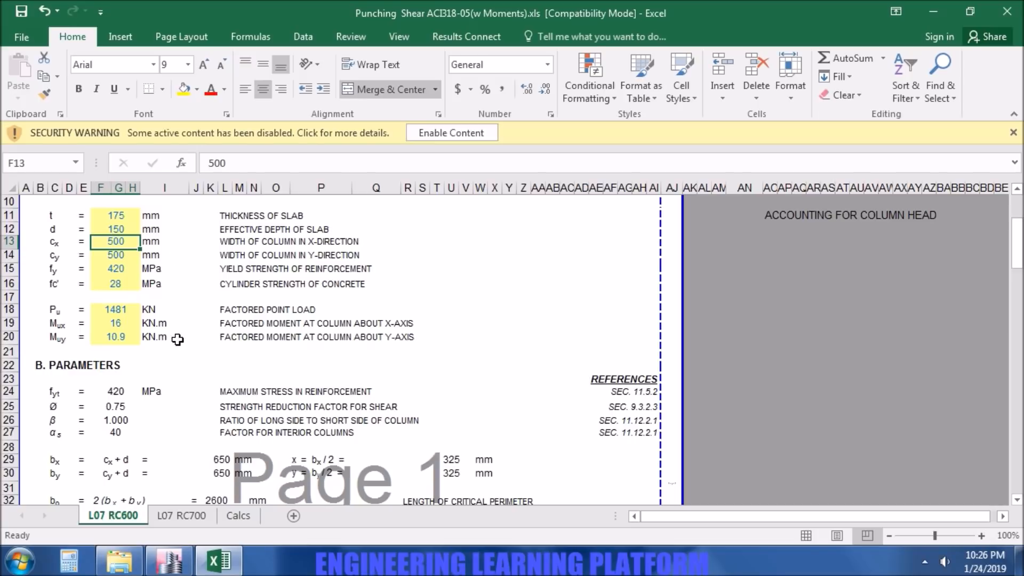
# Enter column widths of 450 mm in the X-direction and 600 mm in the Y-direction
pyautogui.write('450')
pyautogui.press('Return')
pyautogui.write('600')
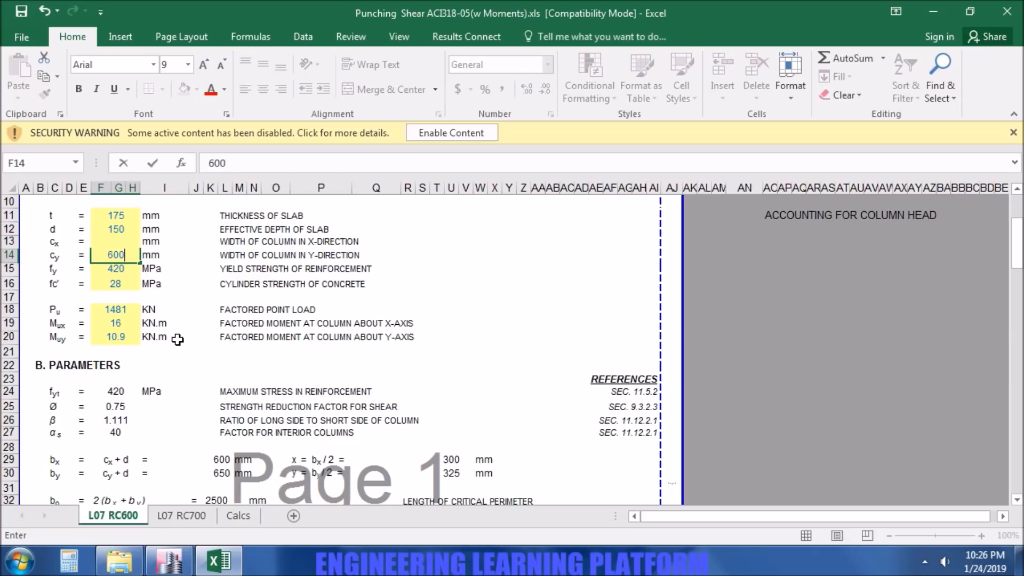
pyautogui.press('Up')
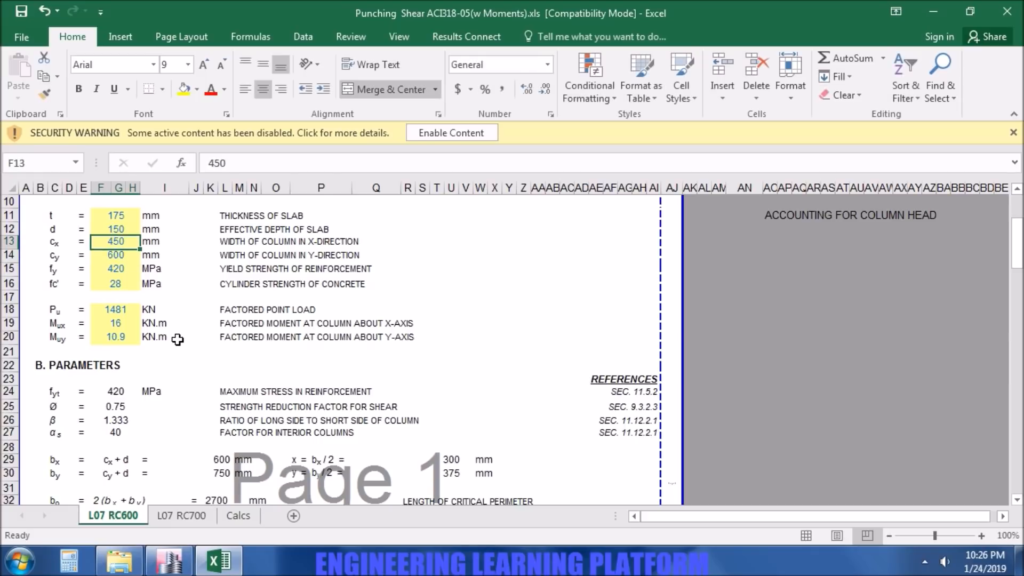
# Set the column widths to 600 mm in X and 450 mm in Y, and the concrete cylinder strength to 35 MPa
pyautogui.write('600')
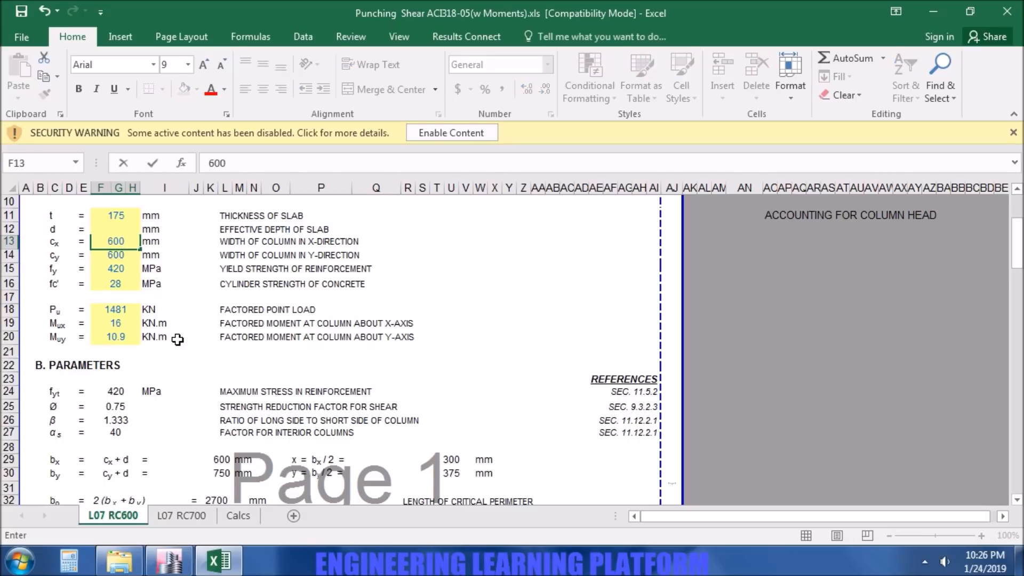
pyautogui.press('Return')
pyautogui.write('450')
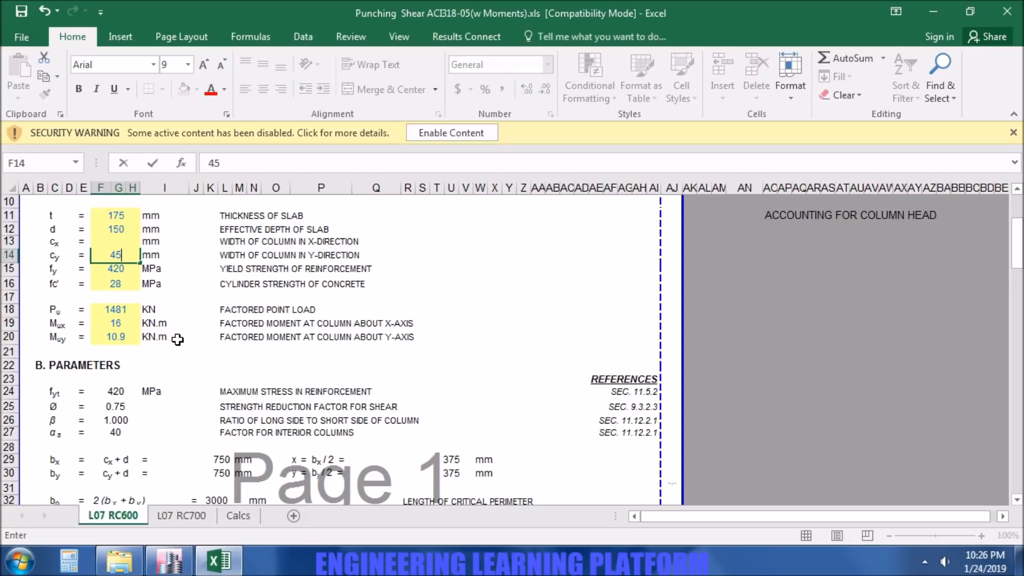
pyautogui.press('Return')
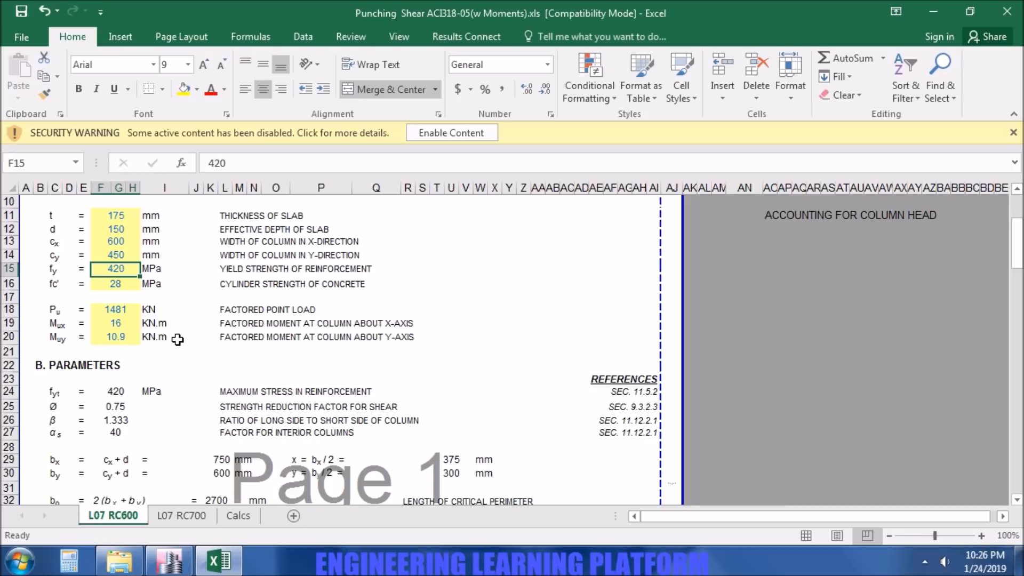
pyautogui.press('Return')
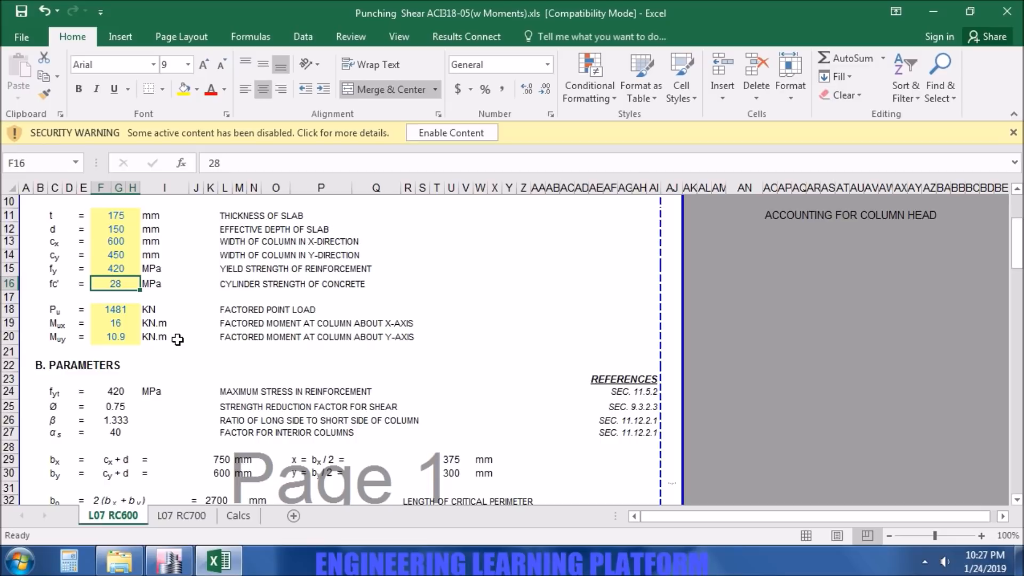
pyautogui.write('35')
pyautogui.press('Return')
pyautogui.press('Return')
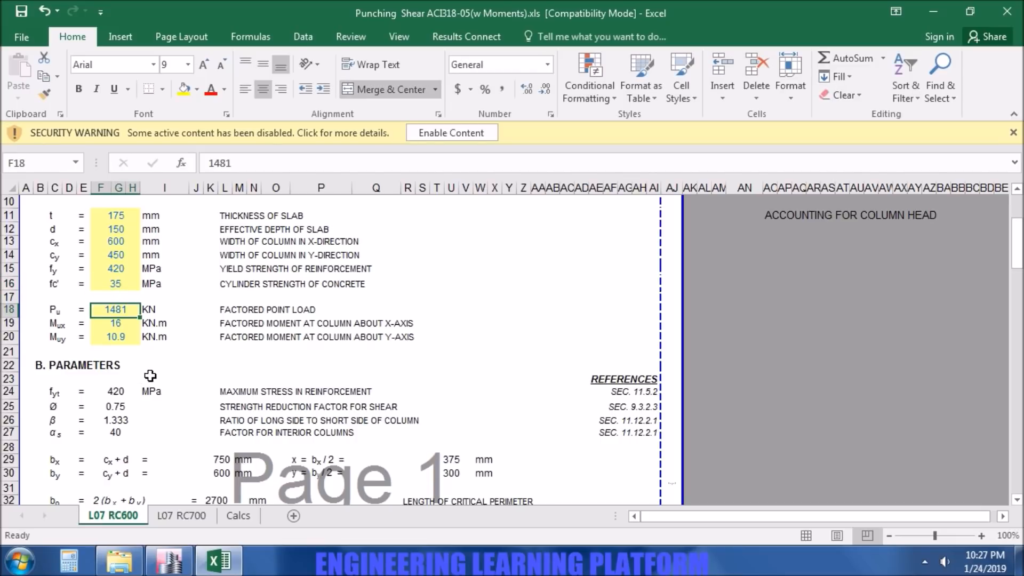
# Switch to ETABS, change the units to Metric SI Defaults and reopen the punching design details of the column at grid A-6
pyautogui.click(184, 566)
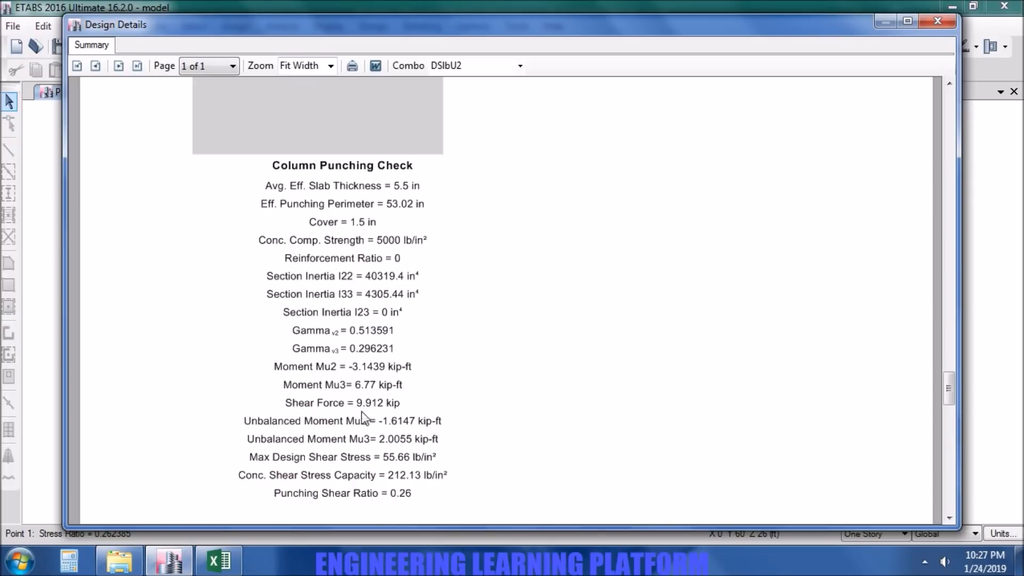
pyautogui.click(938, 23)
pyautogui.click(1000, 534)
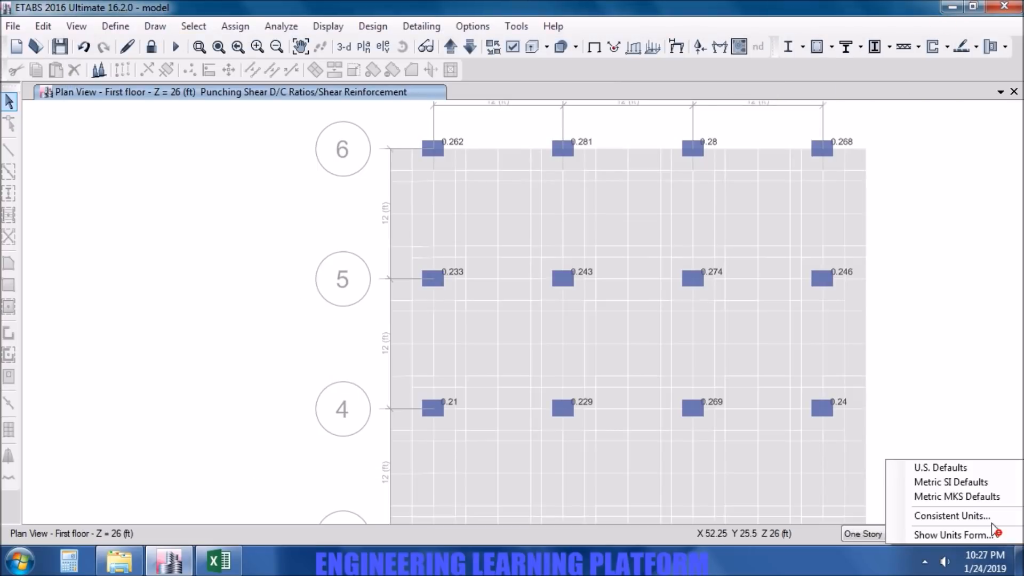
pyautogui.click(959, 482)
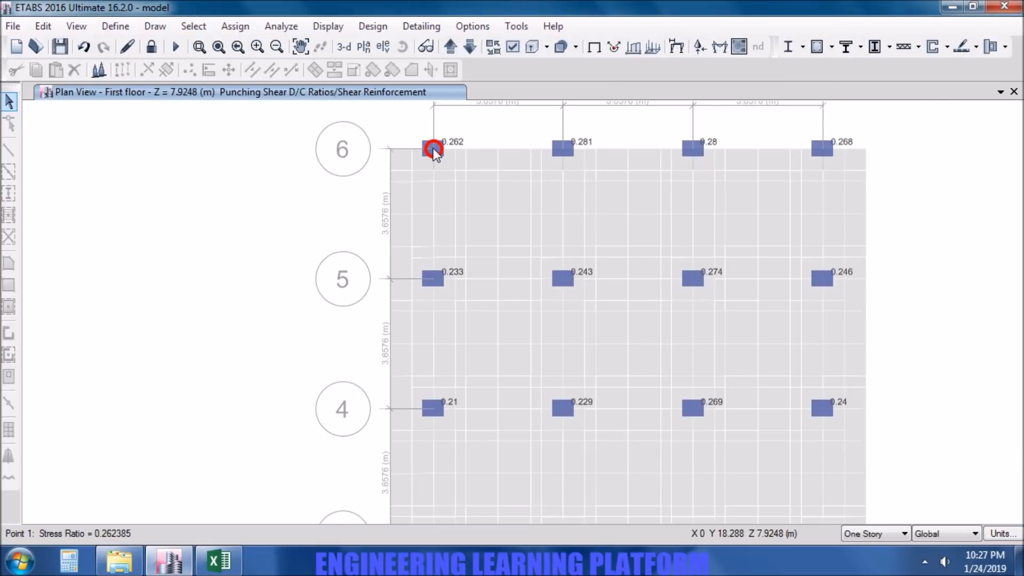
pyautogui.rightClick(432, 151)
pyautogui.scroll(-10, 427, 325)
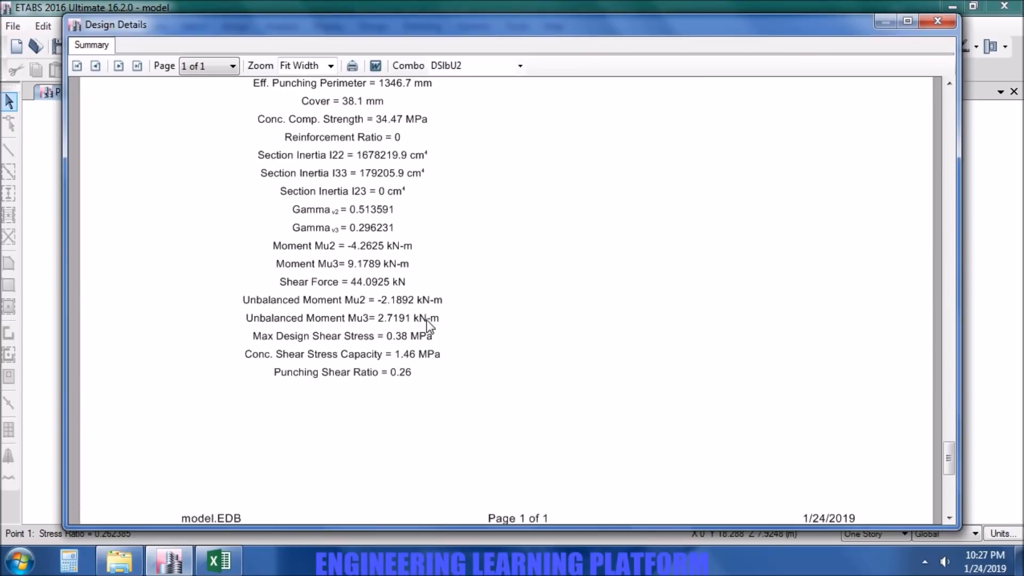
pyautogui.scroll(2, 428, 324)
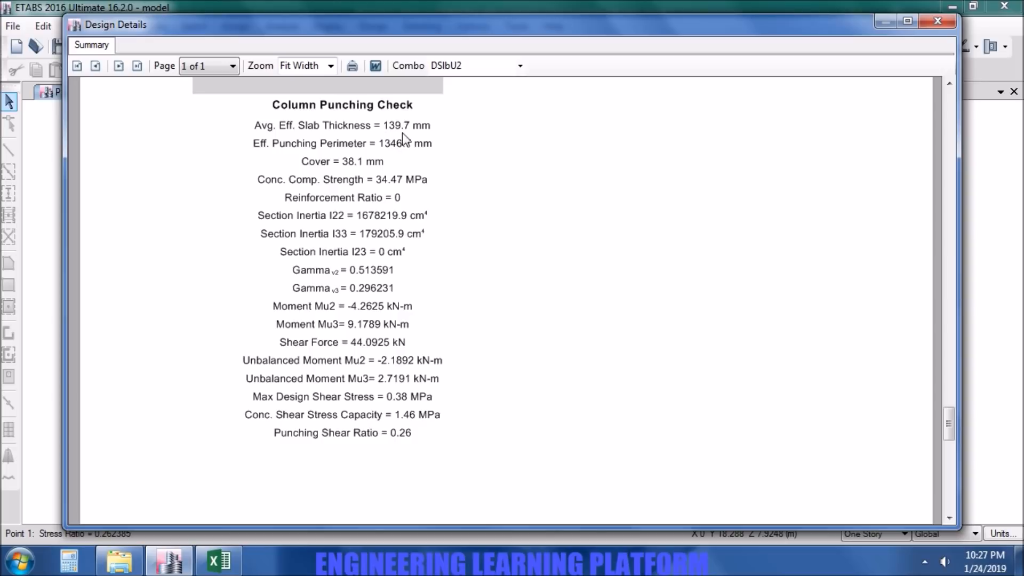
# Return to the Excel punching shear sheet and set the slab's effective depth to 139.7 mm
pyautogui.click(219, 559)
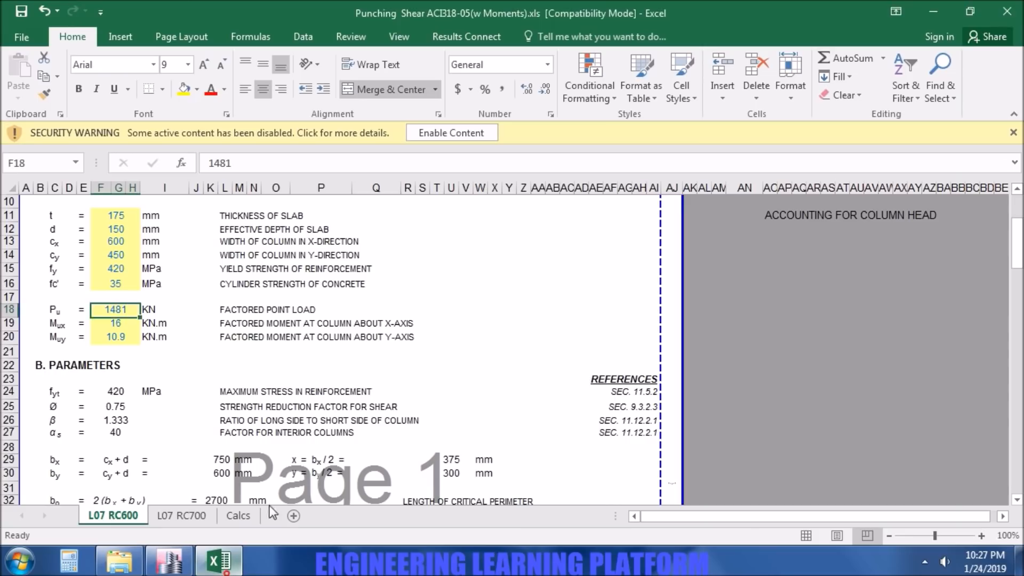
pyautogui.click(121, 228)
pyautogui.write('139.7')
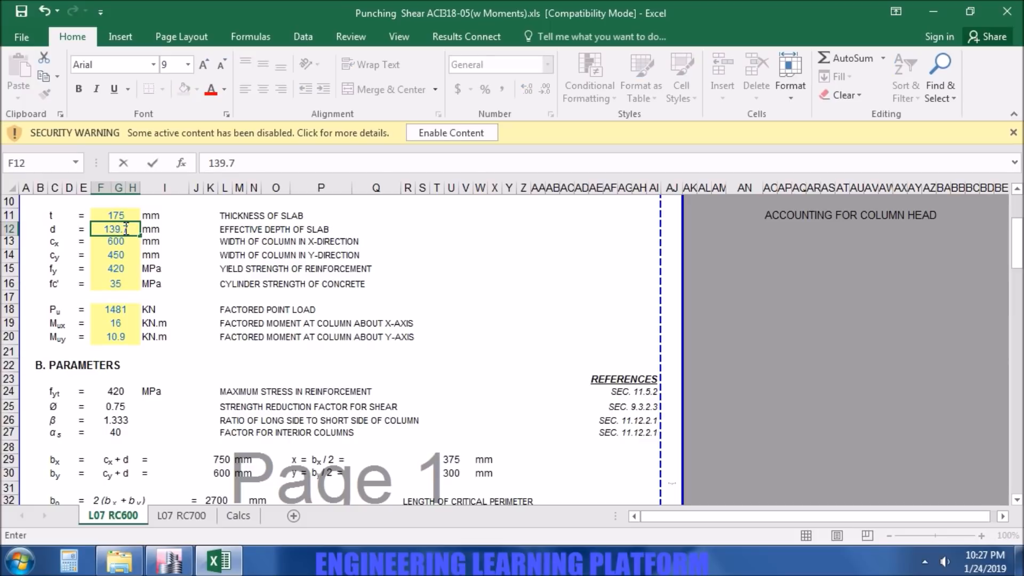
pyautogui.press('Return')
# Look up the column's shear force in the ETABS design details and set the factored point load in Excel to 44.1 kN
pyautogui.press('Return')
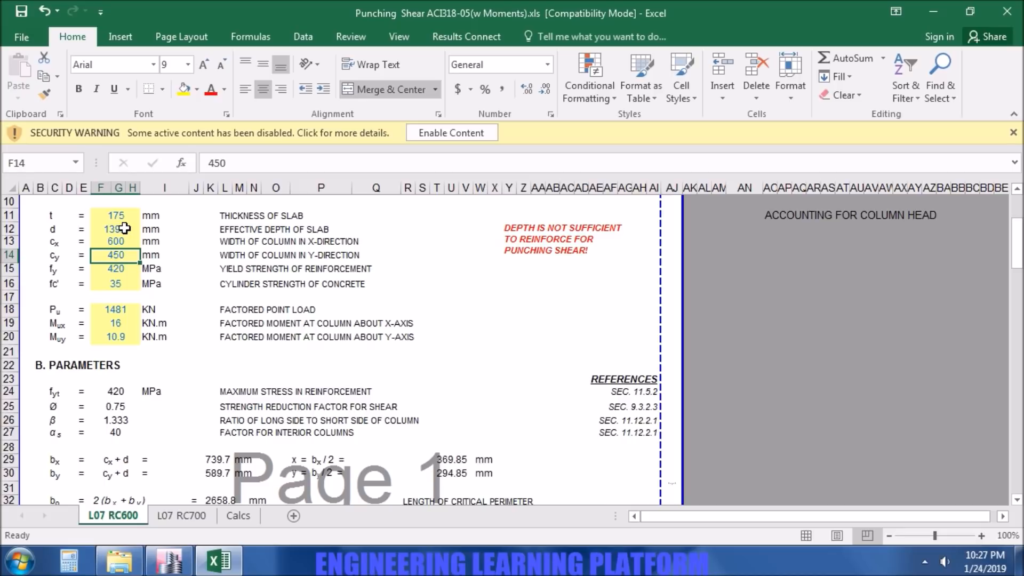
pyautogui.press('Return')
pyautogui.press('Return')
pyautogui.press('Return')
pyautogui.press('Return')
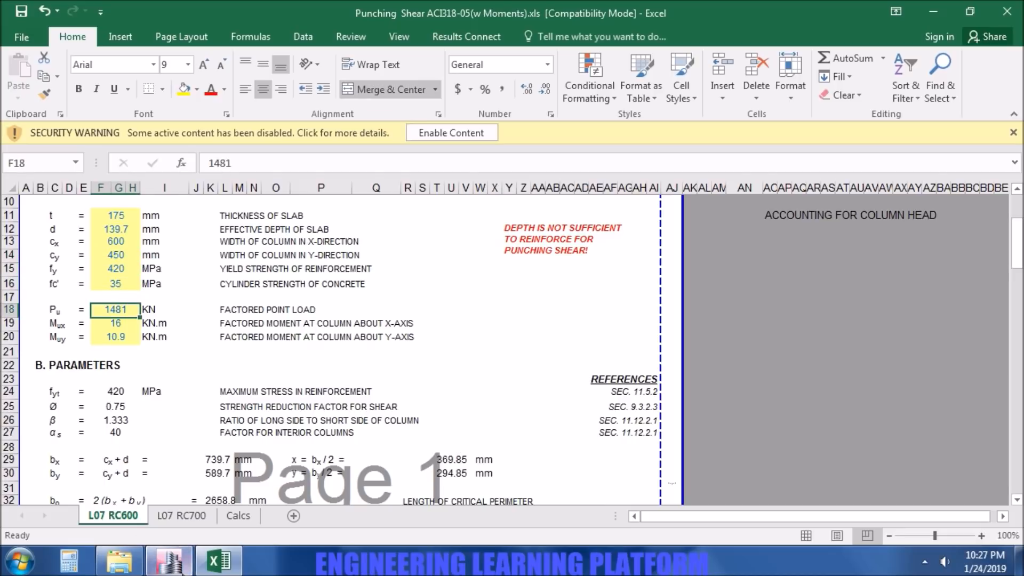
pyautogui.click(169, 560)
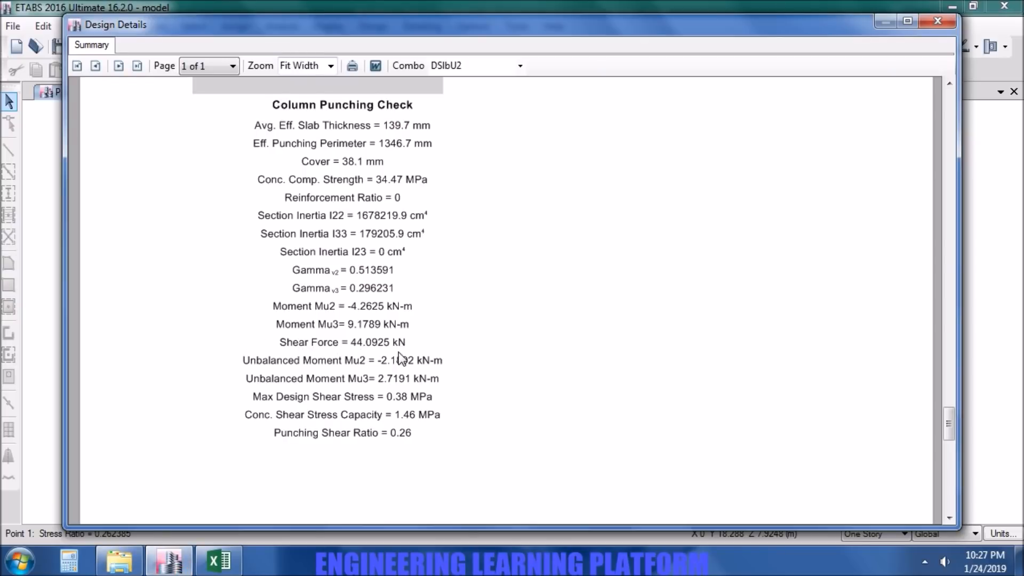
pyautogui.click(221, 570)
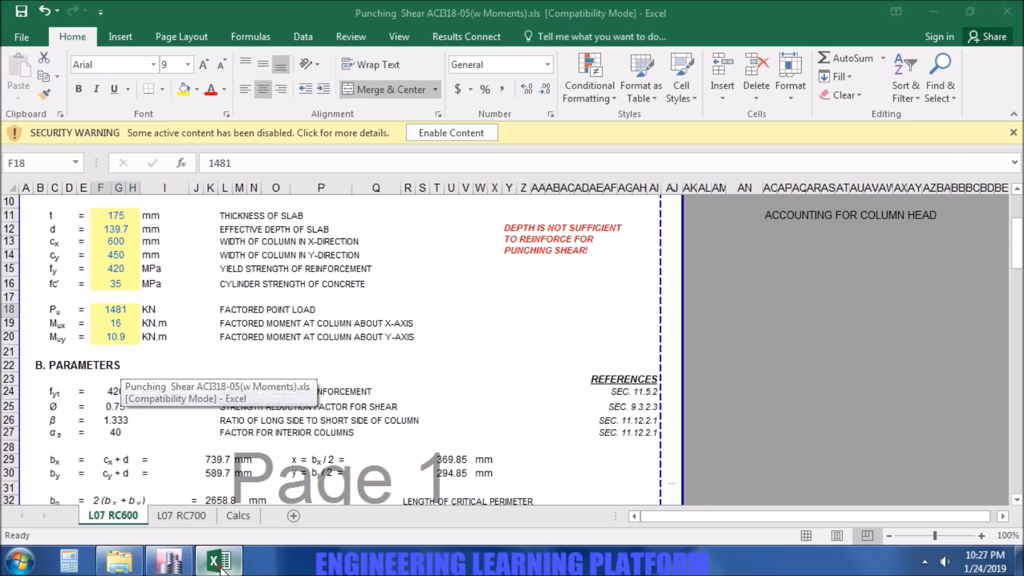
pyautogui.write('44.1')
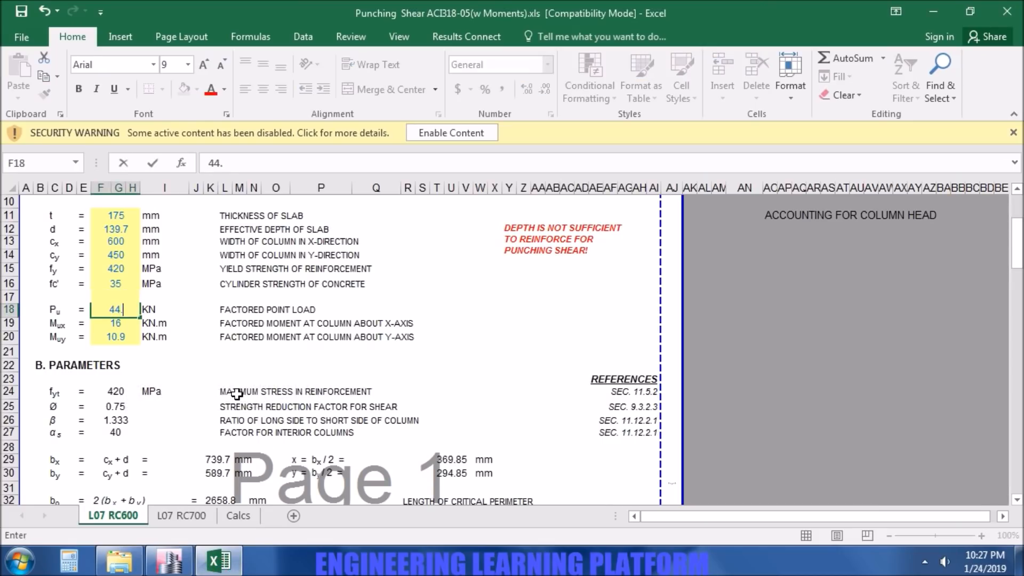
pyautogui.press('Return')
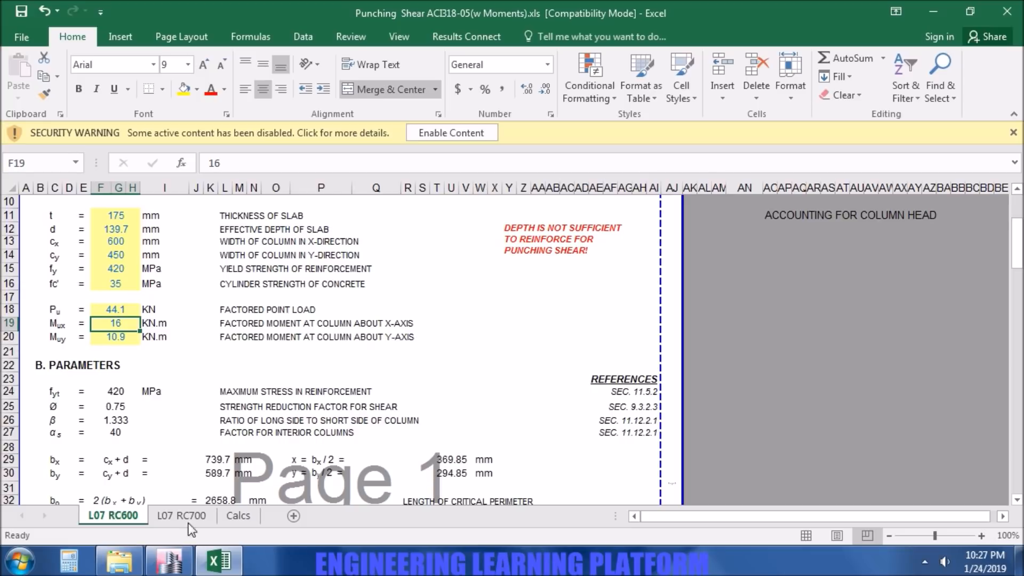
# Look up the column moments in the ETABS design details and set Mux to 9.17 and Muy to 4.26 kN·m in Excel
pyautogui.click(169, 560)
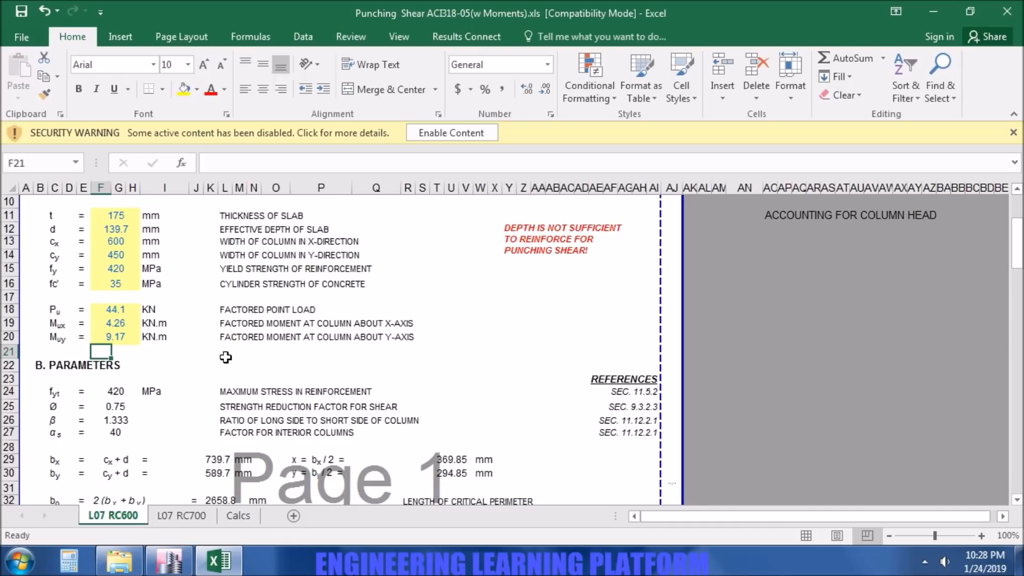
pyautogui.press('Up')
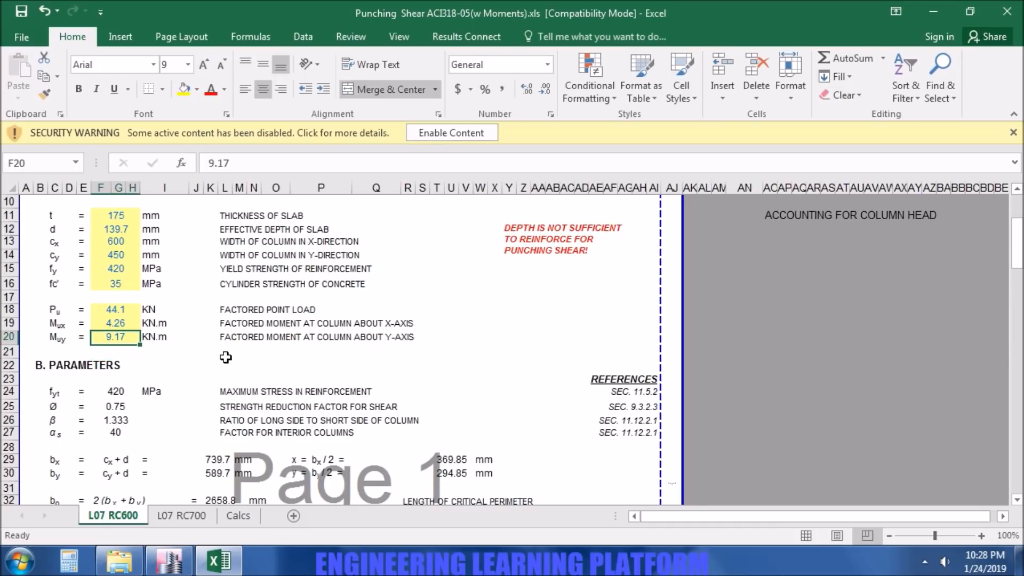
pyautogui.write('4.26')
pyautogui.press('Return')
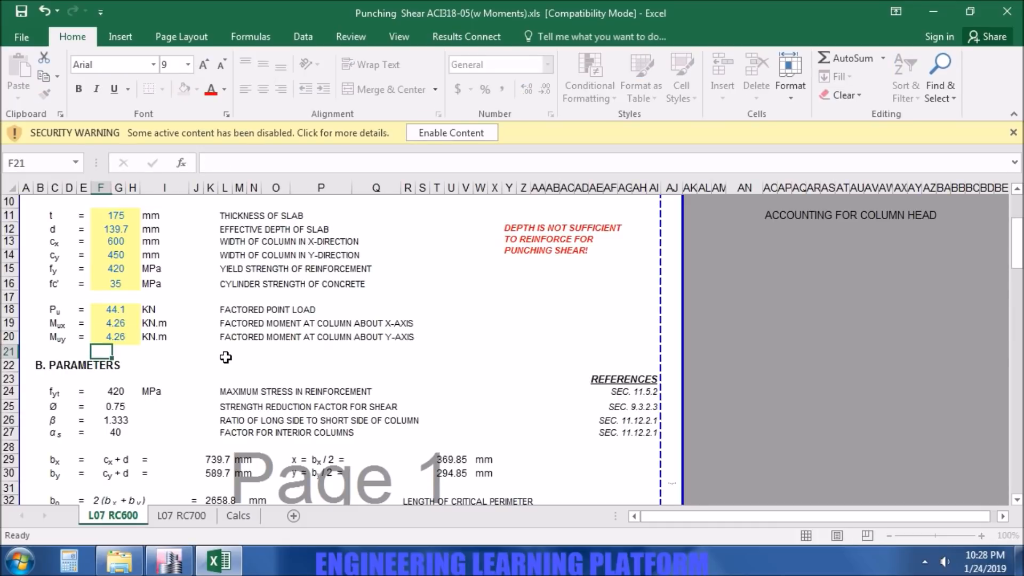
pyautogui.press('Up')
pyautogui.write('9.17')
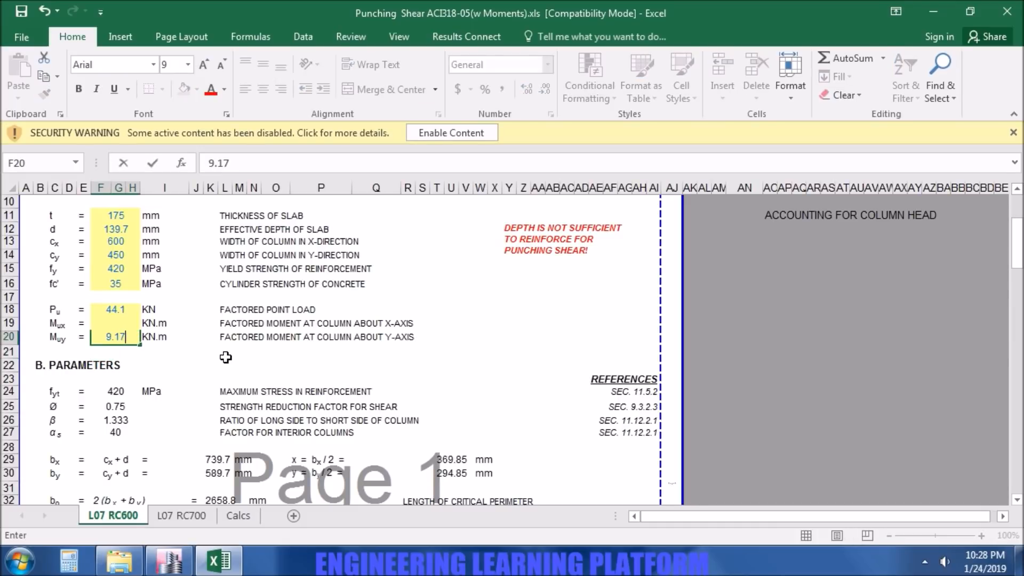
pyautogui.press('Return')
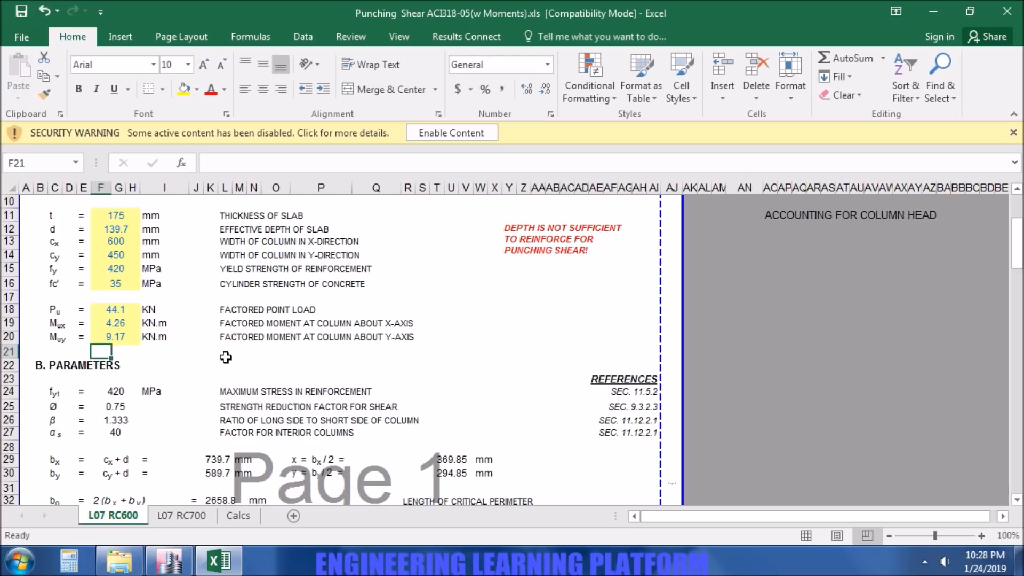
# Examine the recalculated shear capacities and the design checks for section depth and punching shear reinforcement
pyautogui.scroll(3, 187, 276)
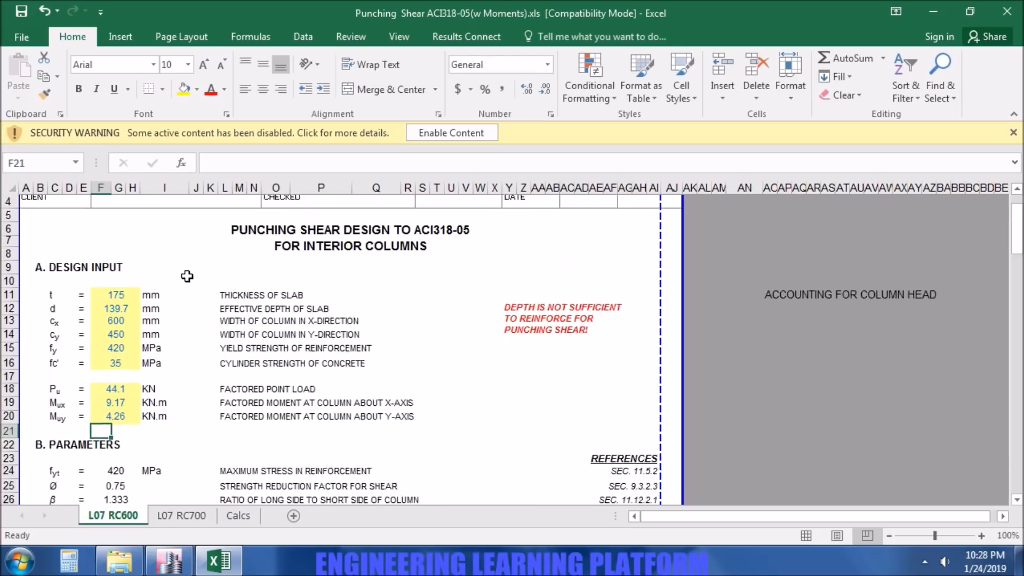
pyautogui.scroll(-4, 187, 276)
pyautogui.scroll(-4, 187, 276)
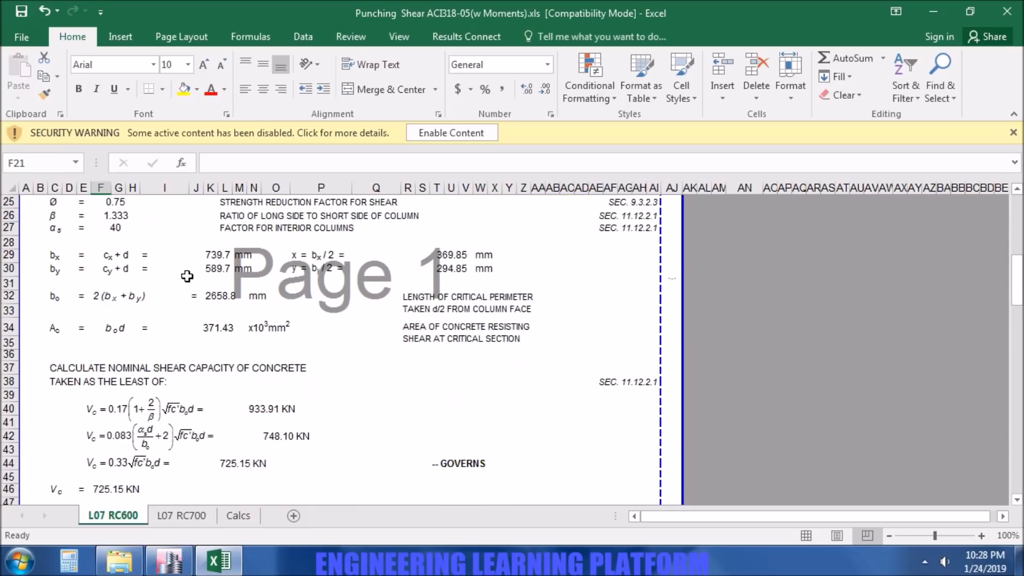
pyautogui.scroll(-13, 188, 276)
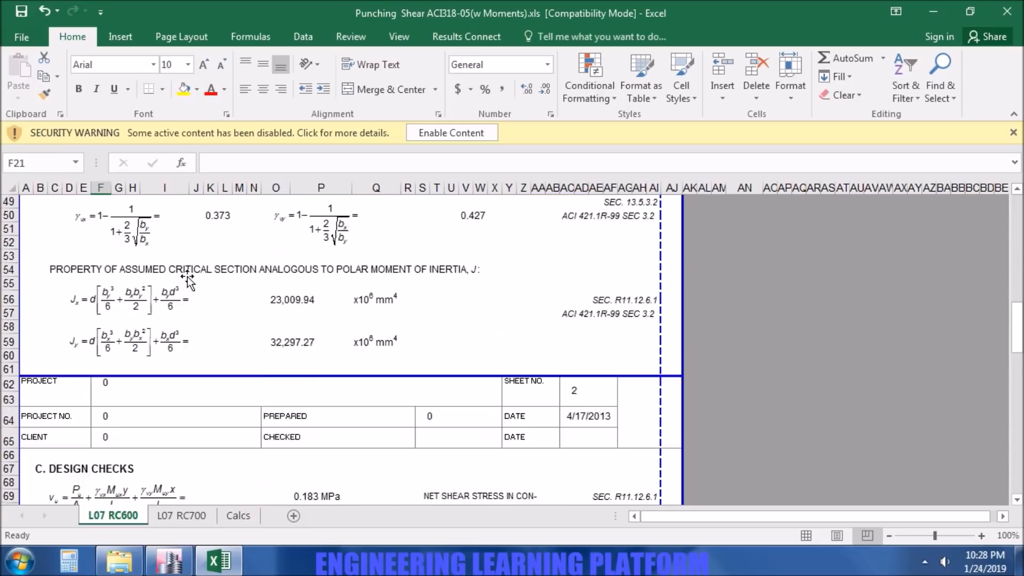
pyautogui.scroll(-2, 187, 277)
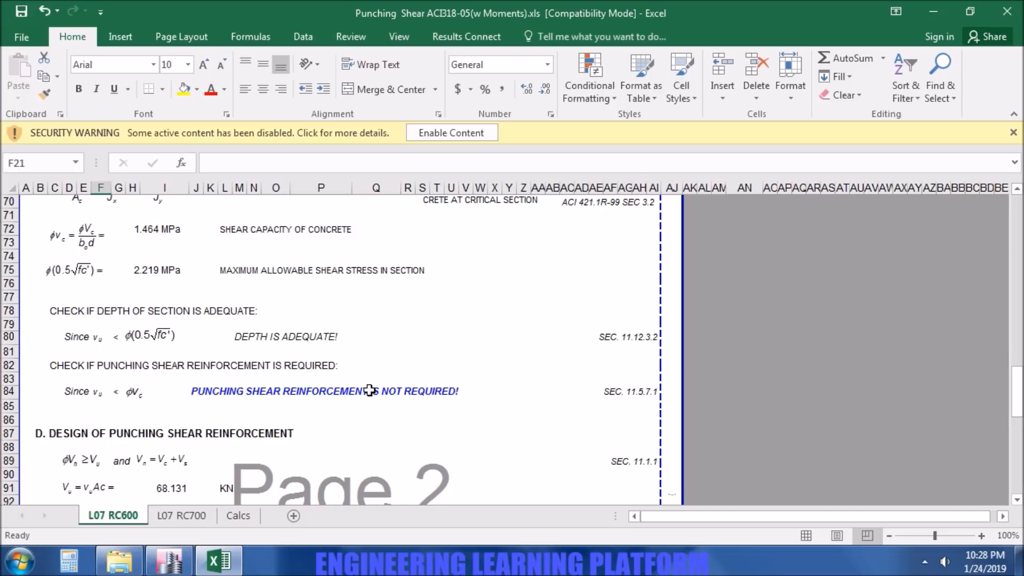
pyautogui.scroll(20, 369, 391)
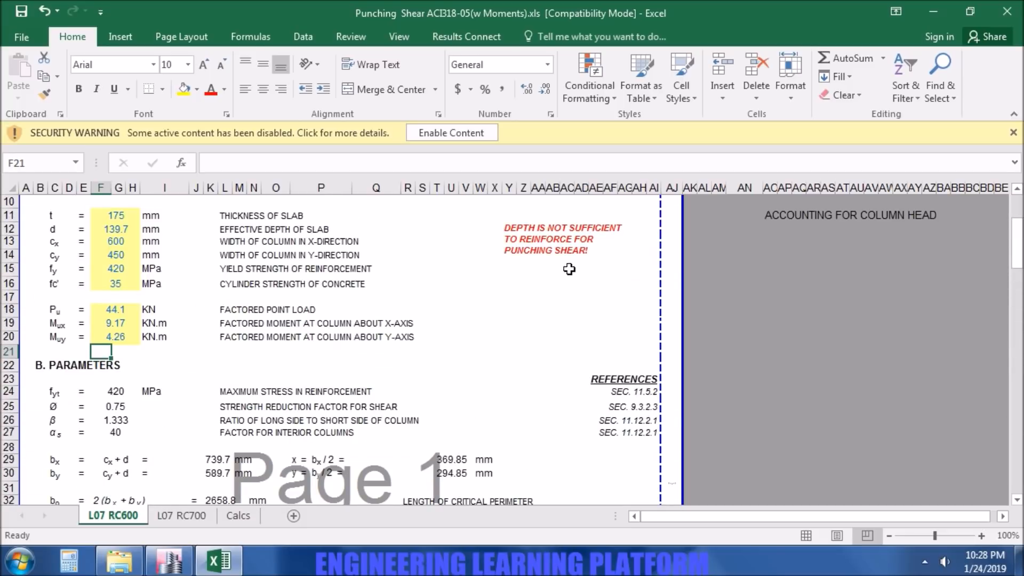
# Inspect the formula behind the depth warning beside the design inputs and compare it with the sheet's punching reinforcement check
pyautogui.click(574, 243)
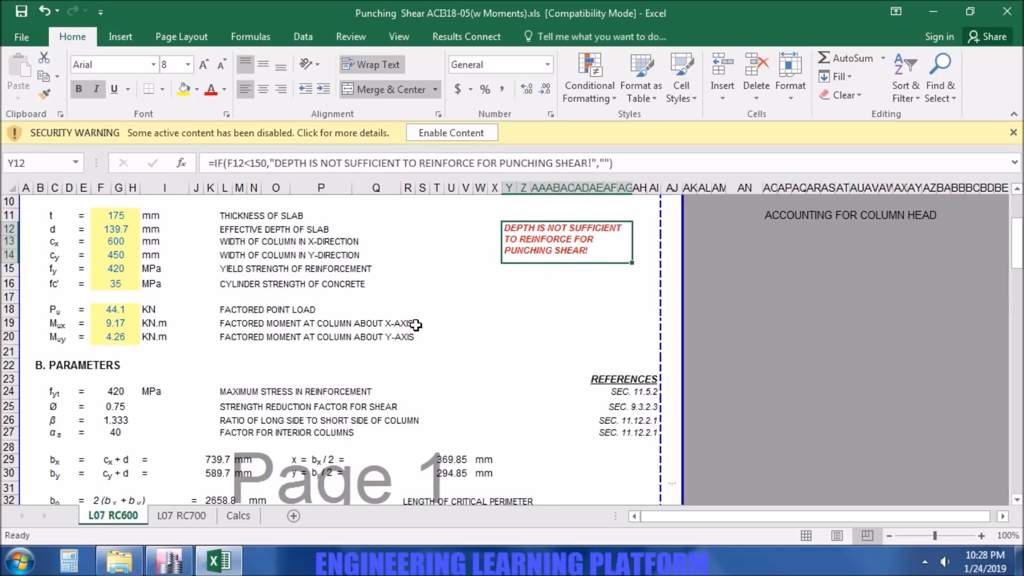
pyautogui.scroll(-9, 418, 318)
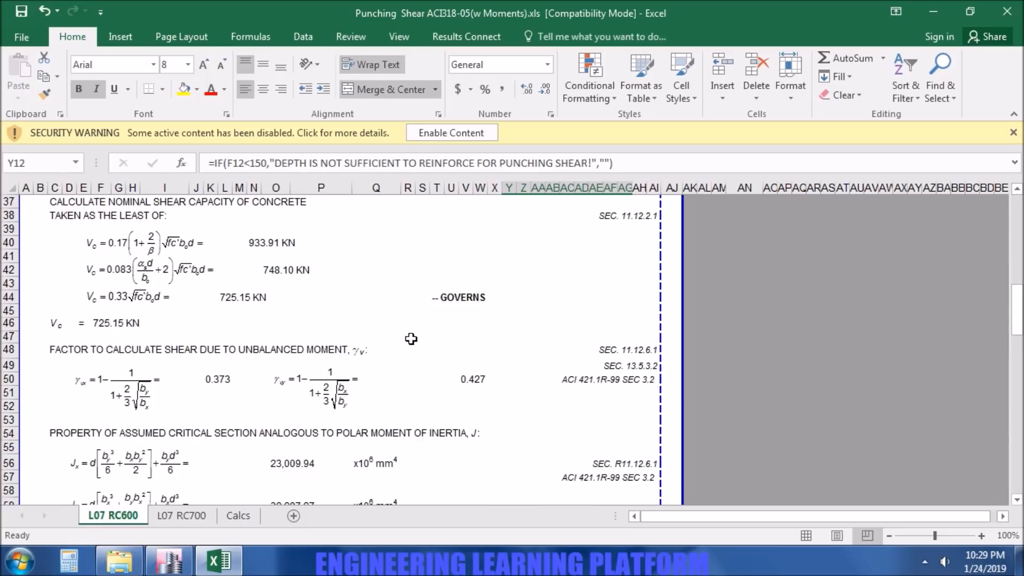
pyautogui.scroll(-8, 411, 338)
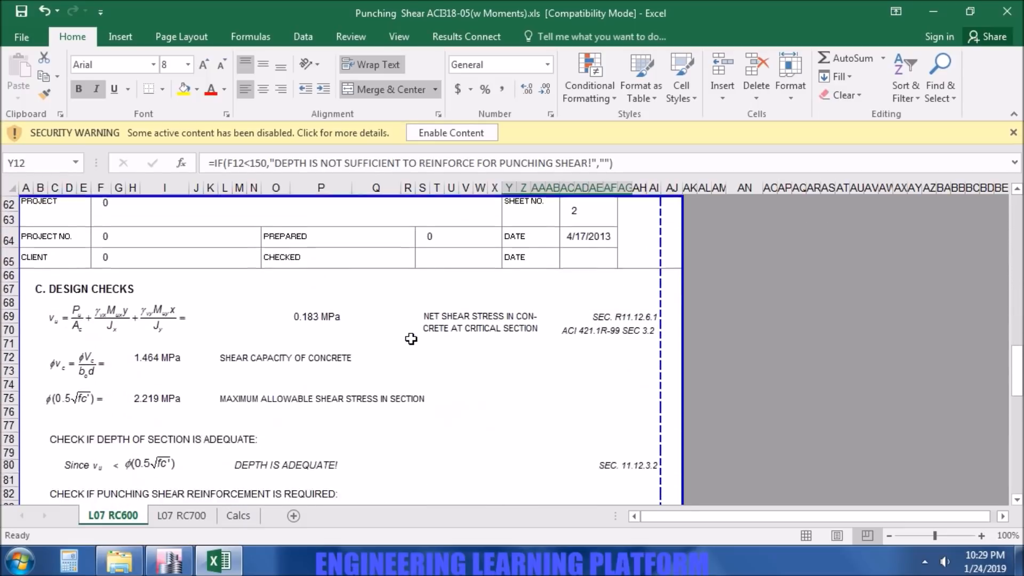
pyautogui.scroll(-4, 411, 339)
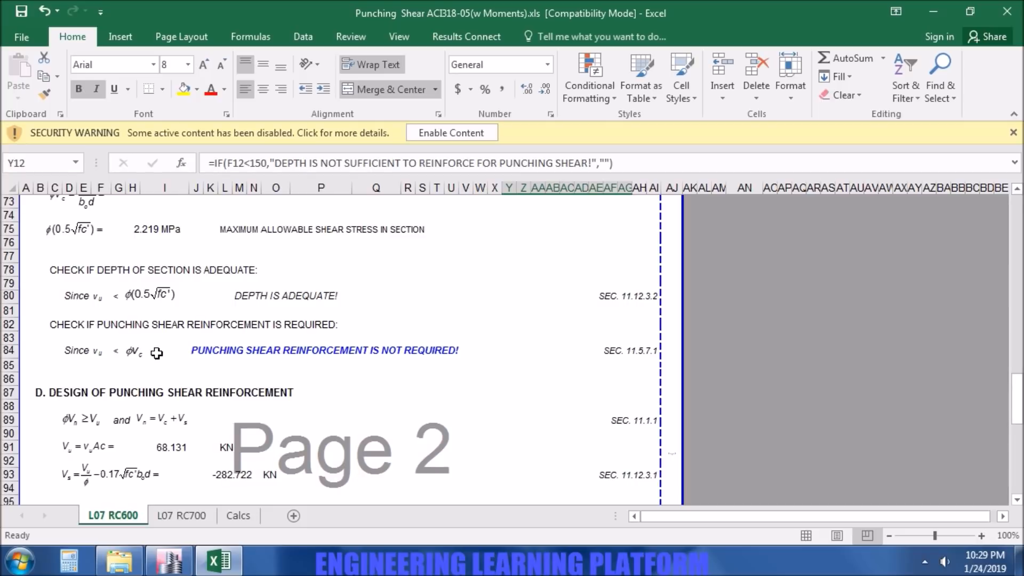
pyautogui.click(211, 351)
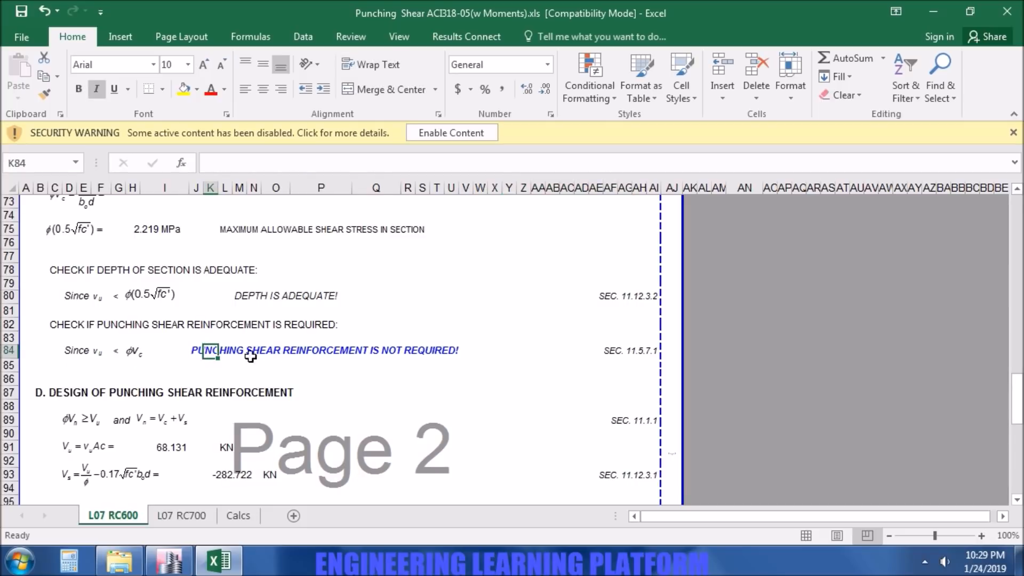
pyautogui.moveTo(228, 353); pyautogui.dragTo(426, 350)
pyautogui.scroll(11, 426, 348)
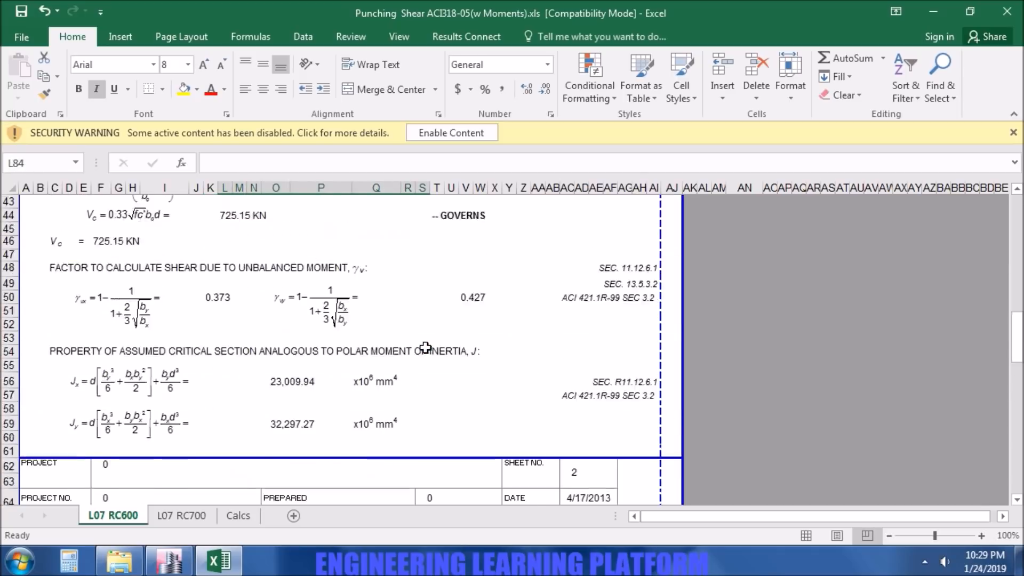
pyautogui.scroll(11, 426, 347)
pyautogui.click(582, 278)
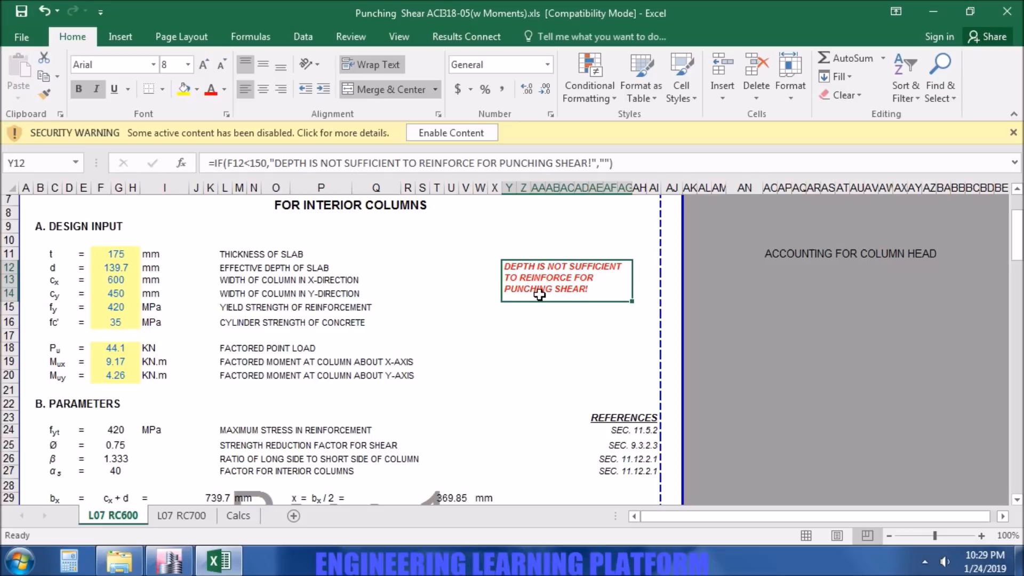
pyautogui.scroll(-19, 539, 295)
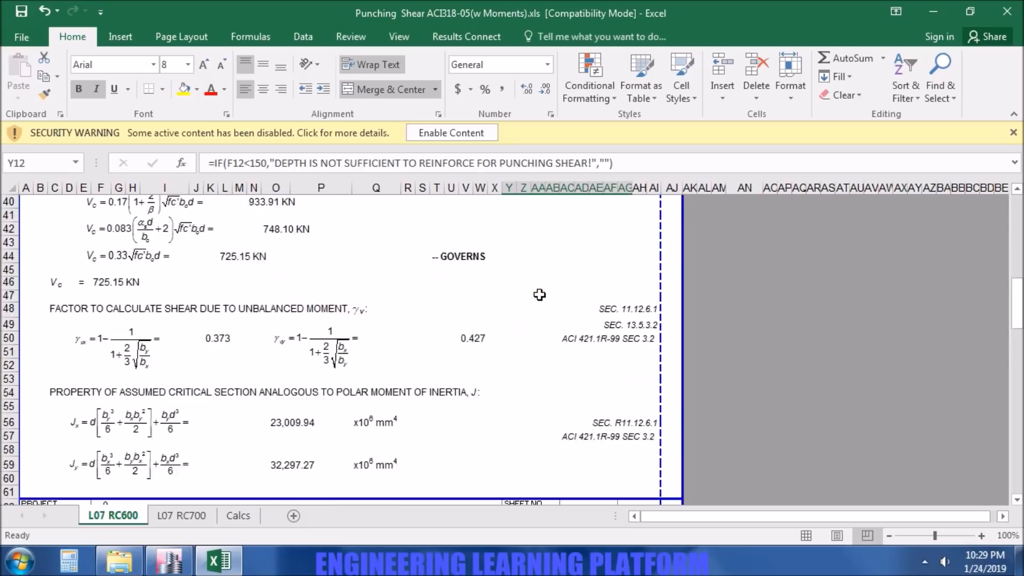
pyautogui.scroll(-7, 538, 295)
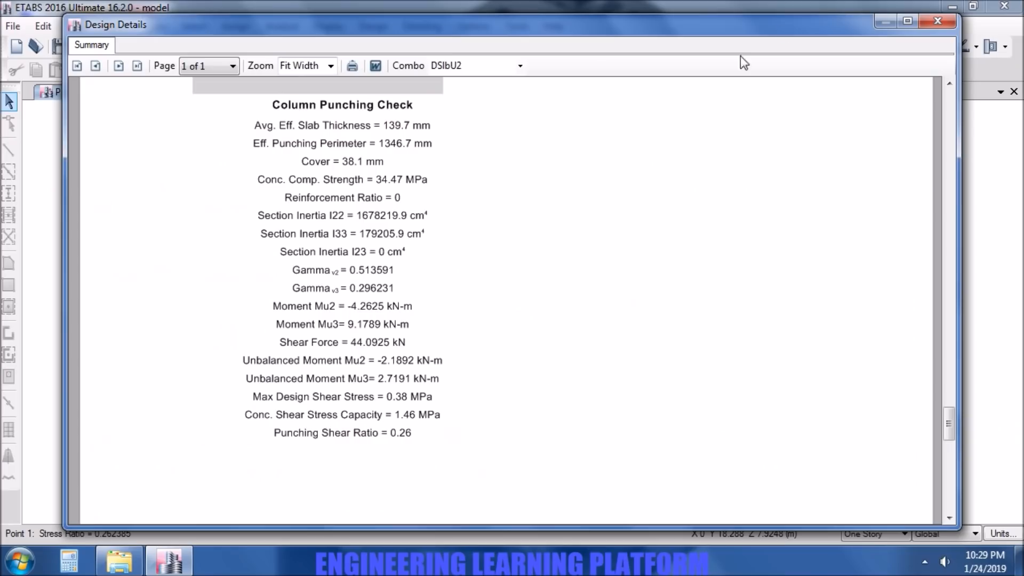
# Back in ETABS, close the column's punching design details and open the flexural slab design display settings
pyautogui.click(930, 21)
pyautogui.moveTo(909, 275); pyautogui.dragTo(703, 219, button='middle')
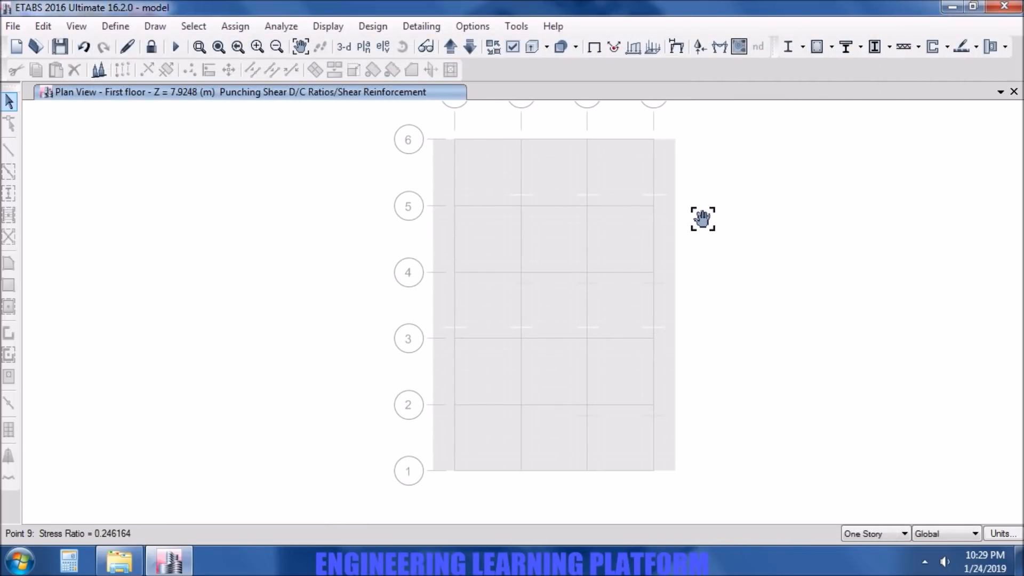
pyautogui.moveTo(814, 169); pyautogui.dragTo(803, 175, button='middle')
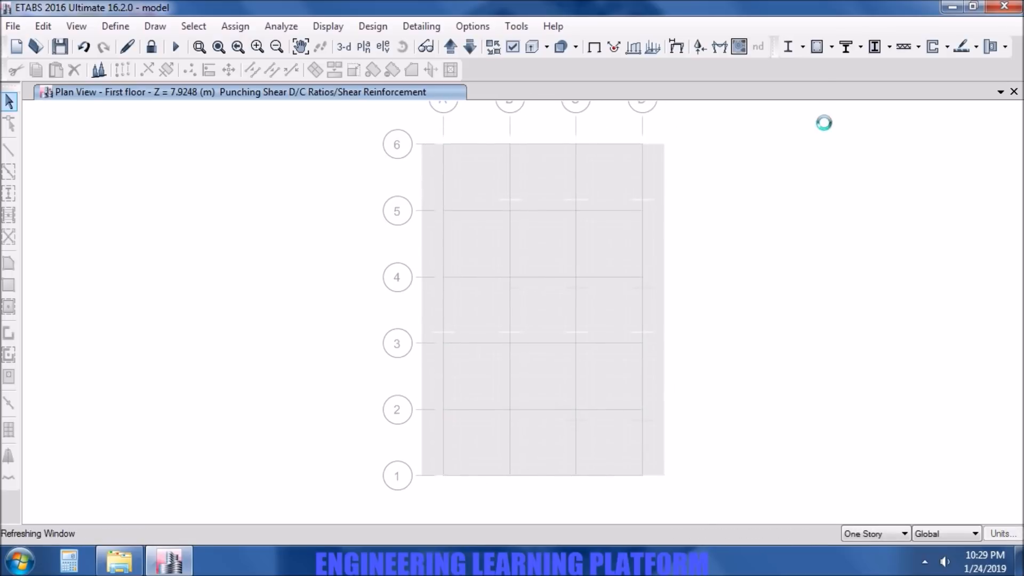
pyautogui.click(946, 47)
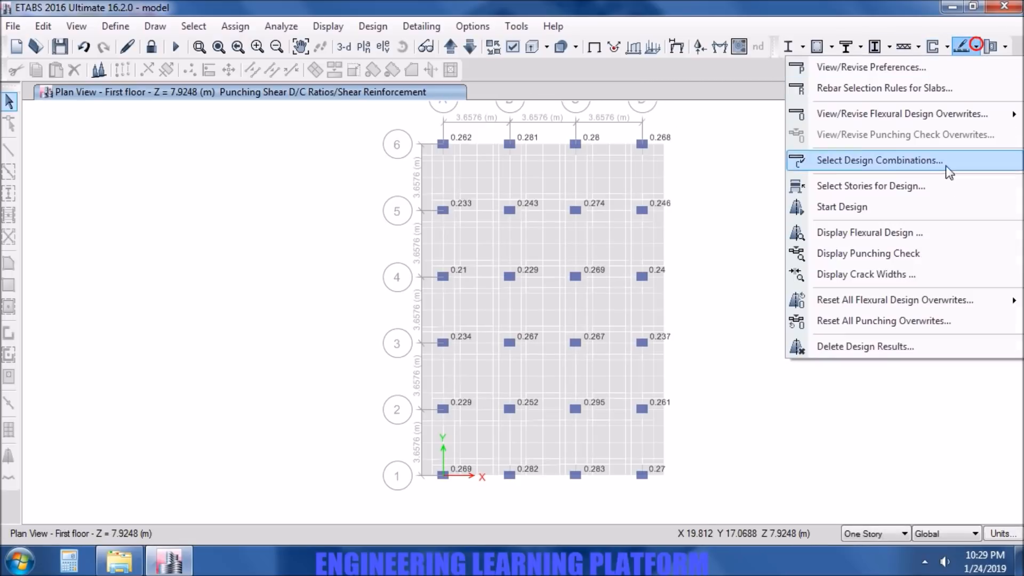
pyautogui.click(925, 250)
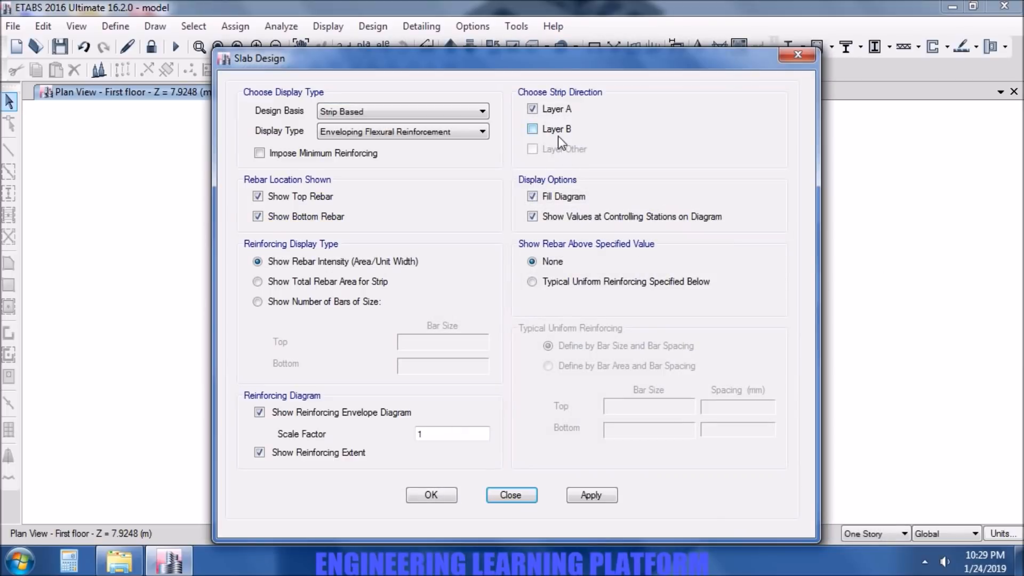
# Impose minimum reinforcing, include strip layer B, and show the reinforcement as number of #3 bars for top and bottom
pyautogui.click(257, 153)
pyautogui.click(532, 129)
pyautogui.click(256, 302)
pyautogui.click(435, 342)
pyautogui.click(435, 365)
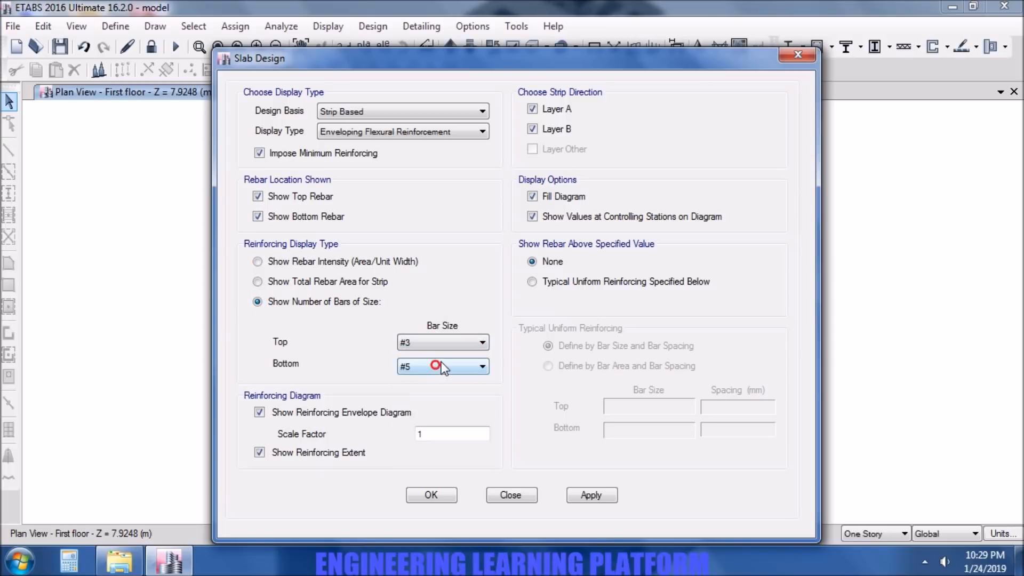
pyautogui.click(441, 363)
pyautogui.click(433, 393)
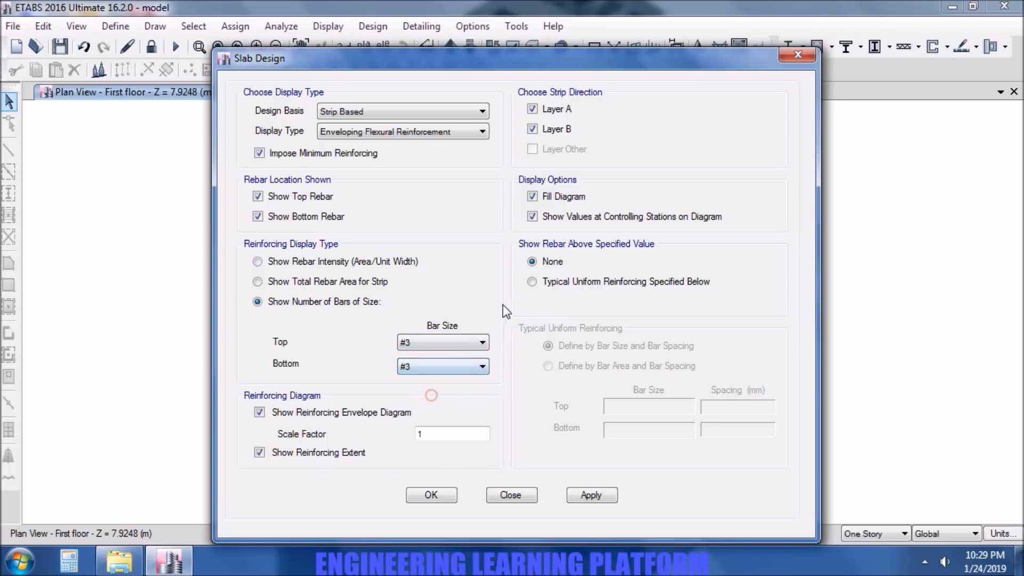
# Show only rebar above a typical uniform reinforcing of #3 bars top and bottom, and apply it to the first-floor plan
pyautogui.click(531, 282)
pyautogui.click(648, 407)
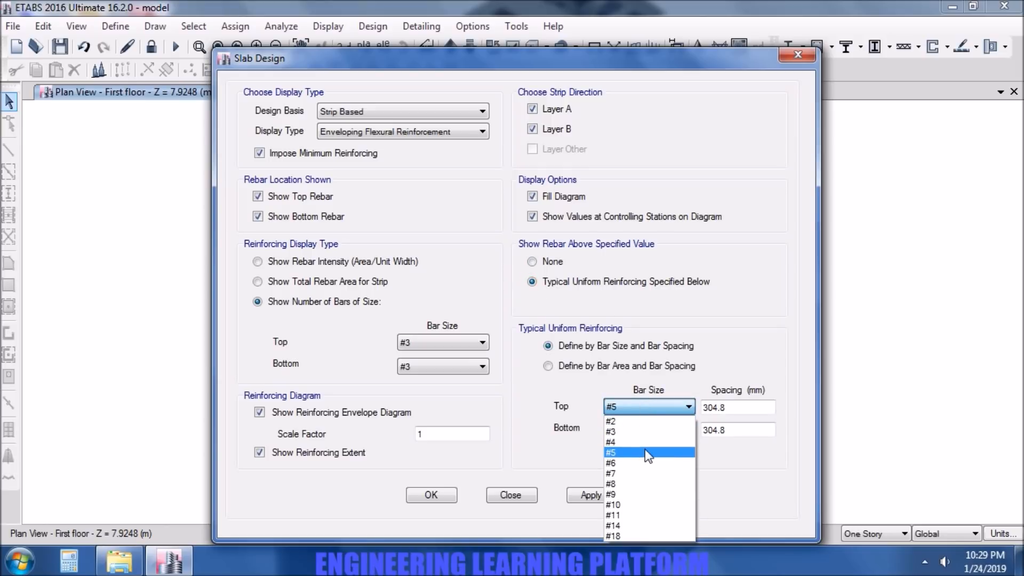
pyautogui.click(646, 432)
pyautogui.click(649, 429)
pyautogui.click(637, 455)
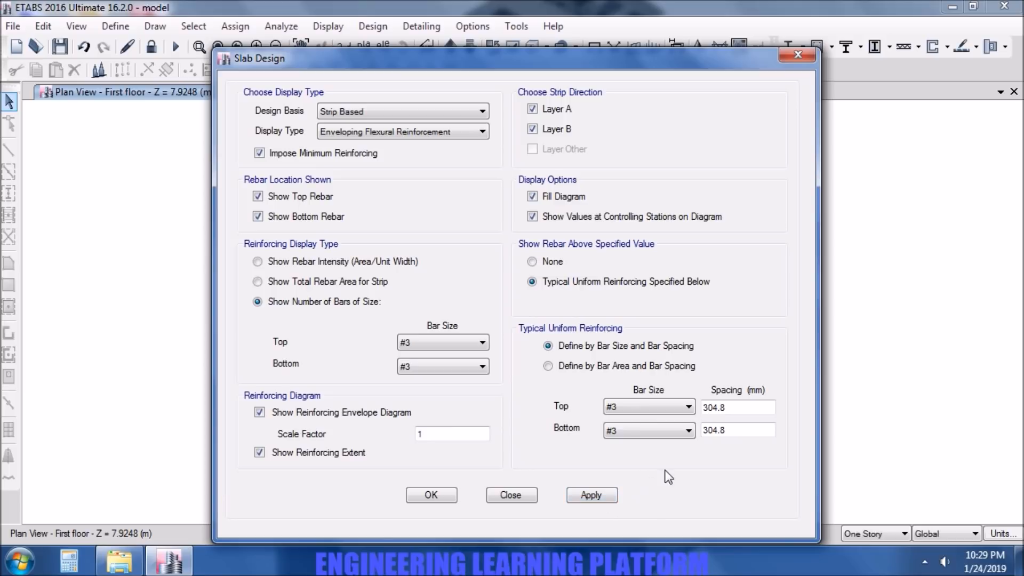
pyautogui.click(592, 496)
pyautogui.click(433, 496)
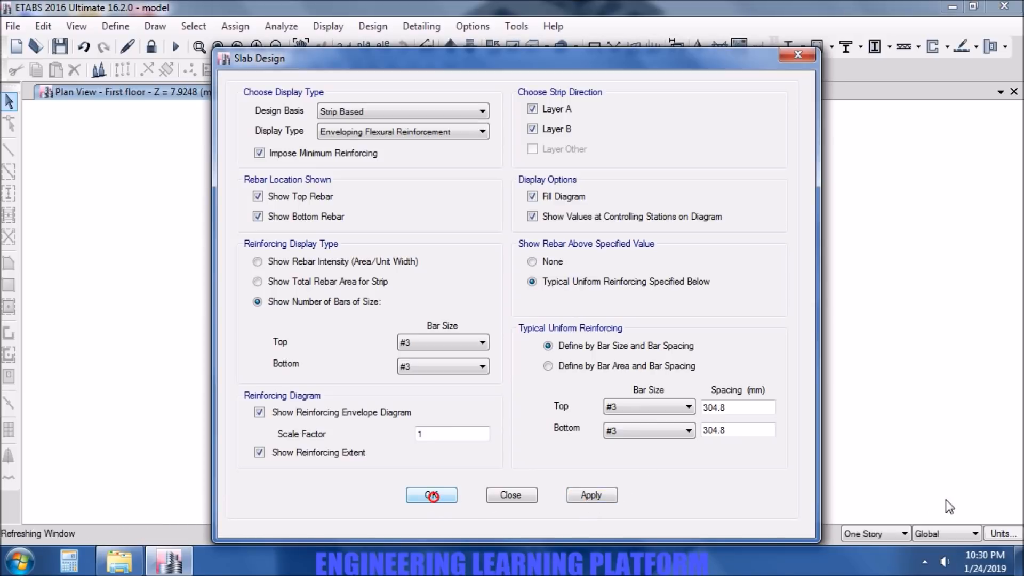
# Change the units to U.S. Defaults and reopen the flexural slab design display settings
pyautogui.click(1011, 537)
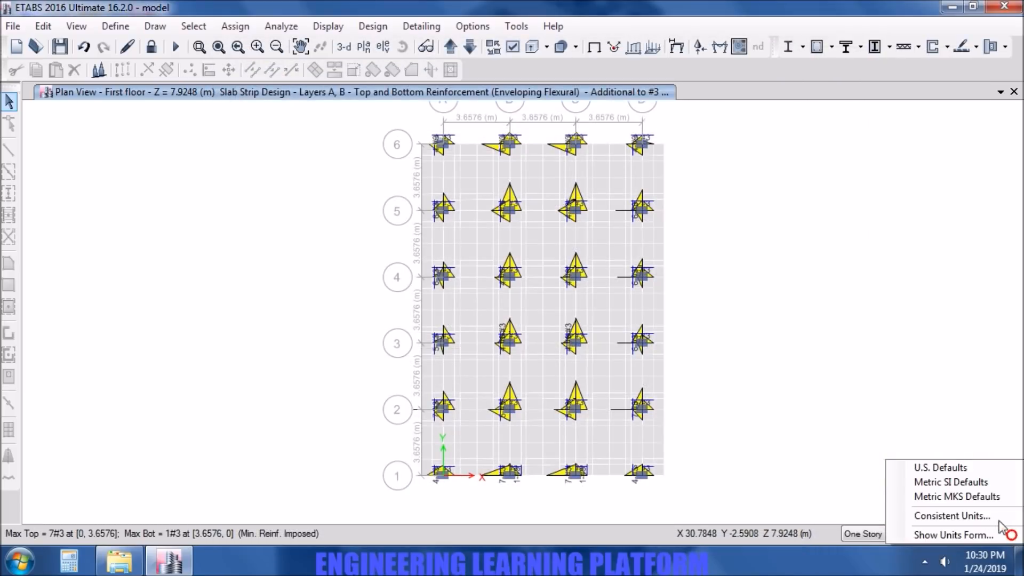
pyautogui.click(962, 469)
pyautogui.click(975, 48)
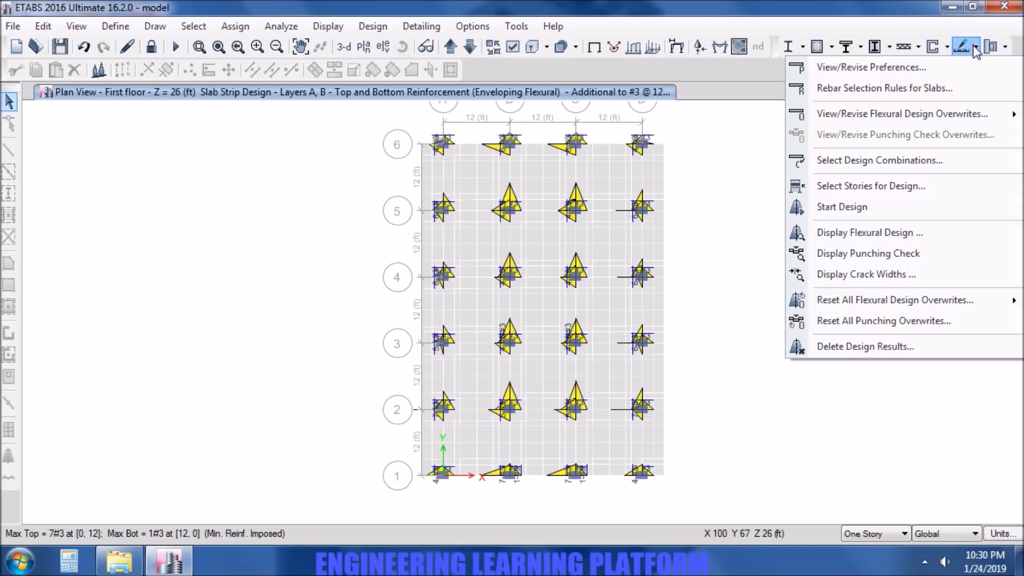
pyautogui.click(920, 233)
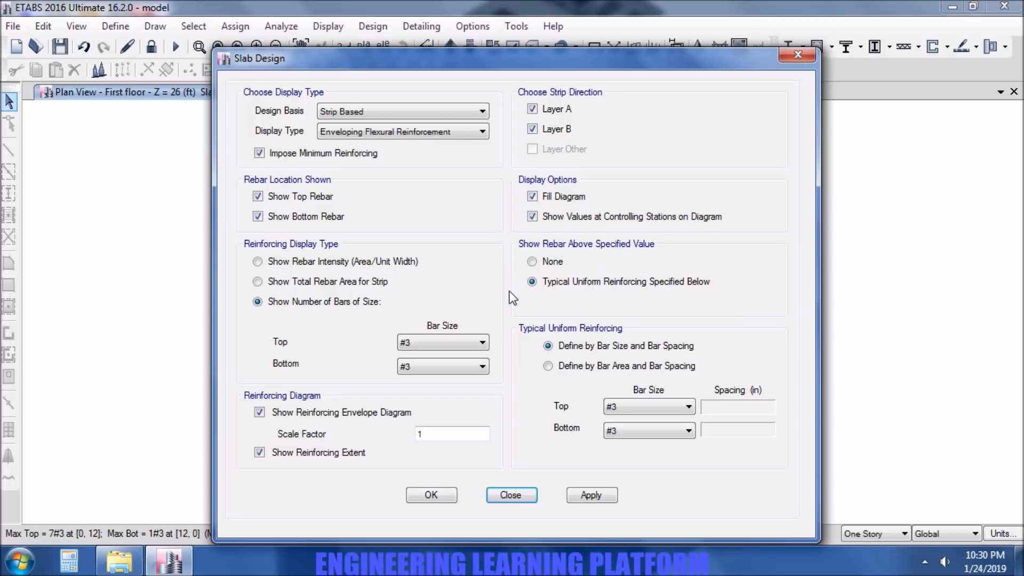
# Set the typical uniform reinforcing spacing to 8 in for both top and bottom bars, defined by bar size and spacing, and apply it
pyautogui.click(601, 366)
pyautogui.click(608, 345)
pyautogui.click(555, 262)
pyautogui.click(532, 282)
pyautogui.doubleClick(720, 407)
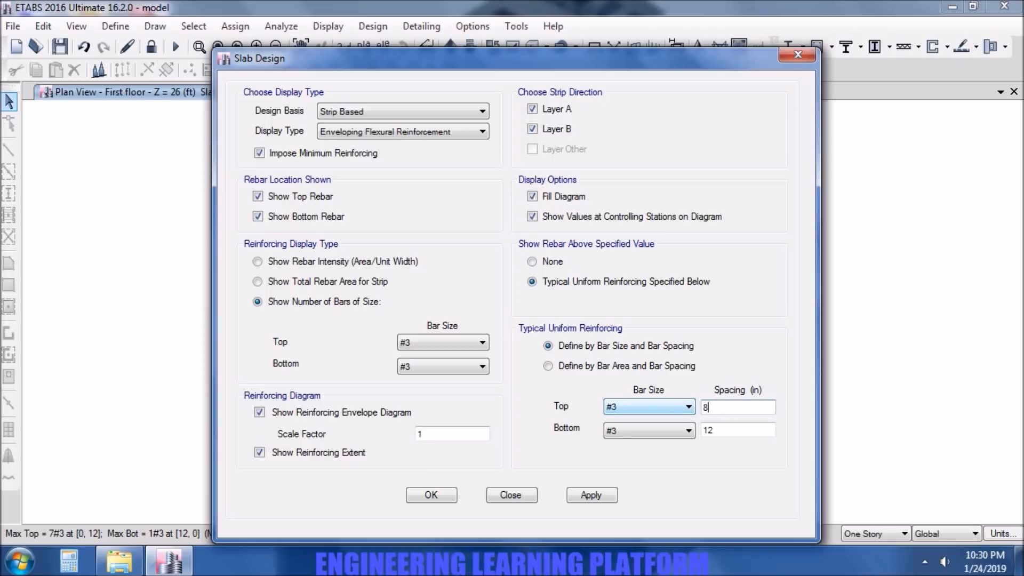
pyautogui.doubleClick(711, 429)
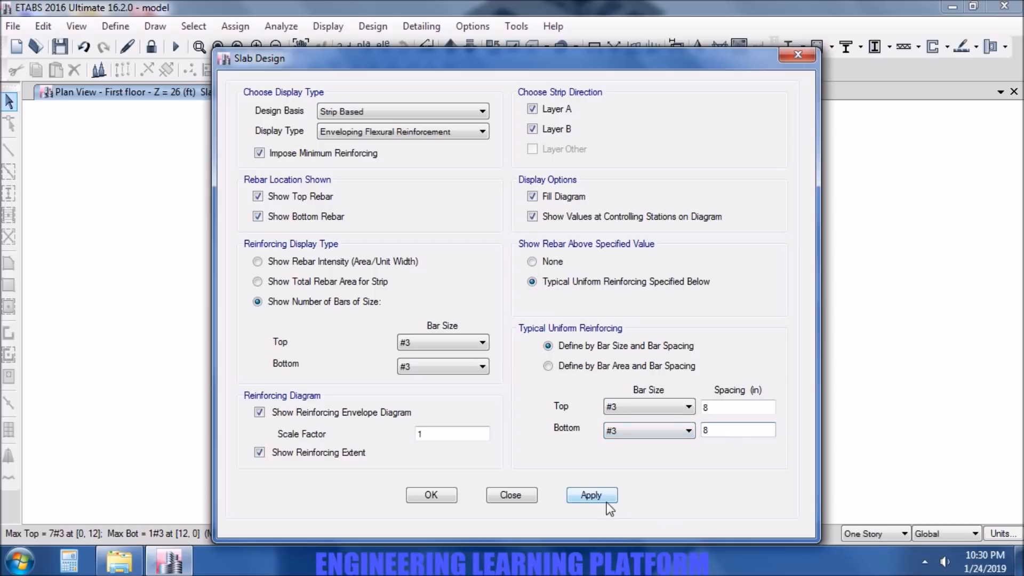
pyautogui.click(585, 496)
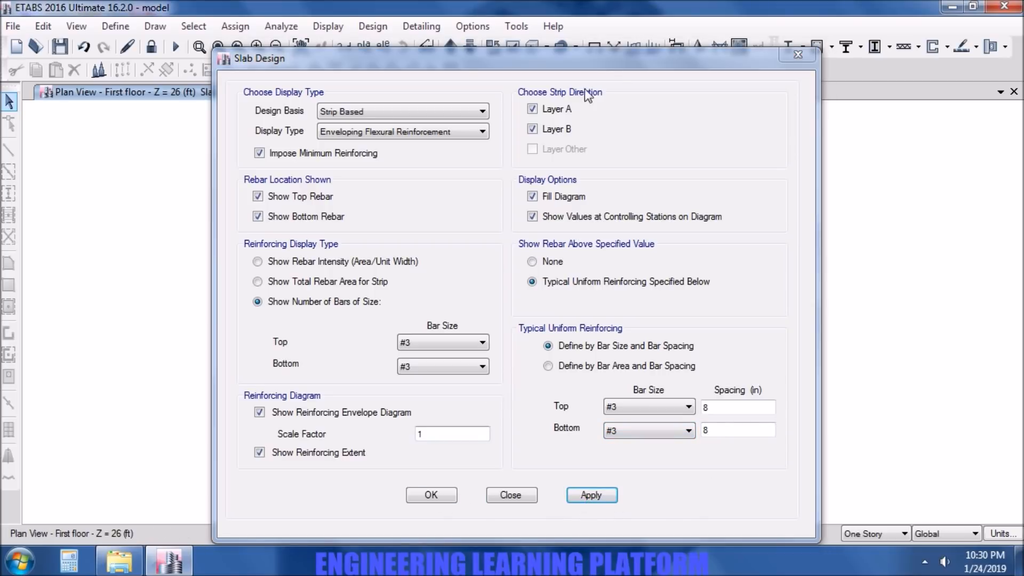
pyautogui.moveTo(631, 57); pyautogui.dragTo(650, 67)
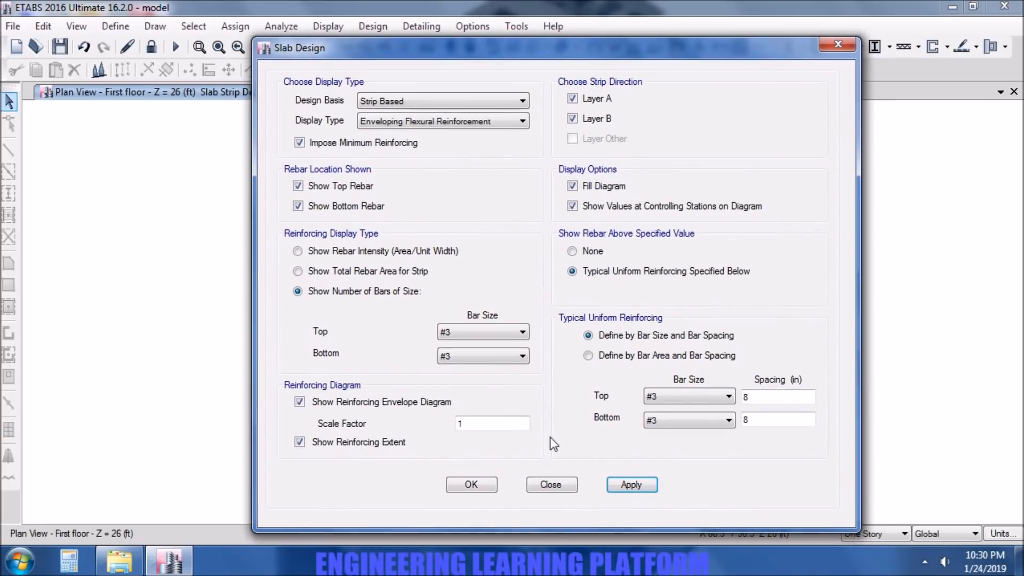
# Set the reinforcing envelope diagram's scale factor to 1.5 and apply it to the first-floor plan
pyautogui.click(504, 425)
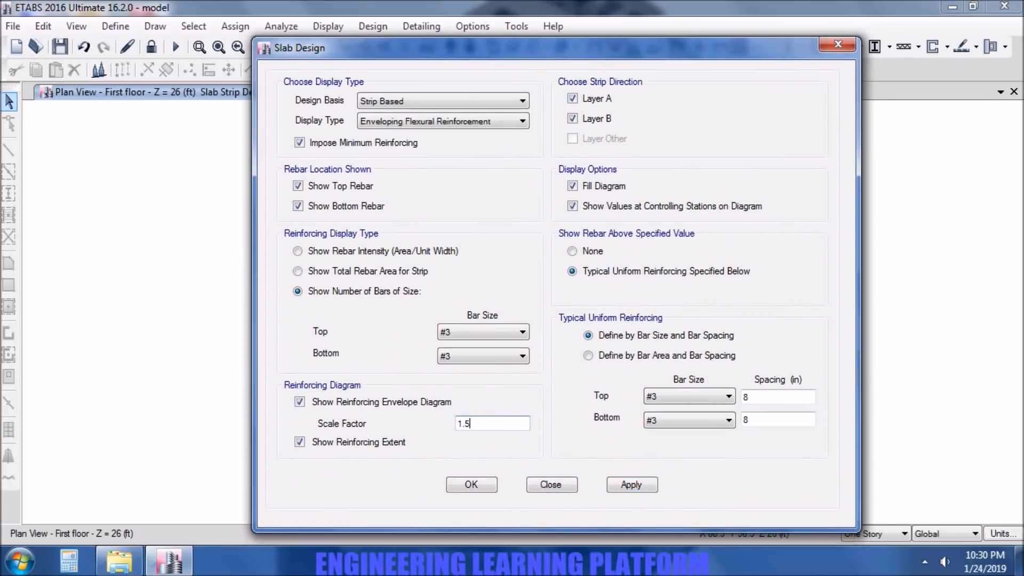
pyautogui.click(630, 484)
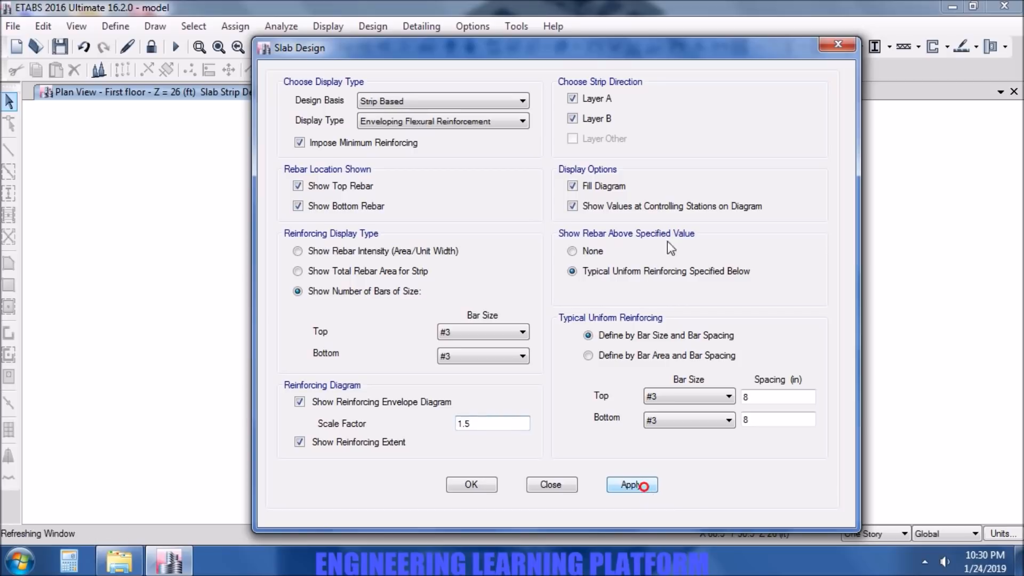
pyautogui.moveTo(637, 47); pyautogui.dragTo(598, 43)
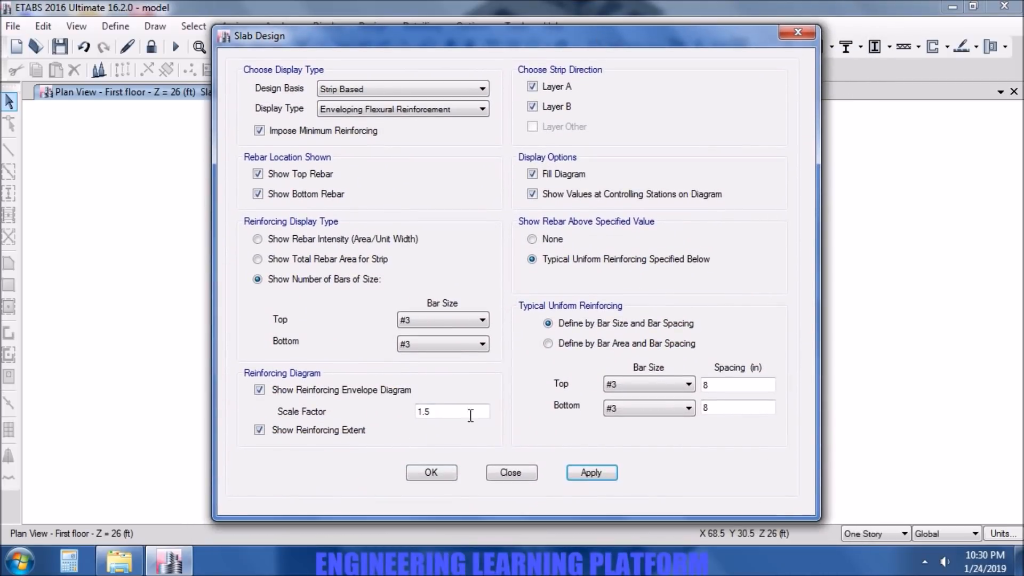
pyautogui.click(445, 478)
pyautogui.scroll(2, 651, 253)
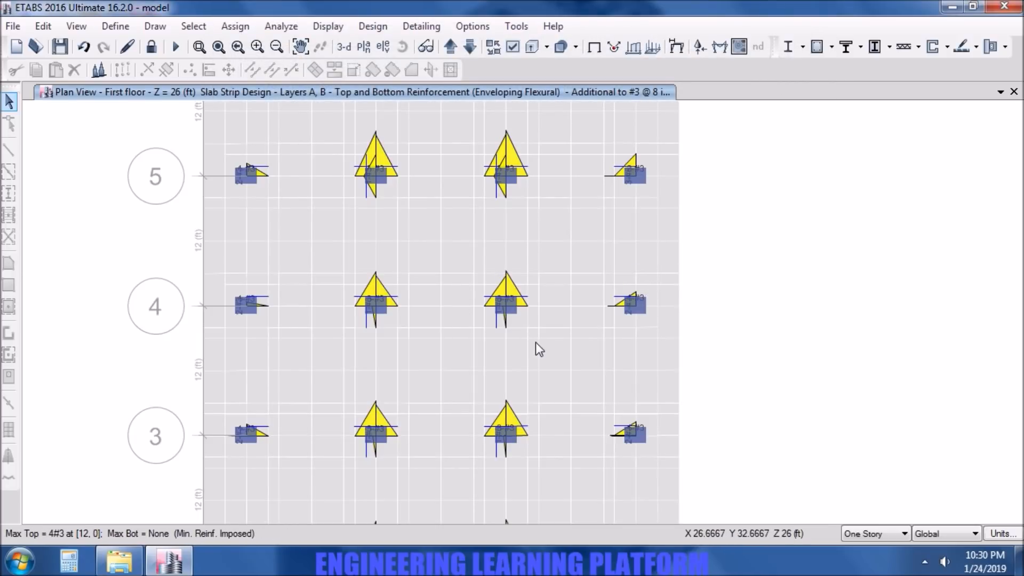
pyautogui.scroll(-2, 549, 318)
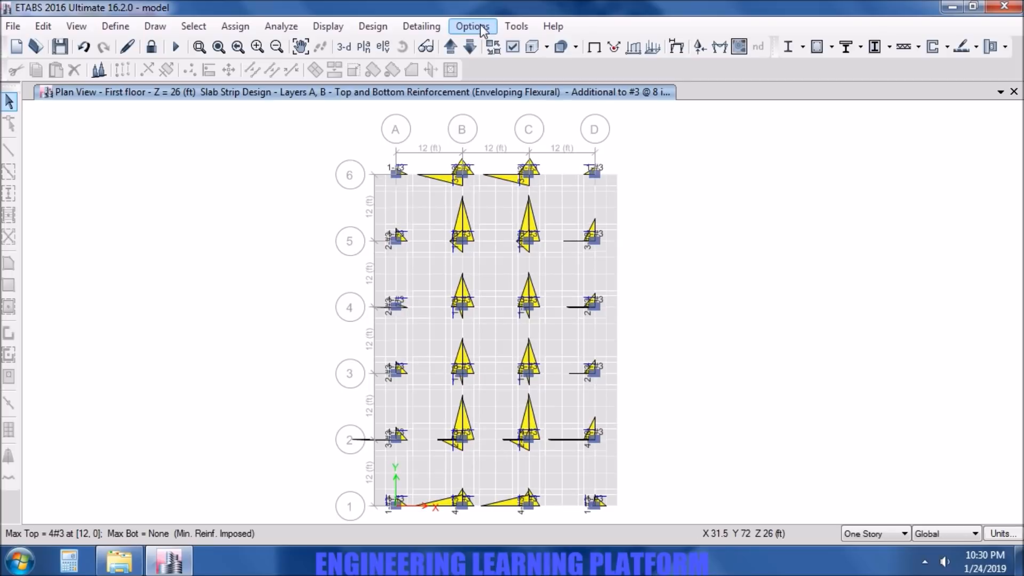
# Set the maximum graphic font size to 12 points in the graphics preferences
pyautogui.click(481, 27)
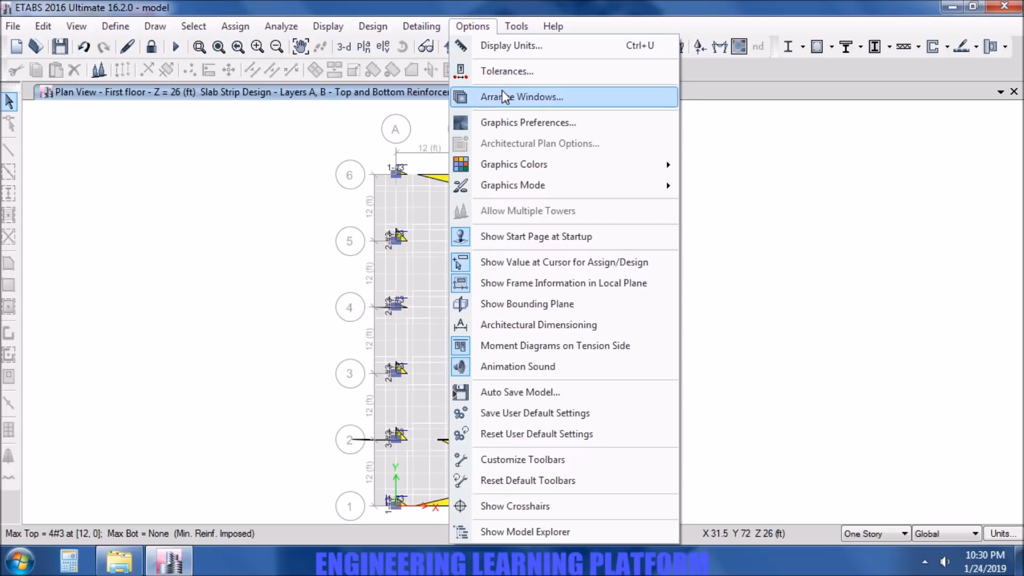
pyautogui.click(502, 115)
pyautogui.doubleClick(557, 193)
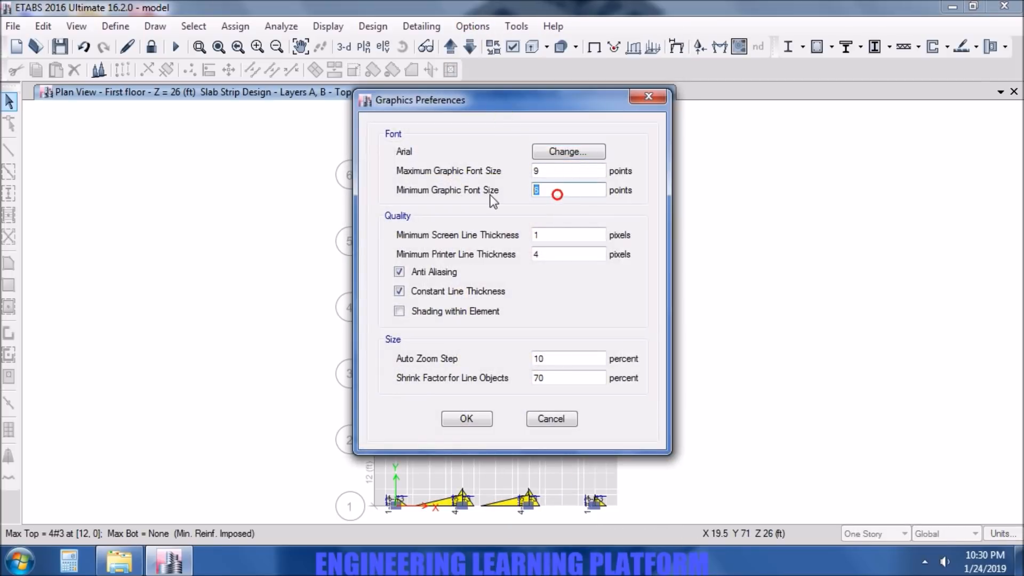
pyautogui.doubleClick(545, 170)
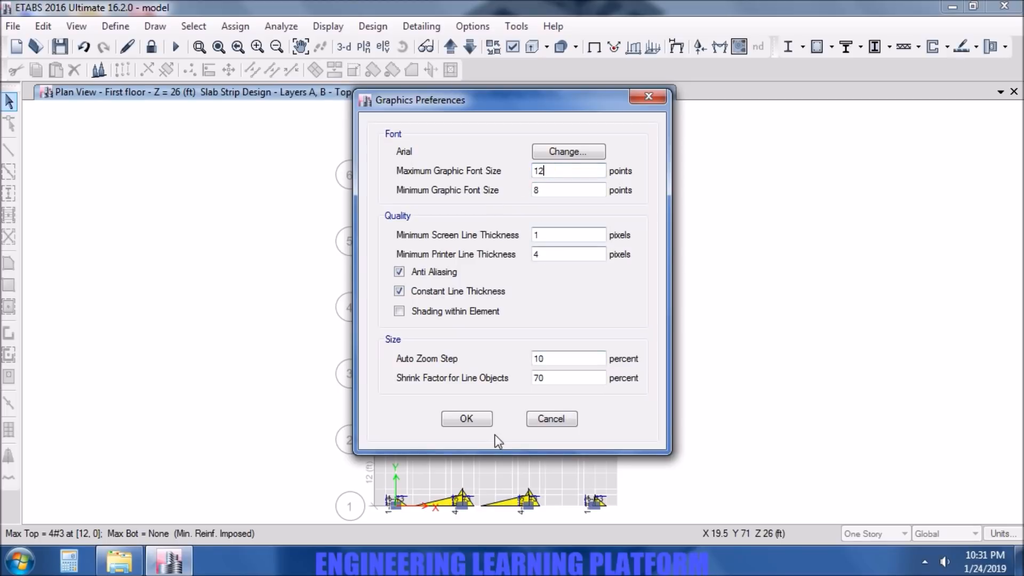
pyautogui.click(478, 422)
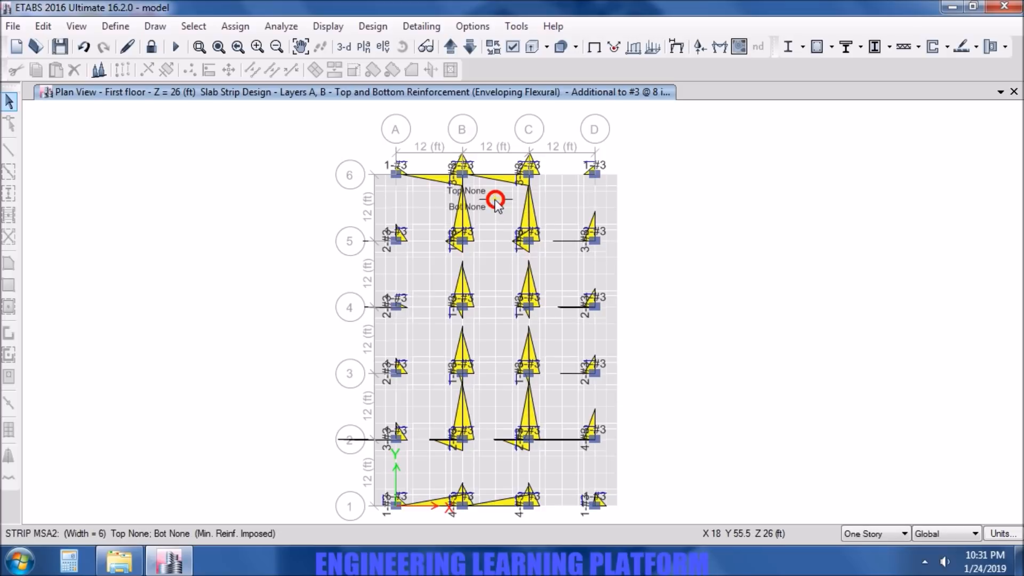
# Limit the flexural slab design display to strip layer A by excluding layer B
pyautogui.scroll(2, 480, 200)
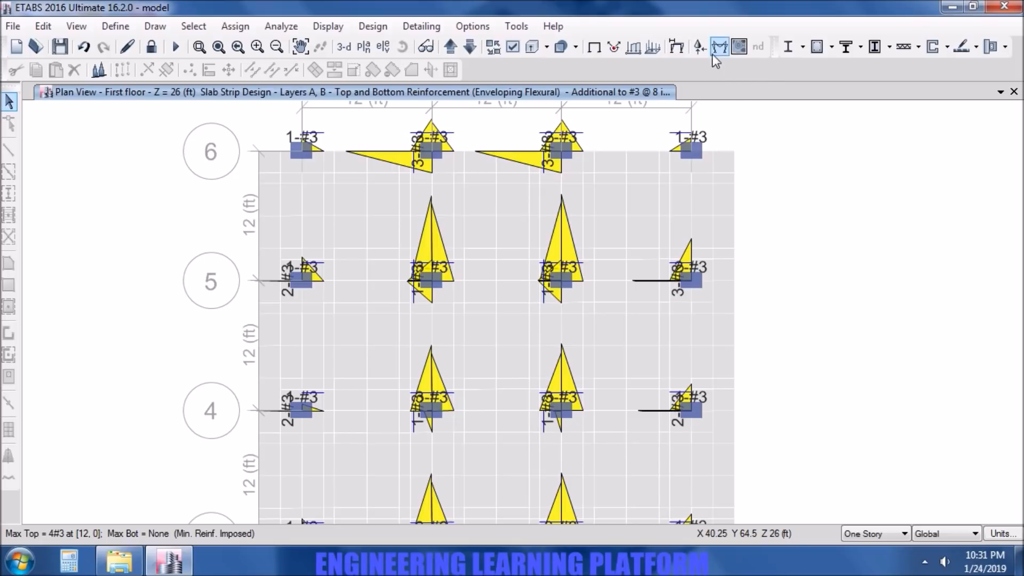
pyautogui.click(976, 47)
pyautogui.click(912, 233)
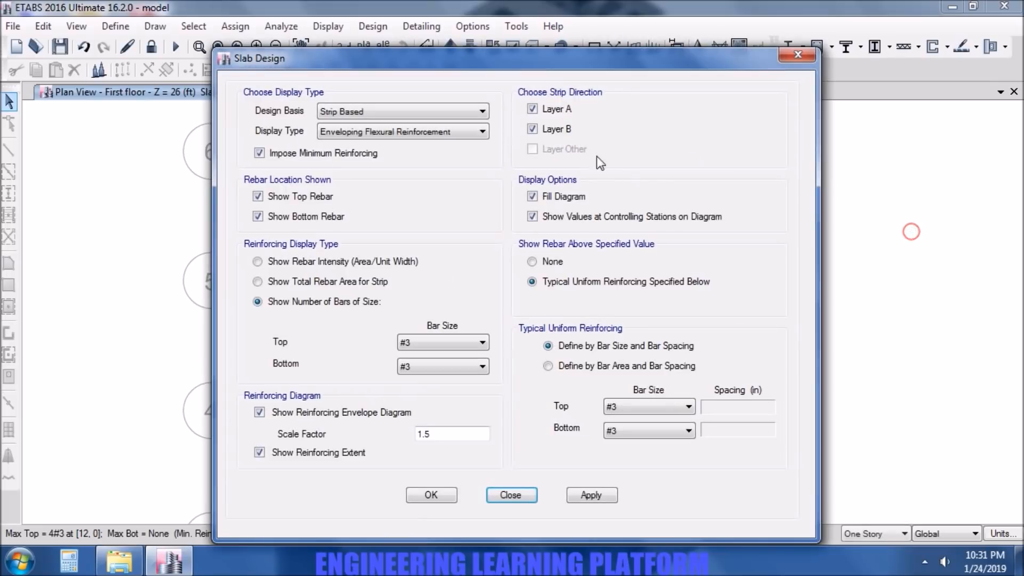
pyautogui.click(591, 495)
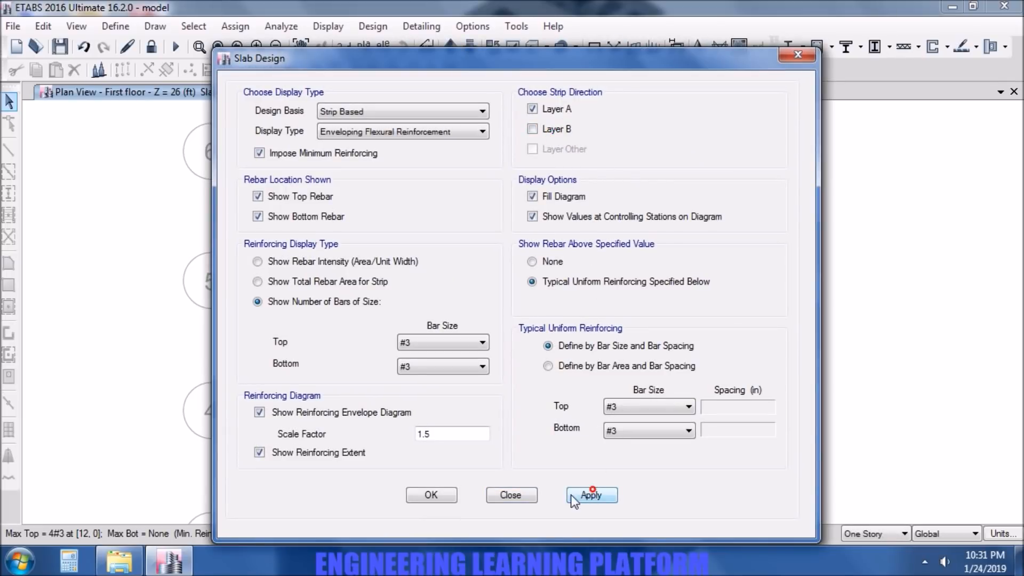
pyautogui.click(431, 495)
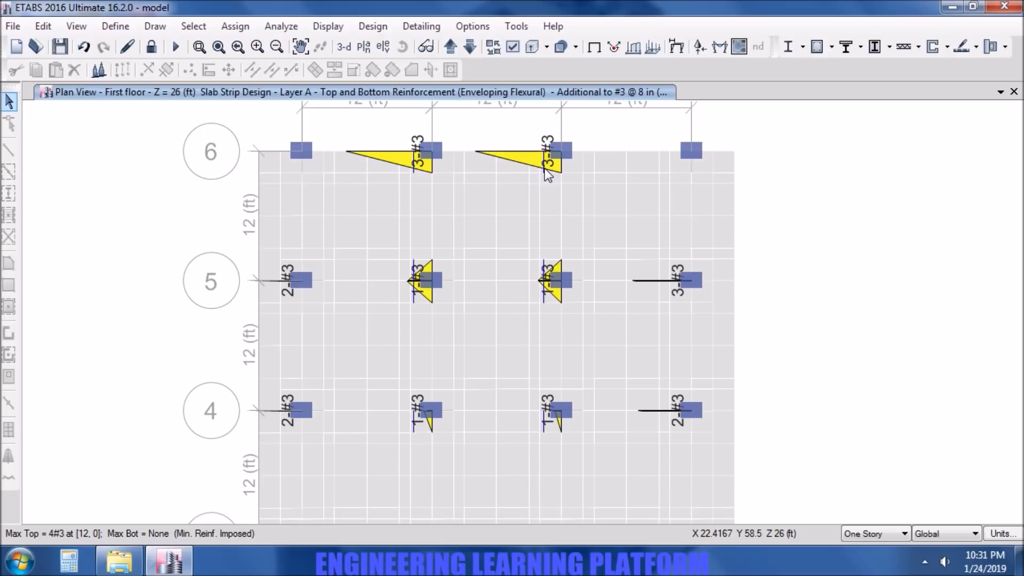
# Check the layer A additional top and bottom bars at columns C6 and C5 and down to grid line 1
pyautogui.click(561, 166)
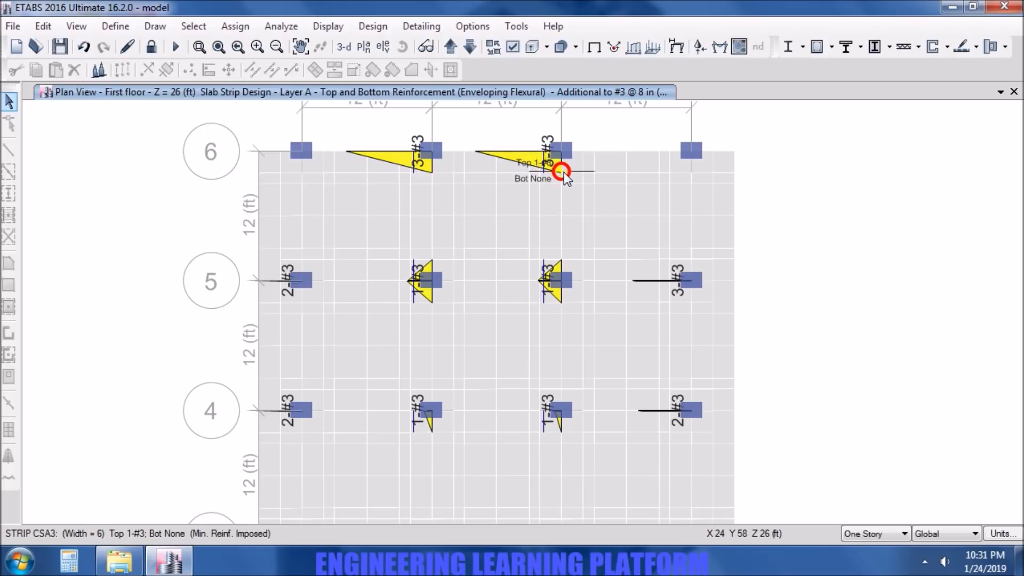
pyautogui.click(561, 291)
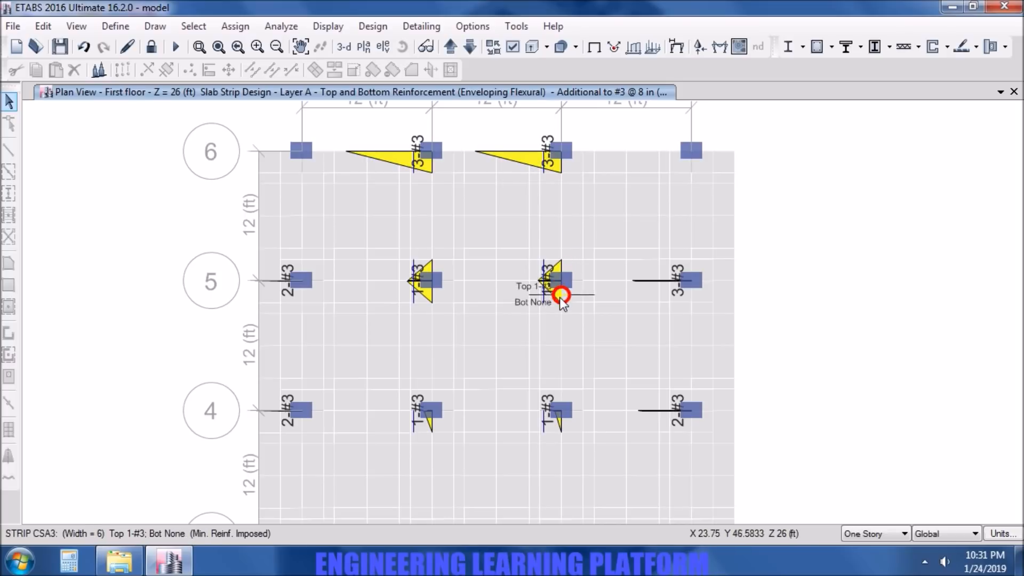
pyautogui.scroll(-3, 601, 425)
pyautogui.moveTo(712, 470); pyautogui.dragTo(718, 349, button='middle')
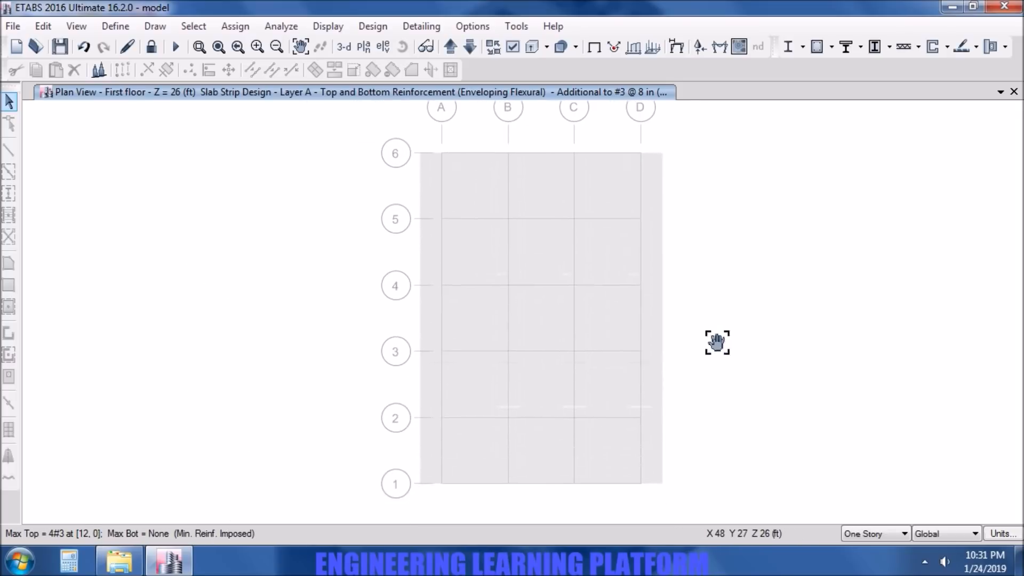
pyautogui.scroll(3, 586, 482)
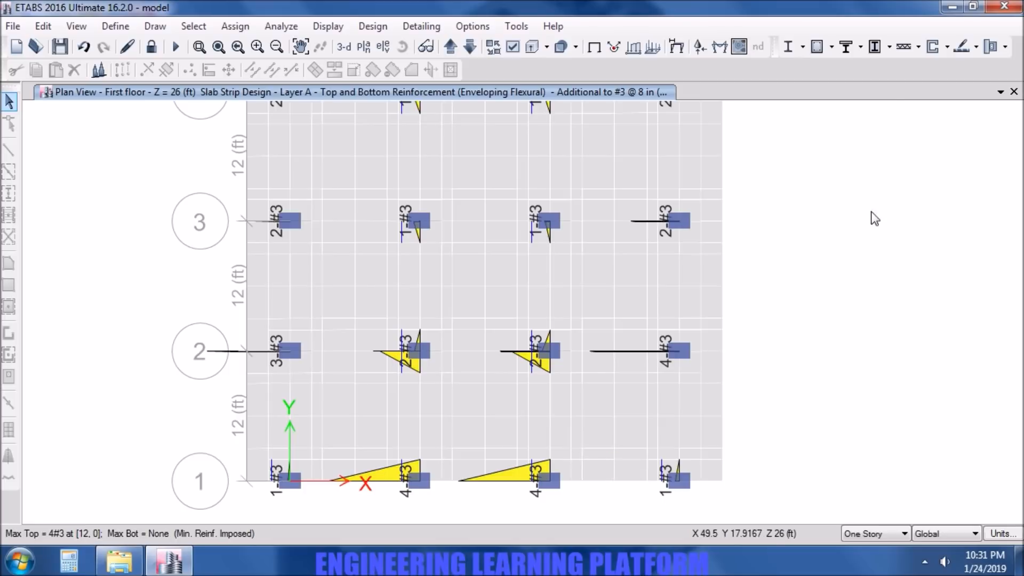
# Set the typical uniform reinforcing to #3 bars at 12 in spacing for top and bottom, and apply it to the layer A display
pyautogui.click(975, 46)
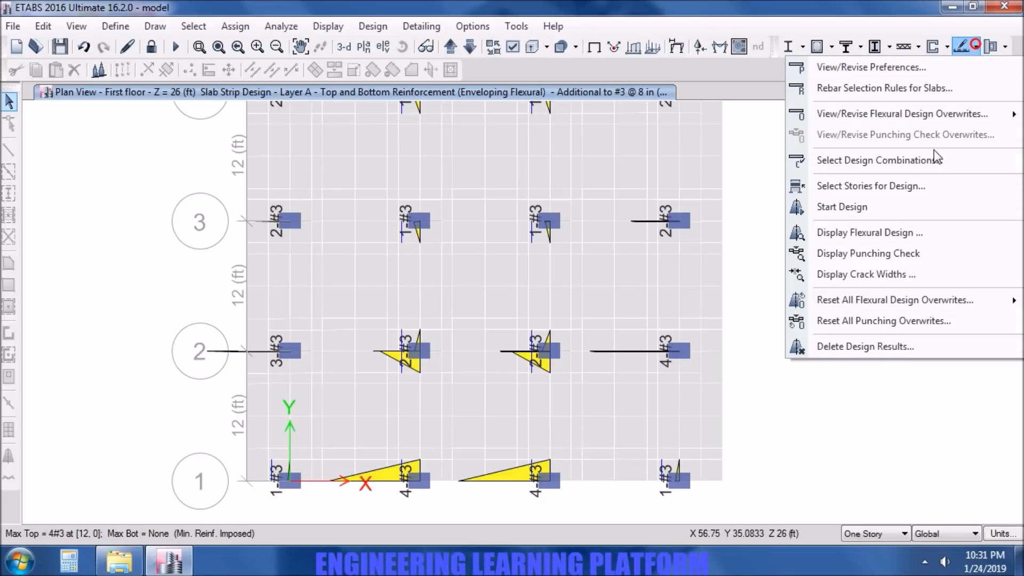
pyautogui.click(903, 233)
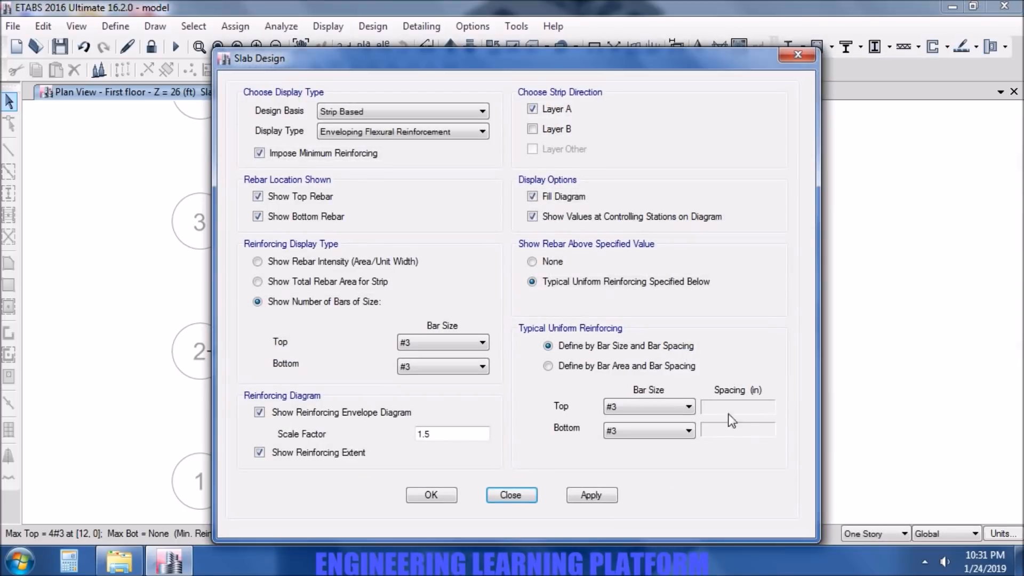
pyautogui.click(553, 262)
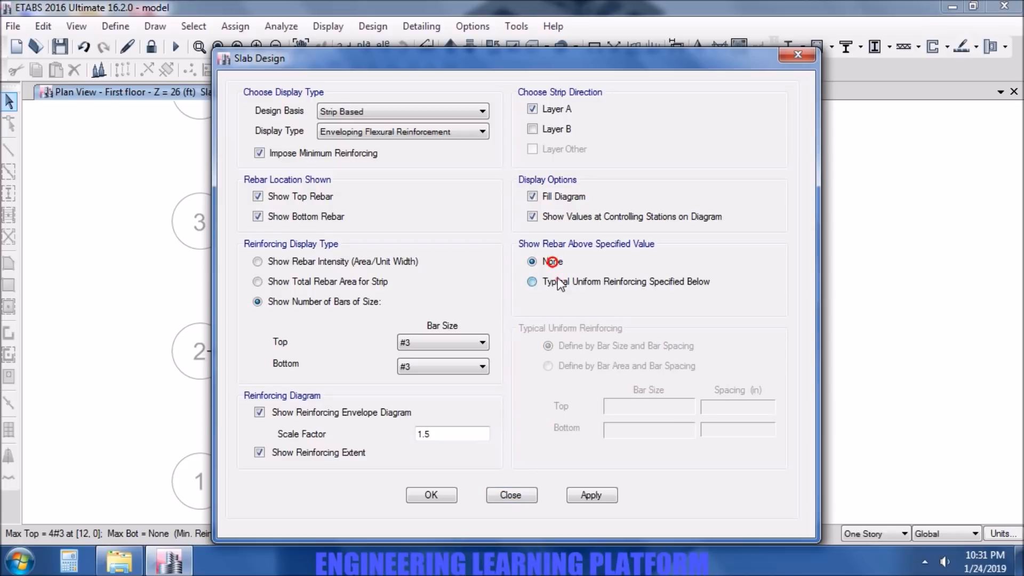
pyautogui.click(551, 278)
pyautogui.click(746, 408)
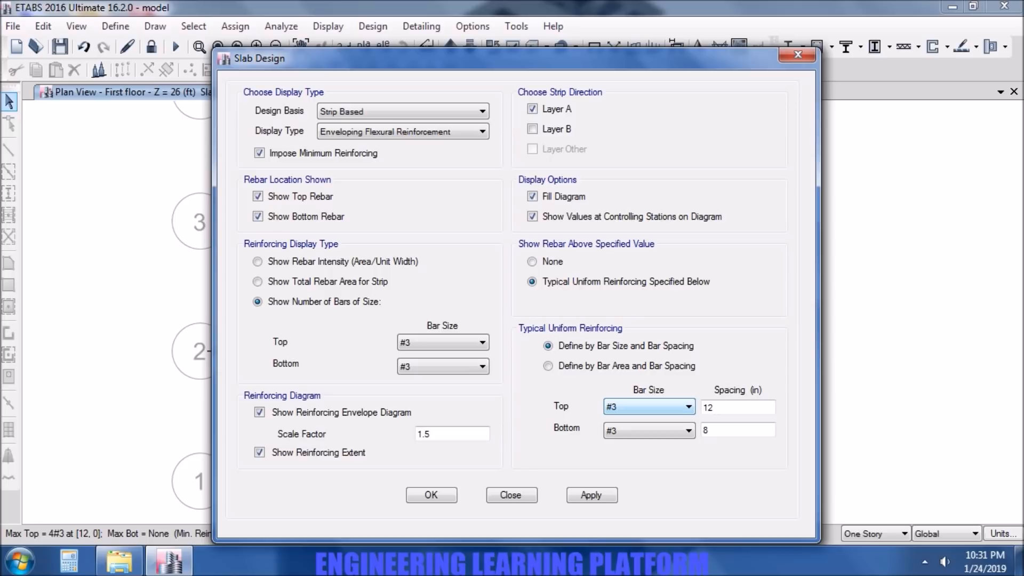
pyautogui.press('Tab')
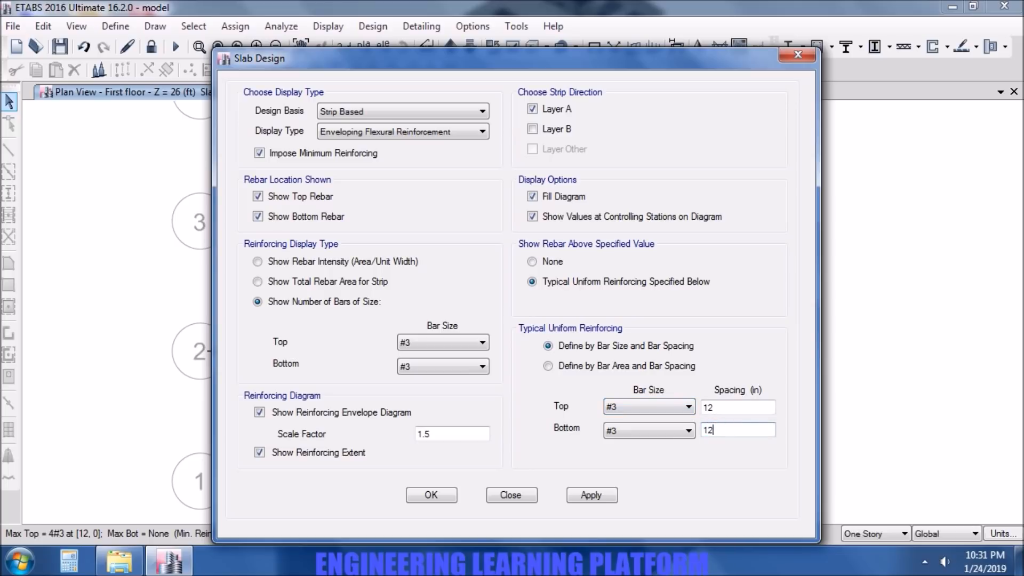
pyautogui.click(591, 495)
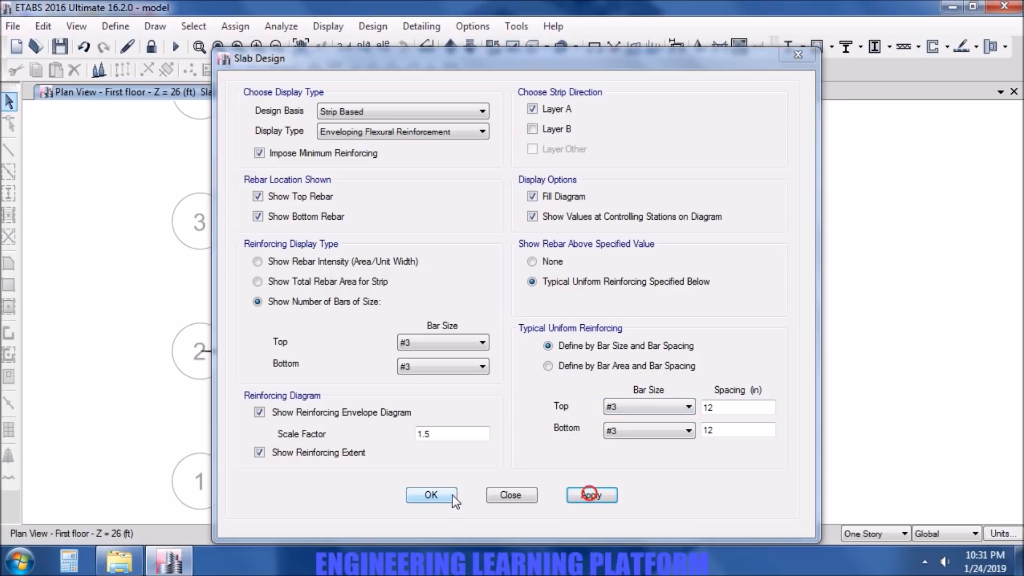
pyautogui.click(431, 495)
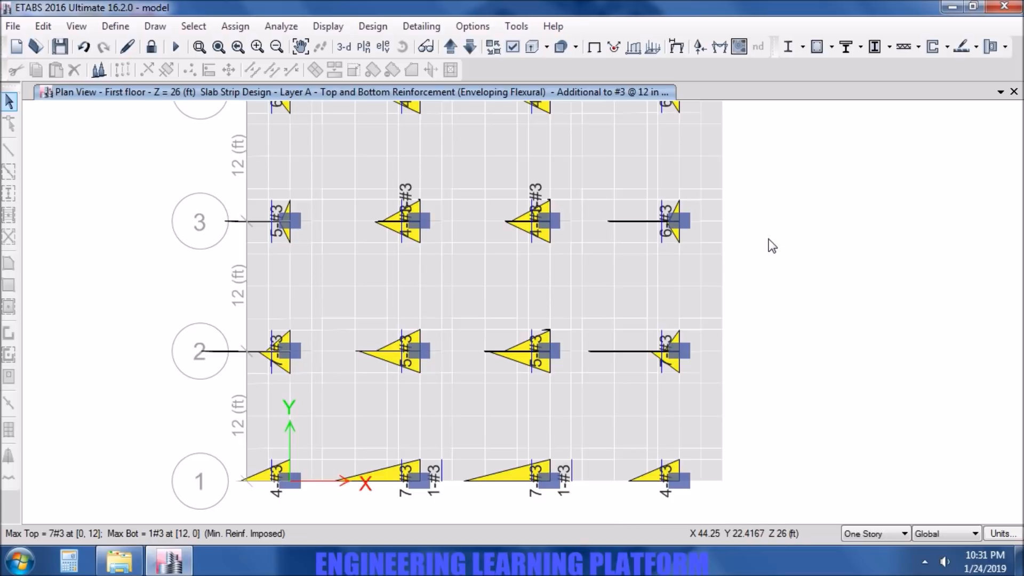
# Switch the flexural slab design display from strip layer A to layer B only
pyautogui.moveTo(772, 245); pyautogui.dragTo(767, 351, button='middle')
pyautogui.moveTo(784, 208); pyautogui.dragTo(776, 417, button='middle')
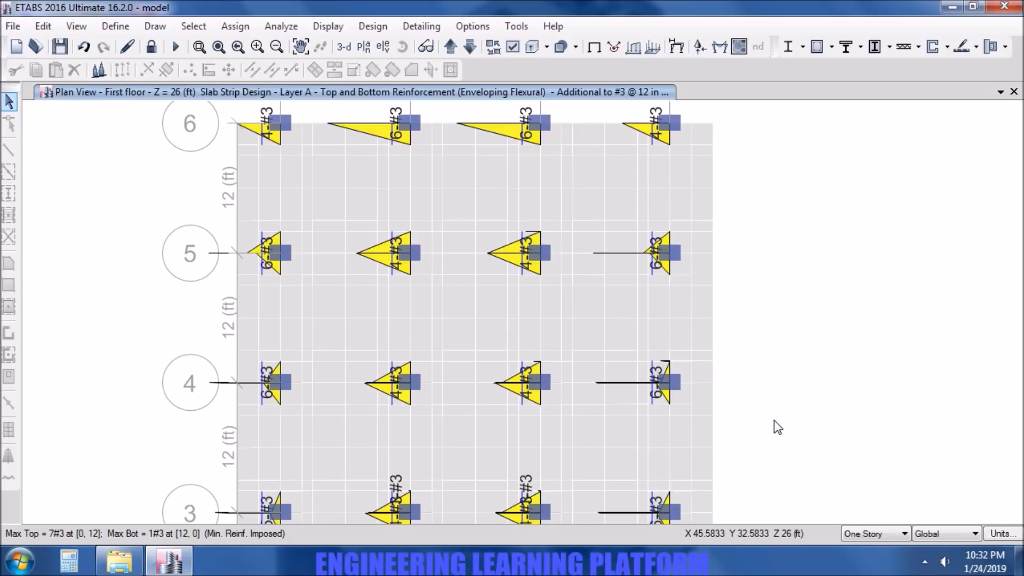
pyautogui.moveTo(777, 448); pyautogui.dragTo(764, 206, button='middle')
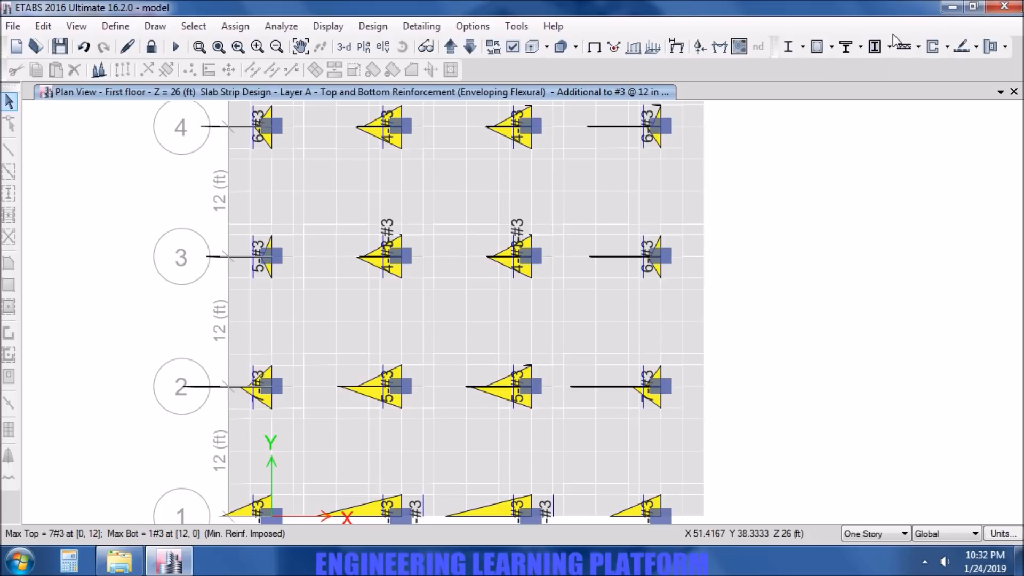
pyautogui.click(975, 47)
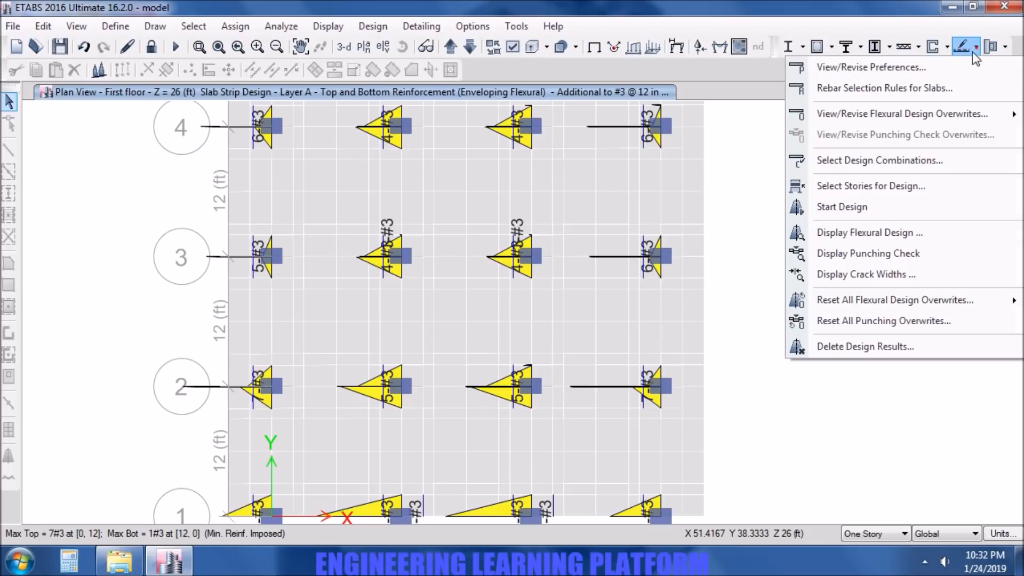
pyautogui.click(887, 238)
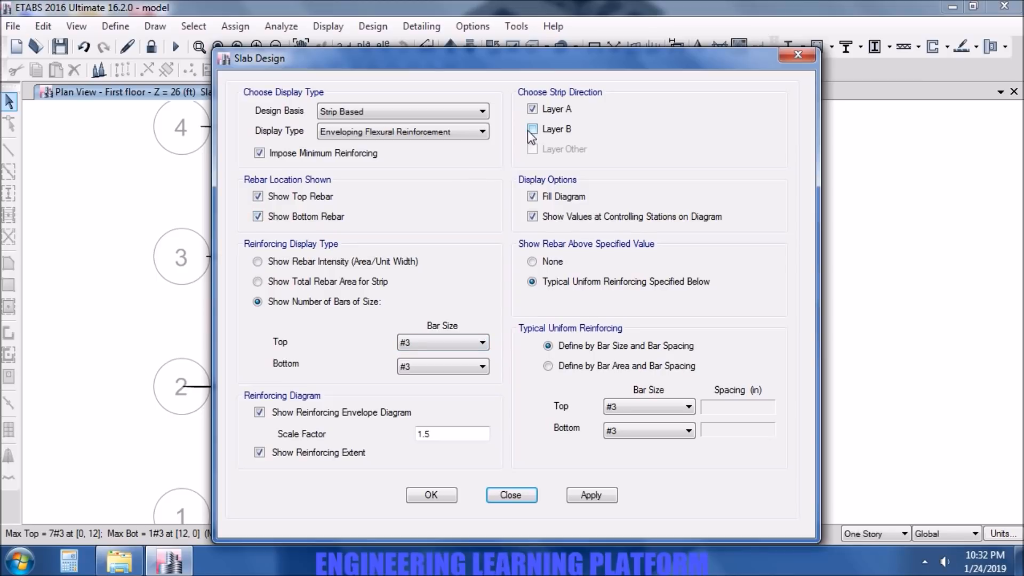
pyautogui.click(590, 495)
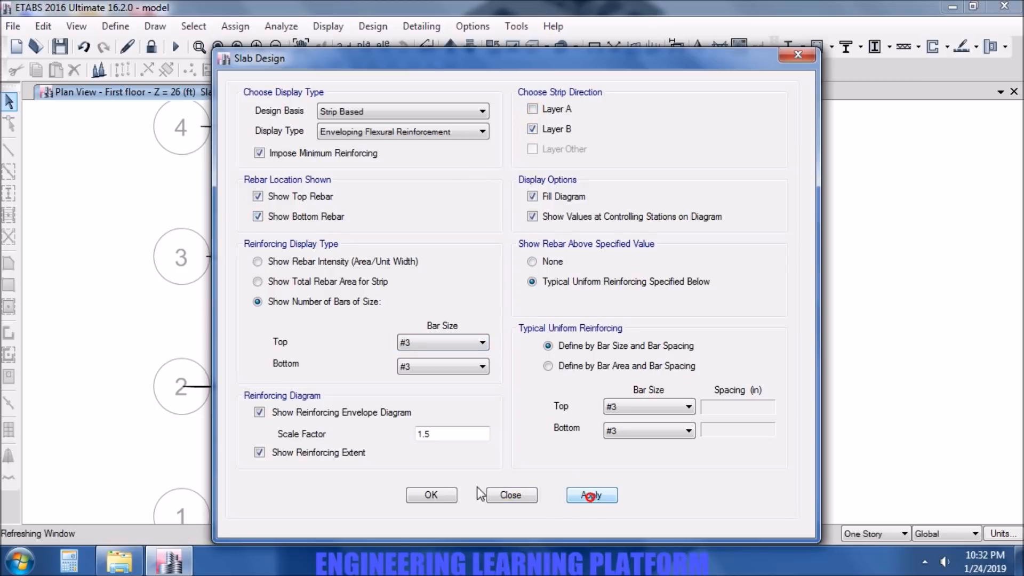
pyautogui.click(429, 496)
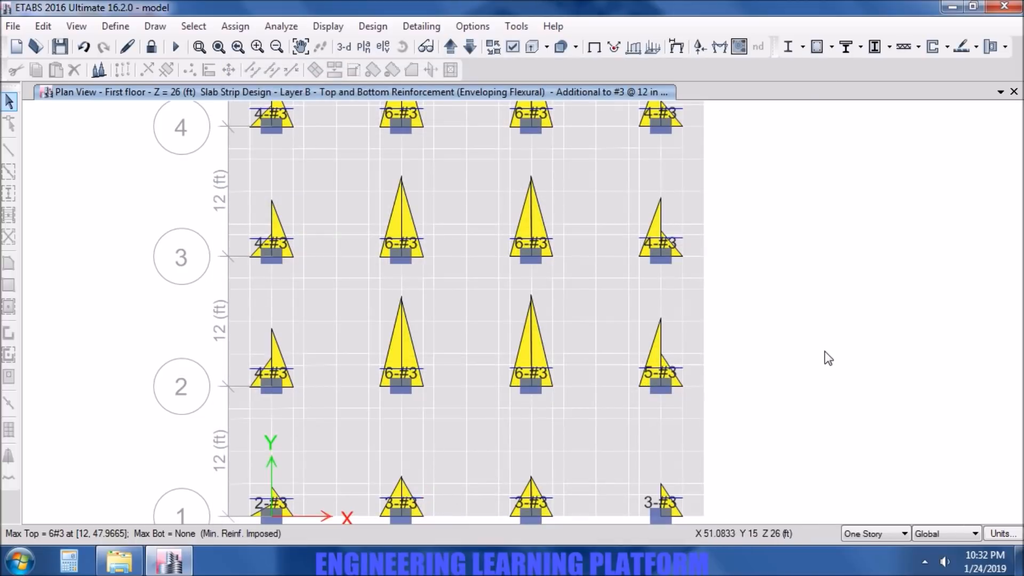
# Check the layer B additional bars around column C5 and across the whole first-floor plan, and save the model
pyautogui.moveTo(800, 264); pyautogui.dragTo(823, 551, button='middle')
pyautogui.click(524, 243)
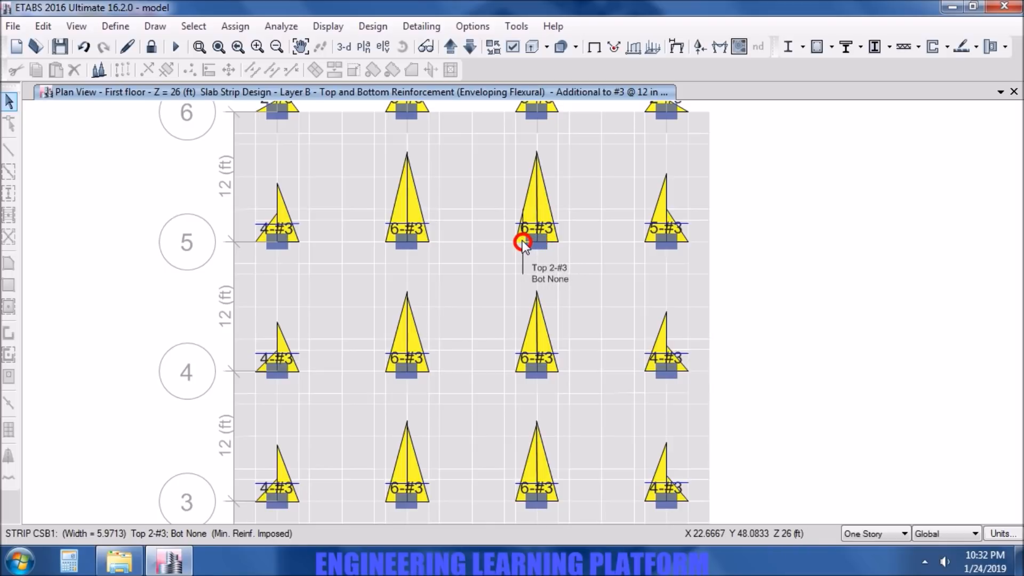
pyautogui.scroll(-3, 821, 340)
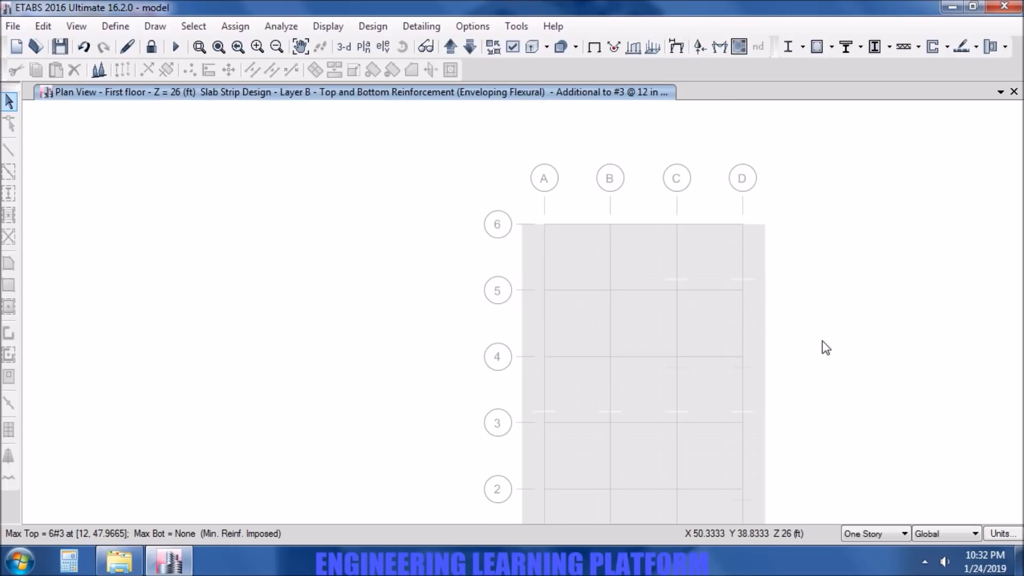
pyautogui.moveTo(818, 370); pyautogui.dragTo(698, 310, button='middle')
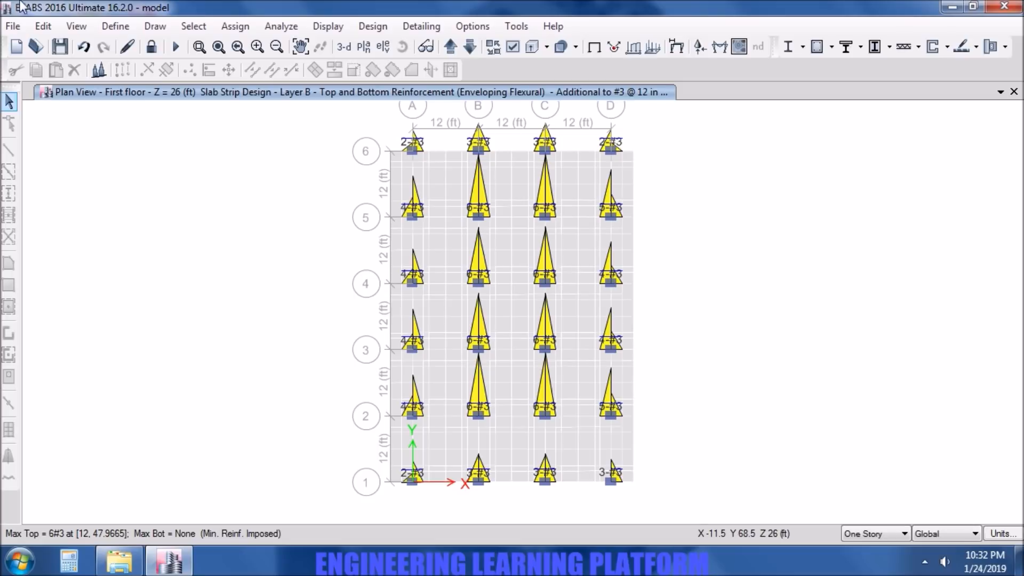
pyautogui.click(62, 51)
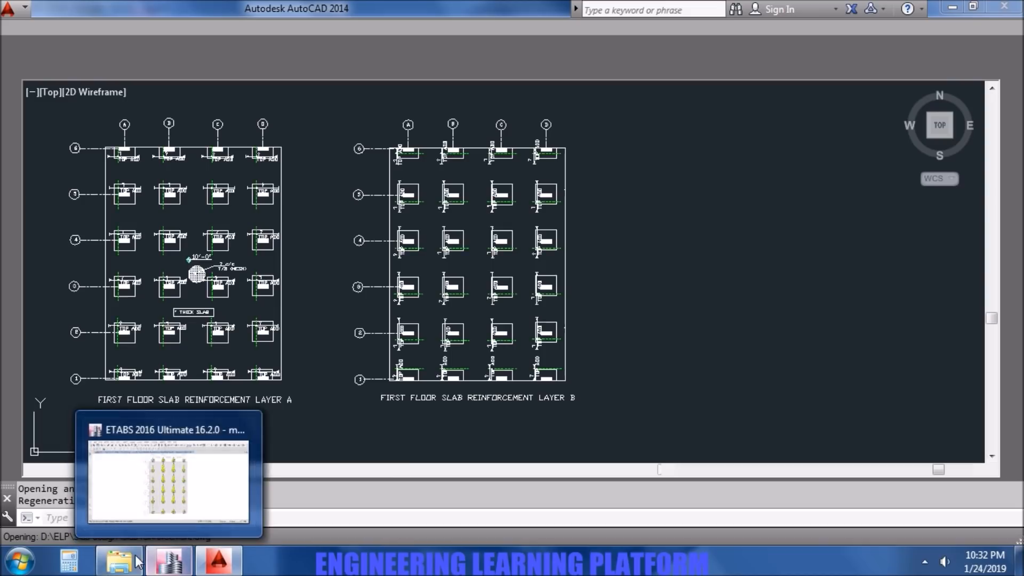
# In AutoCAD, examine the first-floor slab reinforcement plans for layers A and B, including the blank bar labels, column grids and titles
pyautogui.scroll(2, 335, 396)
pyautogui.scroll(2, 308, 425)
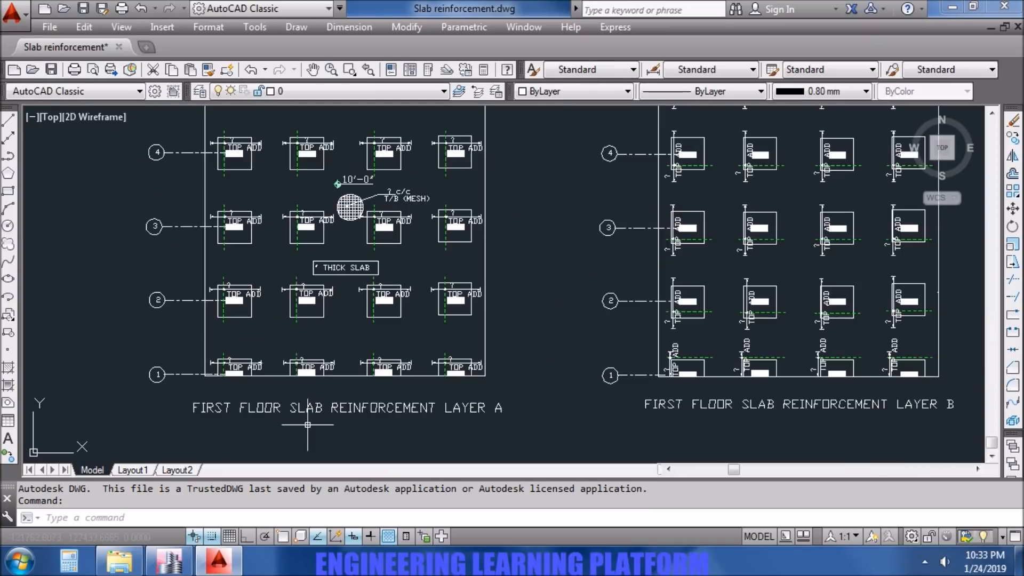
pyautogui.scroll(2, 307, 425)
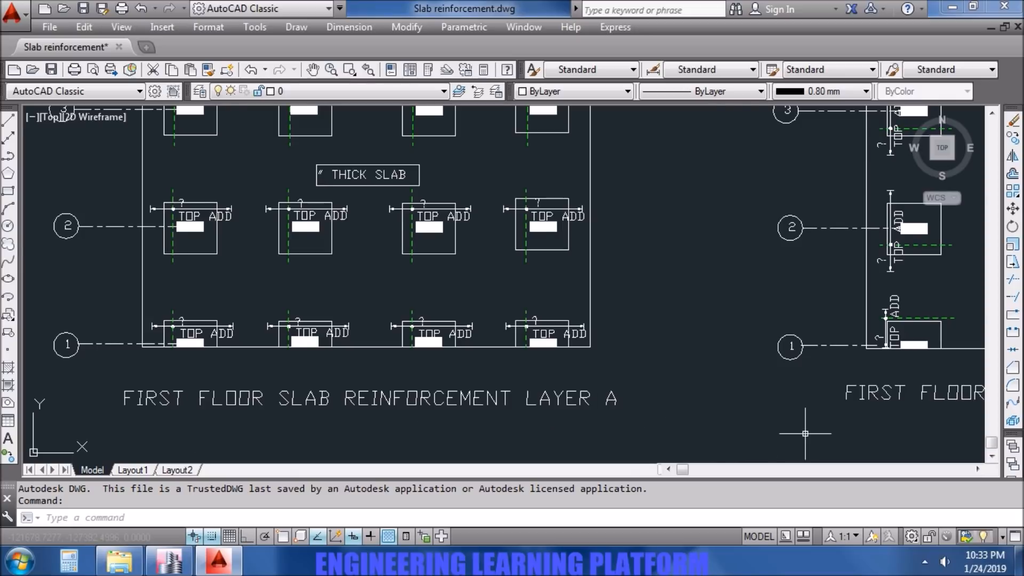
pyautogui.moveTo(811, 425); pyautogui.dragTo(293, 420, button='middle')
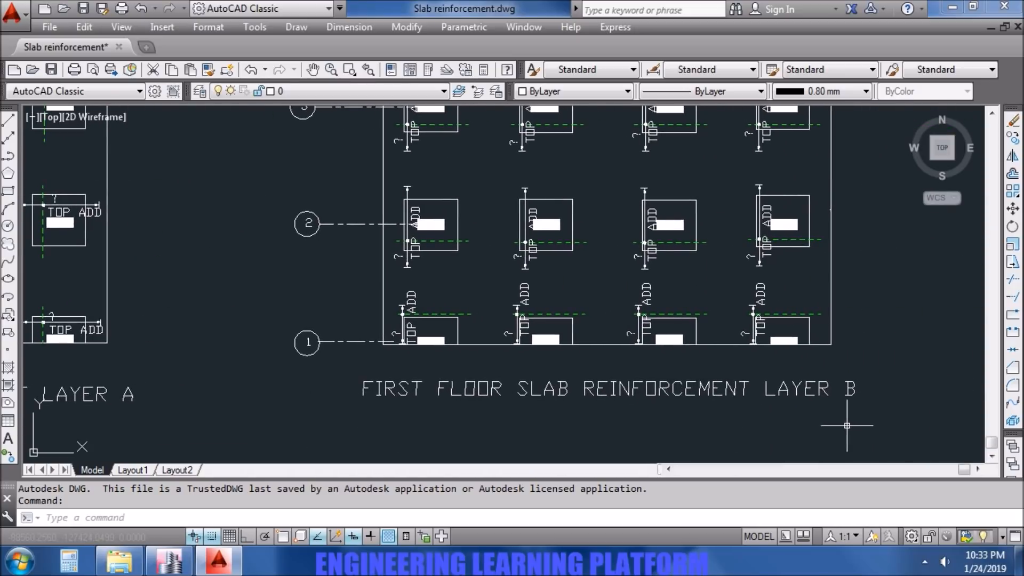
pyautogui.scroll(-4, 846, 425)
pyautogui.scroll(4, 602, 361)
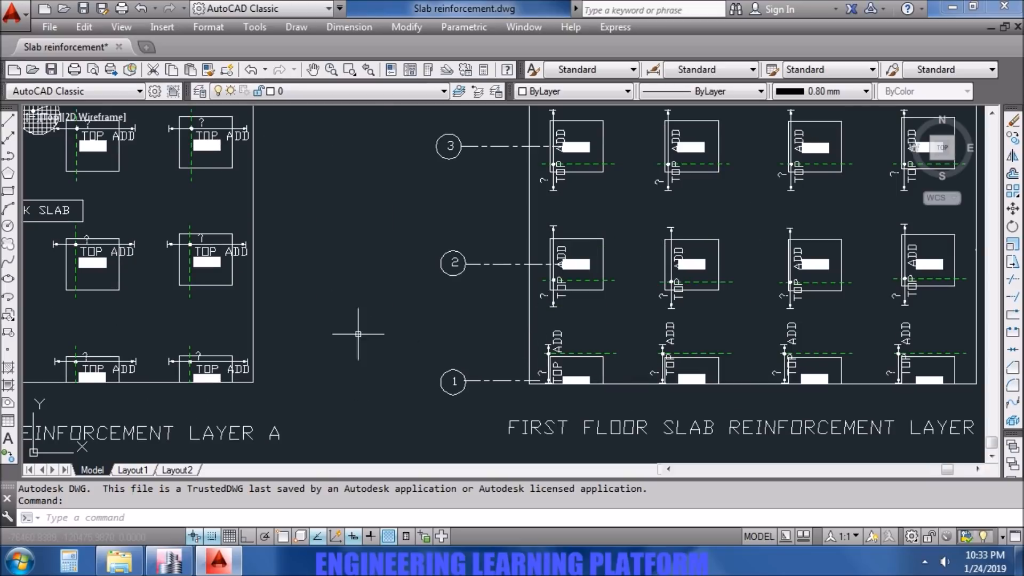
pyautogui.scroll(-2, 344, 355)
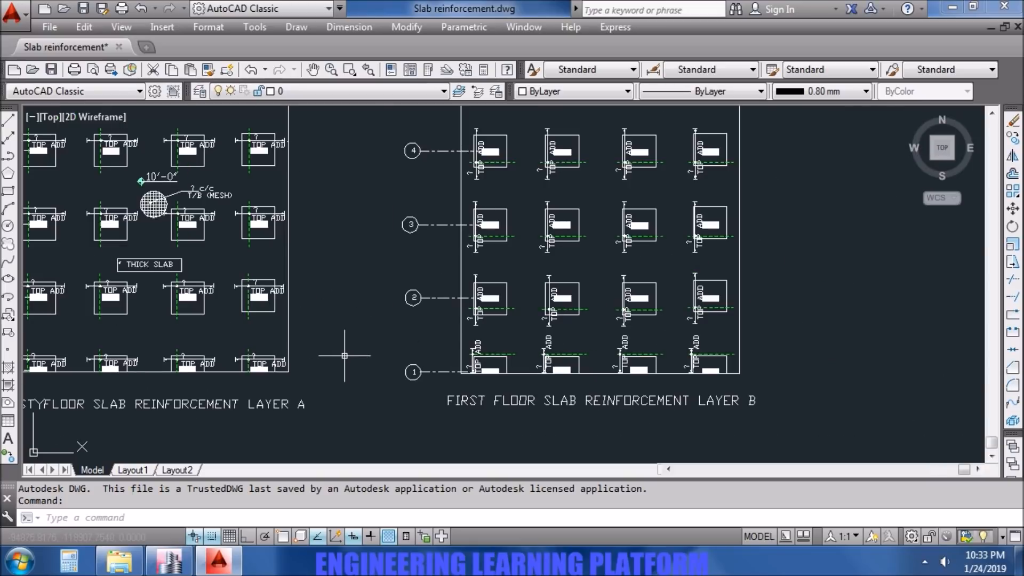
pyautogui.moveTo(348, 321)
pyautogui.mouseDown(button='middle')
pyautogui.moveTo(398, 347)
pyautogui.moveTo(474, 360)
pyautogui.moveTo(461, 373)
pyautogui.mouseUp(button='middle')
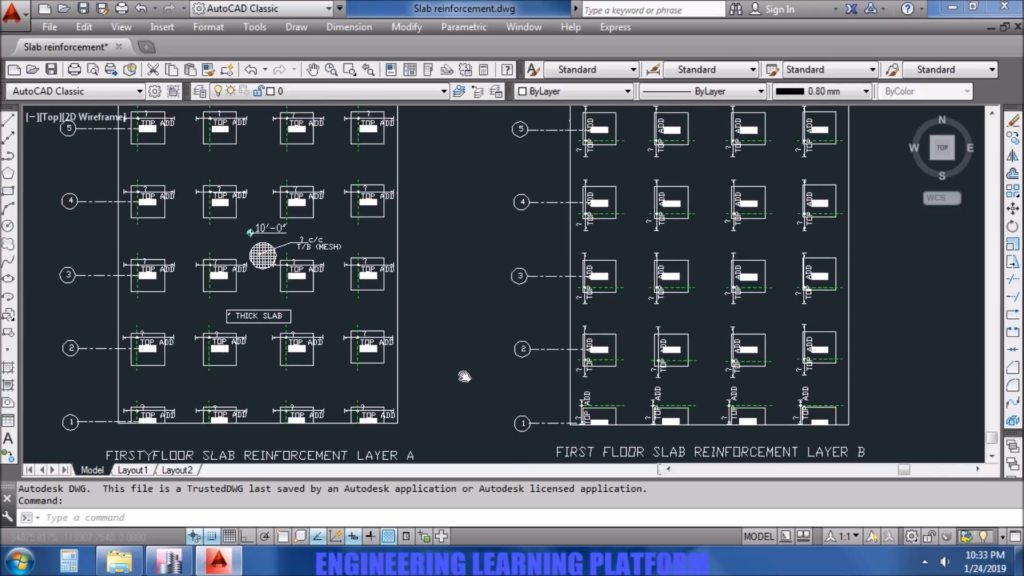
pyautogui.scroll(-2, 464, 375)
pyautogui.scroll(2, 464, 374)
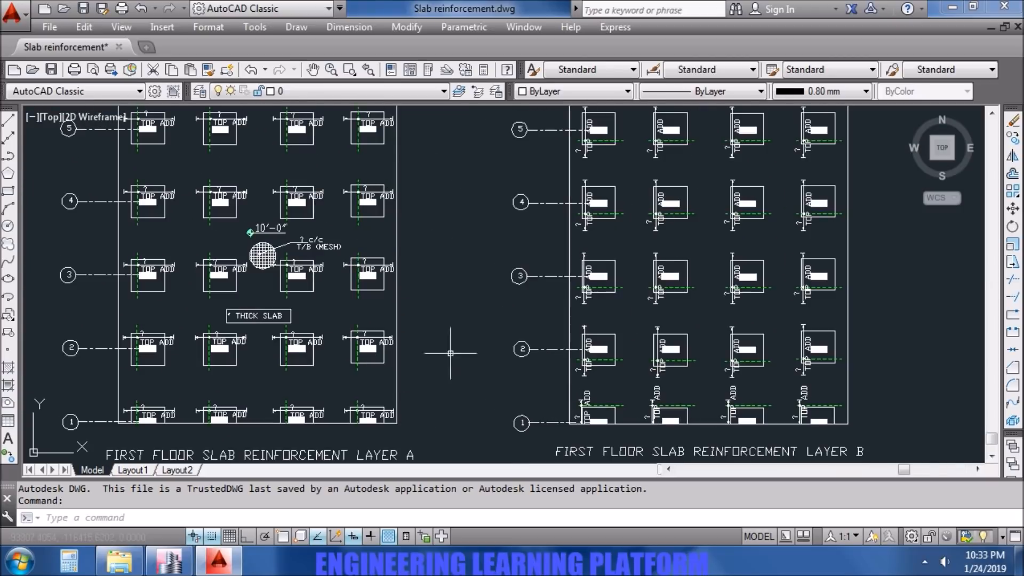
pyautogui.moveTo(438, 325); pyautogui.dragTo(485, 430, button='middle')
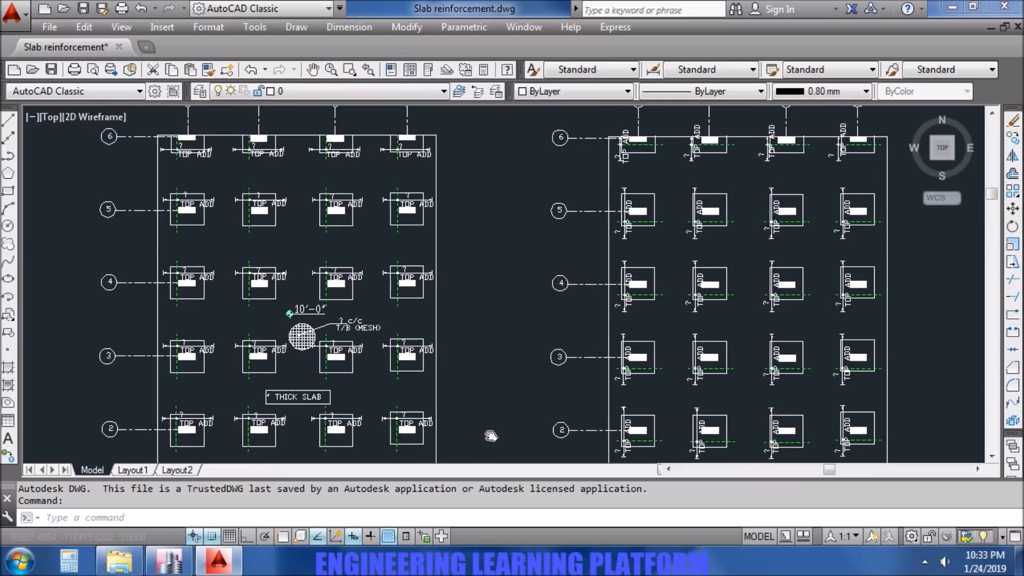
pyautogui.moveTo(473, 343); pyautogui.dragTo(478, 379, button='middle')
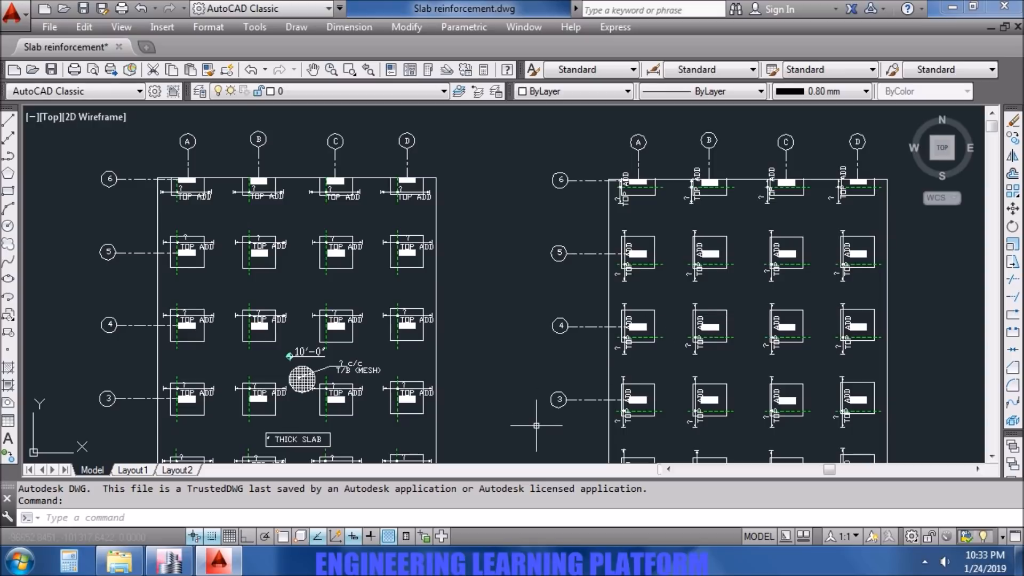
pyautogui.moveTo(532, 388); pyautogui.dragTo(502, 272, button='middle')
pyautogui.scroll(-2, 502, 272)
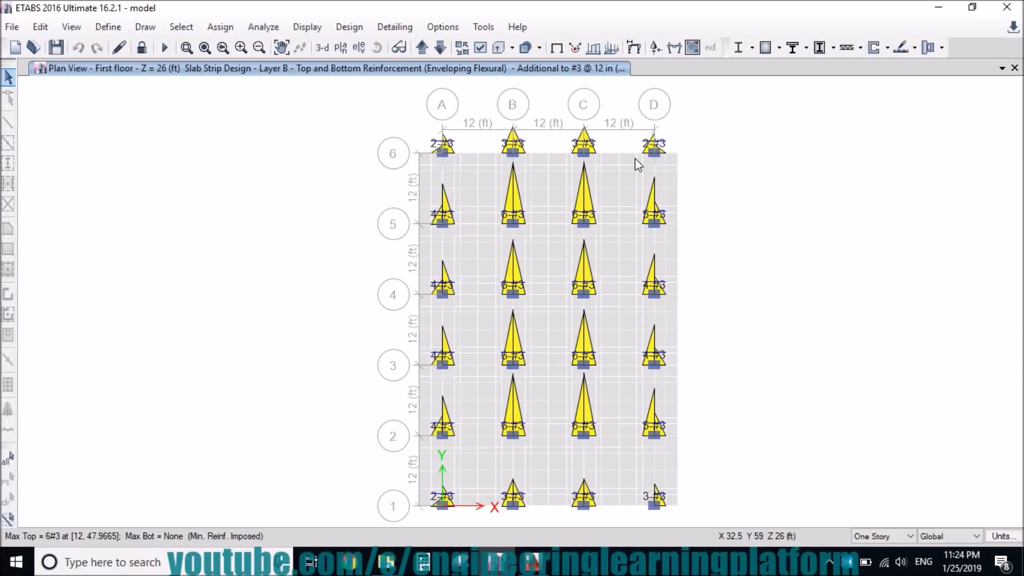
# In ETABS, switch the flexural slab design display from strip layer B to layer A only
pyautogui.click(913, 48)
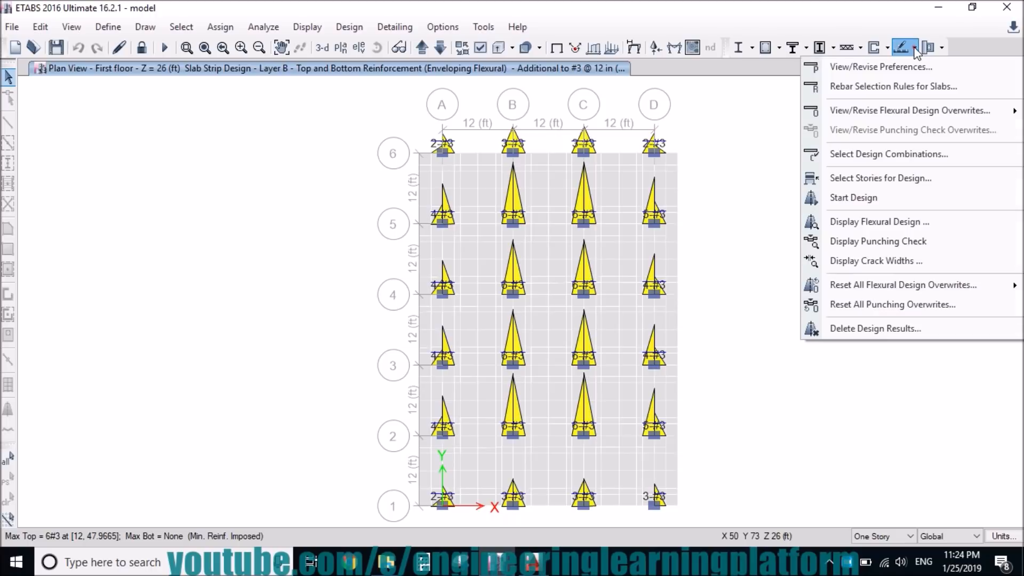
pyautogui.click(866, 220)
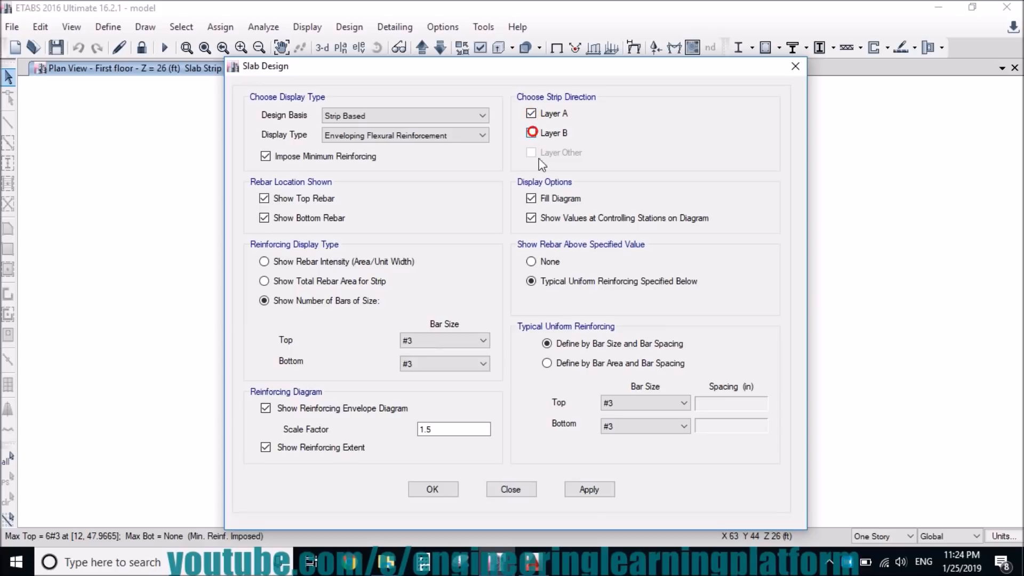
pyautogui.click(590, 494)
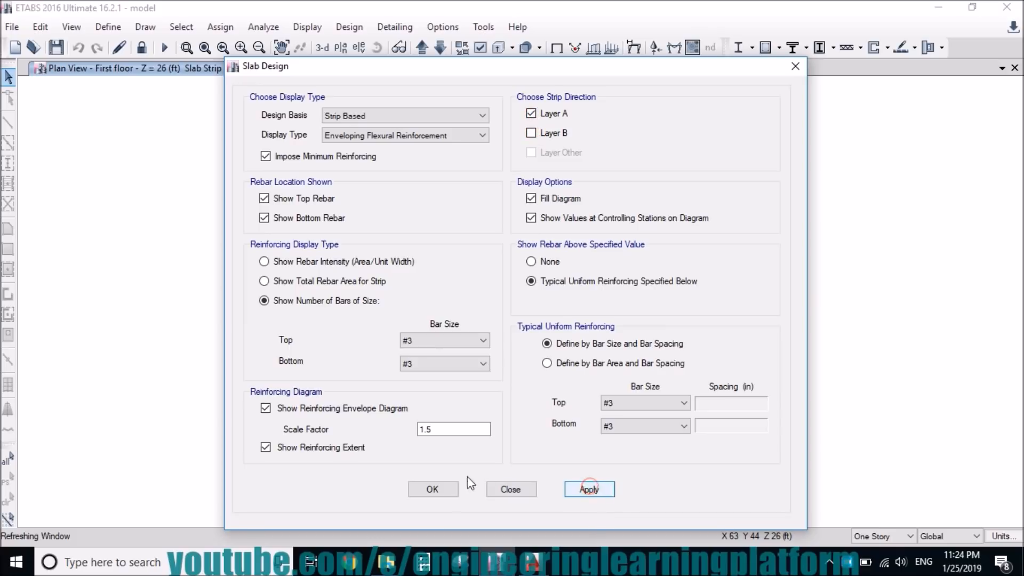
pyautogui.click(432, 489)
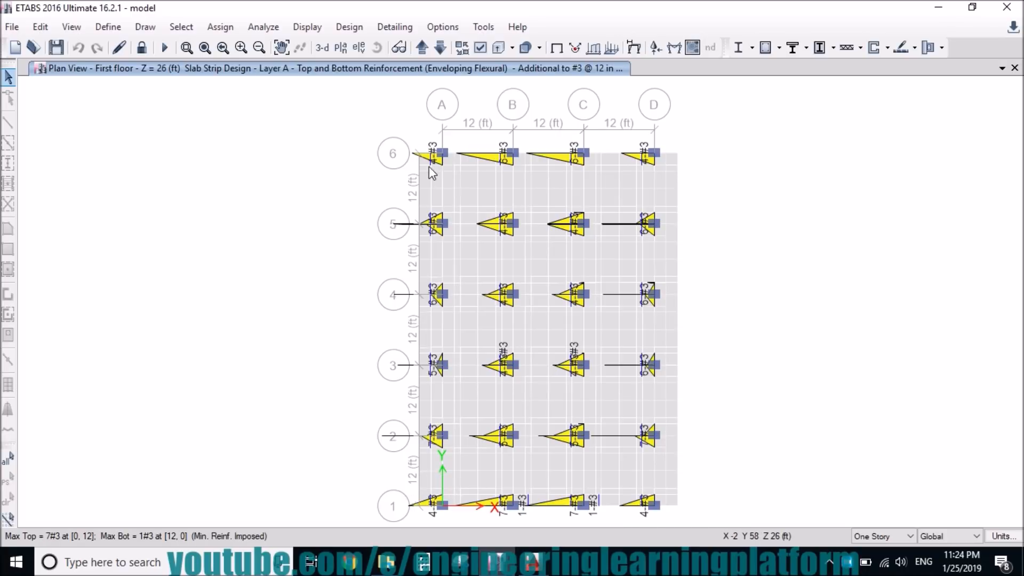
# Check the layer A additional bars along grid line A in ETABS against the AutoCAD layer A plan, ending in the AutoCAD drawing
pyautogui.moveTo(439, 296)
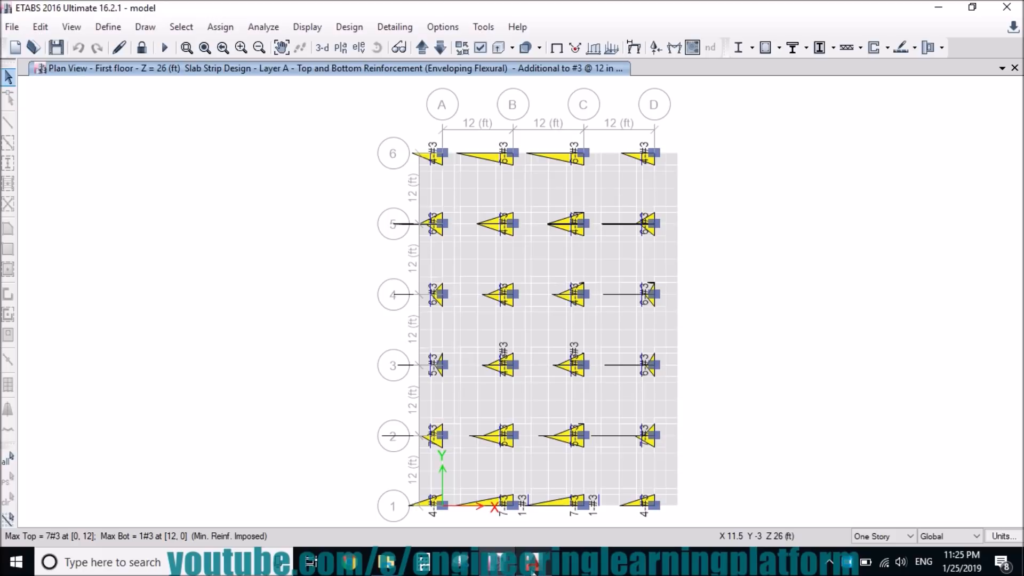
pyautogui.moveTo(532, 567)
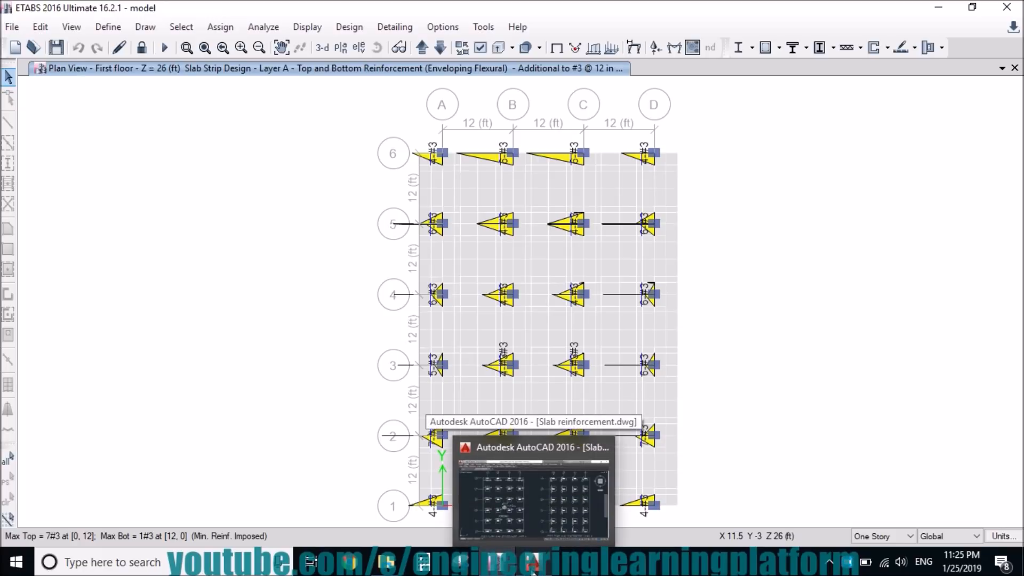
pyautogui.click(532, 567)
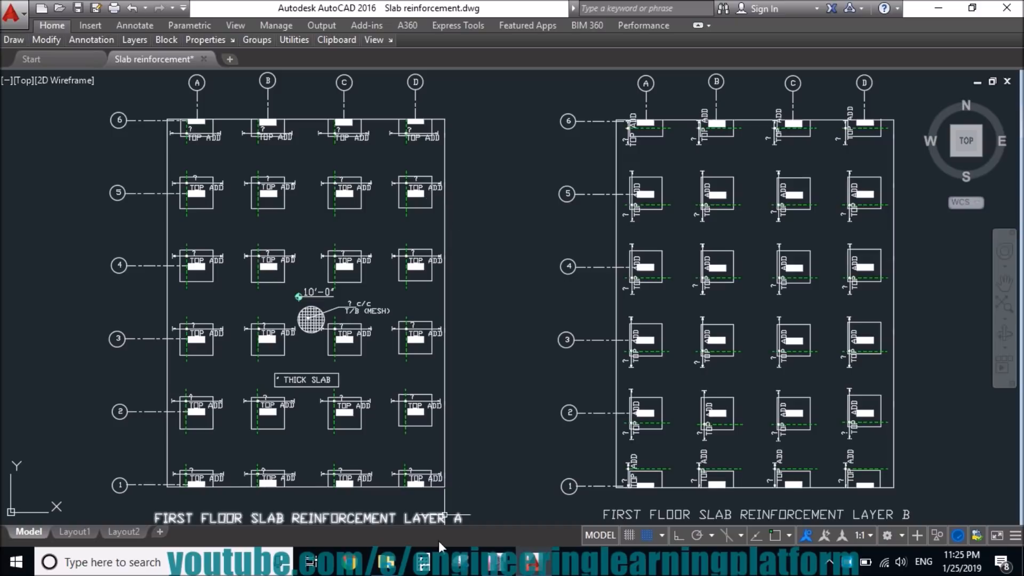
pyautogui.click(496, 568)
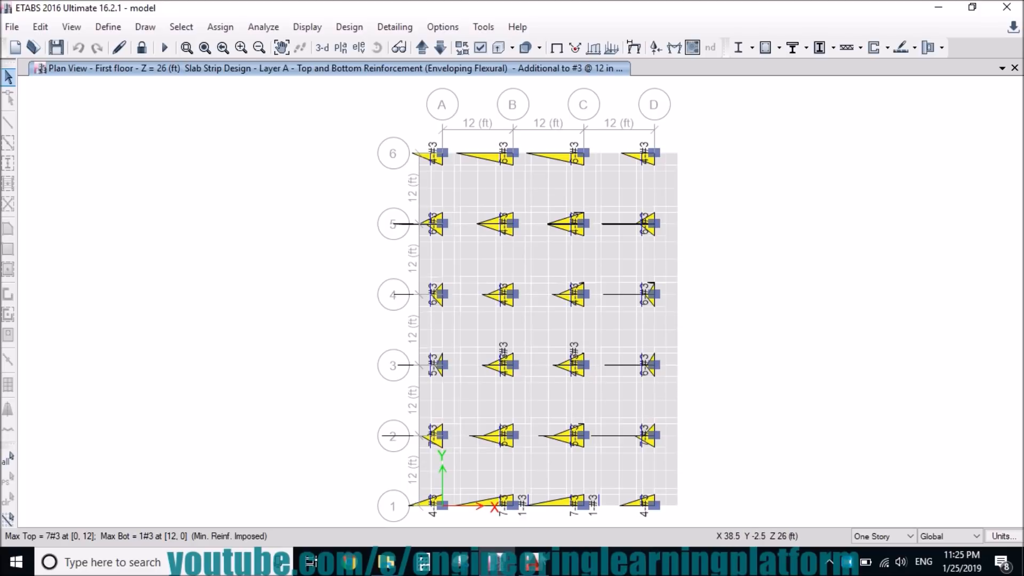
pyautogui.click(528, 564)
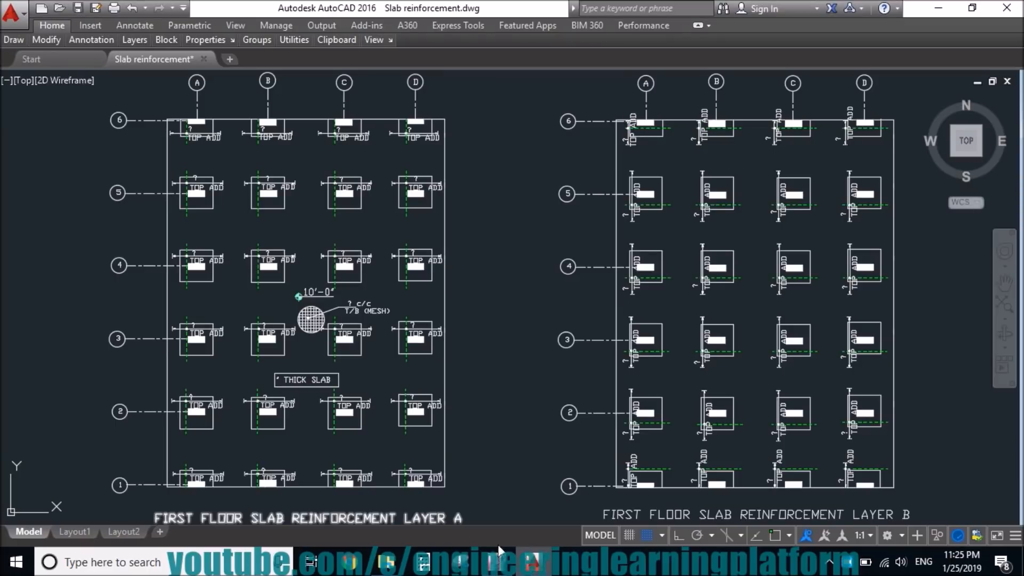
pyautogui.click(194, 138)
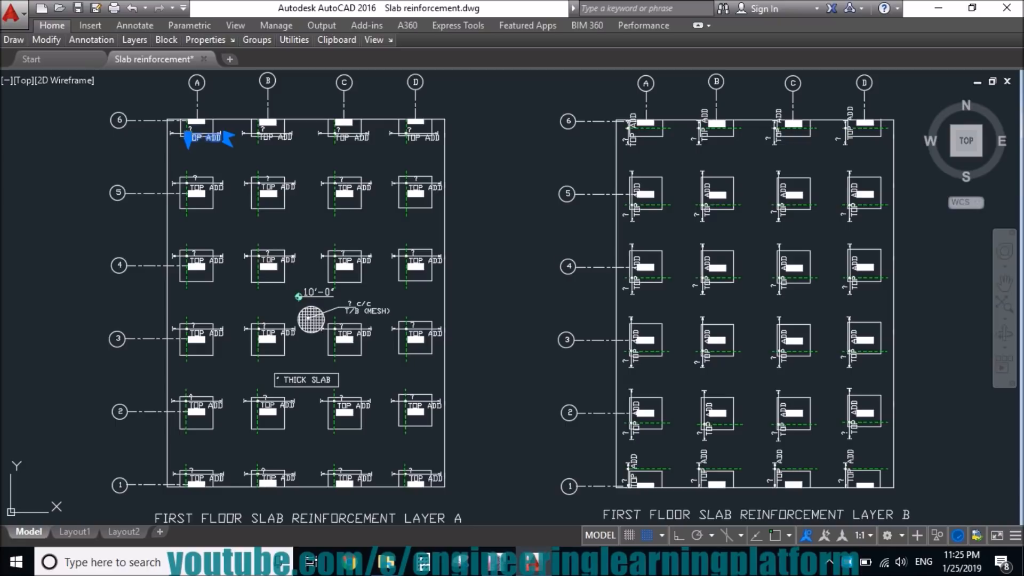
pyautogui.doubleClick(213, 137)
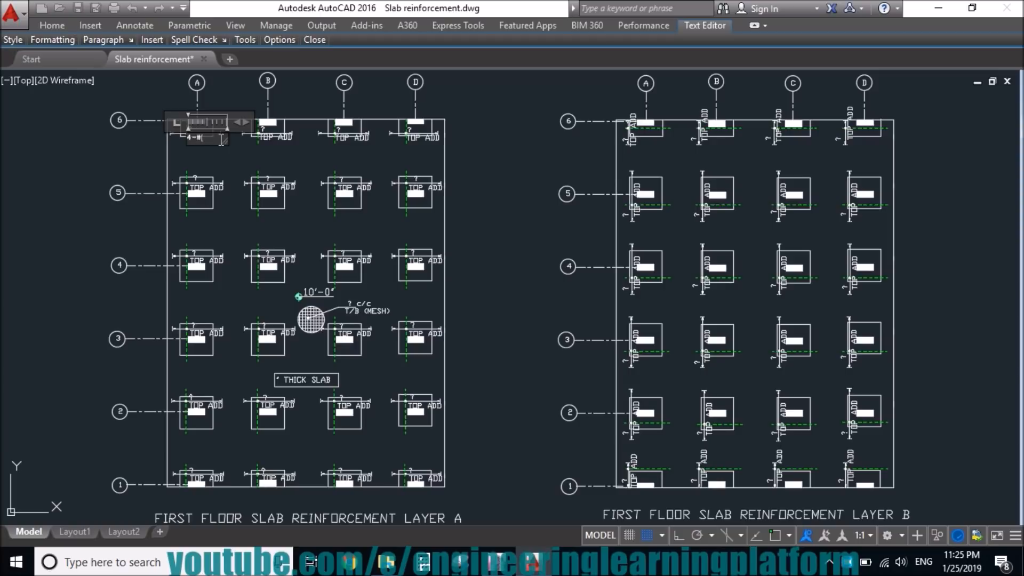
pyautogui.click(233, 209)
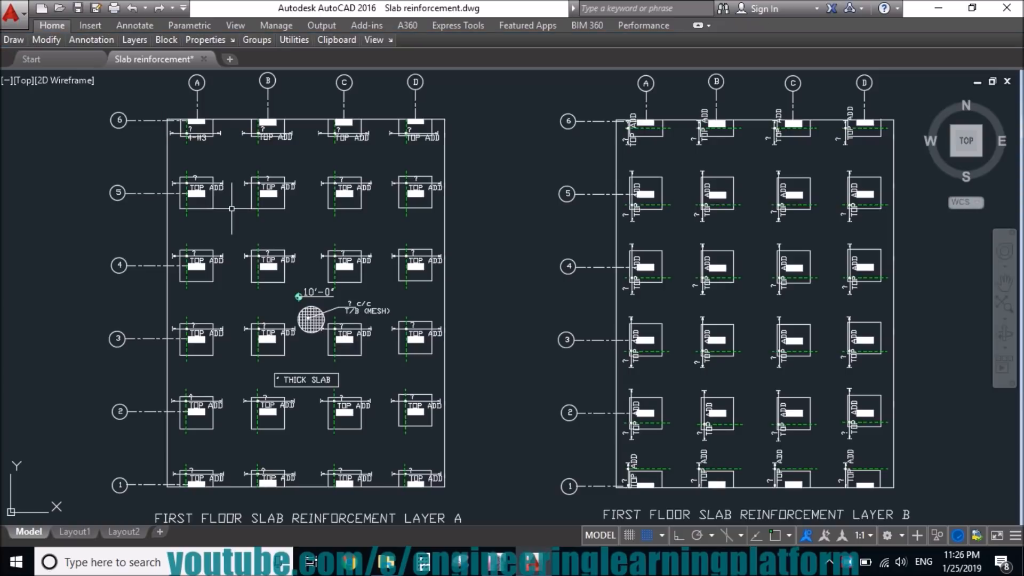
# On the layer A plan, fill in the additional top bar labels as 4-#3 at column A6 and 6-#3 at column A5
pyautogui.doubleClick(193, 130)
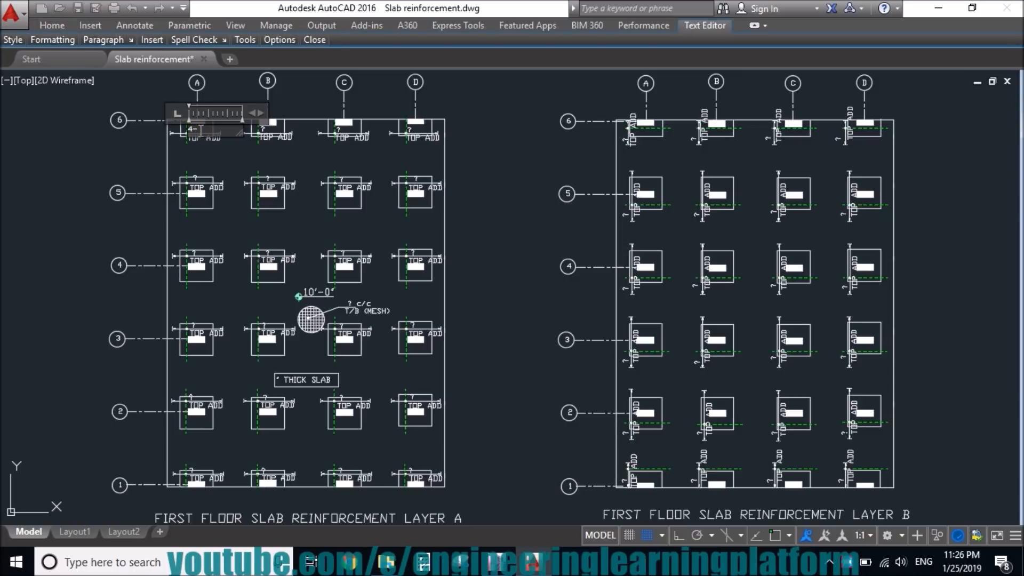
pyautogui.click(206, 178)
pyautogui.doubleClick(205, 177)
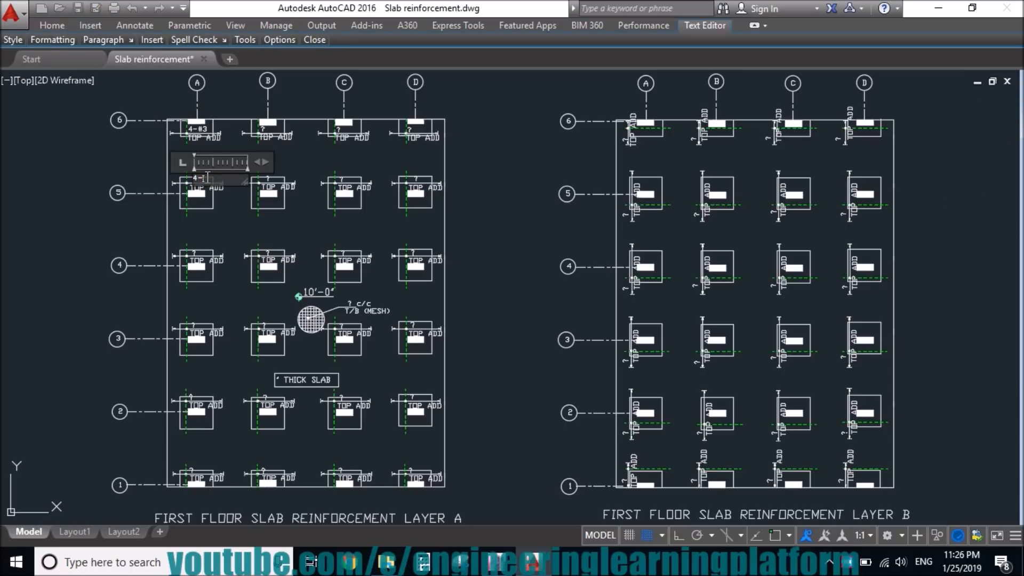
pyautogui.click(228, 191)
# On the layer A plan, set the additional top bar labels to 6-#3 at column A4 and 5-#3 at column A3
pyautogui.doubleClick(196, 254)
pyautogui.hotkey('alt', 'Tab')
pyautogui.hotkey('alt', 'Tab')
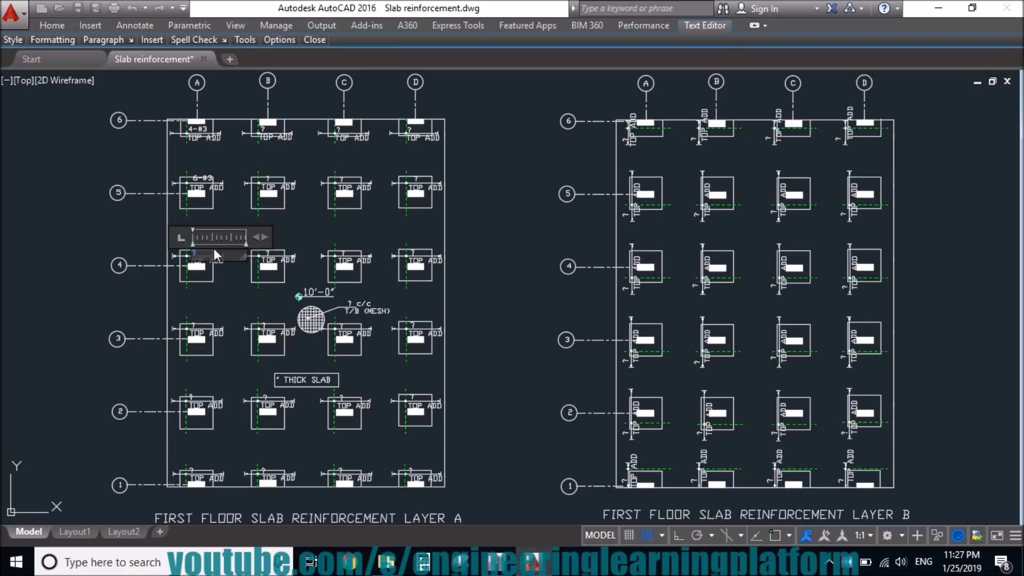
pyautogui.click(202, 326)
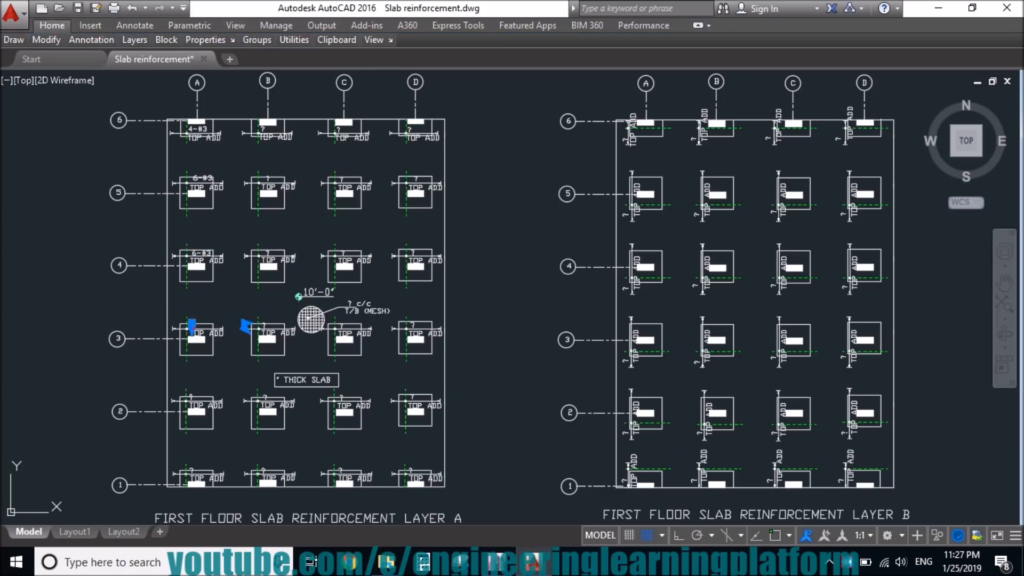
pyautogui.doubleClick(204, 325)
pyautogui.click(236, 377)
# Fill in the layer A additional top bar labels as 7-#3 at column A2 and 4-#3 at column A1, checking the values in ETABS
pyautogui.click(191, 395)
pyautogui.click(194, 397)
pyautogui.press('Escape')
pyautogui.doubleClick(193, 398)
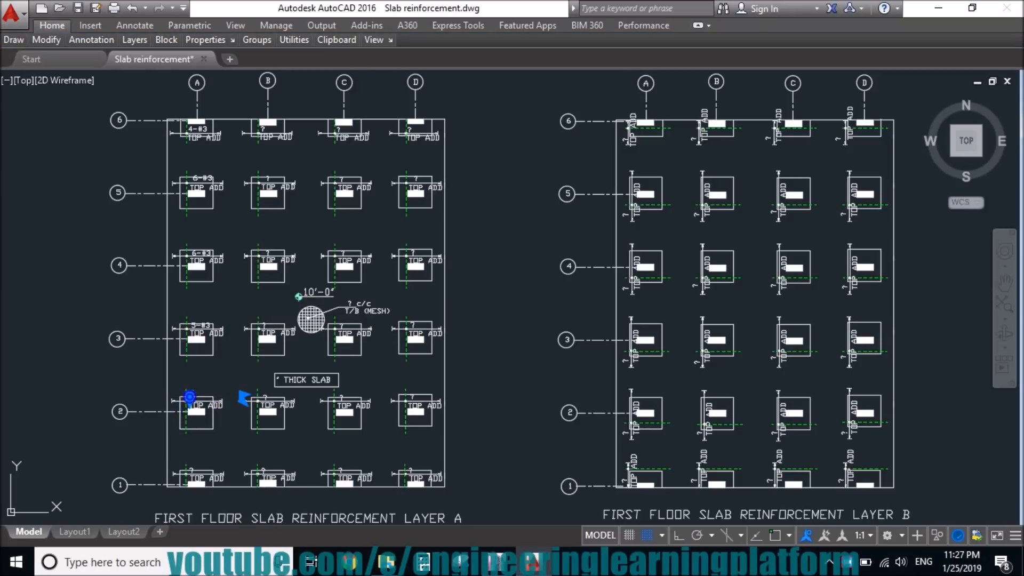
pyautogui.click(236, 436)
pyautogui.doubleClick(191, 471)
pyautogui.click(496, 562)
pyautogui.click(533, 561)
pyautogui.write('4-#3')
pyautogui.click(242, 364)
# Open the layer A additional bar label at column B6 for editing and switch to ETABS to look up its bars
pyautogui.click(264, 130)
pyautogui.press('Escape')
pyautogui.doubleClick(264, 128)
pyautogui.click(496, 562)
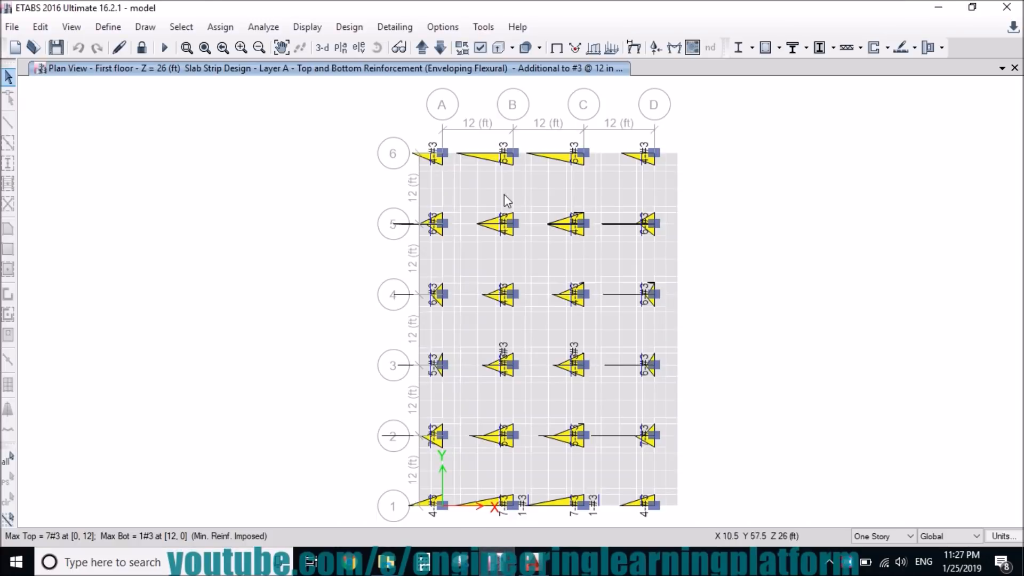
# Hide the bottom rebar in the layer A flexural design display so that only top reinforcement is shown
pyautogui.click(913, 48)
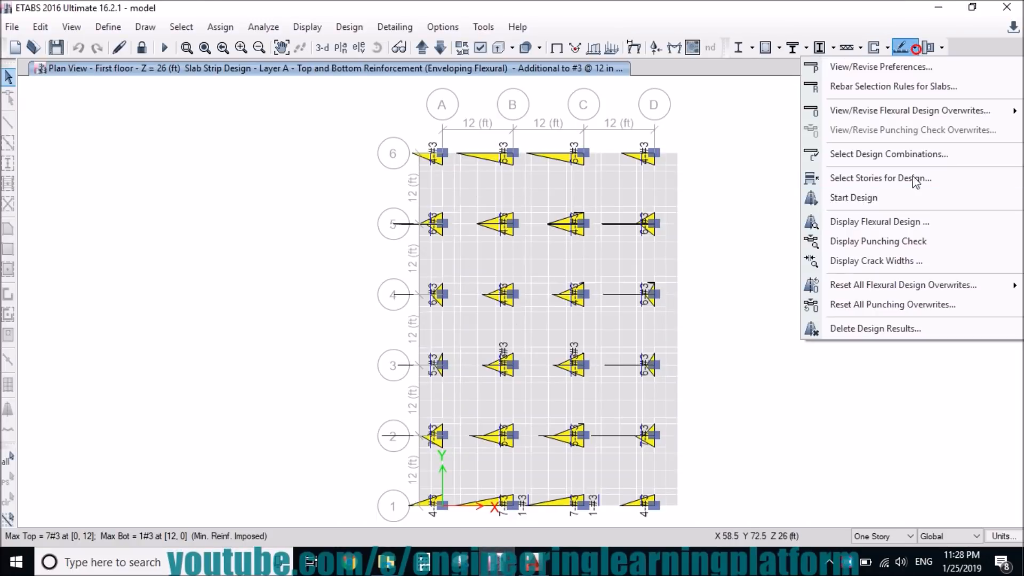
pyautogui.click(894, 221)
pyautogui.click(300, 217)
pyautogui.click(588, 489)
pyautogui.click(432, 489)
pyautogui.moveTo(515, 379)
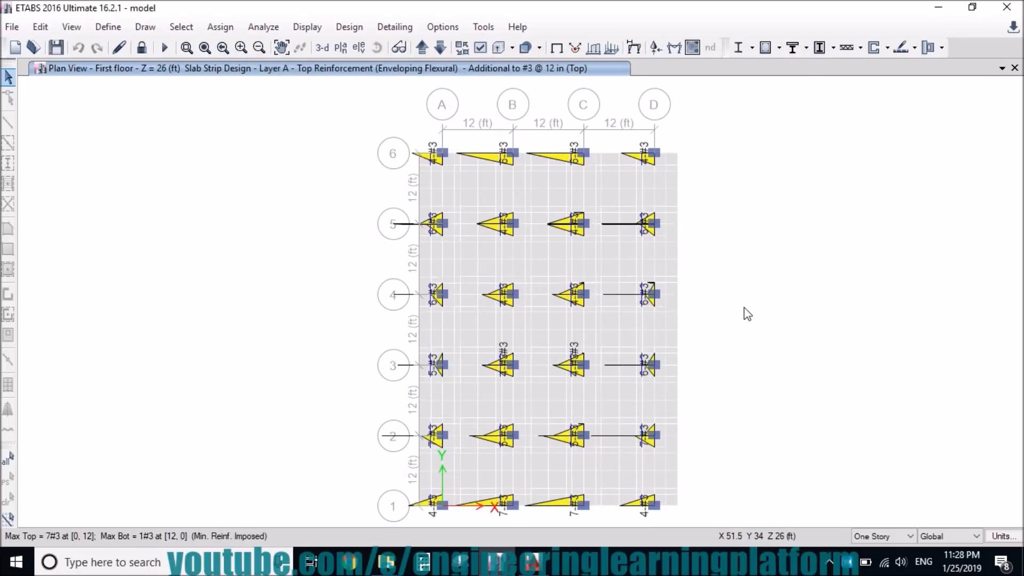
# Back in AutoCAD, set the layer A additional top bar labels to 6-#3 at column B6 and 4-#3 at column B5
pyautogui.click(533, 562)
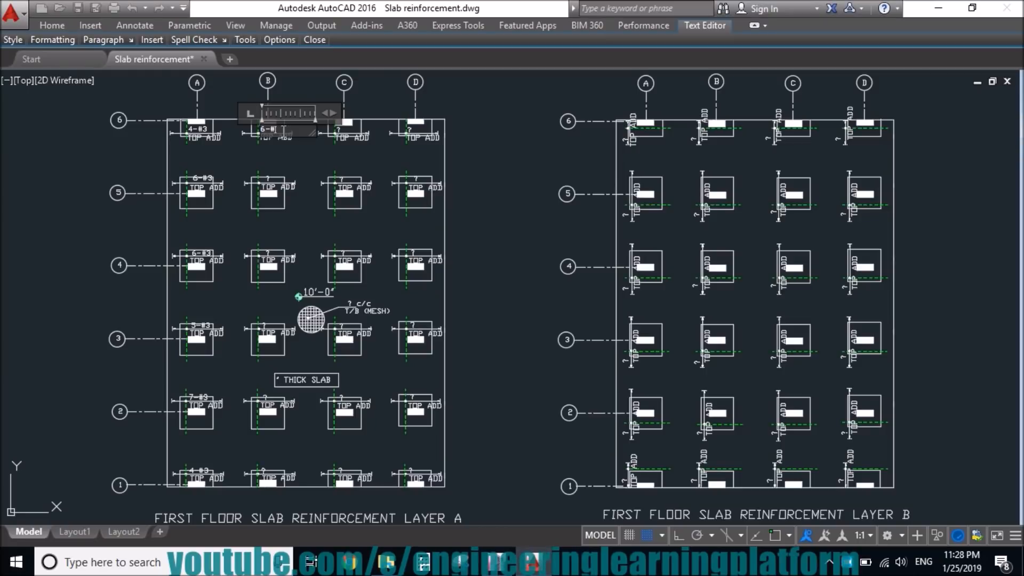
pyautogui.click(270, 183)
pyautogui.click(270, 183)
pyautogui.write('4-#')
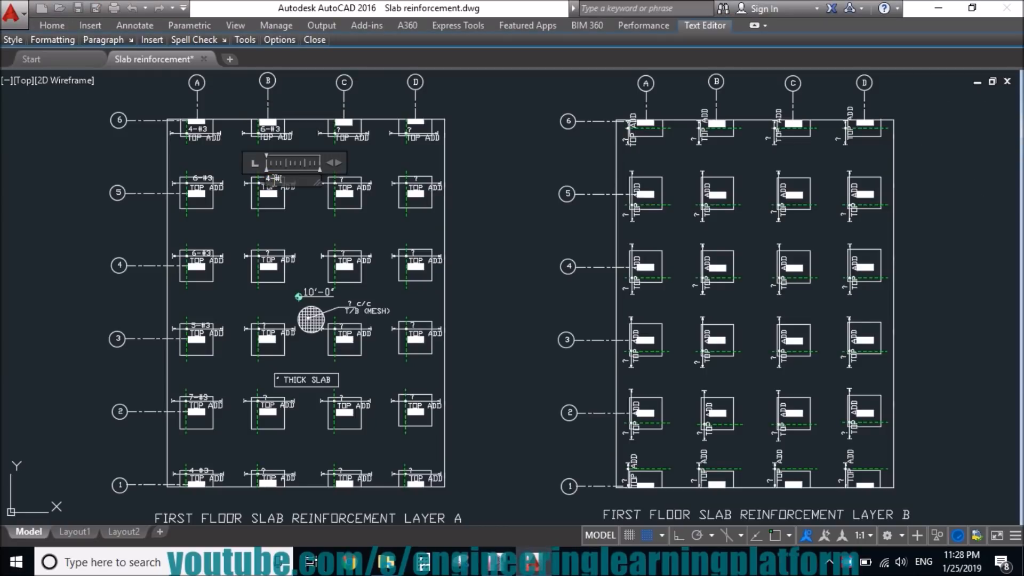
pyautogui.write('3')
pyautogui.click(297, 228)
# Set the layer A additional top bar labels at columns B4 and B3 to 4-#3
pyautogui.doubleClick(269, 259)
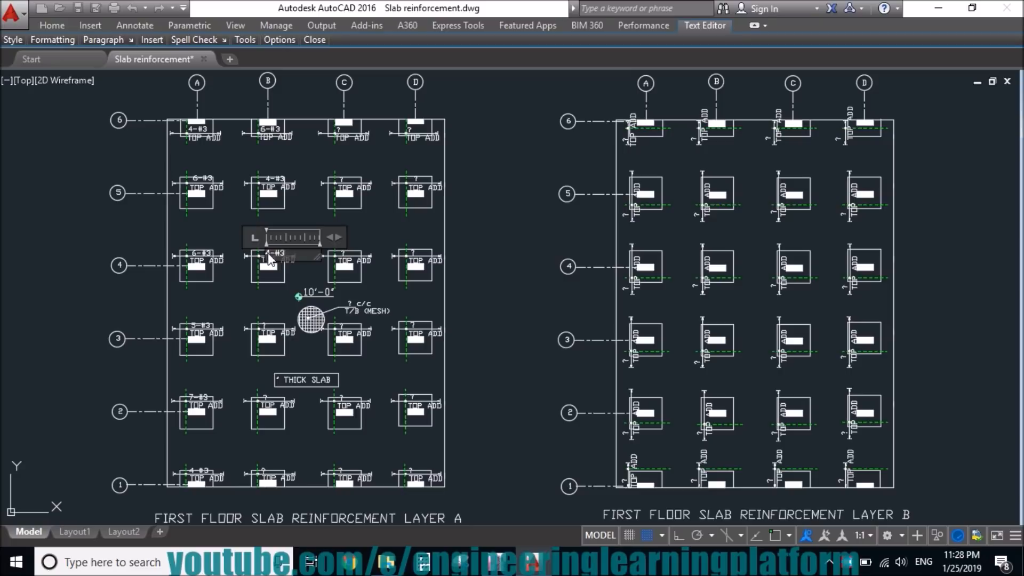
pyautogui.click(284, 313)
pyautogui.doubleClick(264, 326)
pyautogui.click(287, 363)
# Check the bars at column B2 in ETABS and set its layer A additional top bar label to 5-#3 in AutoCAD
pyautogui.click(496, 562)
pyautogui.click(531, 561)
pyautogui.doubleClick(265, 397)
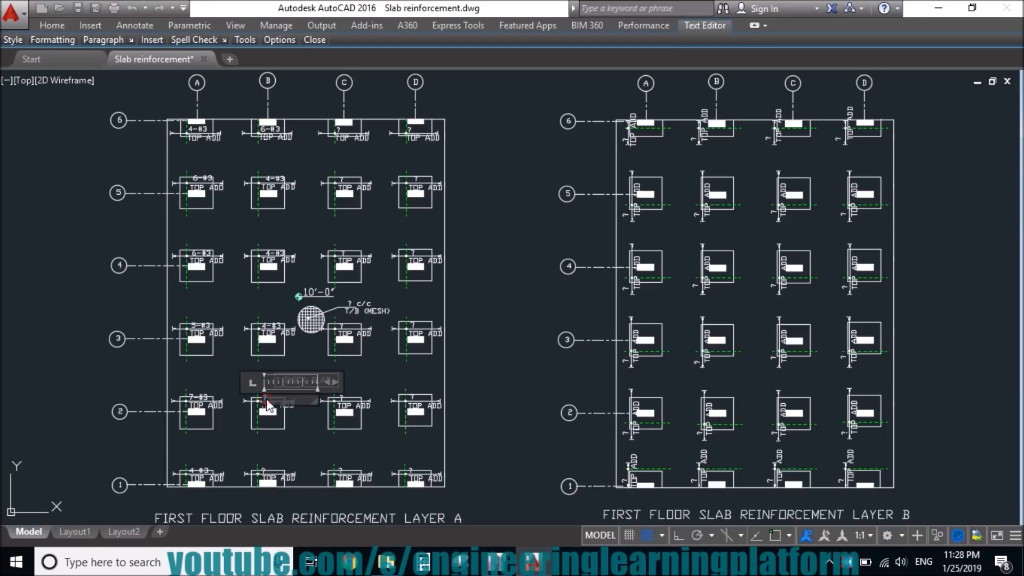
pyautogui.click(266, 442)
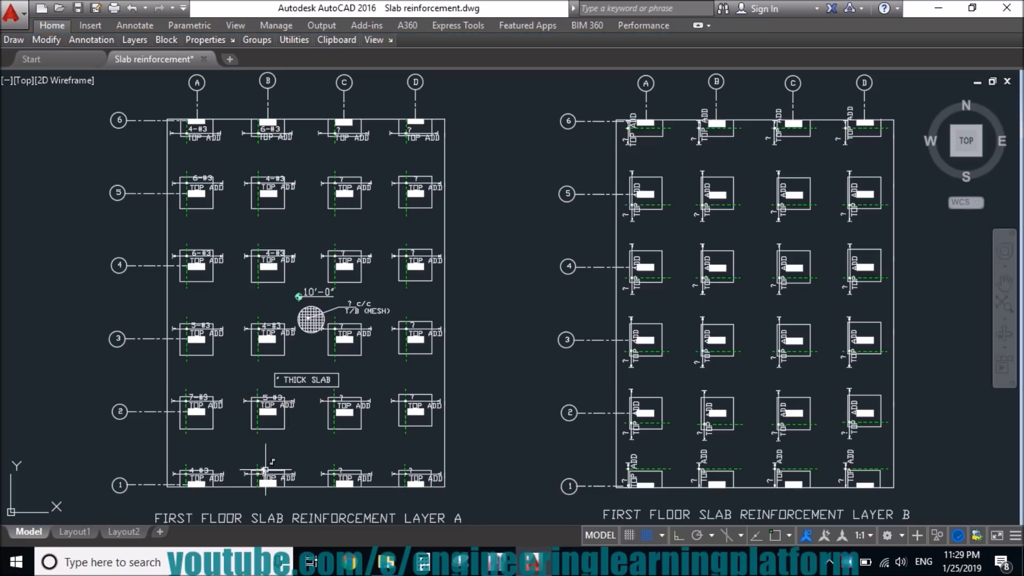
# Set the layer A additional top bar labels to 7-#3 at column B1 and 6-#3 at column C6, checking the ETABS results
pyautogui.doubleClick(265, 474)
pyautogui.click(293, 501)
pyautogui.click(496, 562)
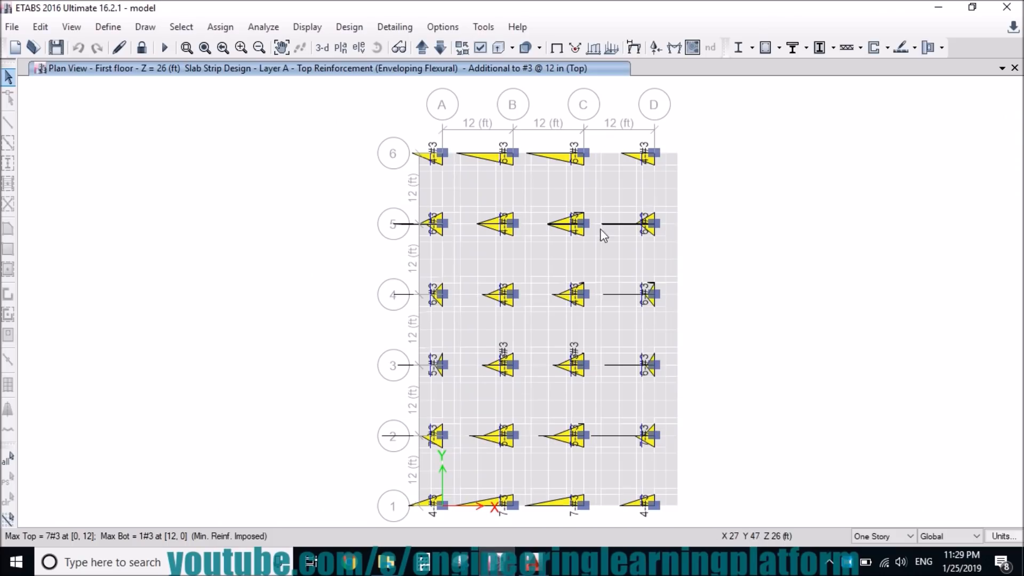
pyautogui.click(531, 562)
pyautogui.doubleClick(343, 131)
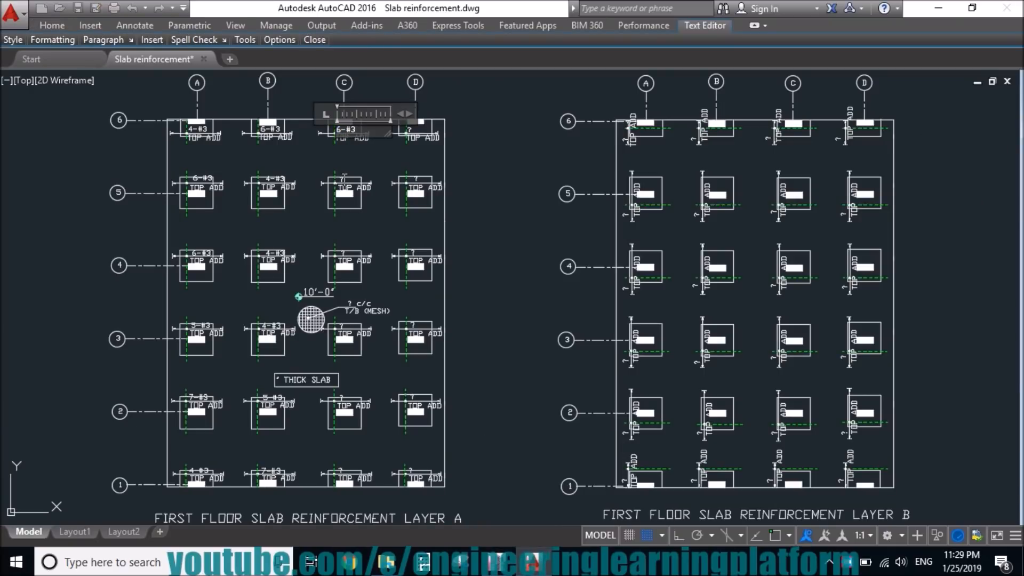
pyautogui.click(343, 179)
# Set the layer A additional top bar labels at columns C5, C4 and C3 to 4-#3
pyautogui.doubleClick(341, 184)
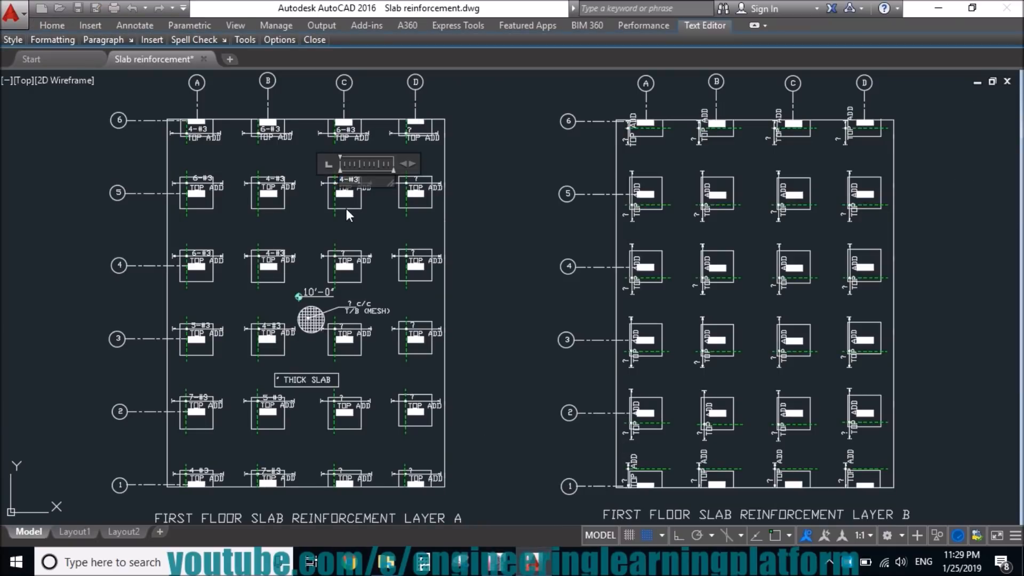
pyautogui.click(346, 205)
pyautogui.doubleClick(343, 257)
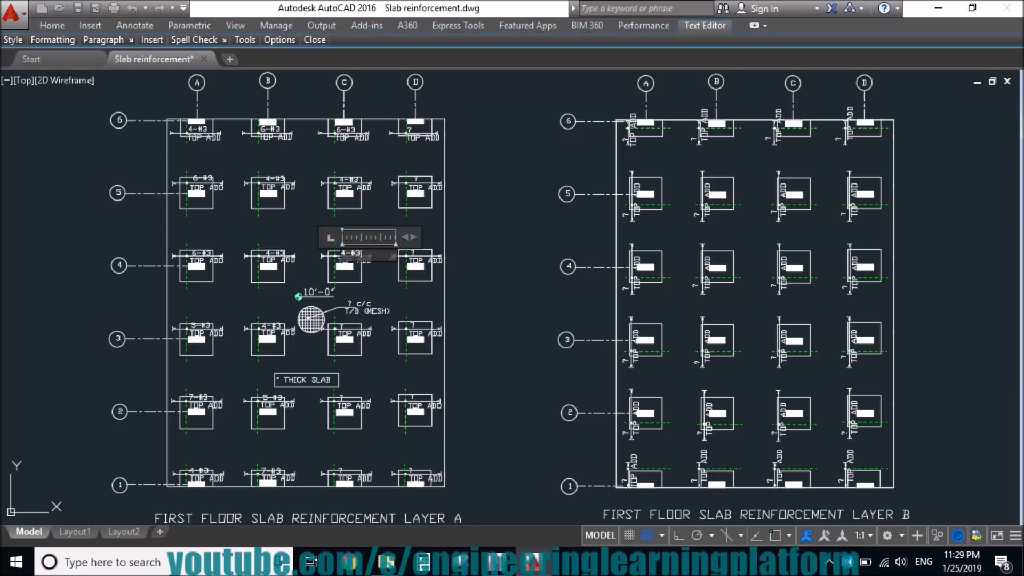
pyautogui.click(375, 293)
pyautogui.doubleClick(351, 330)
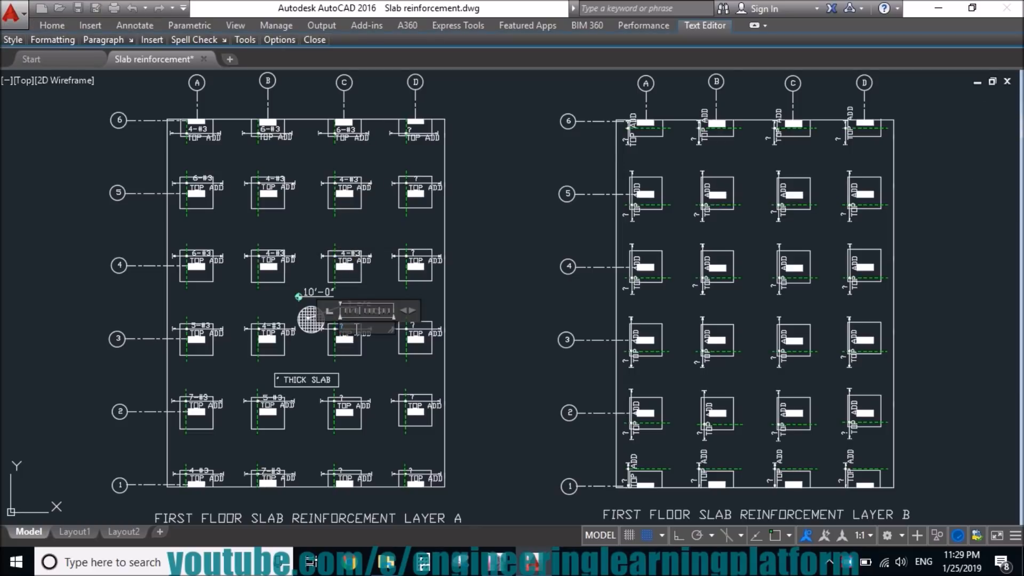
pyautogui.click(385, 384)
# Set the layer A additional top bar labels to 5-#3 at column C2 and 7-#3 at column C1
pyautogui.doubleClick(341, 398)
pyautogui.write('5-#3')
pyautogui.click(347, 452)
pyautogui.doubleClick(341, 471)
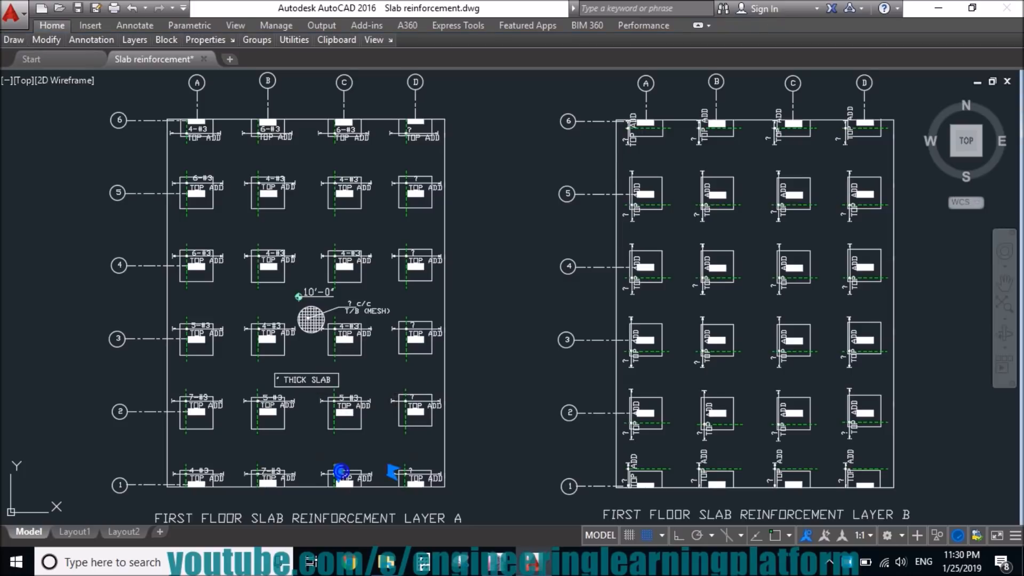
pyautogui.click(379, 431)
pyautogui.doubleClick(356, 470)
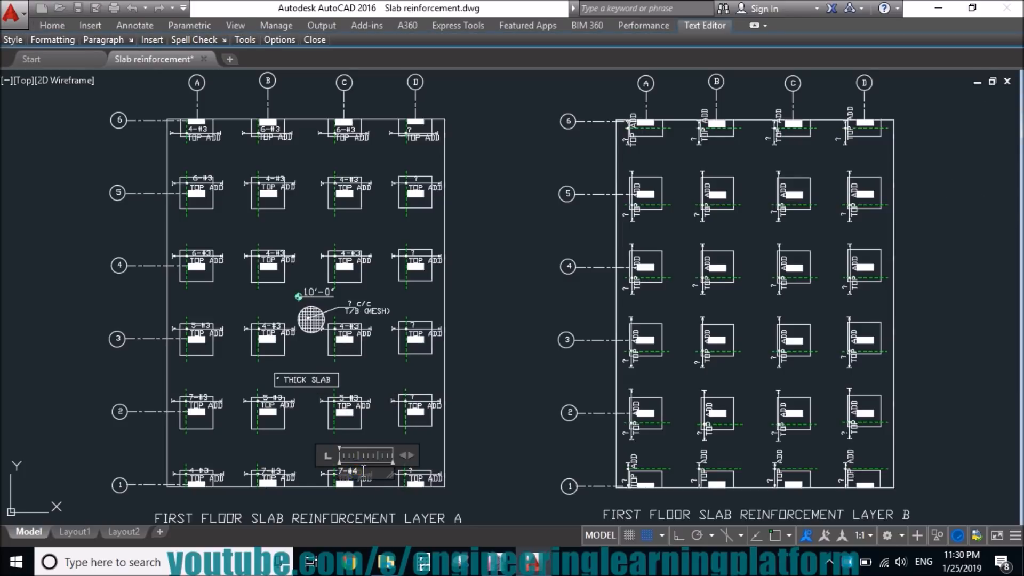
pyautogui.click(378, 429)
# Check grid D in ETABS, and in AutoCAD set the layer A top bar labels to 4-#3 at column D6 and 6-#3 at column D5
pyautogui.hotkey('alt', 'Tab')
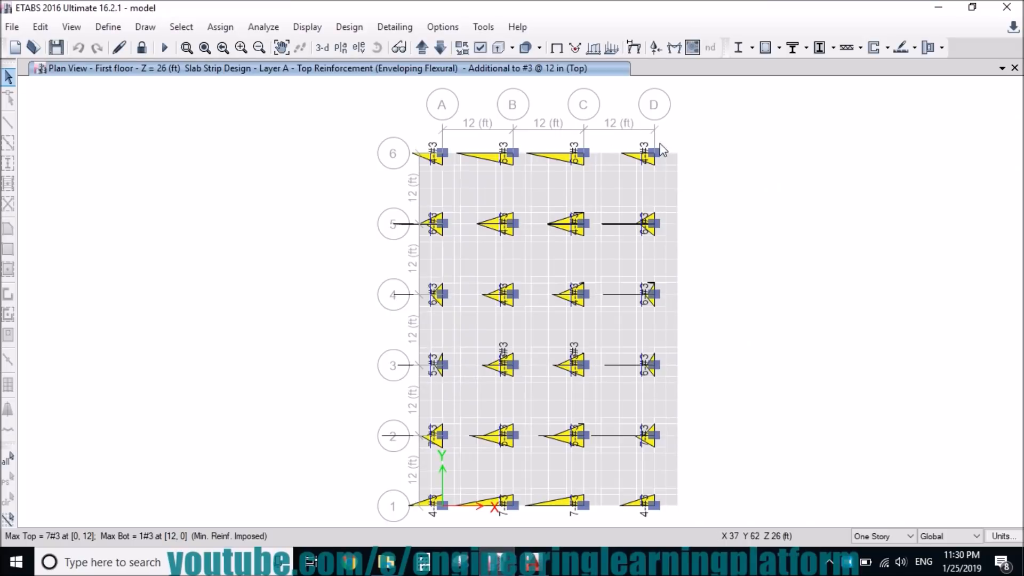
pyautogui.hotkey('alt', 'Tab')
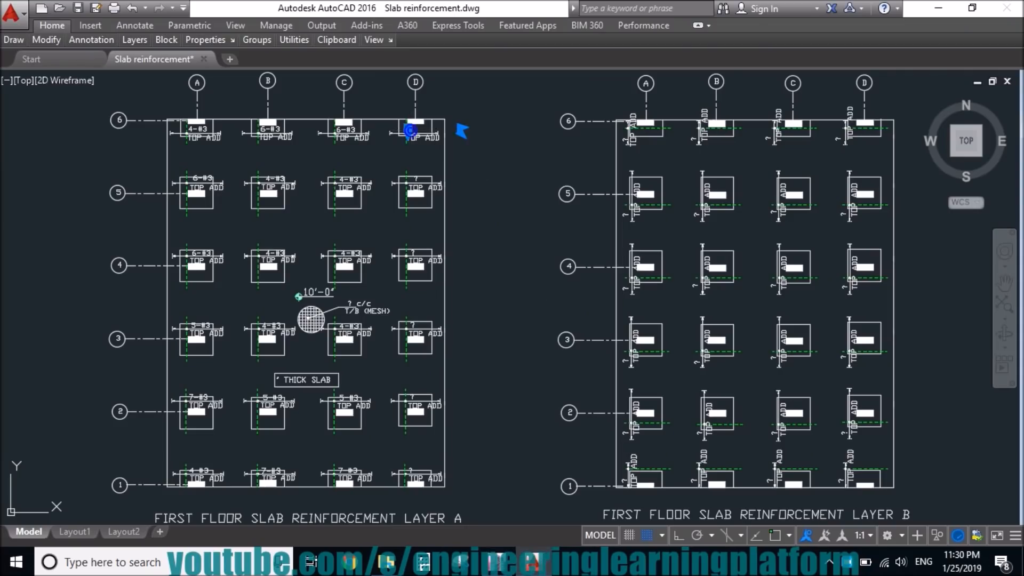
pyautogui.doubleClick(414, 131)
pyautogui.click(414, 188)
pyautogui.doubleClick(416, 178)
pyautogui.write('6-#3')
pyautogui.click(415, 229)
# Set the layer A additional top bar labels to 6-#3 at column D4 and 5-#3 at column D3
pyautogui.doubleClick(413, 253)
pyautogui.write('6-#')
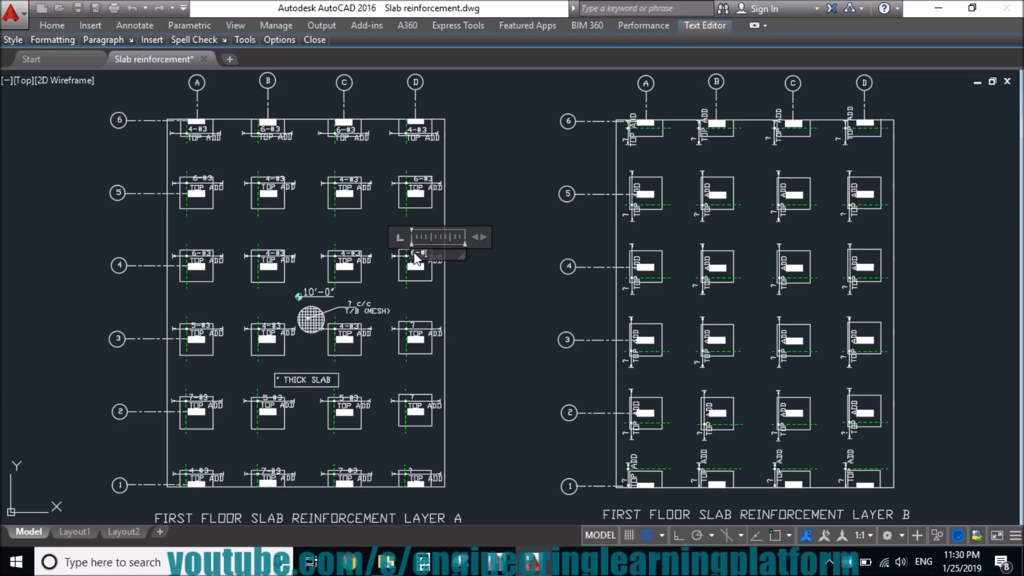
pyautogui.write('3')
pyautogui.click(470, 284)
pyautogui.doubleClick(413, 324)
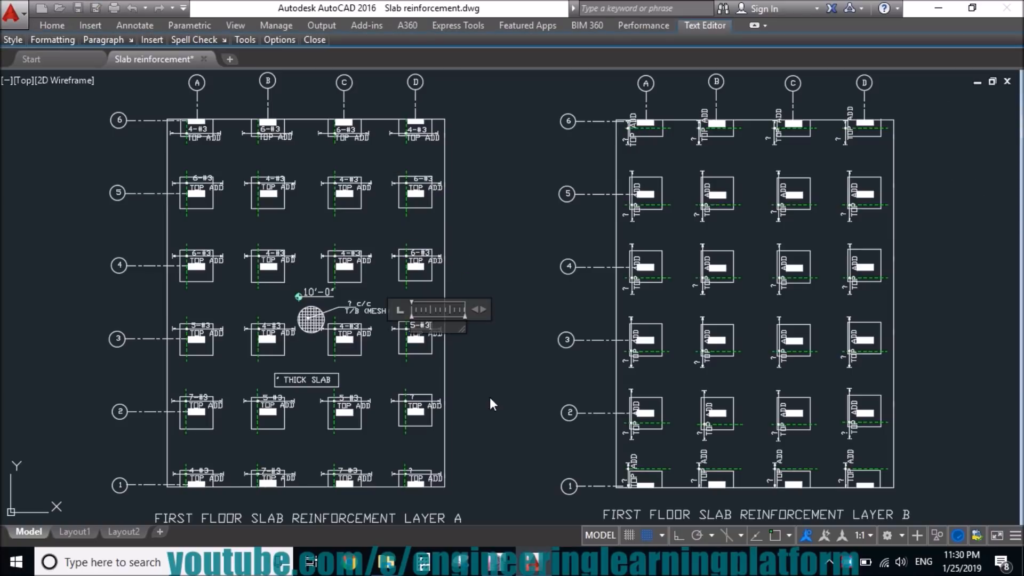
pyautogui.write('5-#3')
pyautogui.click(492, 403)
# Set the layer A additional top bar labels to 7-#3 at column D2 and 4-#3 at column D1
pyautogui.doubleClick(413, 397)
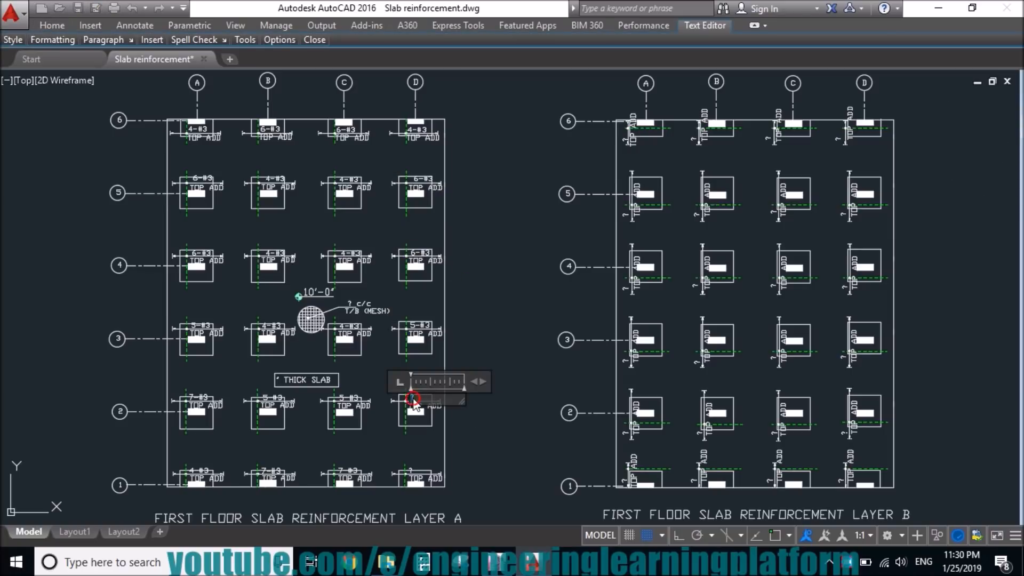
pyautogui.click(489, 460)
pyautogui.doubleClick(414, 476)
pyautogui.click(528, 473)
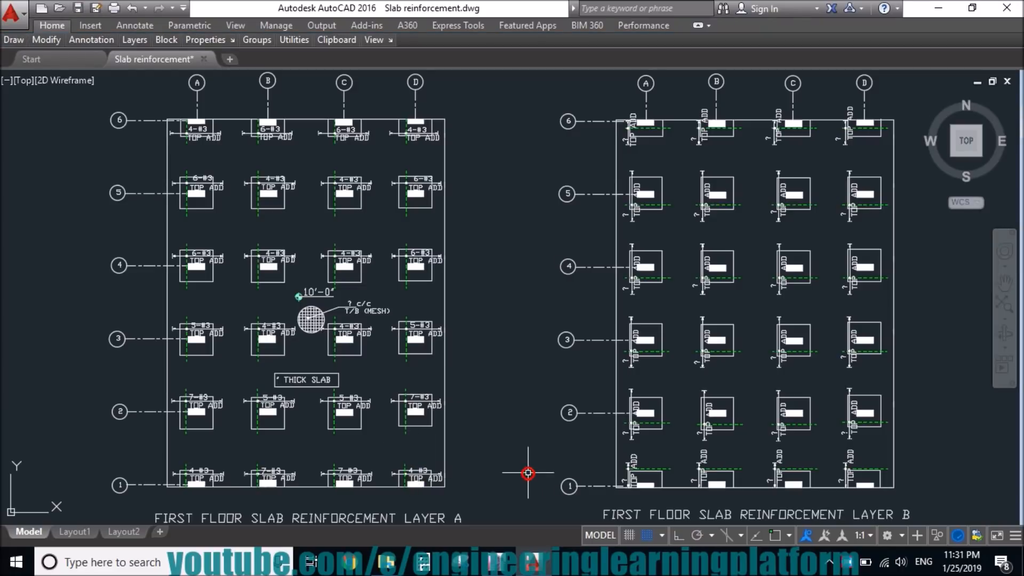
# In ETABS, display only the bottom enveloping flexural reinforcement for layer A of the first-floor slab
pyautogui.hotkey('alt', 'Tab')
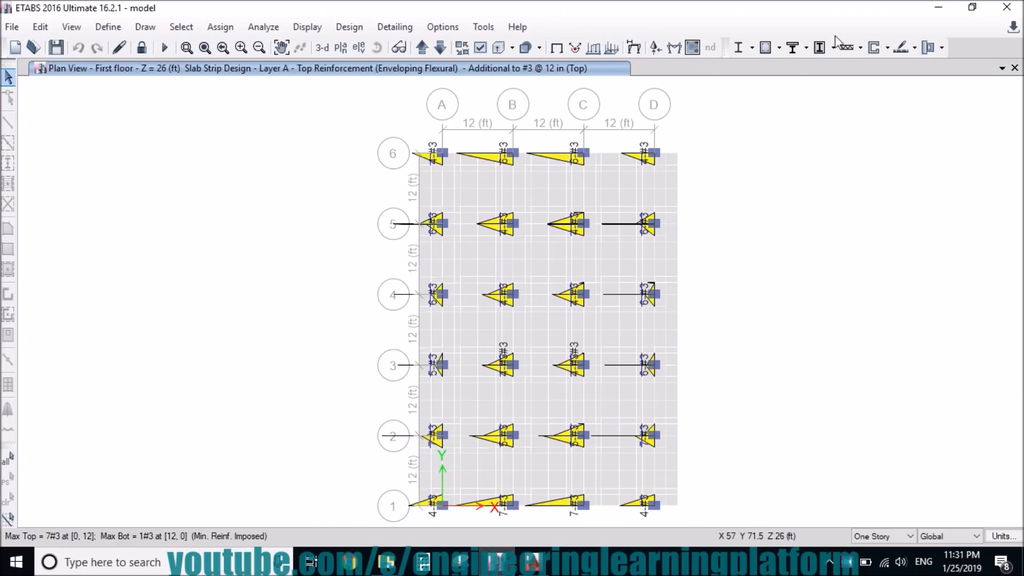
pyautogui.click(915, 47)
pyautogui.click(906, 222)
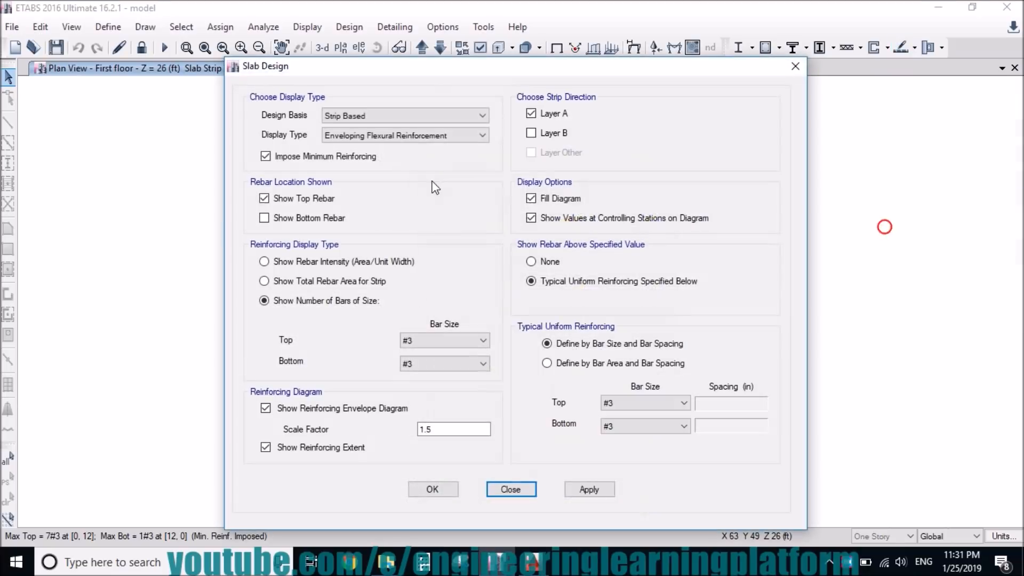
pyautogui.click(316, 218)
pyautogui.click(587, 487)
pyautogui.click(448, 489)
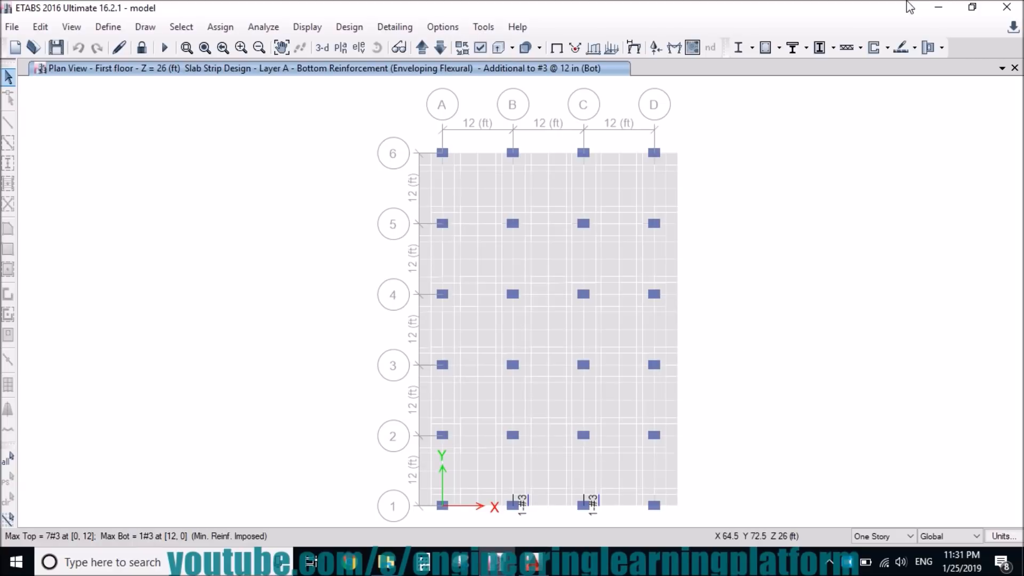
# Switch the slab design display to layer B with both top and bottom rebar shown
pyautogui.click(915, 47)
pyautogui.click(895, 222)
pyautogui.click(537, 132)
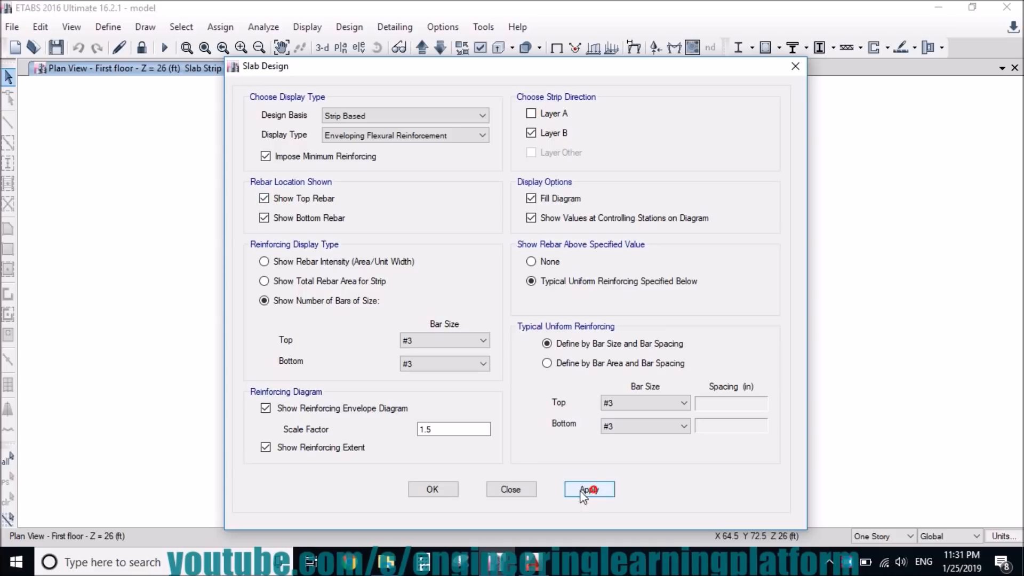
pyautogui.click(432, 488)
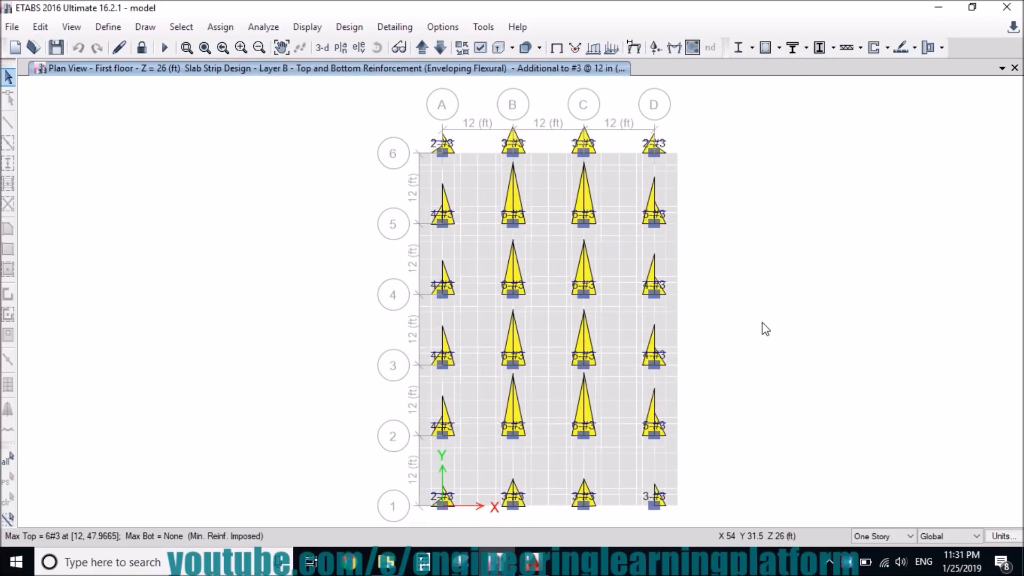
# Compare the AutoCAD drawing with ETABS and check the typical uniform reinforcing bar size and spacing in the slab design settings
pyautogui.click(531, 561)
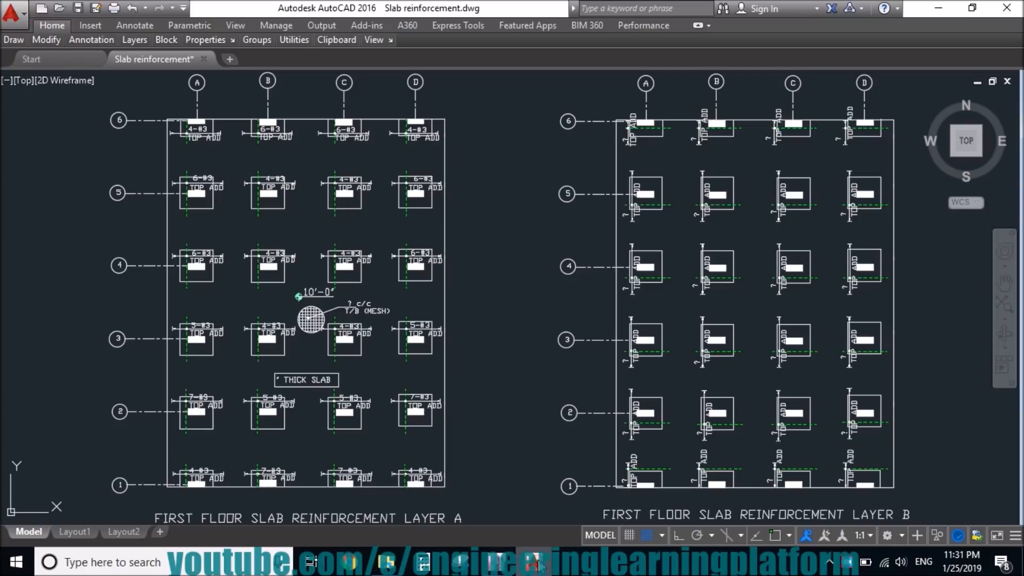
pyautogui.click(497, 561)
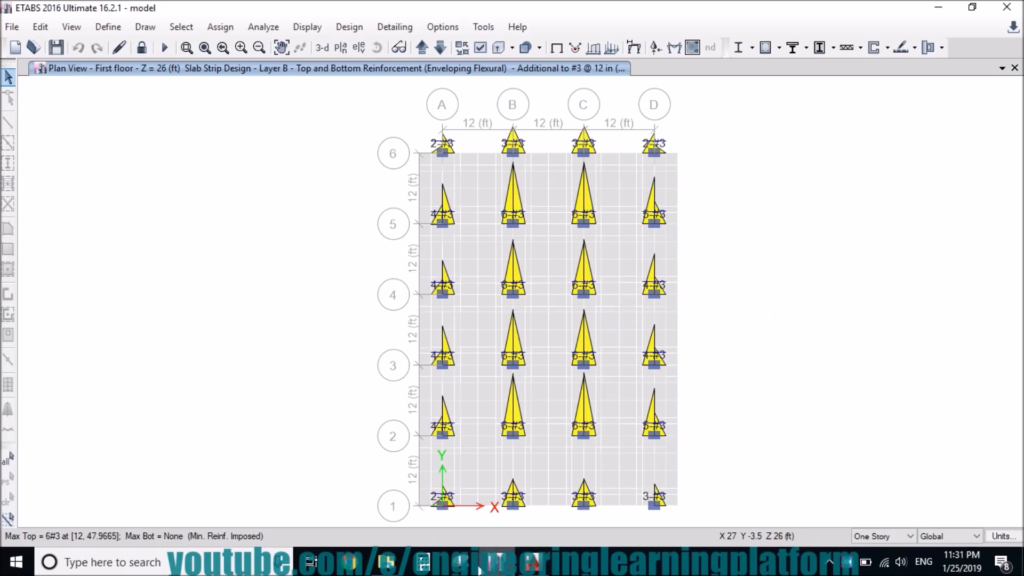
pyautogui.click(914, 48)
pyautogui.click(876, 219)
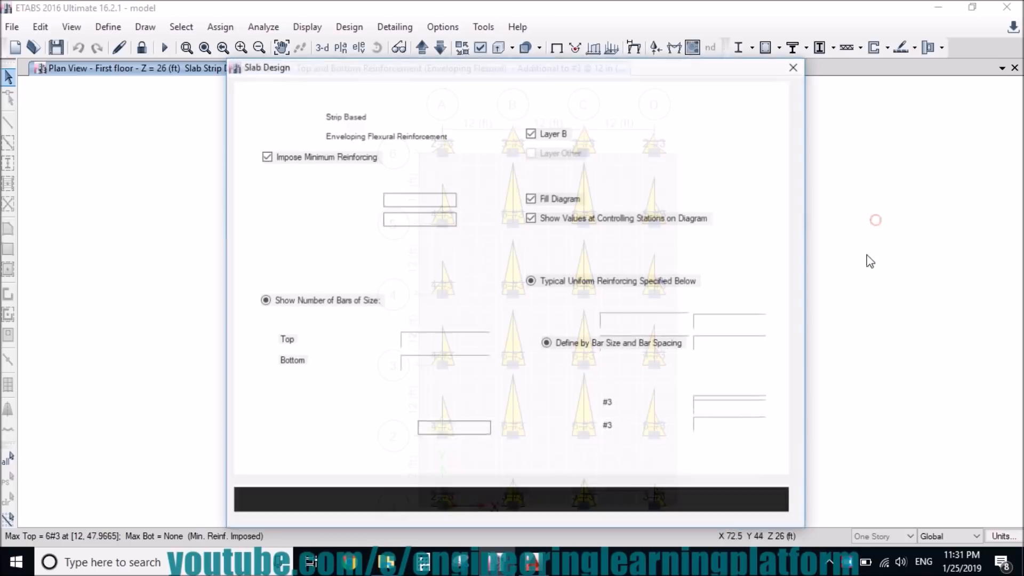
pyautogui.click(531, 261)
pyautogui.click(531, 281)
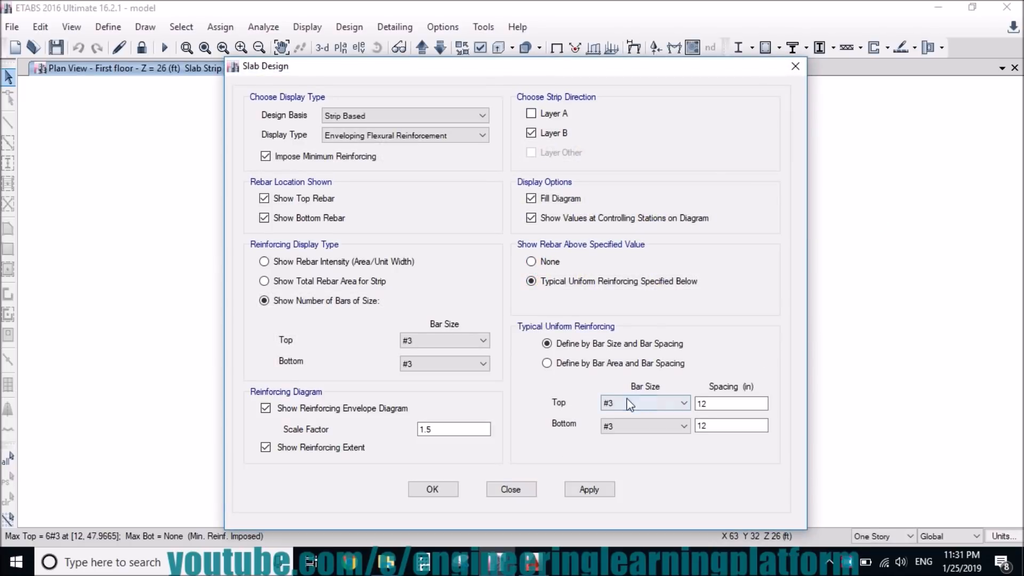
pyautogui.click(795, 67)
# In the AutoCAD layer A plan, set the top and bottom mesh label to #3@12" c/c
pyautogui.click(531, 561)
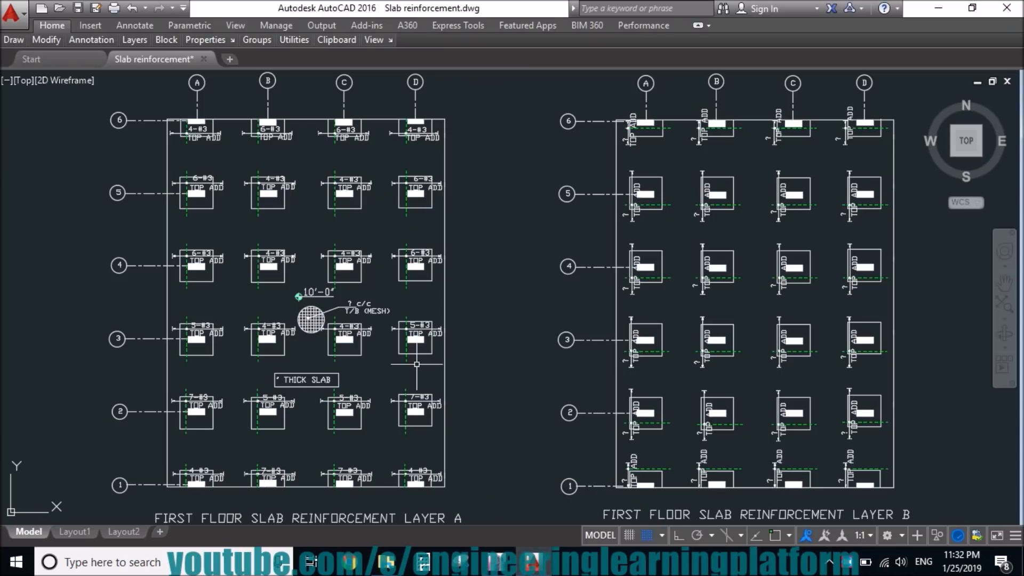
pyautogui.doubleClick(351, 305)
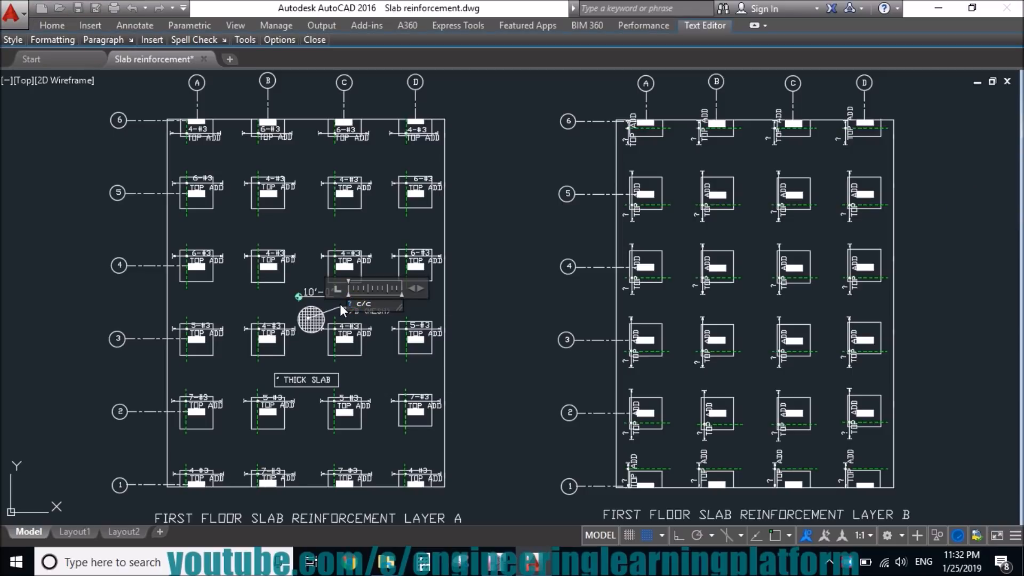
pyautogui.write('#3@12"')
pyautogui.click(486, 323)
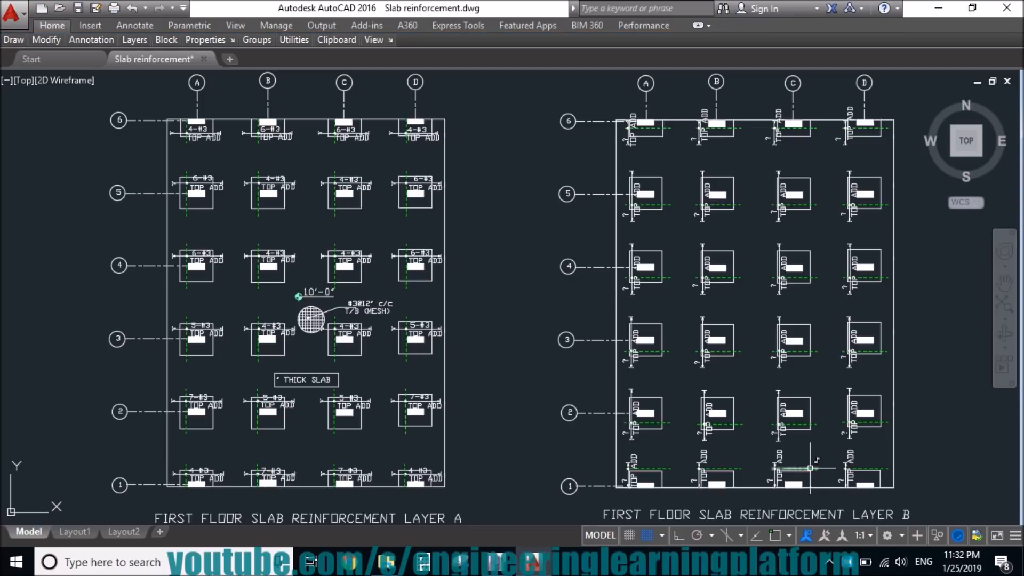
# Check ETABS and set the layer B additional top bar labels in AutoCAD to 2-#3 at column A6 and 3-#3 at column B6
pyautogui.click(496, 562)
pyautogui.click(532, 561)
pyautogui.doubleClick(625, 141)
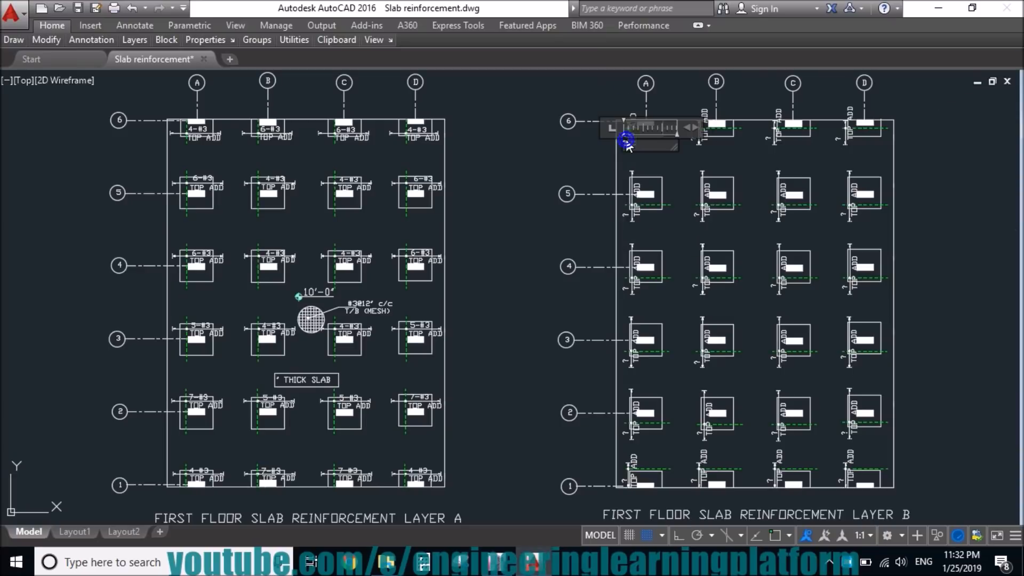
pyautogui.click(562, 195)
pyautogui.doubleClick(693, 139)
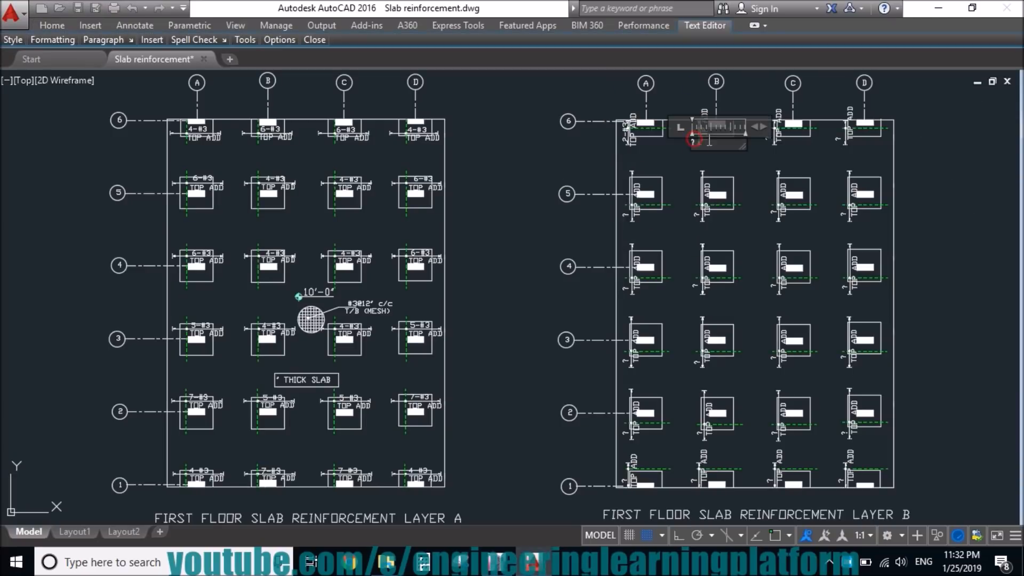
pyautogui.click(773, 159)
# Set the layer B additional top bar labels to 3-#3 at column C6 and 2-#3 at column D6
pyautogui.doubleClick(777, 140)
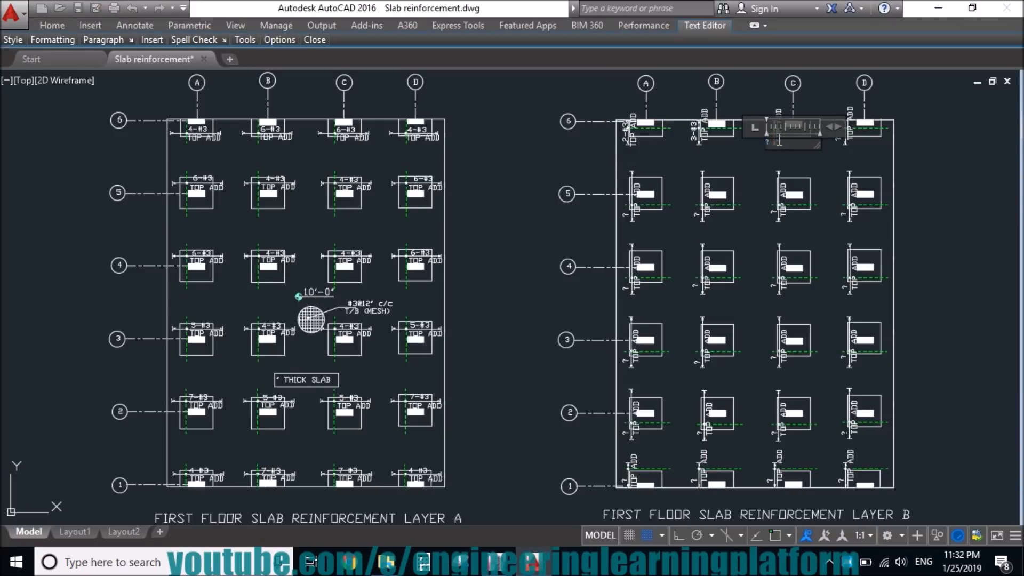
pyautogui.click(758, 183)
pyautogui.doubleClick(848, 140)
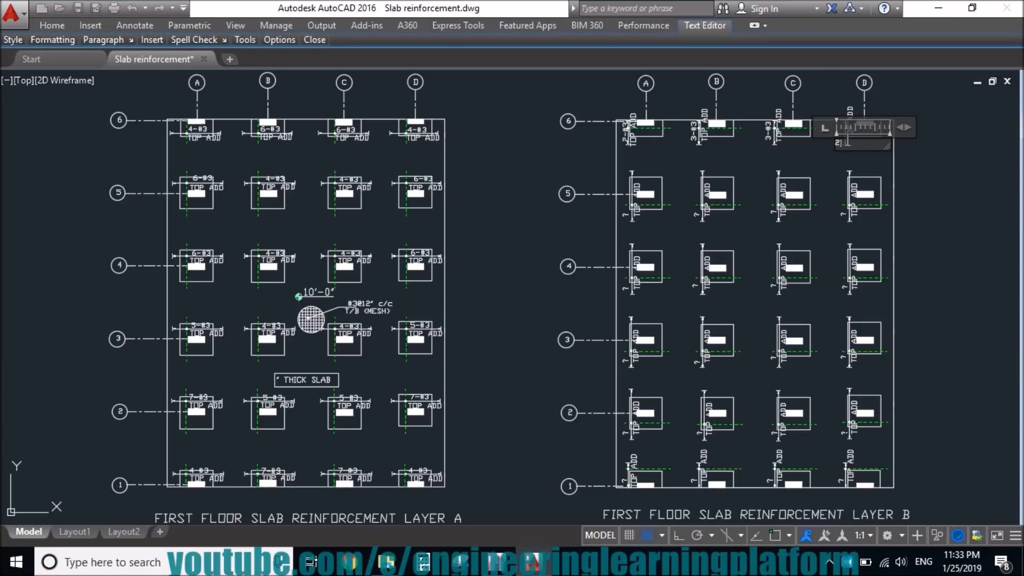
pyautogui.click(834, 174)
# Open the layer B additional top bar label at column A5 for editing
pyautogui.doubleClick(633, 197)
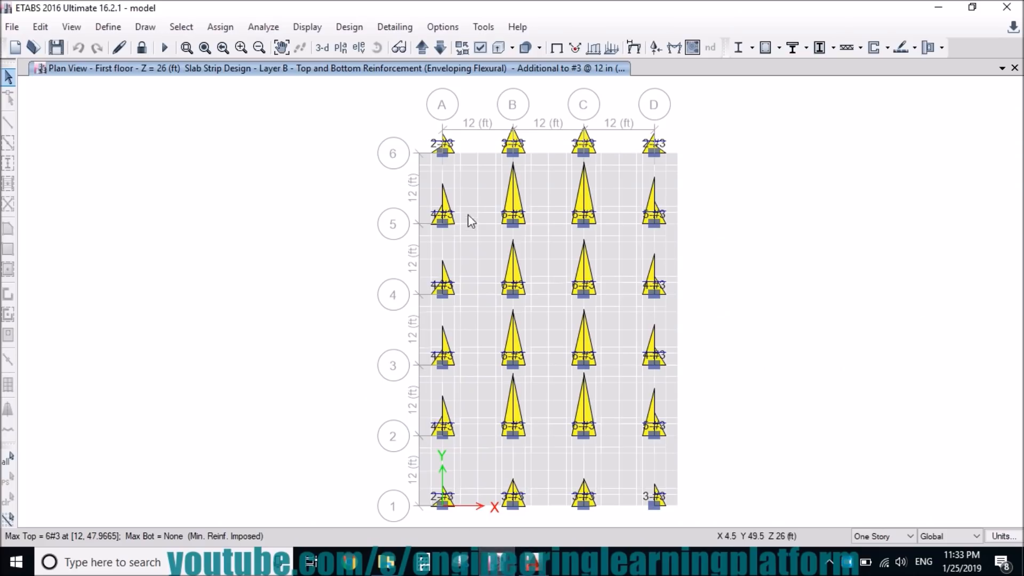